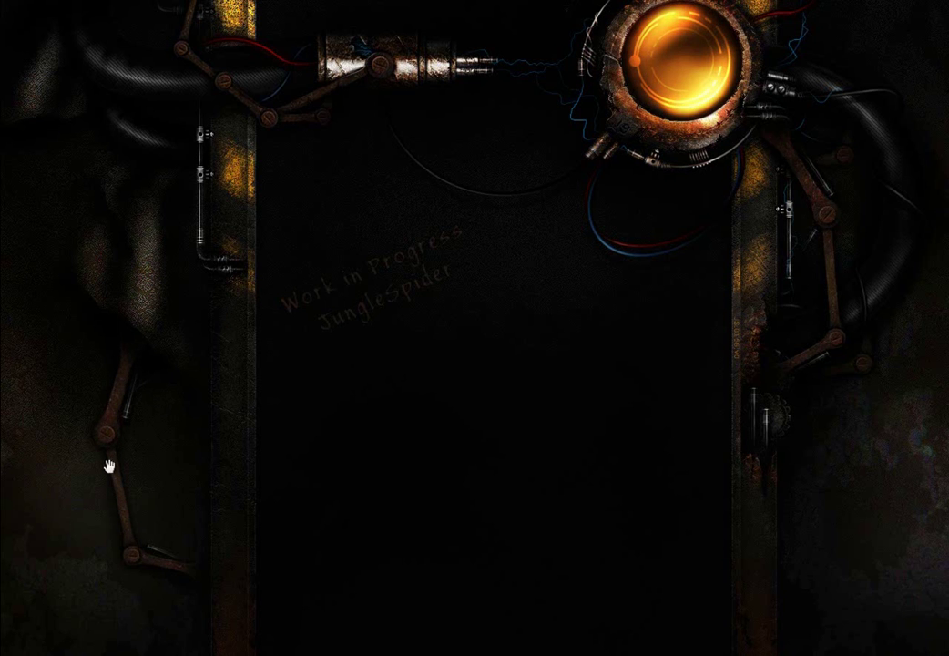
# - Scroll through the reference steampunk artwork page in the browser
pyautogui.scroll(-1, 531, 357)
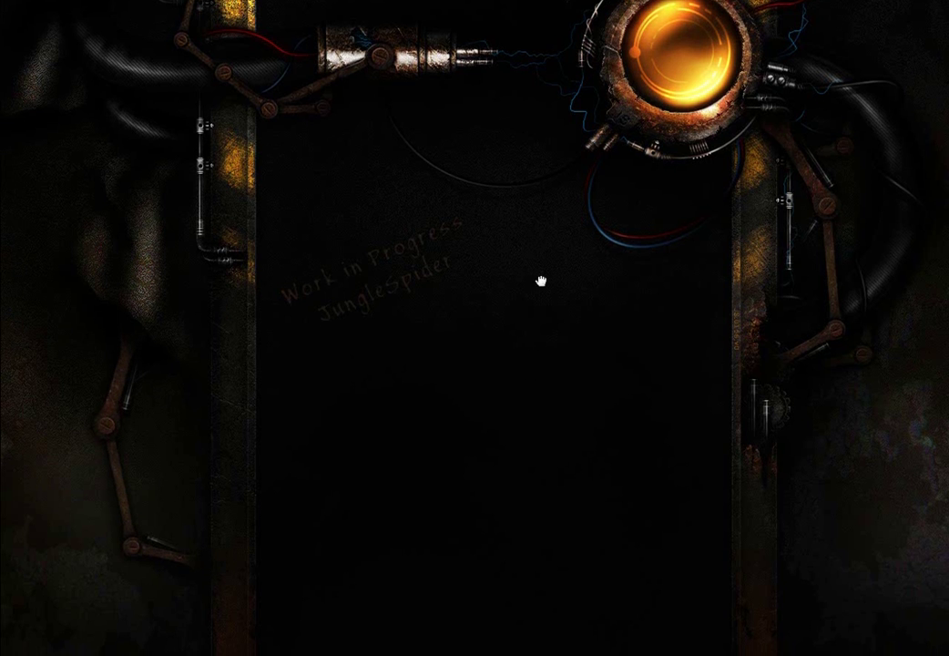
pyautogui.scroll(-1, 531, 357)
pyautogui.scroll(1, 525, 437)
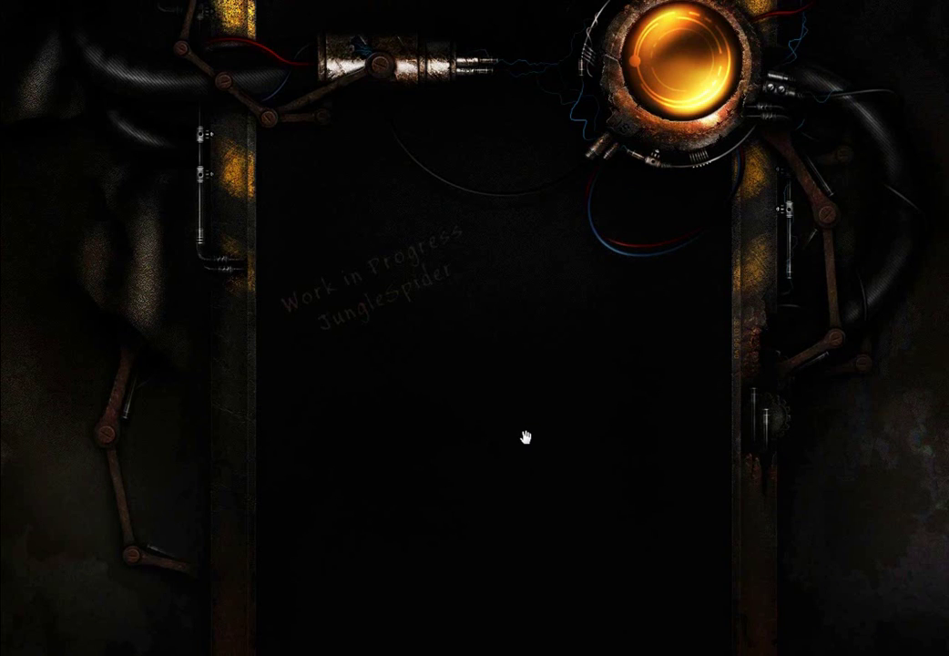
pyautogui.scroll(-1, 522, 364)
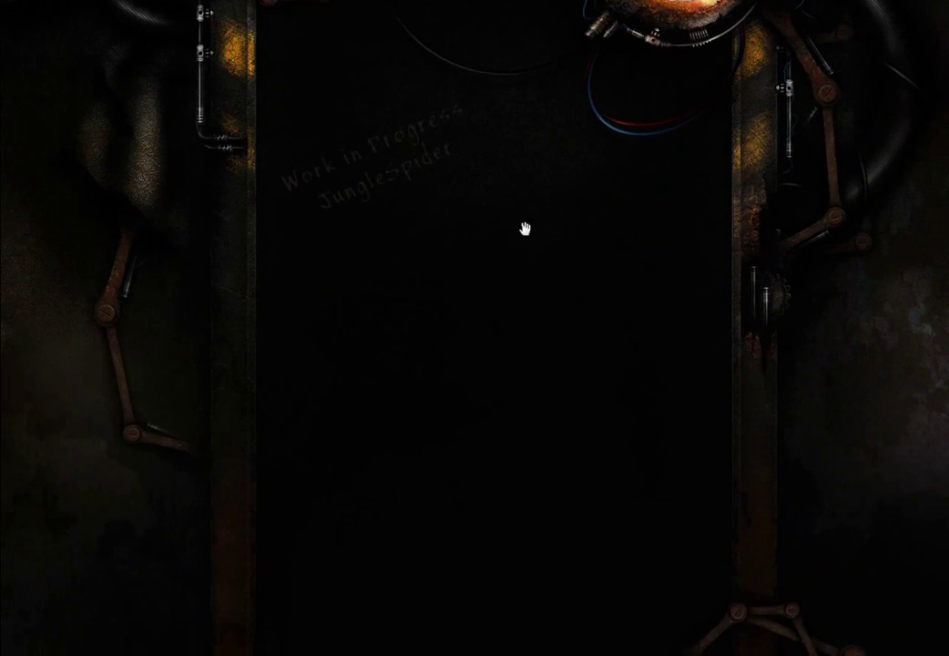
pyautogui.scroll(2, 532, 273)
pyautogui.scroll(-1, 539, 311)
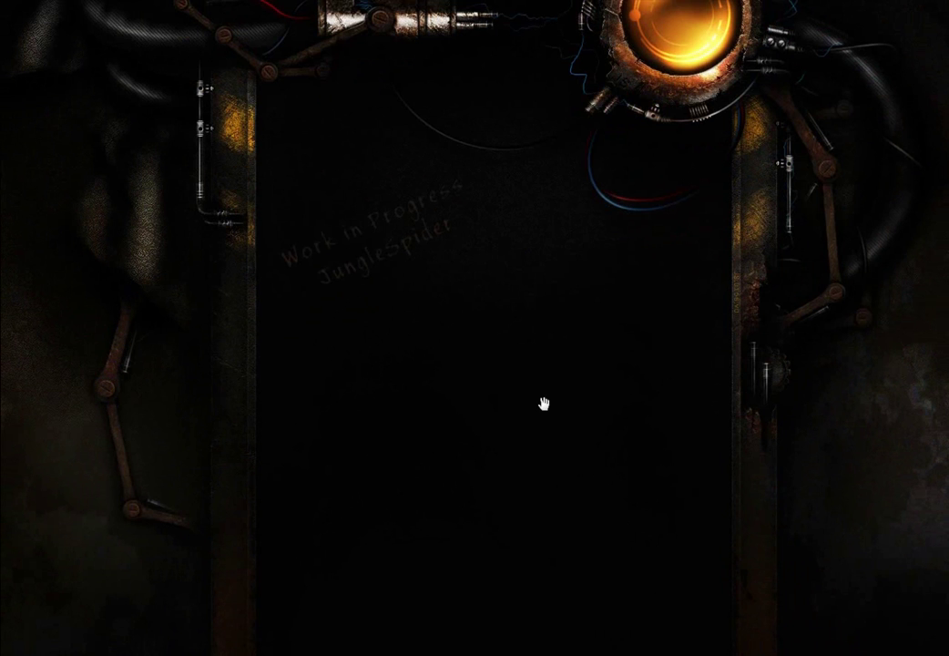
pyautogui.scroll(-1, 541, 279)
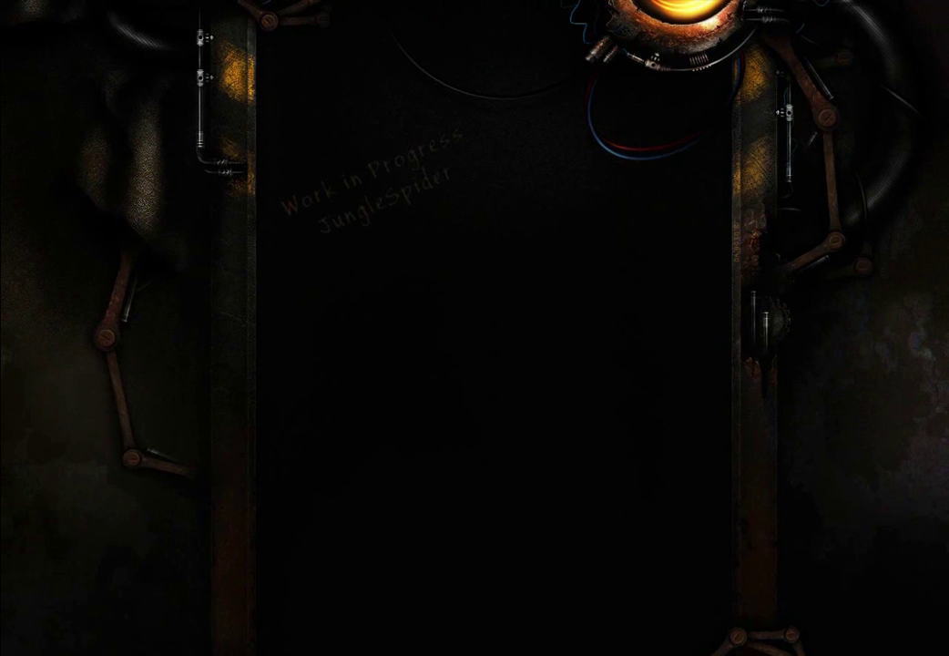
pyautogui.scroll(1, 475, 327)
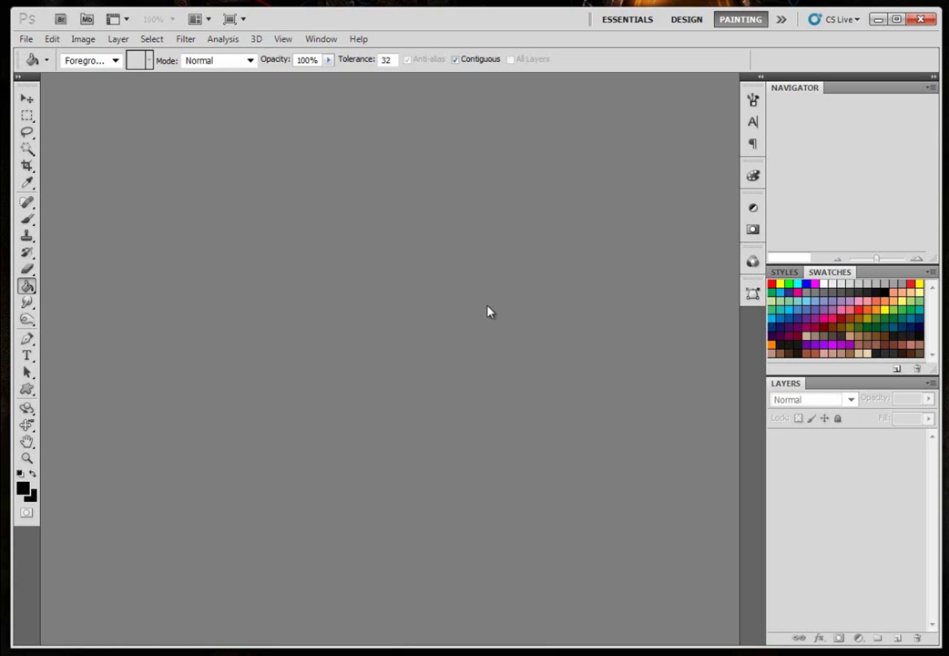
# - Create a new 500×500 px document with a transparent background
pyautogui.click(26, 39)
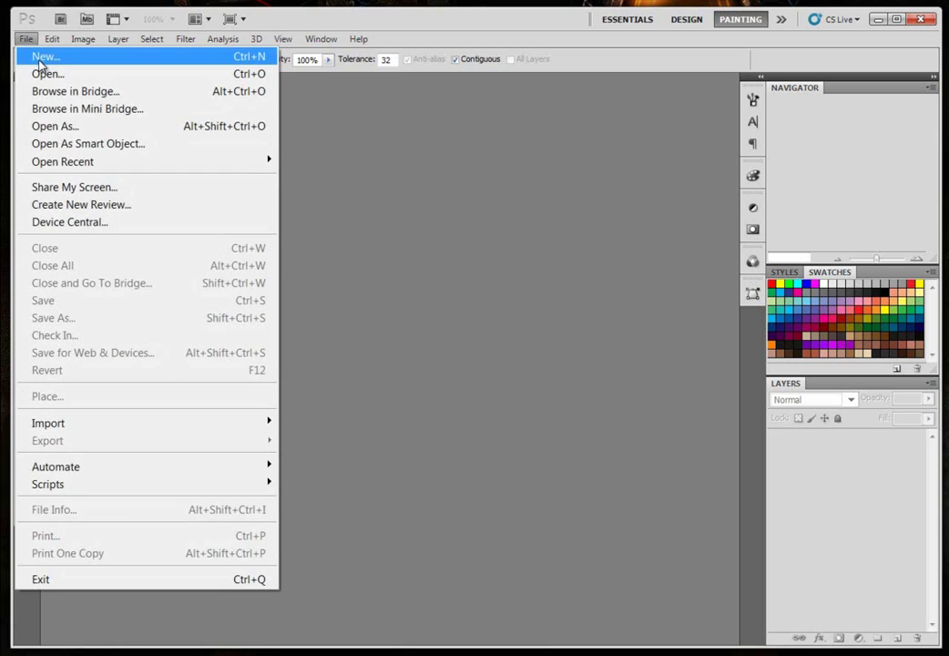
pyautogui.click(60, 60)
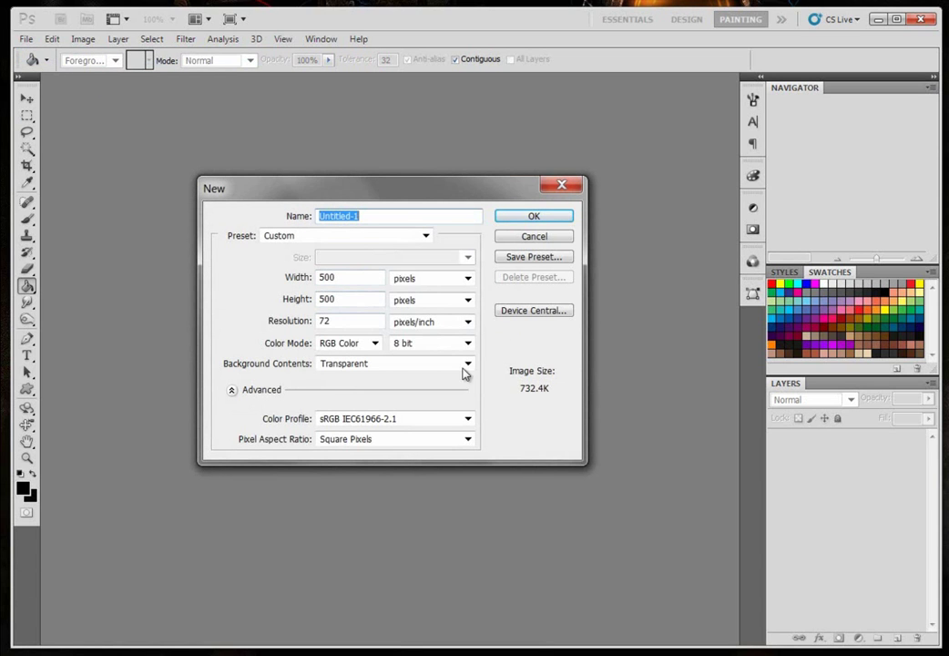
pyautogui.click(561, 223)
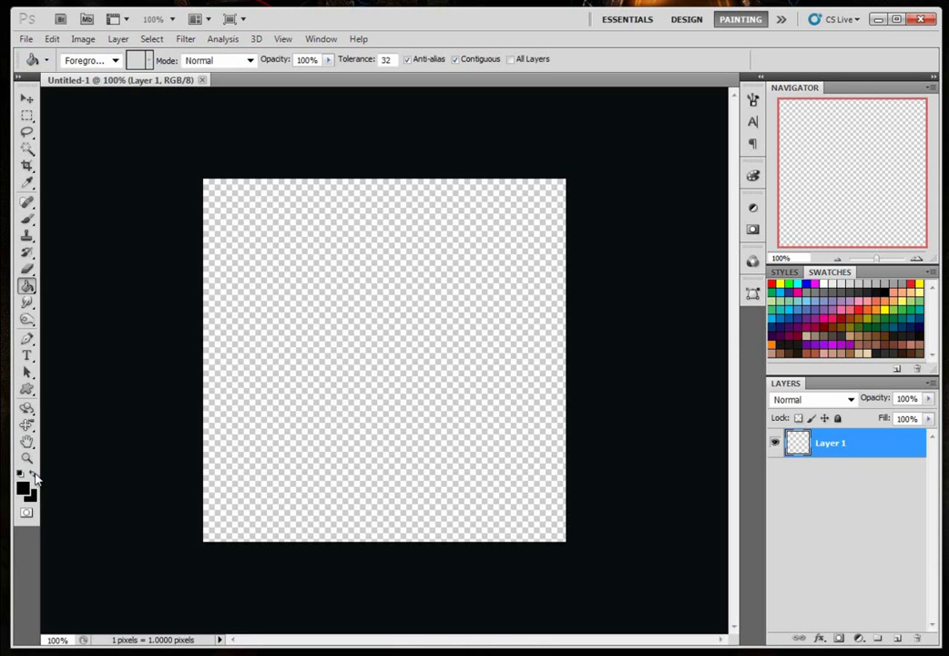
# - Fill Layer 1 with very dark reddish-brown #100909 and add an empty Layer 2
pyautogui.click(23, 488)
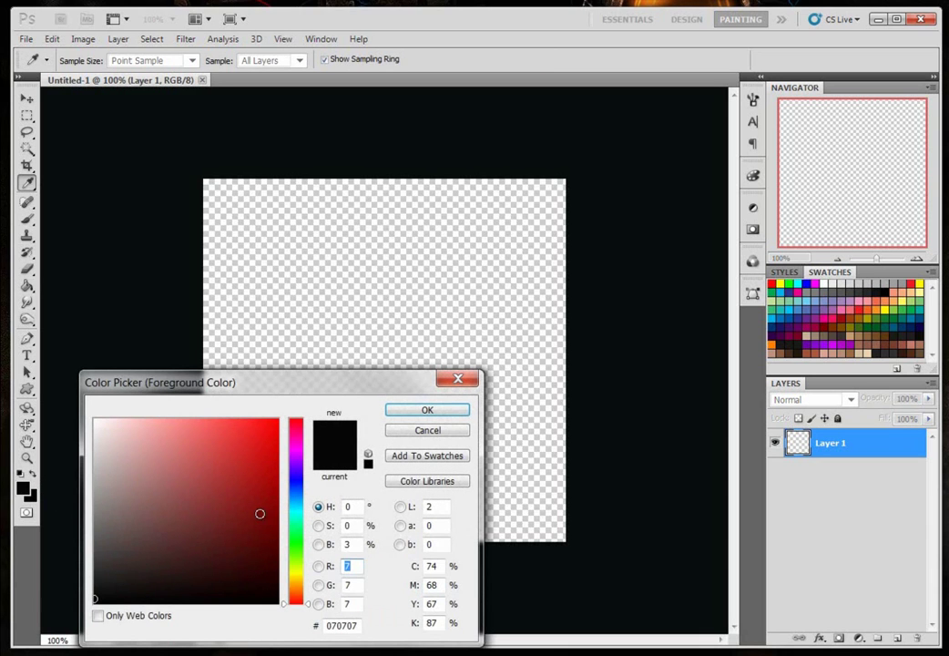
pyautogui.moveTo(152, 594)
pyautogui.mouseDown()
pyautogui.moveTo(174, 583)
pyautogui.moveTo(173, 592)
pyautogui.mouseUp()
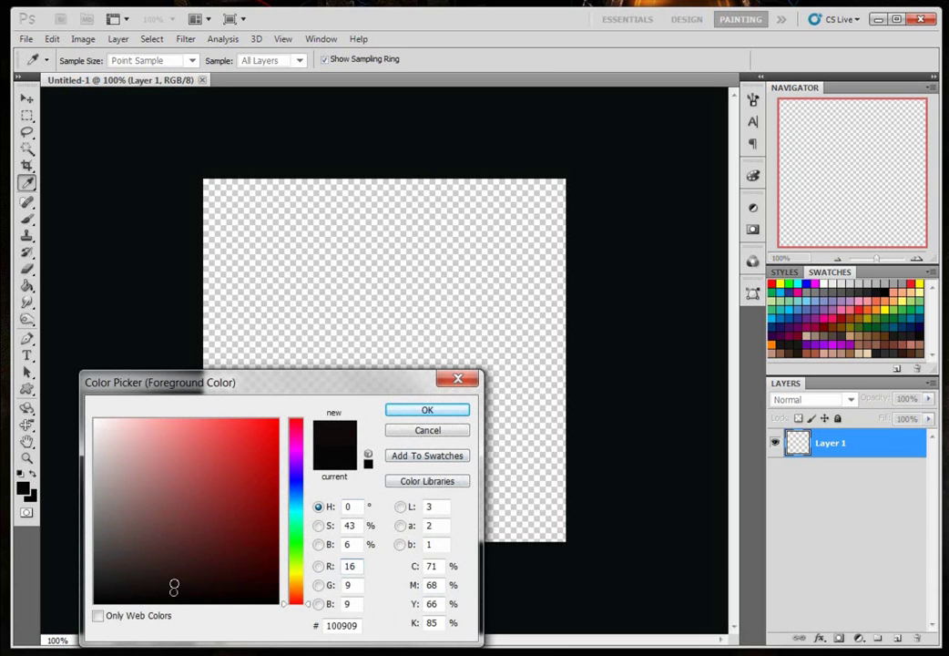
pyautogui.click(429, 411)
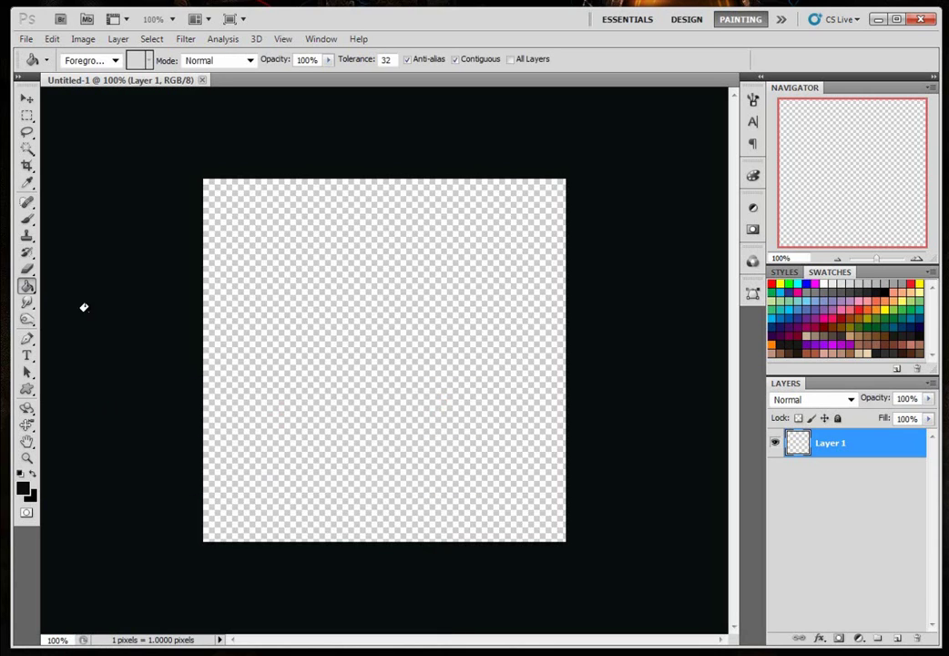
pyautogui.click(363, 300)
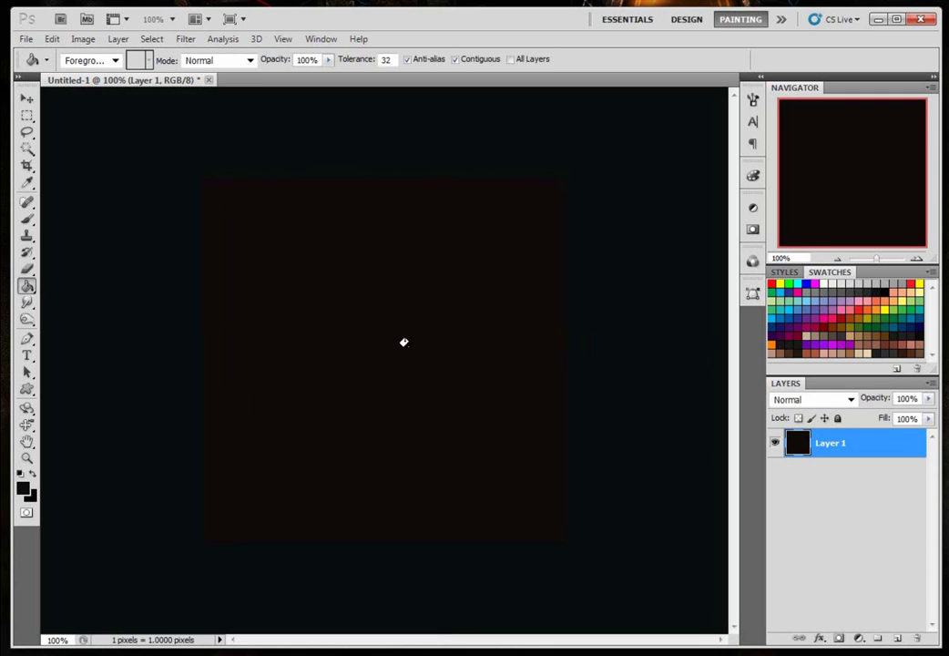
pyautogui.click(899, 637)
# - Draw a wide rectangular selection across the canvas centre with the Rectangular Marquee
pyautogui.click(27, 115)
pyautogui.rightClick(27, 115)
pyautogui.click(66, 112)
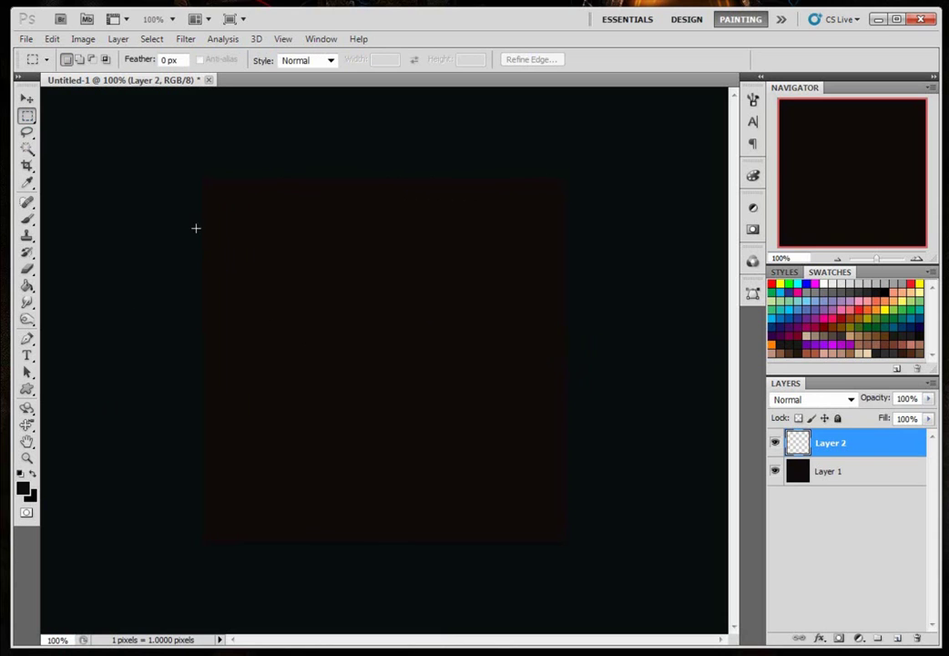
pyautogui.rightClick(26, 116)
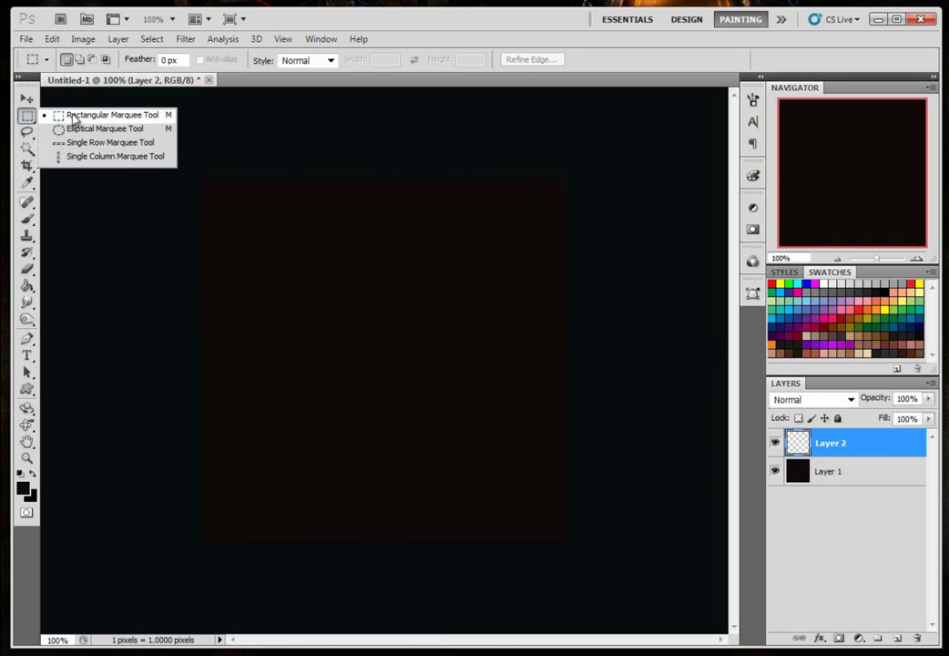
pyautogui.click(77, 119)
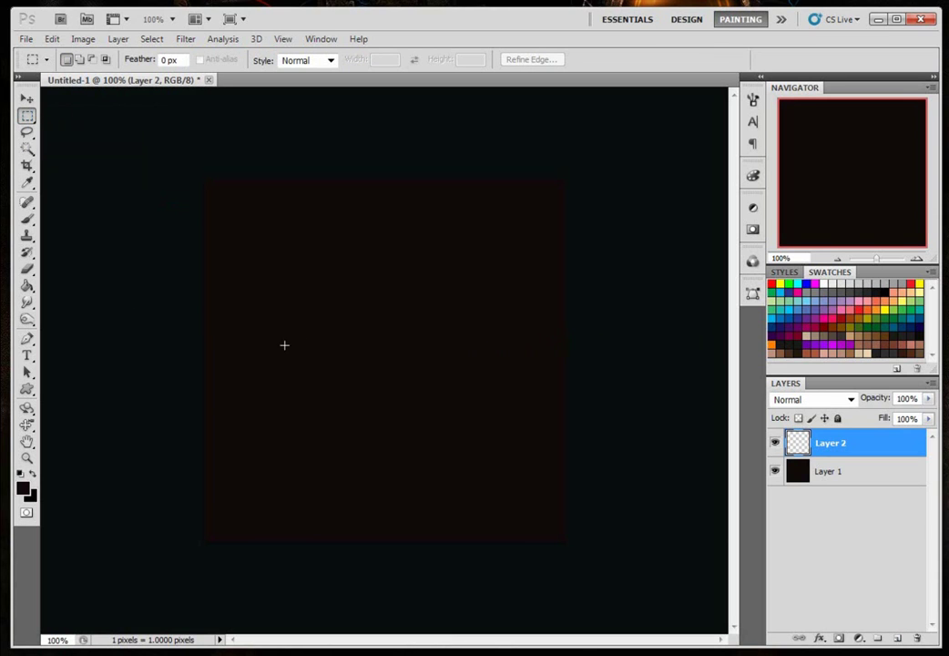
pyautogui.moveTo(373, 368); pyautogui.dragTo(474, 340)
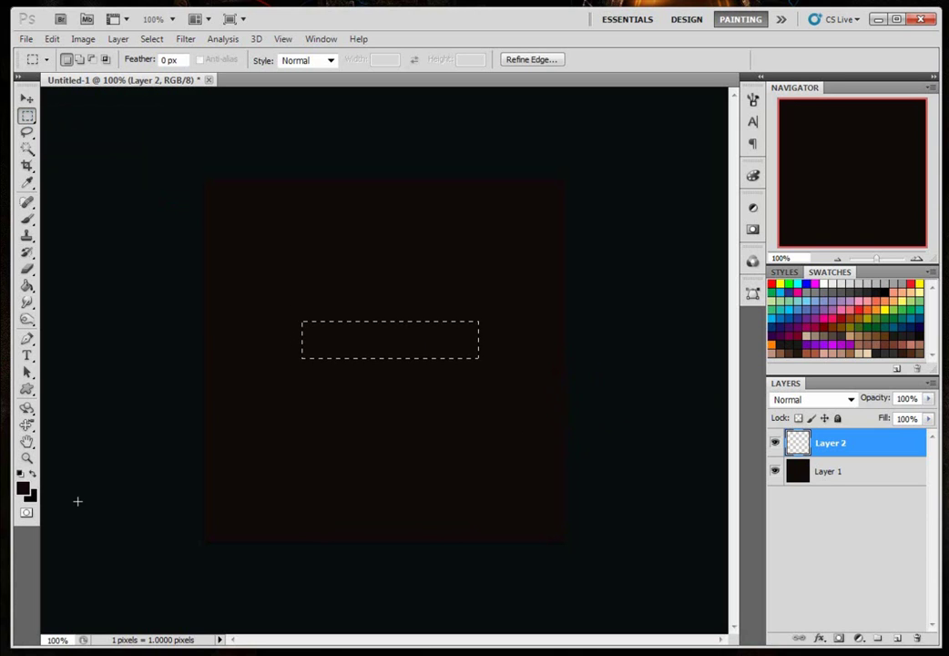
# - Fill the rectangle with white on Layer 2 and deselect
pyautogui.click(33, 474)
pyautogui.click(27, 285)
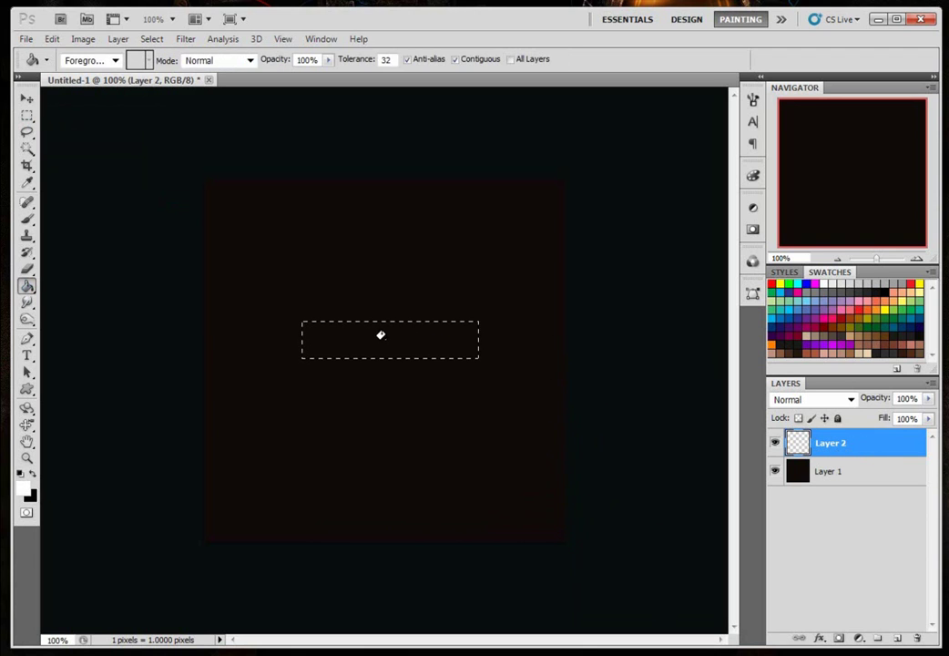
pyautogui.click(381, 335)
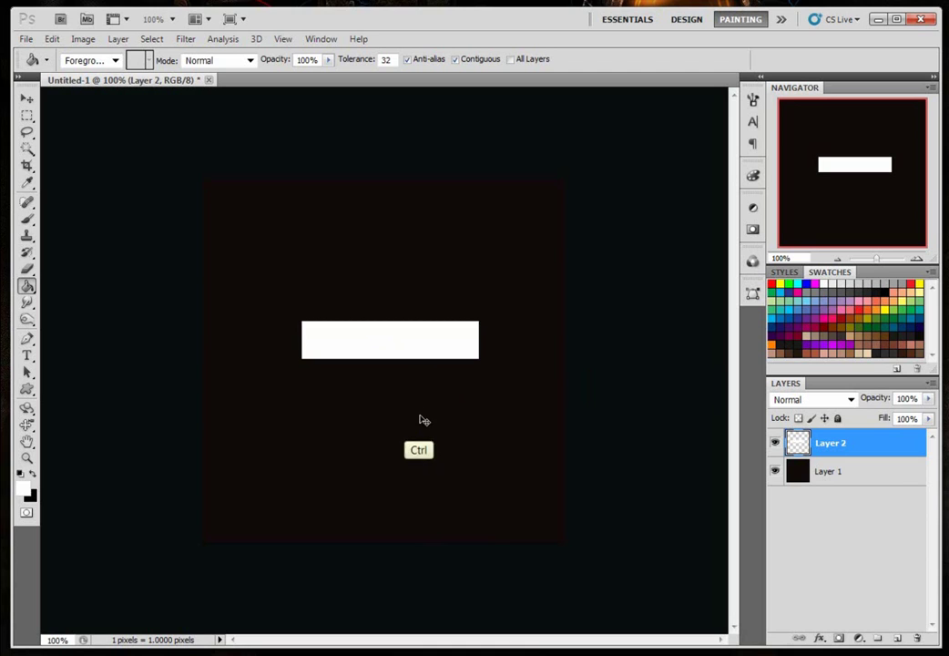
pyautogui.hotkey('ctrl', 'd')
# - Fill a white circle at the bar's left end on new Layer 3 and deselect
pyautogui.moveTo(26, 115); pyautogui.dragTo(74, 134)
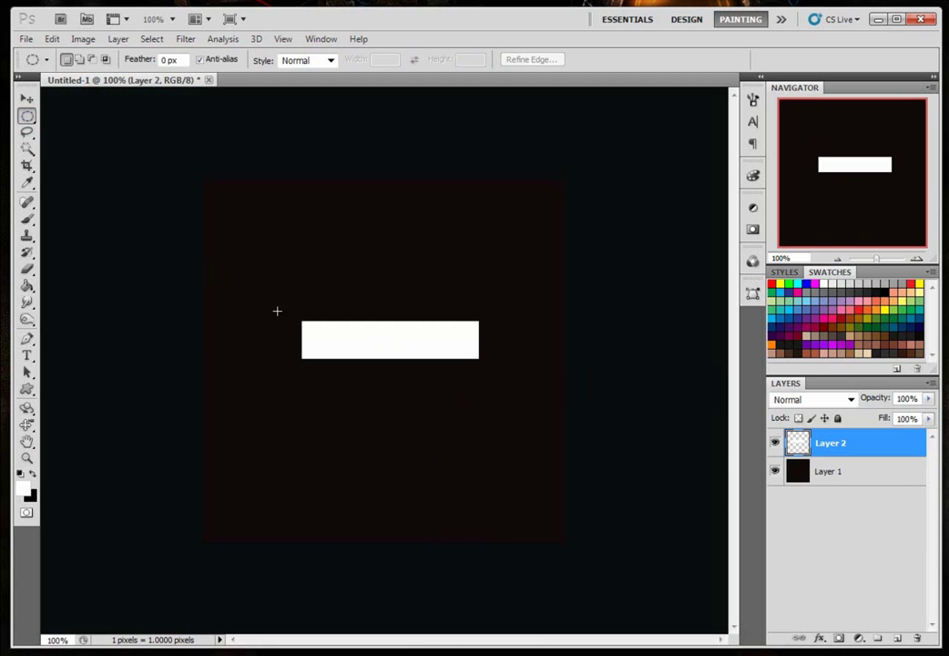
pyautogui.moveTo(338, 371); pyautogui.dragTo(337, 372)
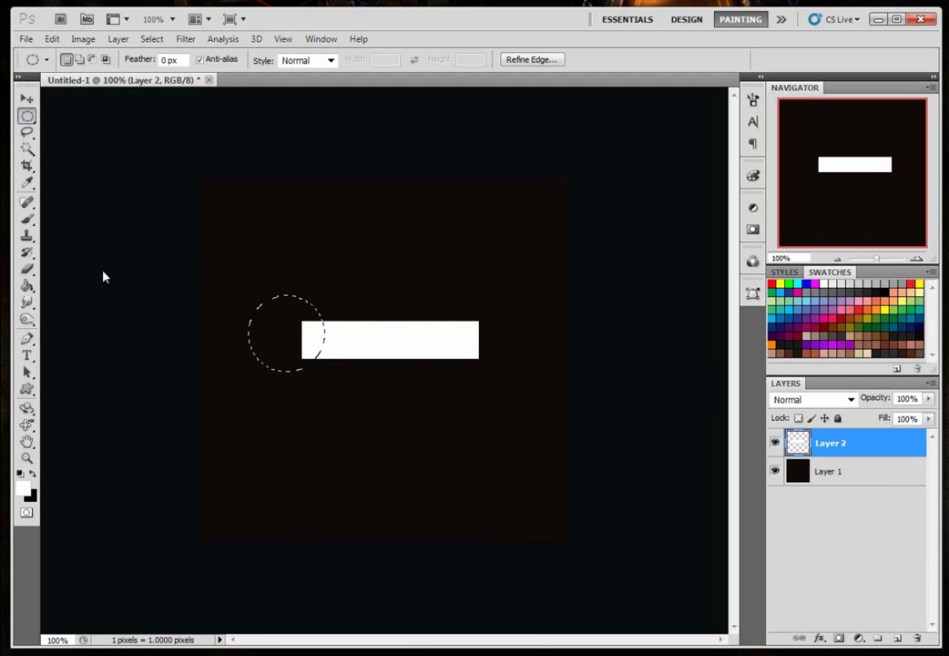
pyautogui.click(27, 286)
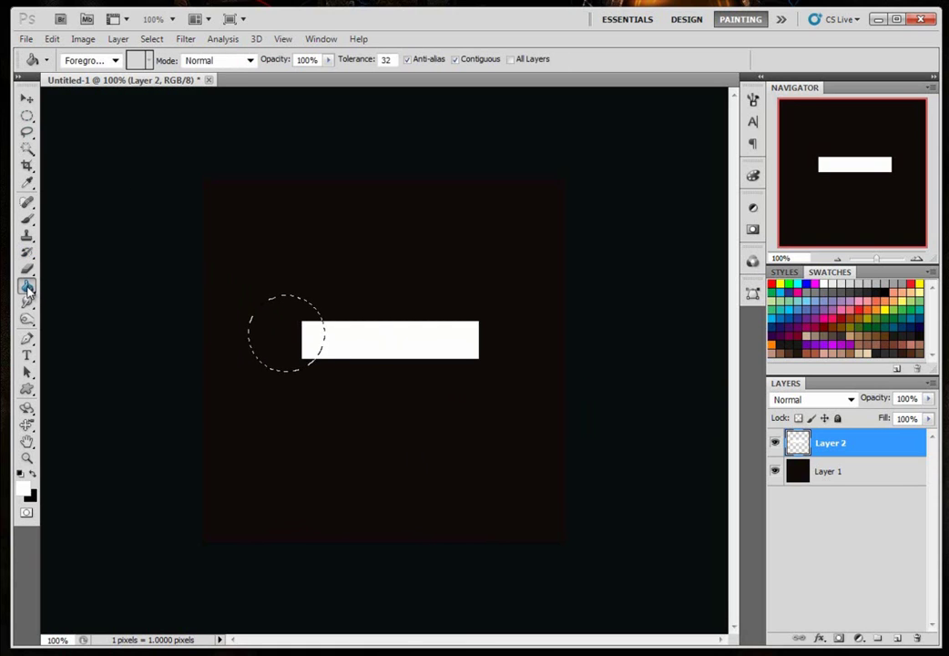
pyautogui.click(897, 637)
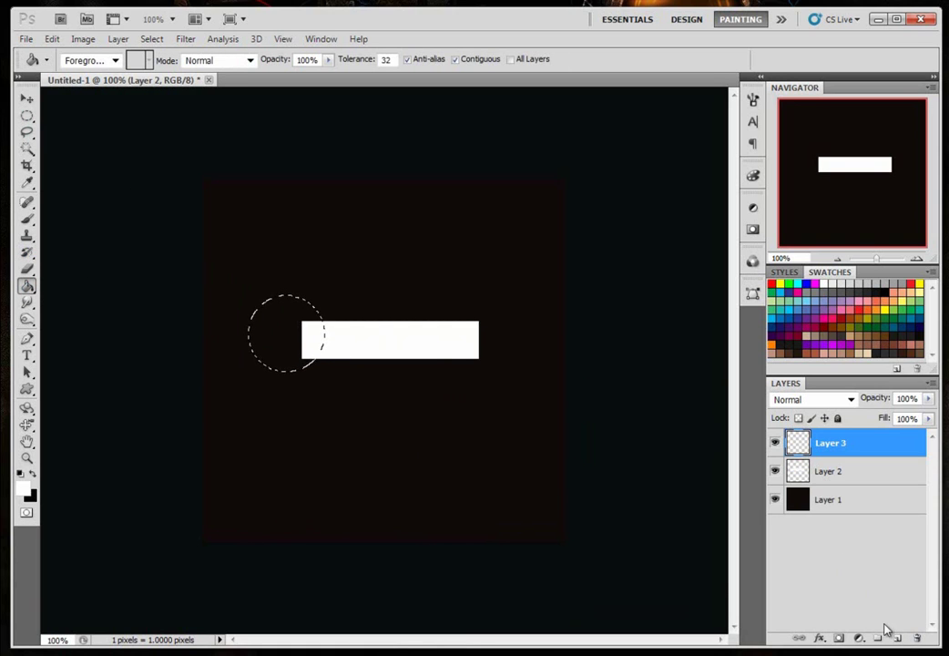
pyautogui.click(279, 332)
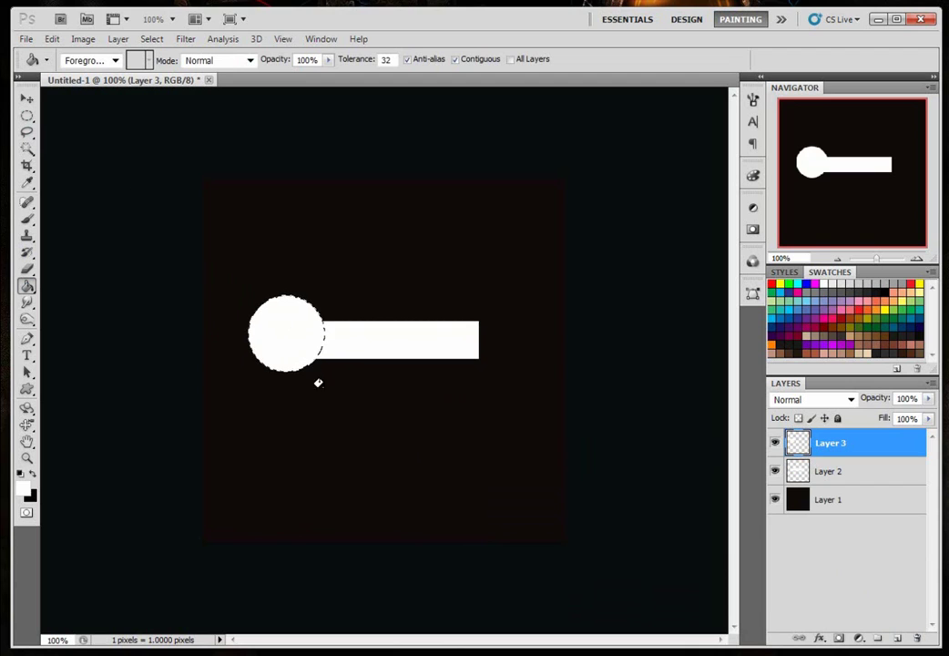
pyautogui.hotkey('ctrl', 'd')
# - Nudge the circle down, duplicate it, and move the copy to the bar's right end
pyautogui.click(28, 97)
pyautogui.press('Down')
pyautogui.press('Down')
pyautogui.press('Down')
pyautogui.press('Down')
pyautogui.press('Down')
pyautogui.press('Down')
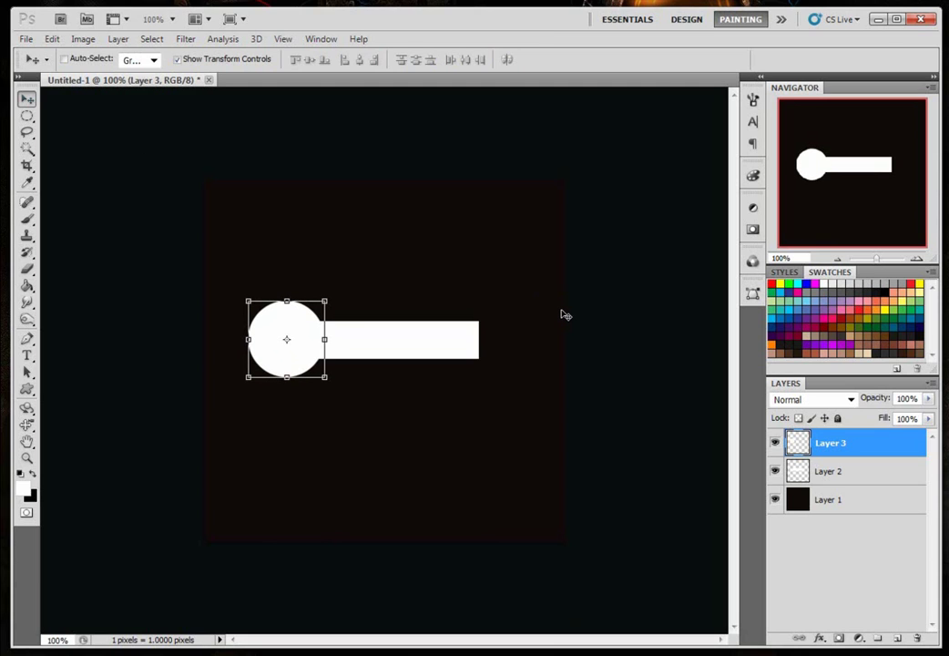
pyautogui.hotkey('ctrl', 'j')
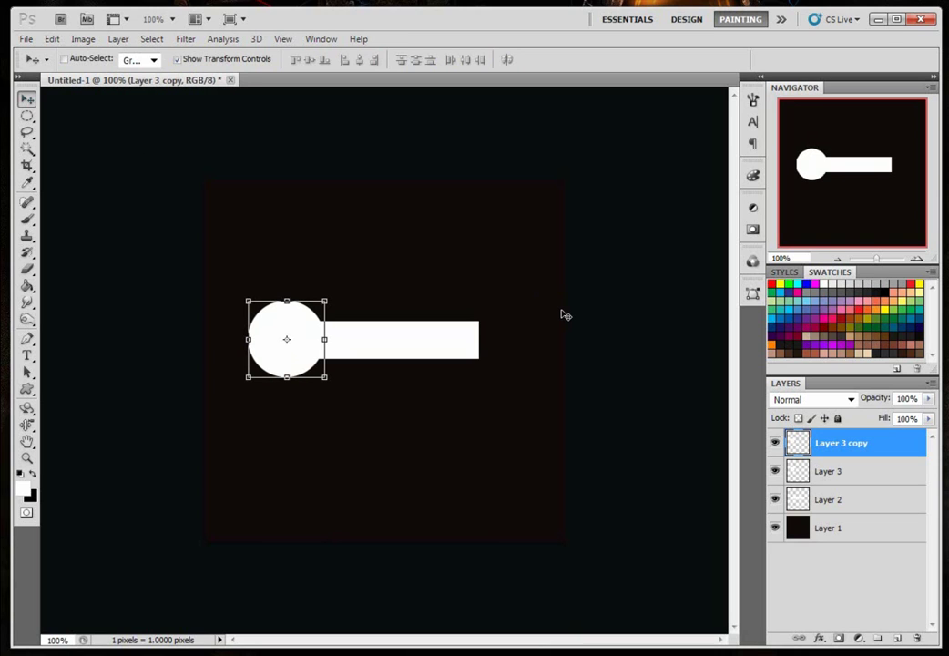
pyautogui.moveTo(297, 351); pyautogui.dragTo(506, 362)
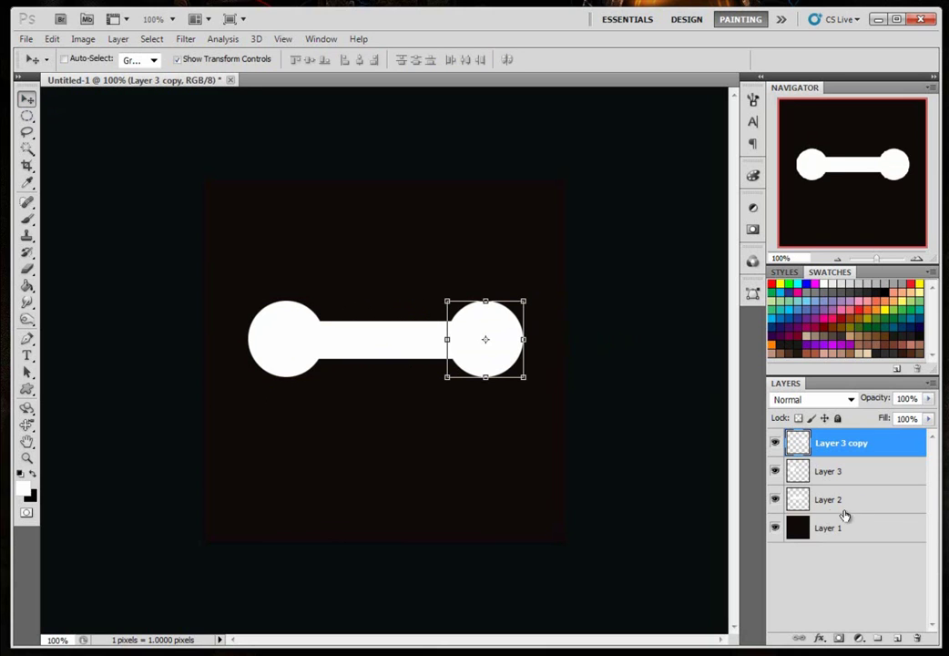
pyautogui.click(842, 501)
pyautogui.click(774, 500)
pyautogui.click(775, 499)
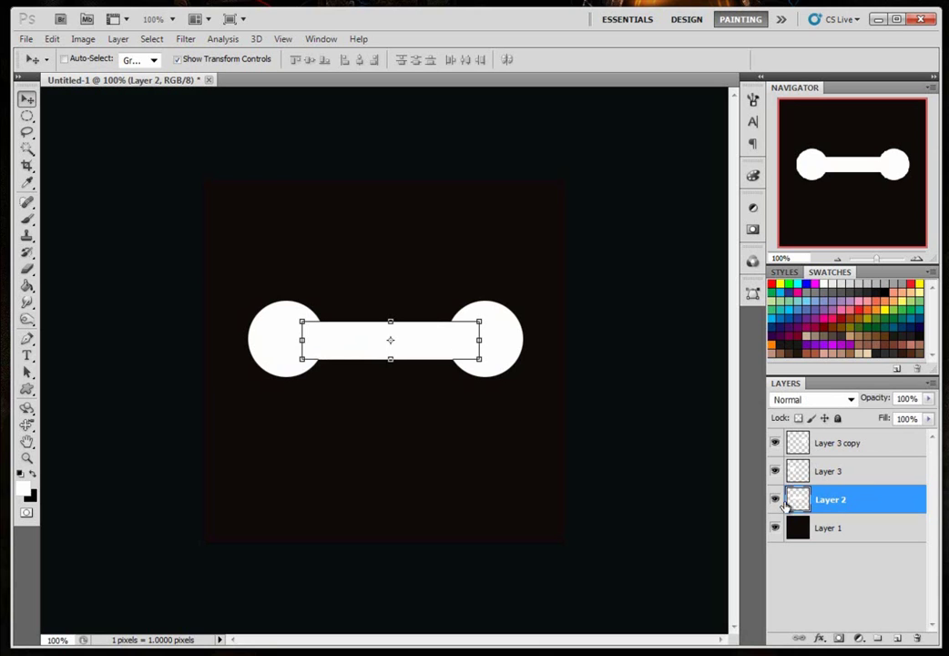
# - Duplicate the bar as Layer 2 copy and narrow it to half its width
pyautogui.click(775, 500)
pyautogui.click(775, 500)
pyautogui.hotkey('ctrl', 'j')
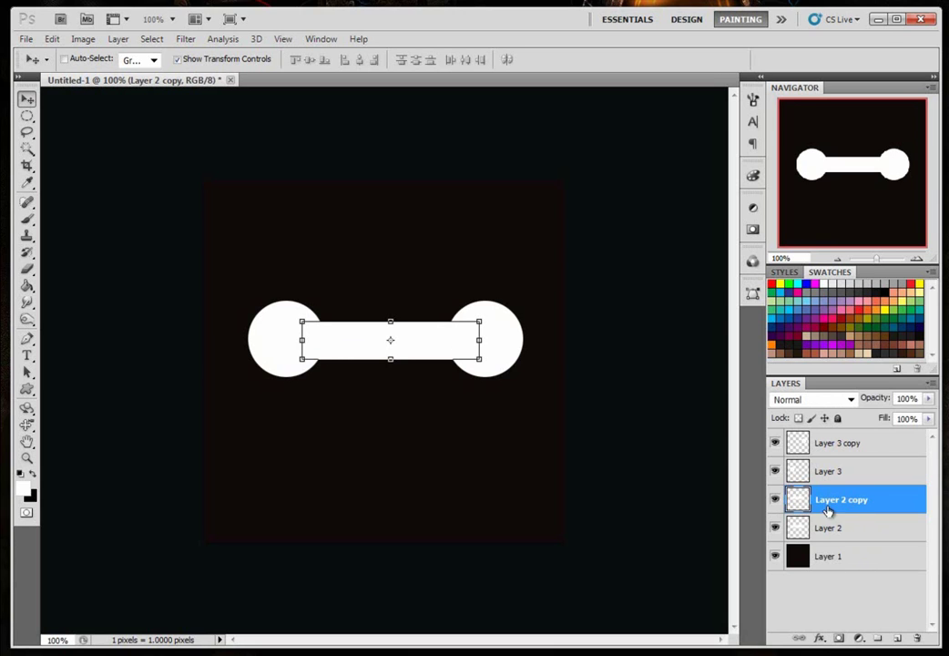
pyautogui.moveTo(480, 341); pyautogui.dragTo(391, 342)
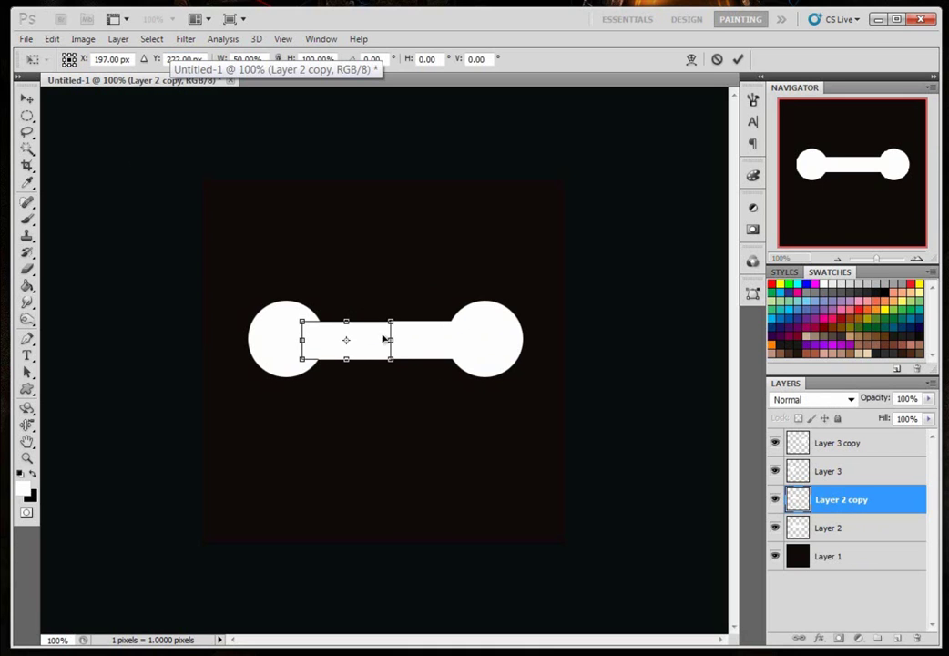
pyautogui.press('Return')
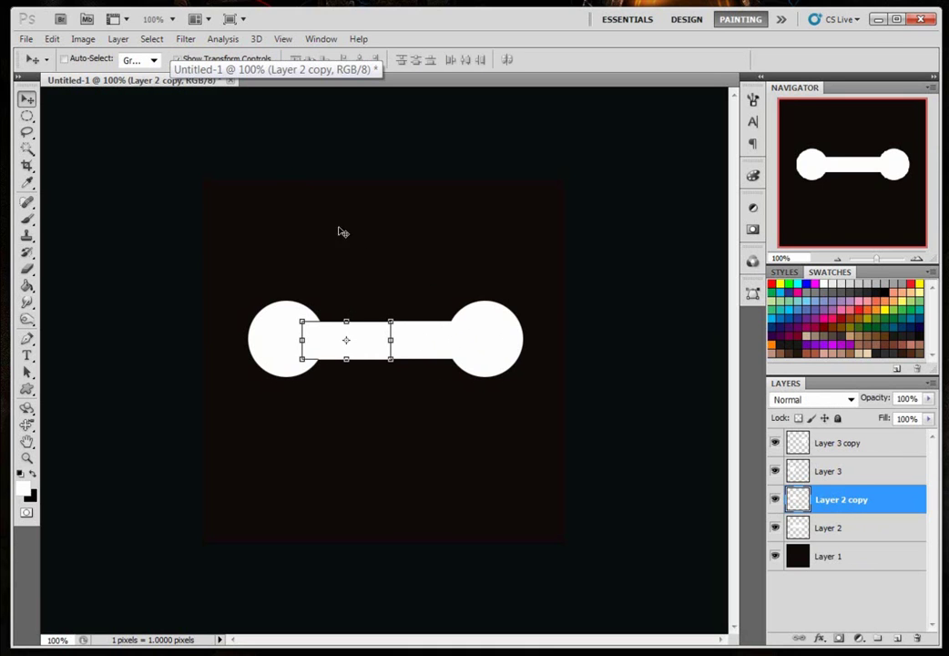
# - Distort the bar copy by pulling its top-left corner upward toward the circle
pyautogui.click(52, 38)
pyautogui.moveTo(200, 401)
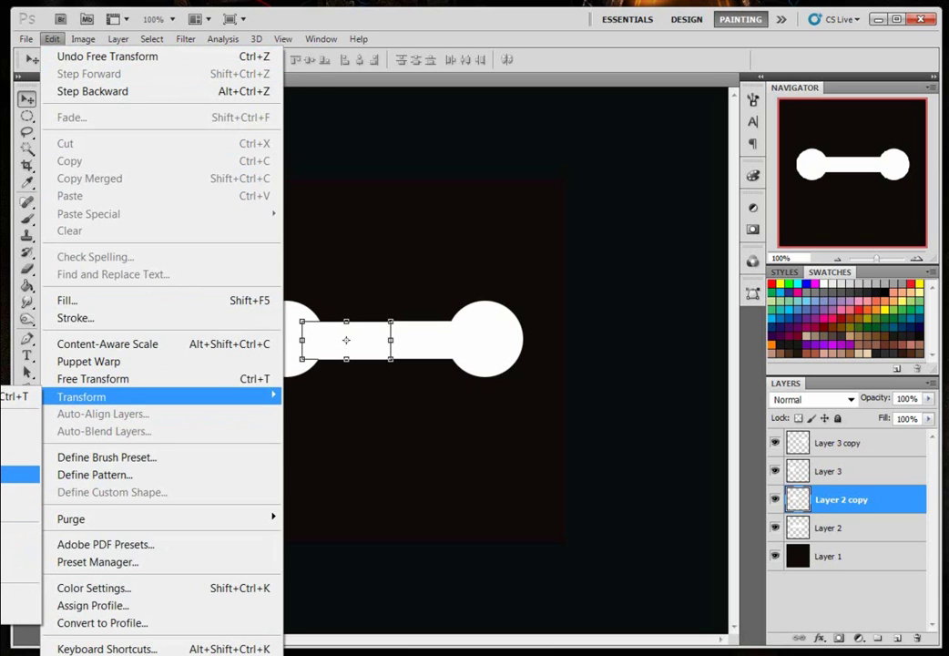
pyautogui.click(18, 473)
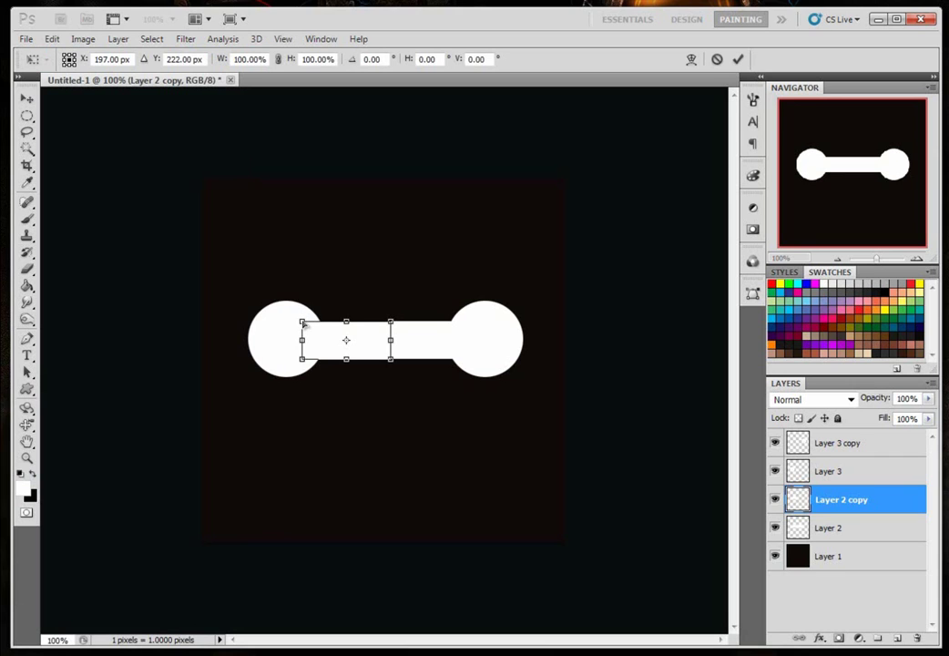
pyautogui.moveTo(304, 324); pyautogui.dragTo(305, 314)
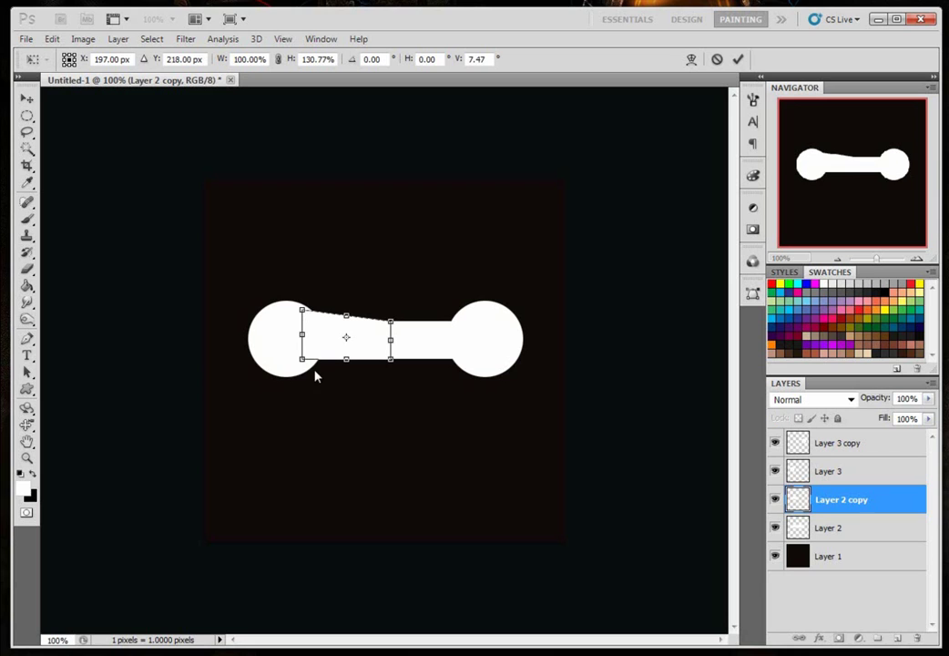
pyautogui.press('Return')
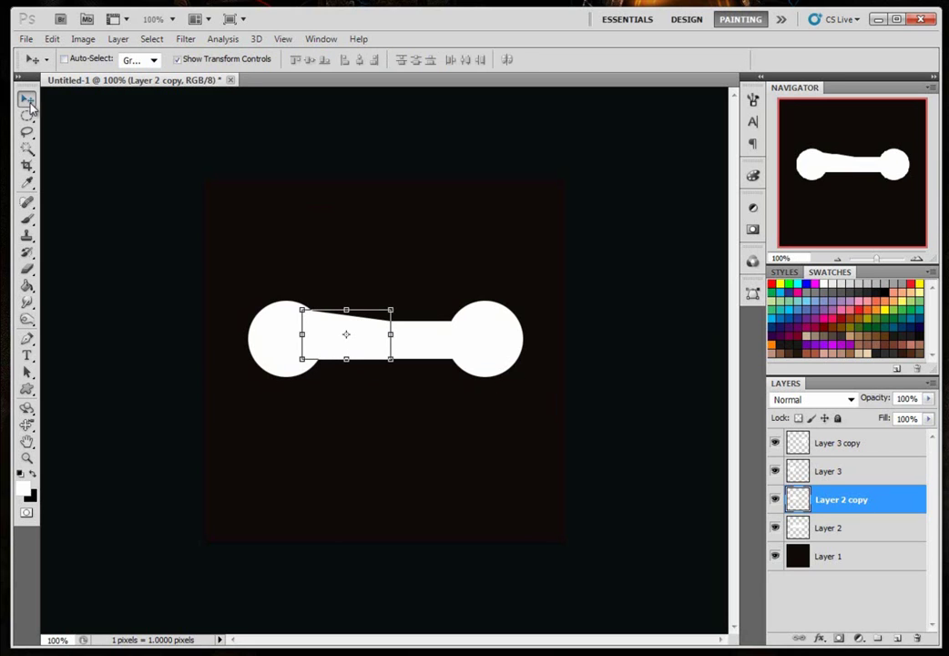
# - Duplicate the flared piece, flip it vertically, and position it so the bottom edge flares
pyautogui.press('ctrl')
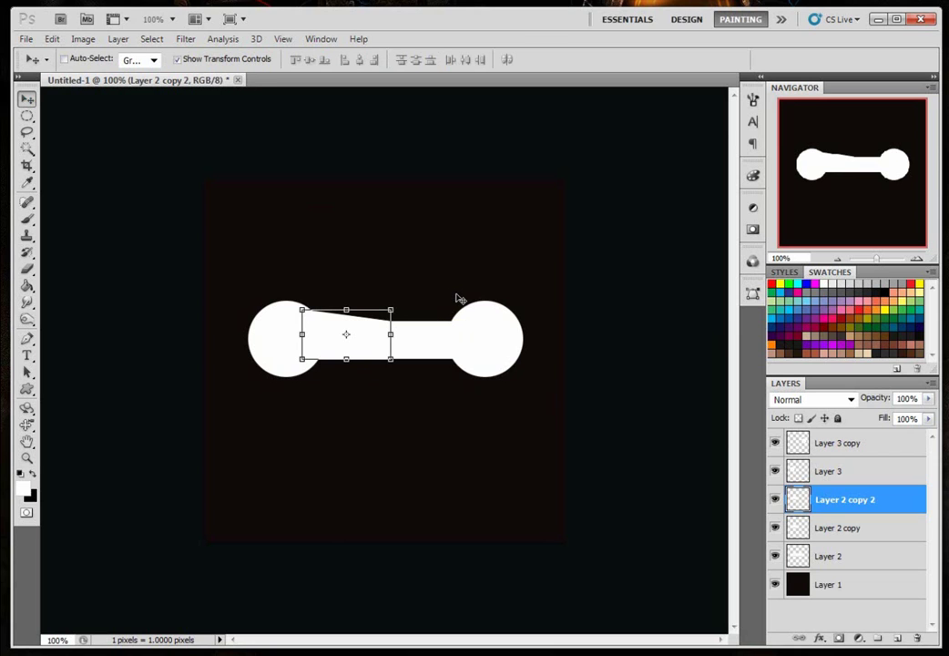
pyautogui.click(52, 38)
pyautogui.moveTo(172, 397)
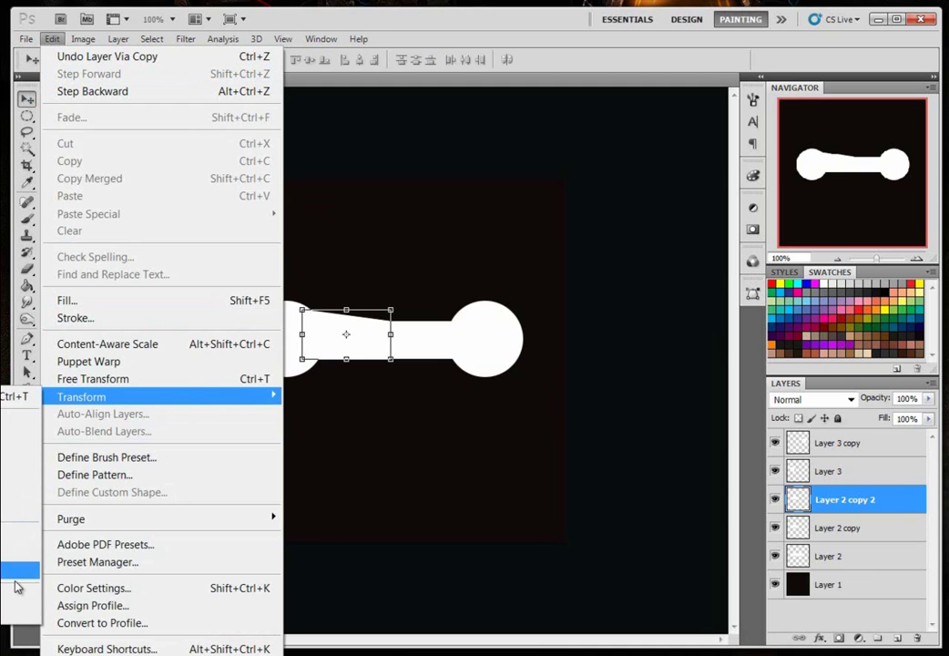
pyautogui.click(18, 614)
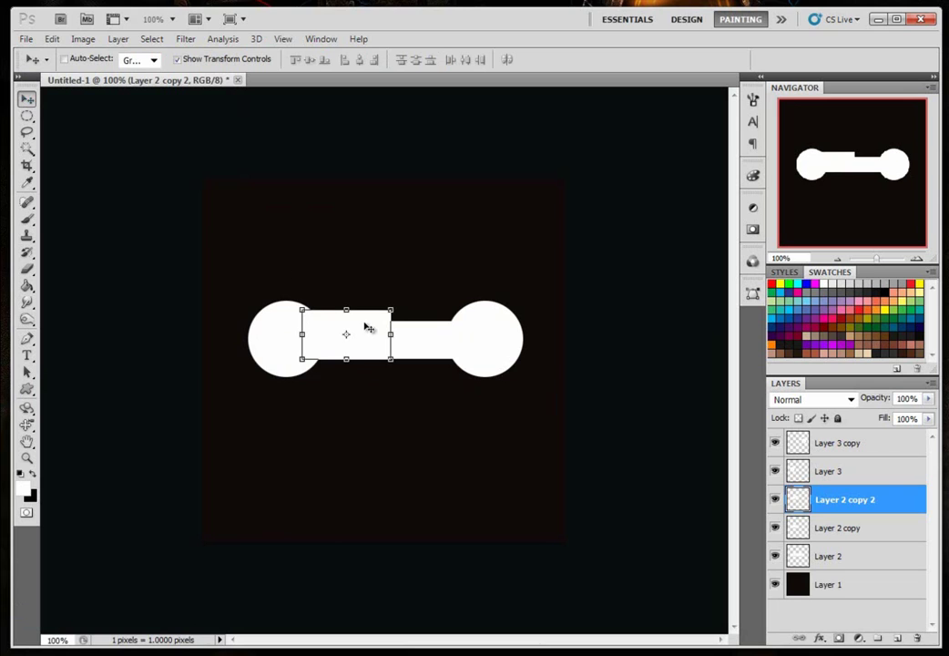
pyautogui.moveTo(383, 337); pyautogui.dragTo(377, 363)
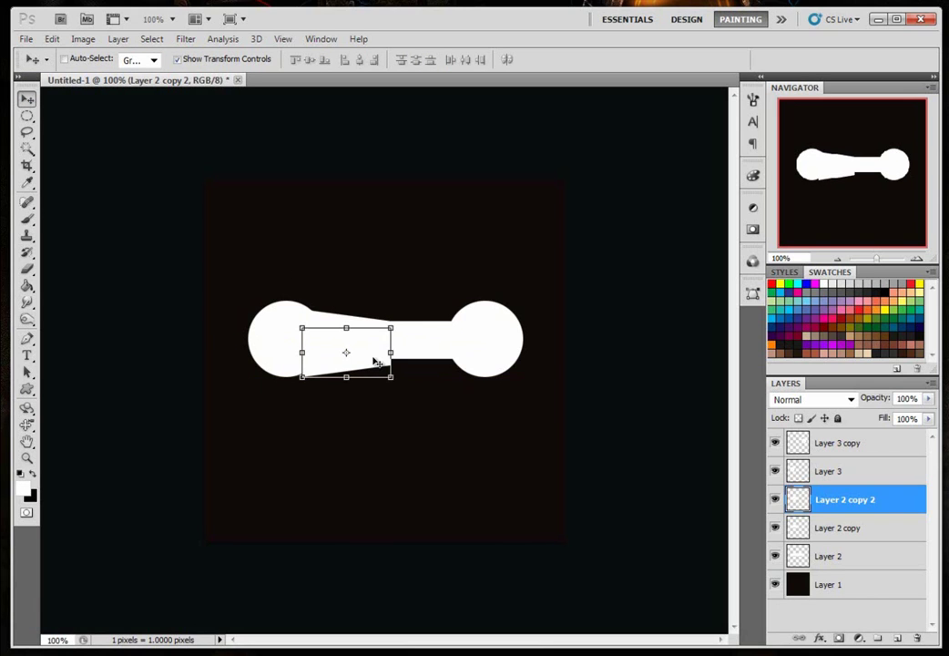
# - Merge the flipped copy and the original flared piece into one layer
pyautogui.keyDown('shift'); pyautogui.click(849, 532); pyautogui.keyUp('shift')
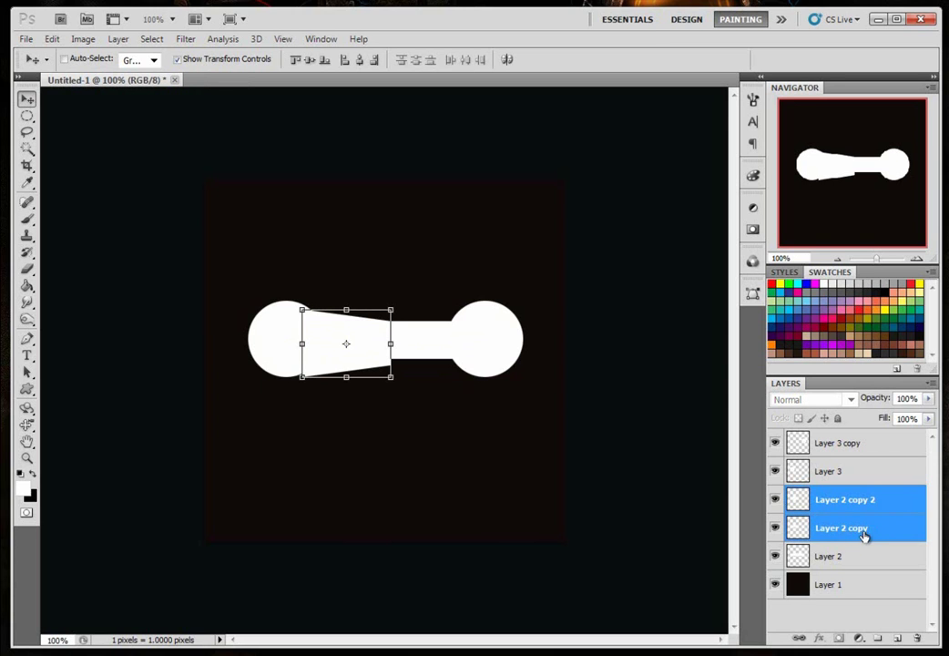
pyautogui.click(775, 498)
pyautogui.click(775, 528)
pyautogui.hotkey('ctrl', 'e')
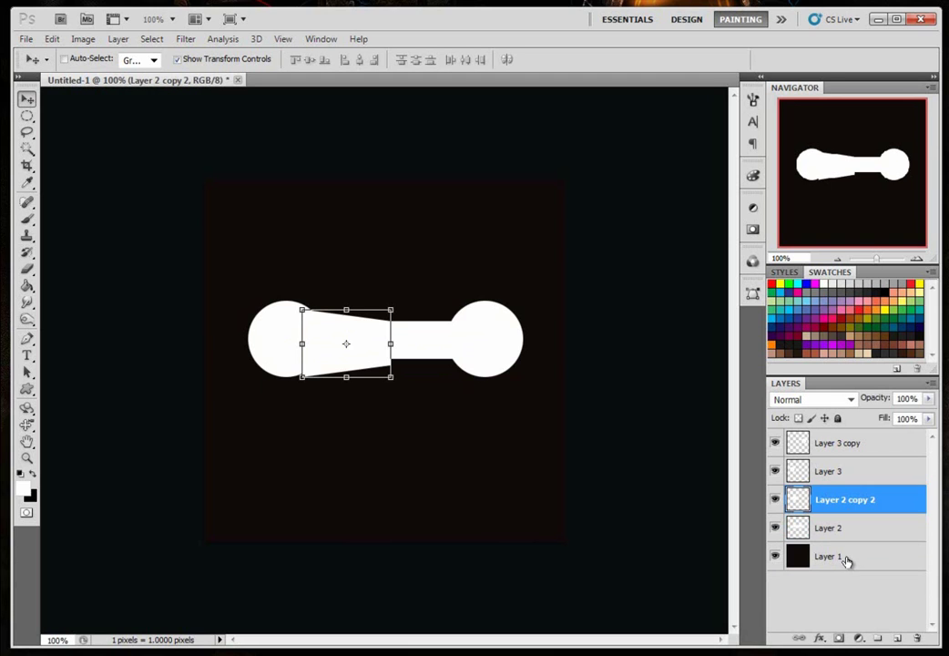
# - Squash the merged piece from top and bottom, narrow it from the right, and commit
pyautogui.moveTo(346, 377); pyautogui.dragTo(346, 367)
pyautogui.moveTo(346, 310); pyautogui.dragTo(346, 313)
pyautogui.moveTo(391, 340); pyautogui.dragTo(369, 339)
pyautogui.press('Return')
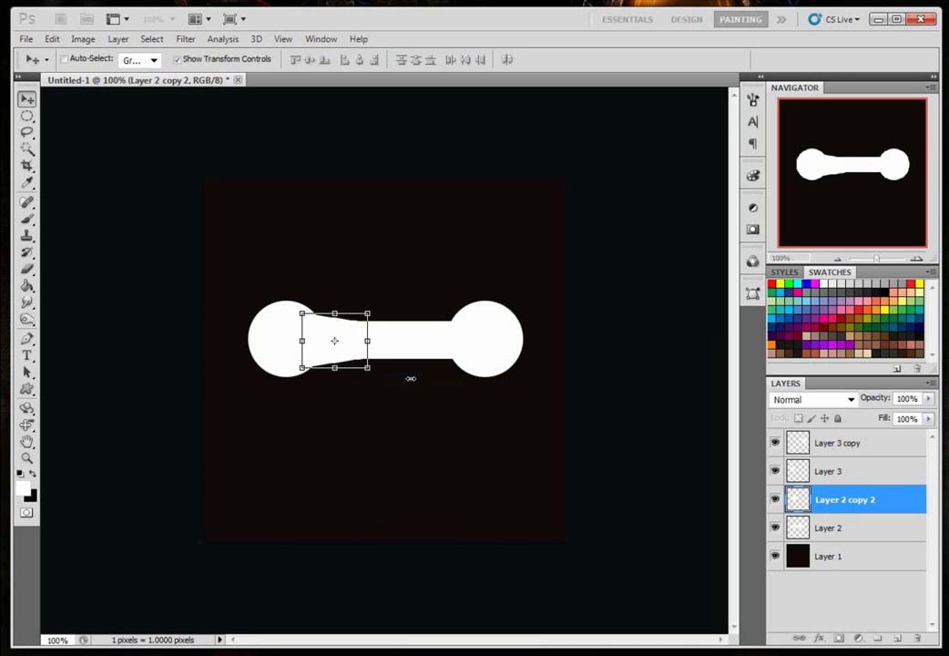
pyautogui.click(178, 58)
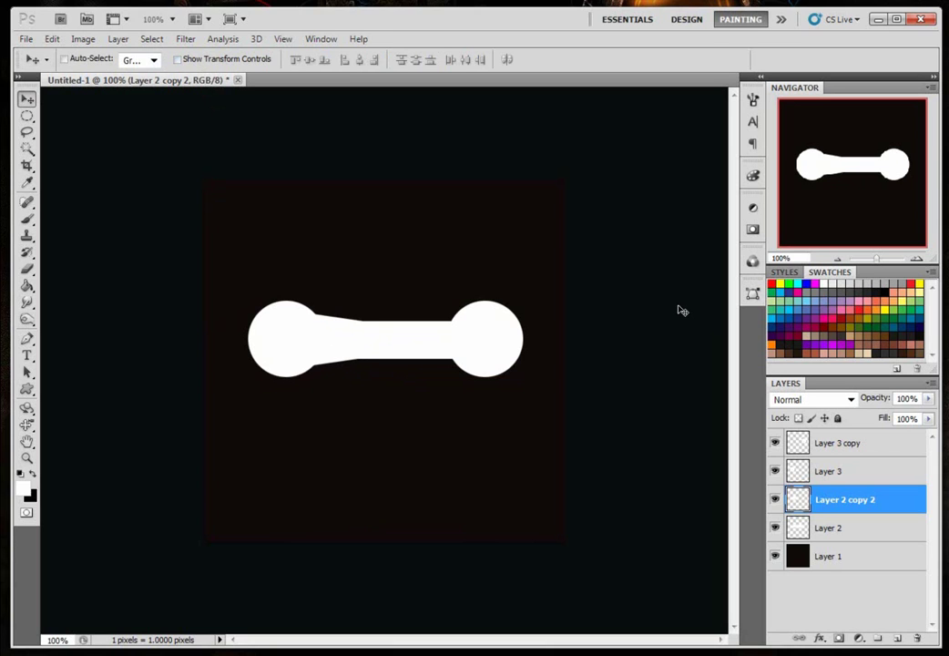
# - Flip a copy of the flared piece horizontally and place it at the bar's right end
pyautogui.hotkey('ctrl', 'j')
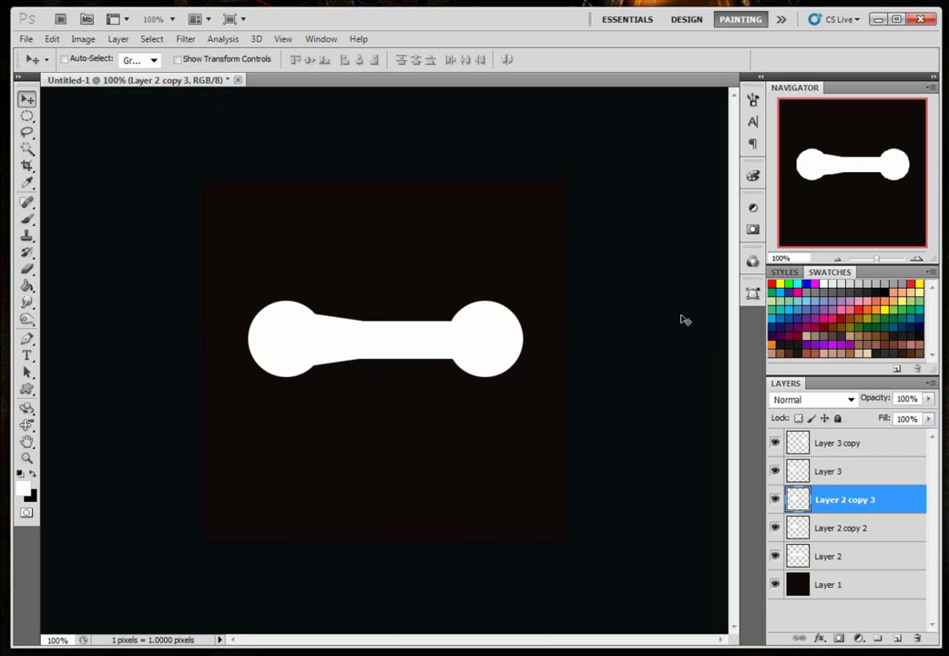
pyautogui.click(52, 39)
pyautogui.moveTo(163, 396)
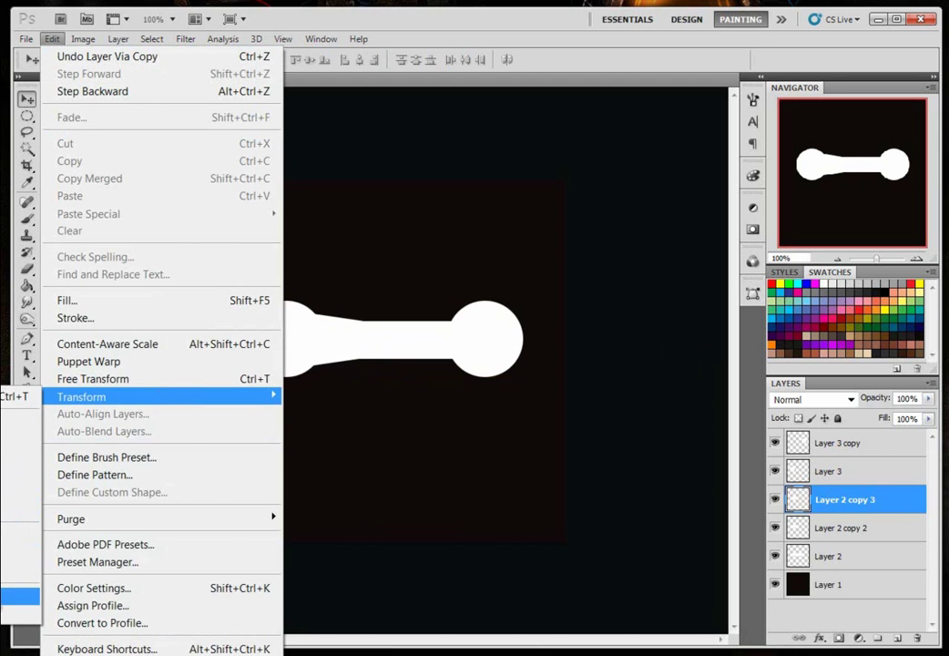
pyautogui.click(23, 595)
pyautogui.moveTo(375, 353); pyautogui.dragTo(462, 355)
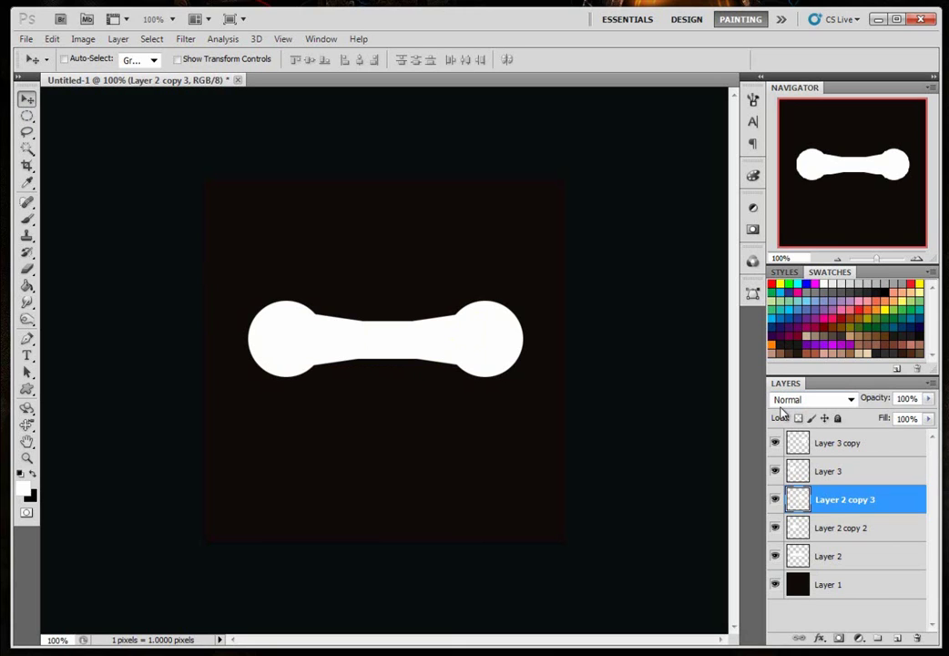
# - Load the combined outlines of the bar, flared pieces and circles as one selection
pyautogui.keyDown('ctrl'); pyautogui.click(797, 553); pyautogui.keyUp('ctrl')
pyautogui.keyDown('ctrl'); pyautogui.click(799, 533); pyautogui.keyUp('ctrl')
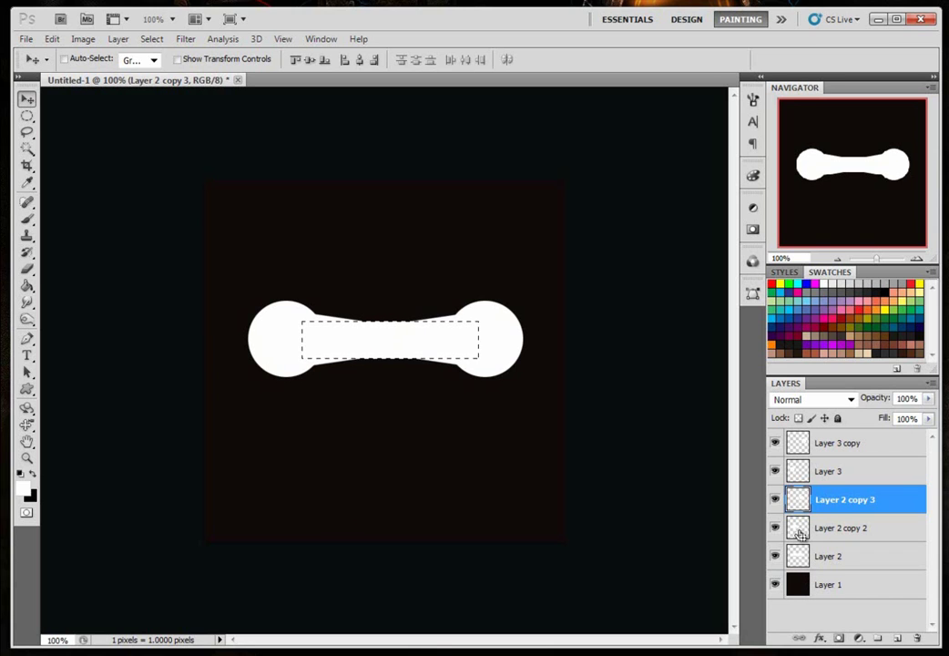
pyautogui.keyDown('ctrl'); pyautogui.click(797, 501); pyautogui.keyUp('ctrl')
pyautogui.keyDown('ctrl'); pyautogui.keyDown('shift'); pyautogui.click(800, 475); pyautogui.keyUp('shift'); pyautogui.keyUp('ctrl')
pyautogui.keyDown('ctrl'); pyautogui.keyDown('shift'); pyautogui.click(797, 446); pyautogui.keyUp('shift'); pyautogui.keyUp('ctrl')
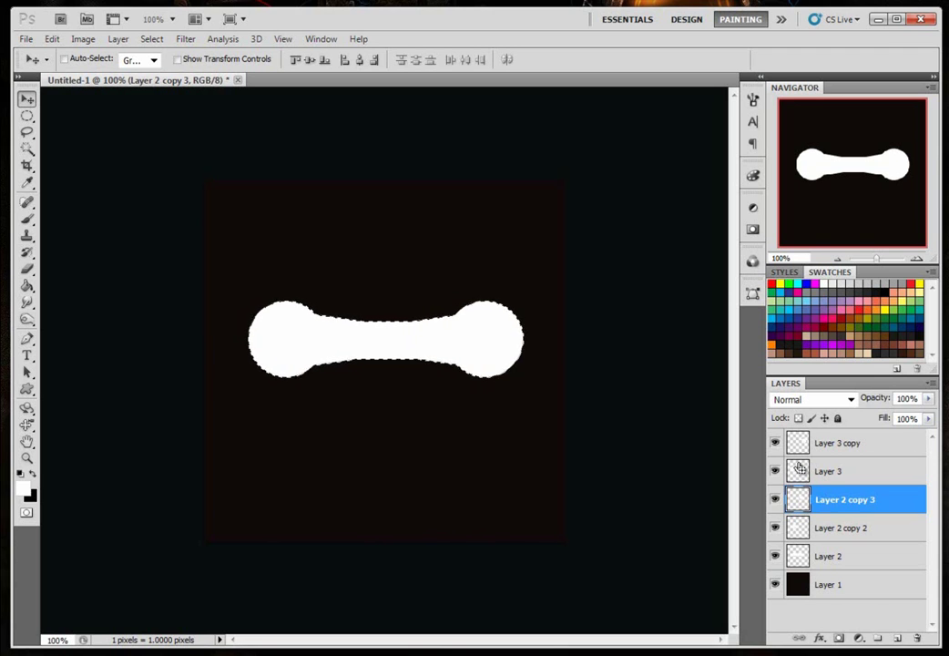
# - Group the shape layers into a hidden Group 1 and add an empty Layer 4
pyautogui.click(842, 558)
pyautogui.keyDown('shift'); pyautogui.click(854, 445); pyautogui.keyUp('shift')
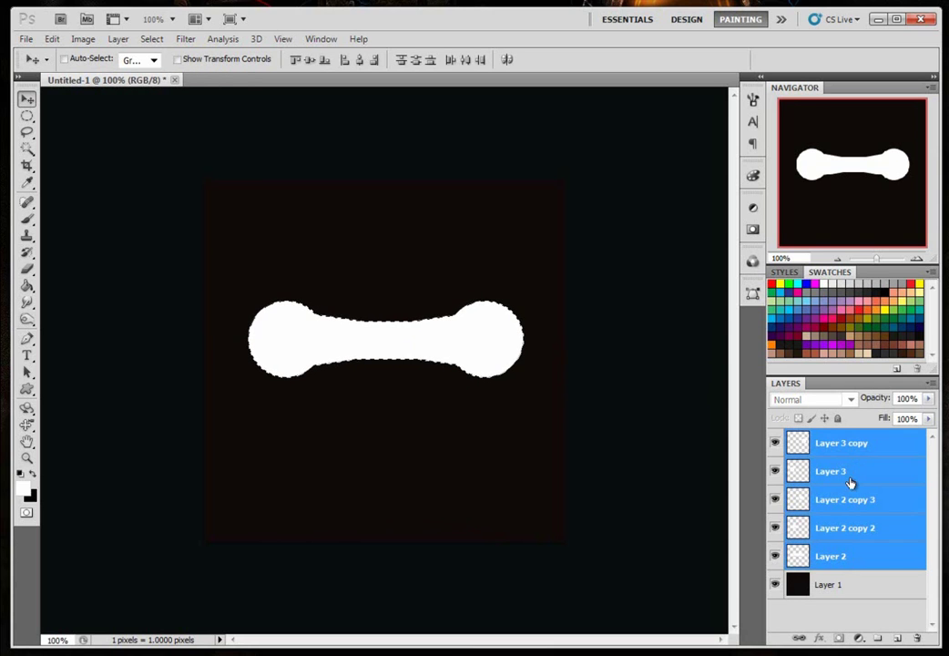
pyautogui.hotkey('ctrl', 'g')
pyautogui.click(775, 437)
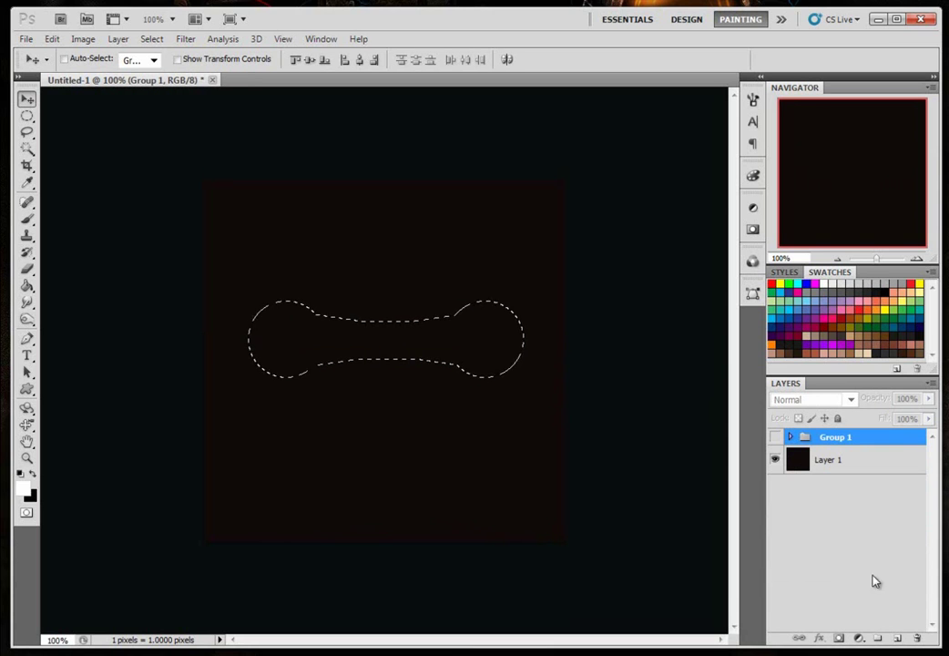
pyautogui.click(897, 639)
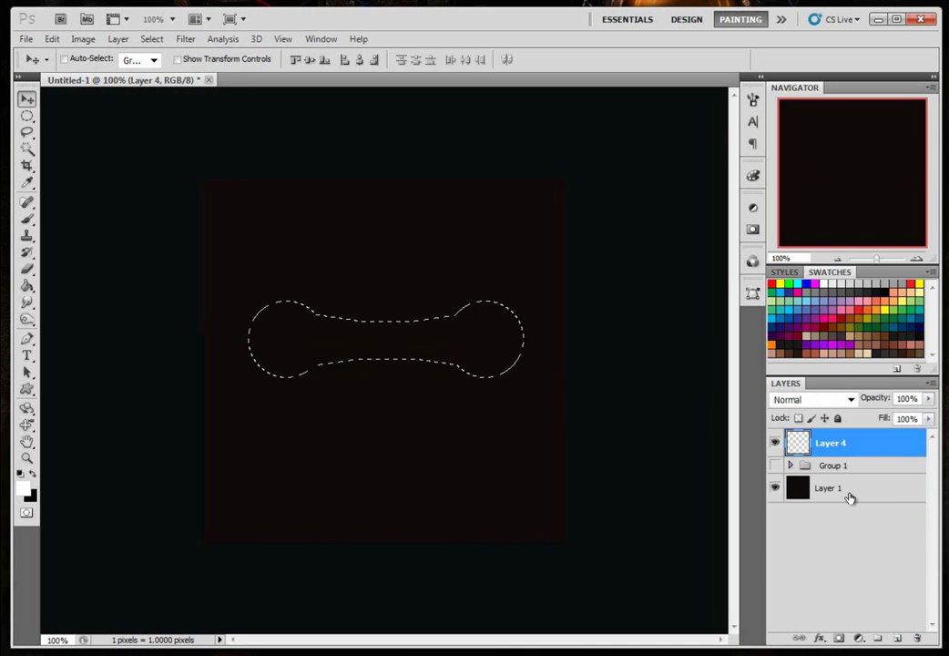
# - Save the dumbbell selection as channel Alpha 1 in the Channels panel and view it
pyautogui.click(752, 263)
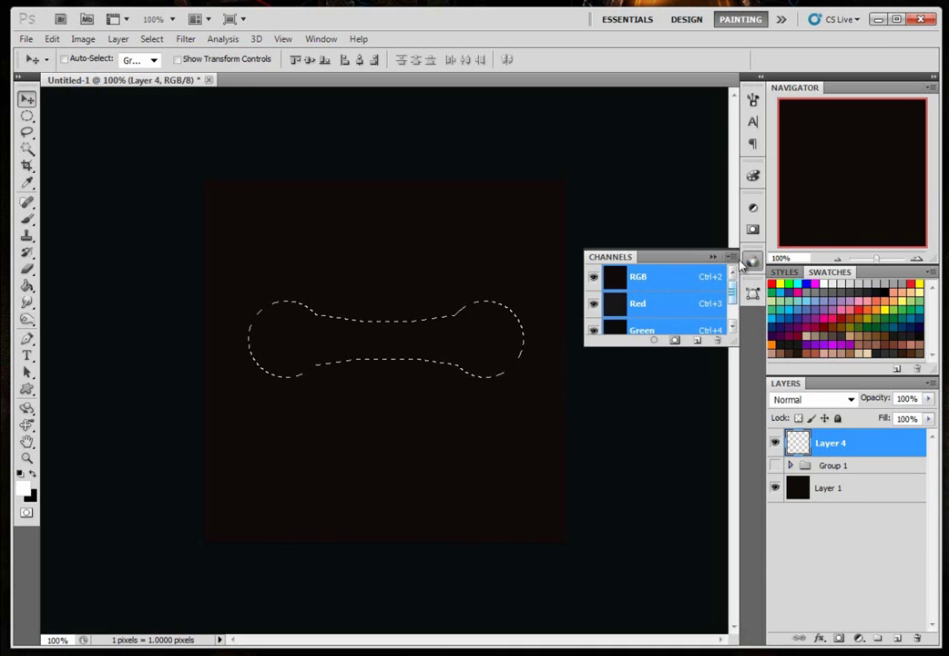
pyautogui.click(712, 256)
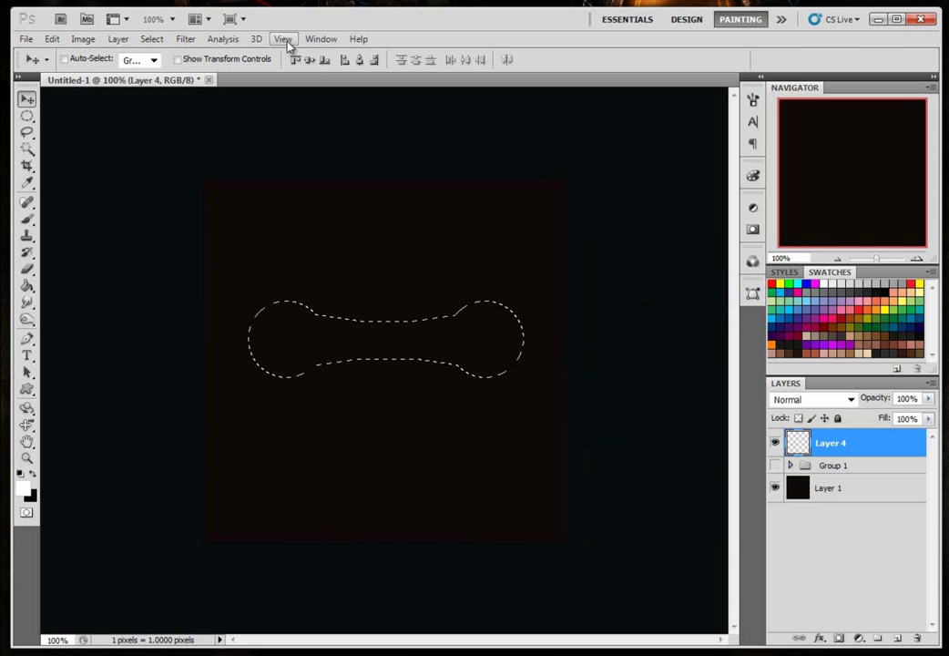
pyautogui.click(319, 39)
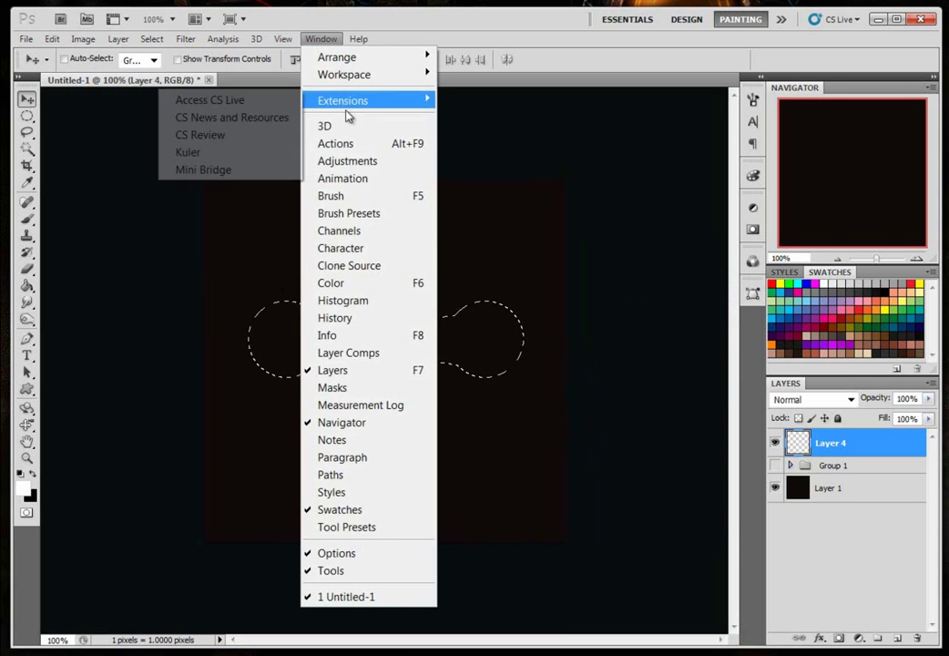
pyautogui.click(362, 232)
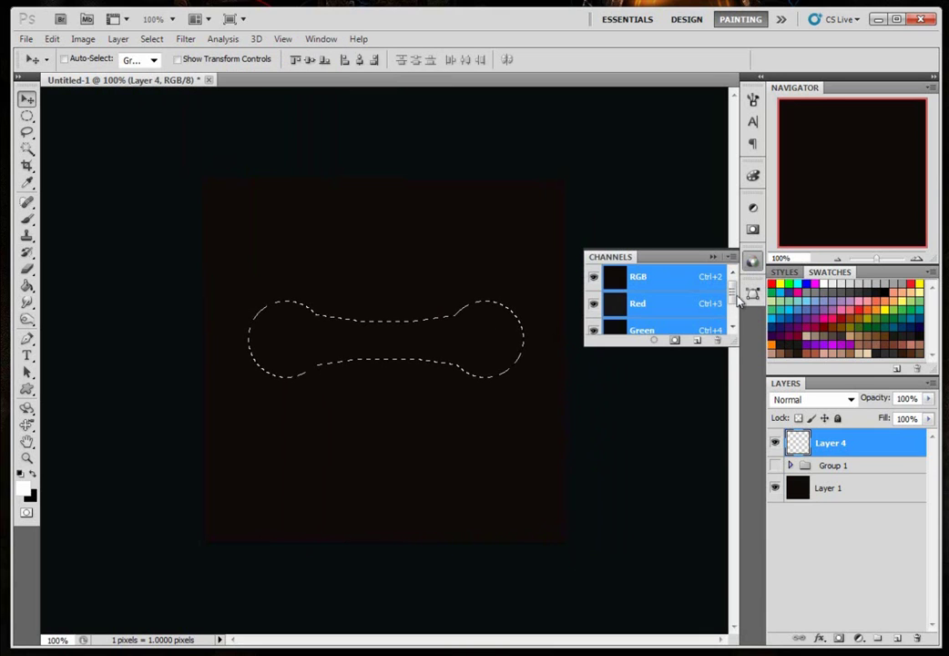
pyautogui.scroll(-1, 730, 310)
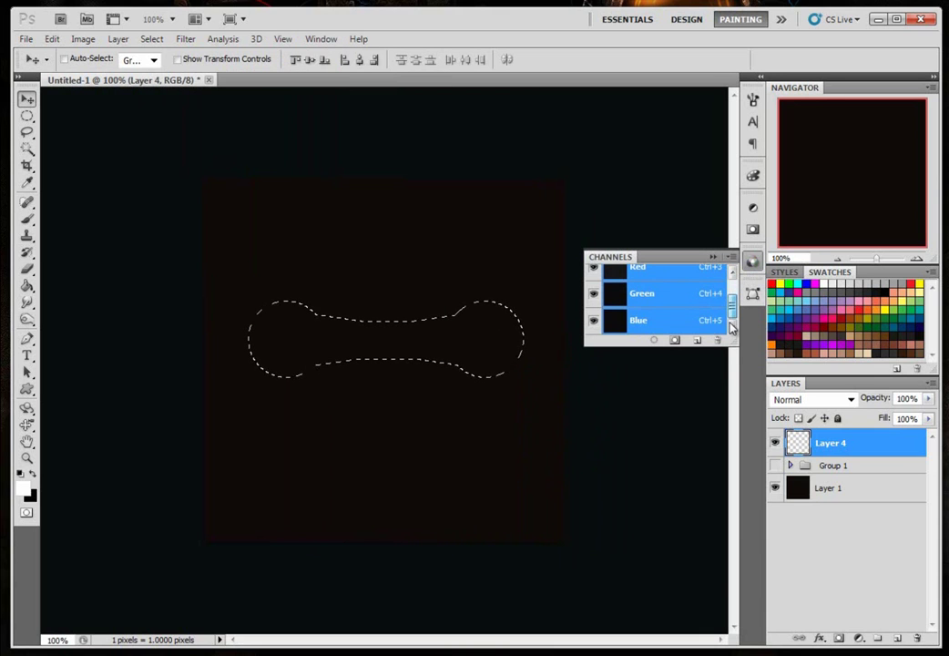
pyautogui.click(675, 340)
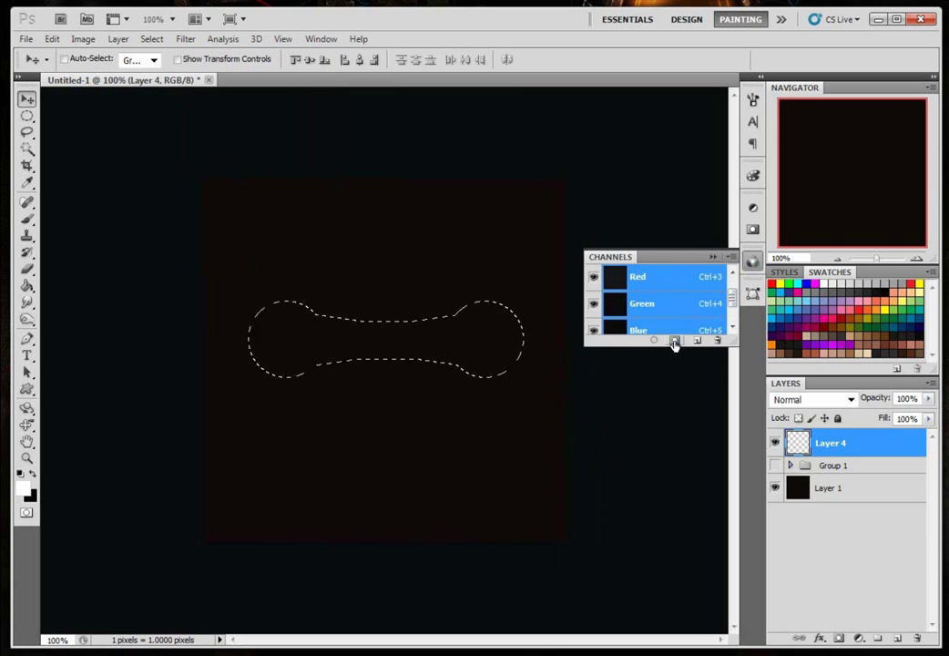
pyautogui.scroll(-1, 732, 303)
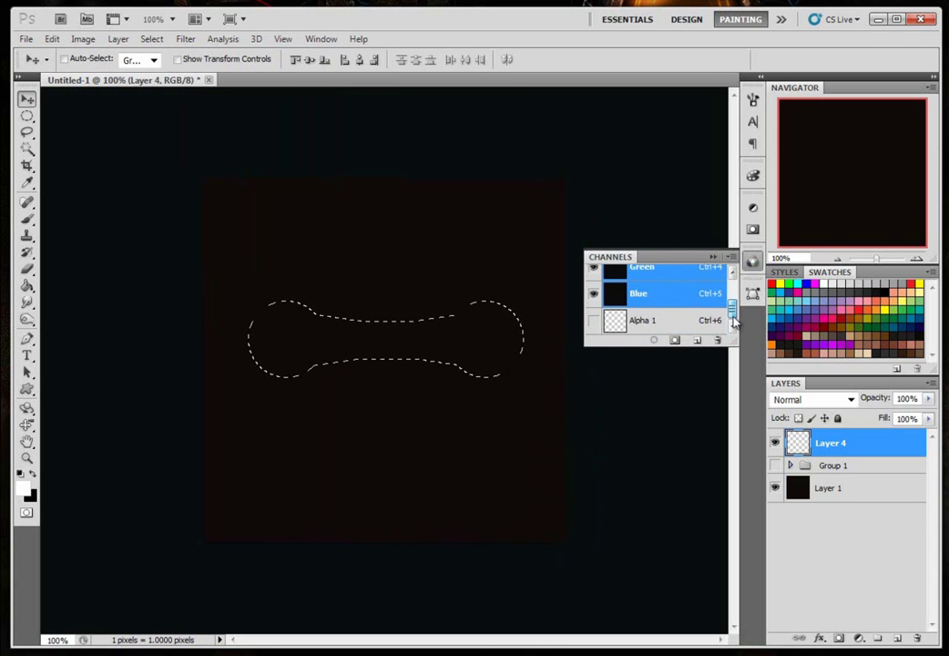
pyautogui.click(616, 324)
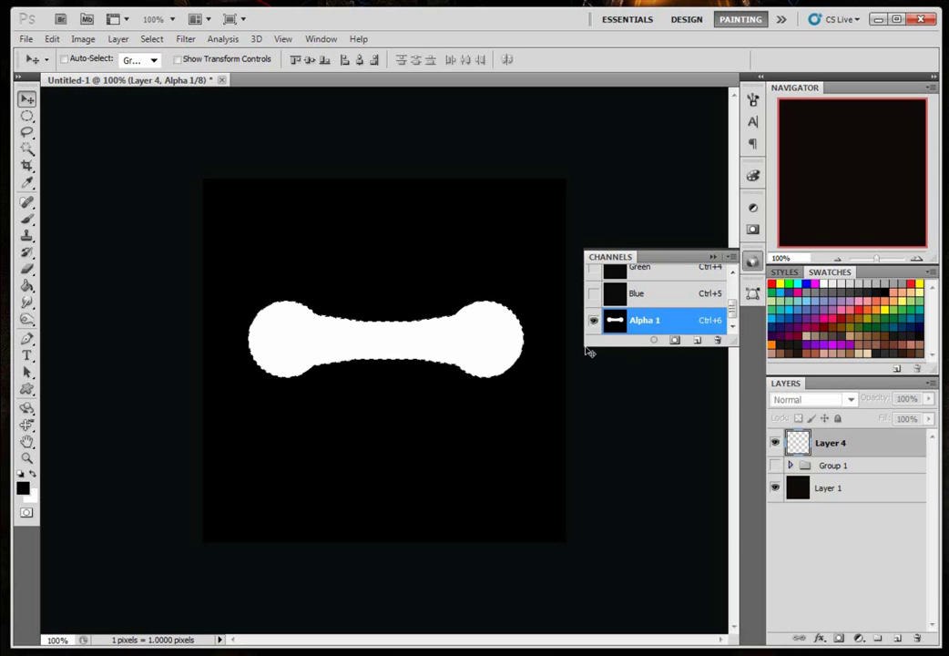
# - Deselect and soften the Alpha 1 channel with a Gaussian Blur
pyautogui.hotkey('ctrl', 'd')
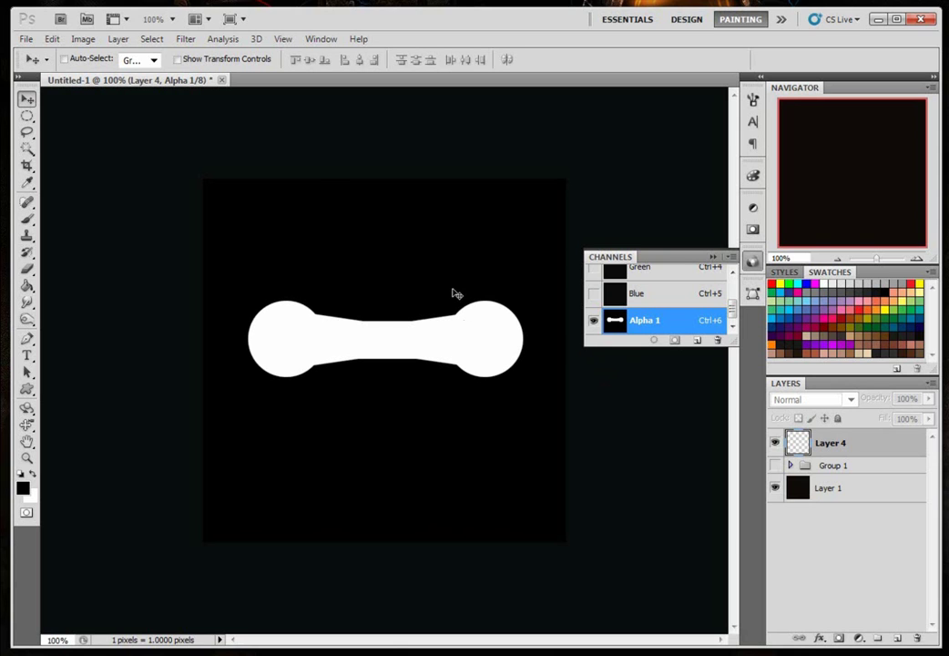
pyautogui.click(117, 43)
pyautogui.moveTo(219, 205)
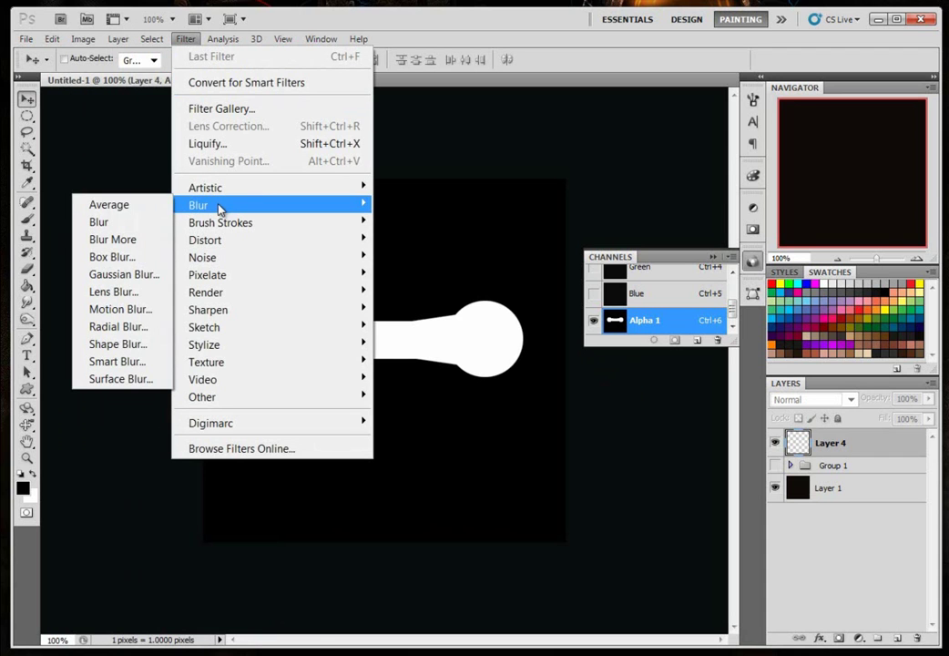
pyautogui.click(141, 281)
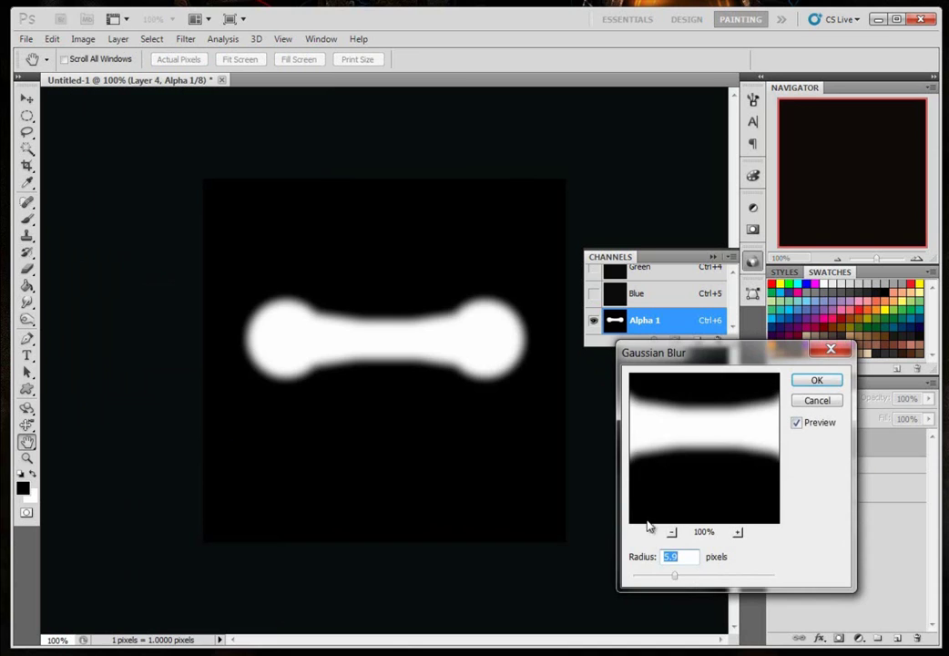
pyautogui.moveTo(678, 581)
pyautogui.mouseDown()
pyautogui.moveTo(701, 577)
pyautogui.moveTo(690, 579)
pyautogui.mouseUp()
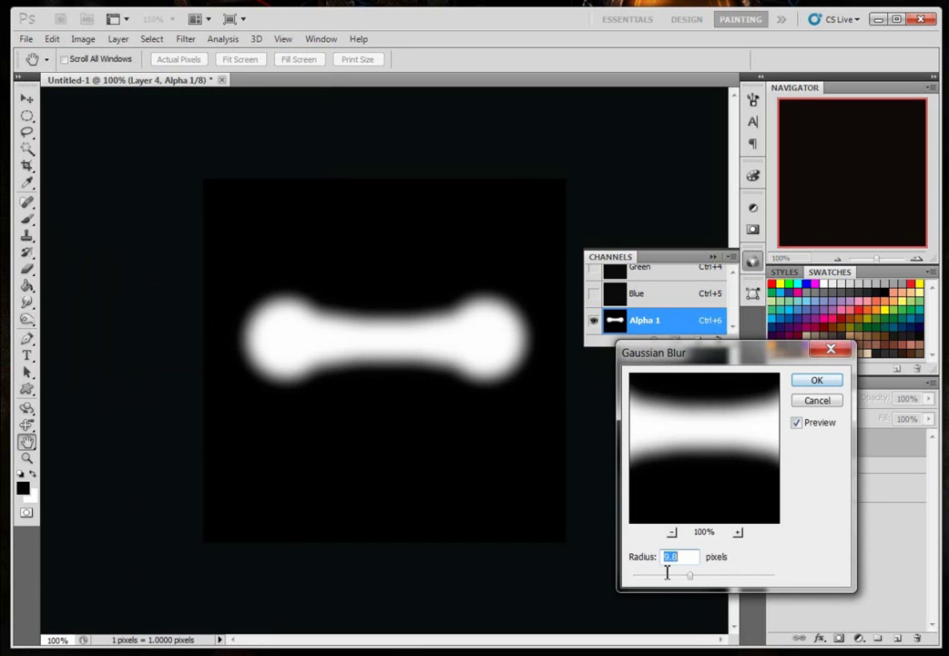
pyautogui.click(815, 380)
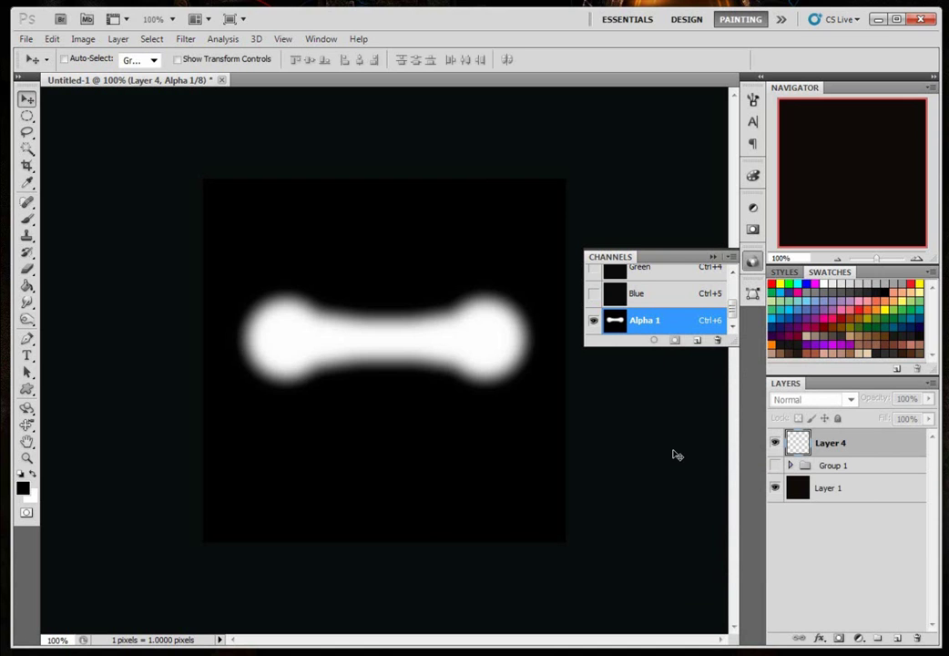
# - Apply Levels to Alpha 1 with input values 89 / 1.00 / 127
pyautogui.press('i')
pyautogui.hotkey('ctrl', 'l')
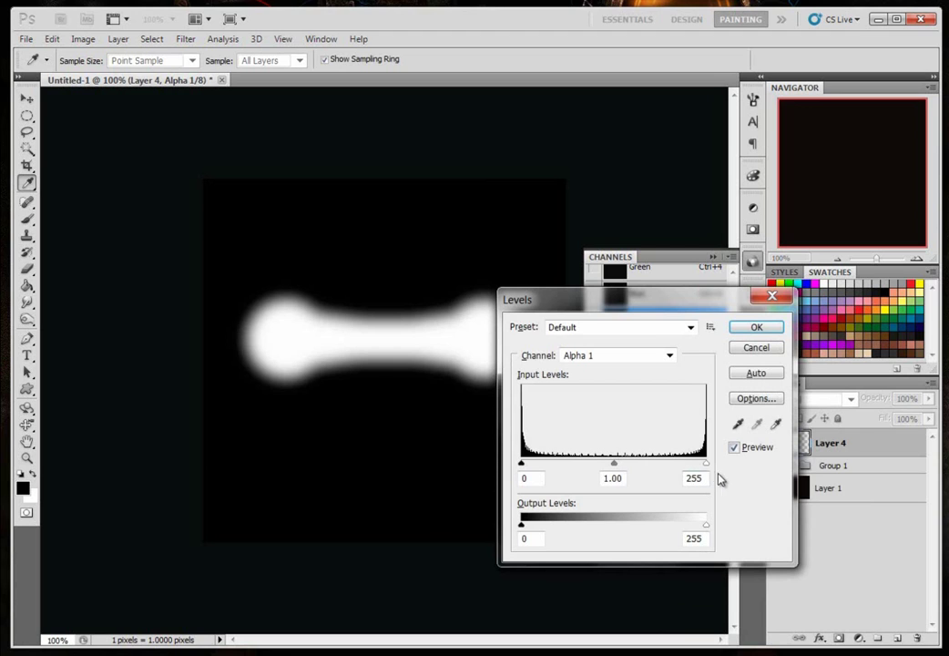
pyautogui.moveTo(707, 469); pyautogui.dragTo(615, 470)
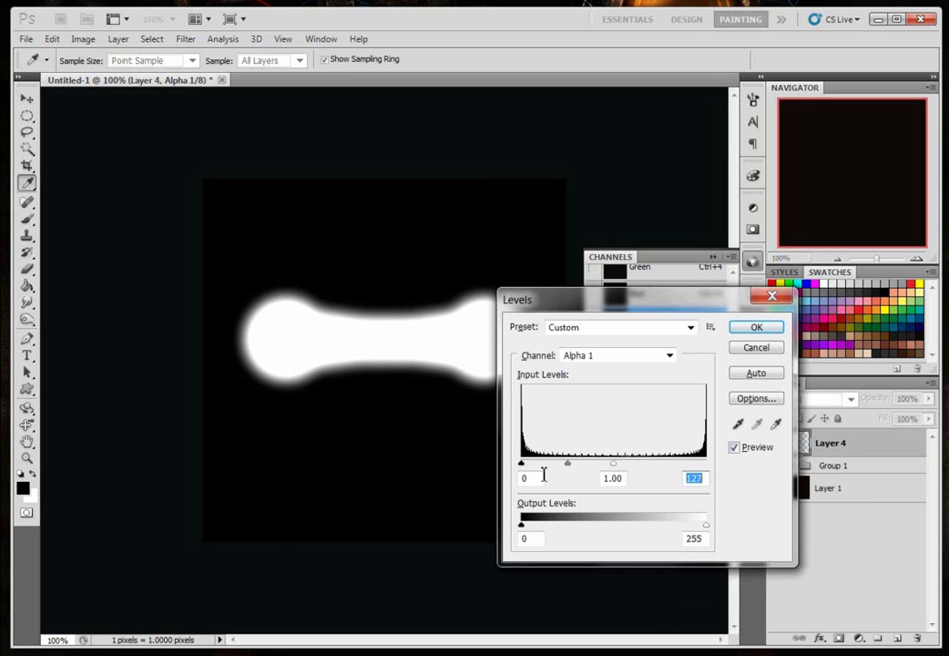
pyautogui.moveTo(524, 465); pyautogui.dragTo(587, 467)
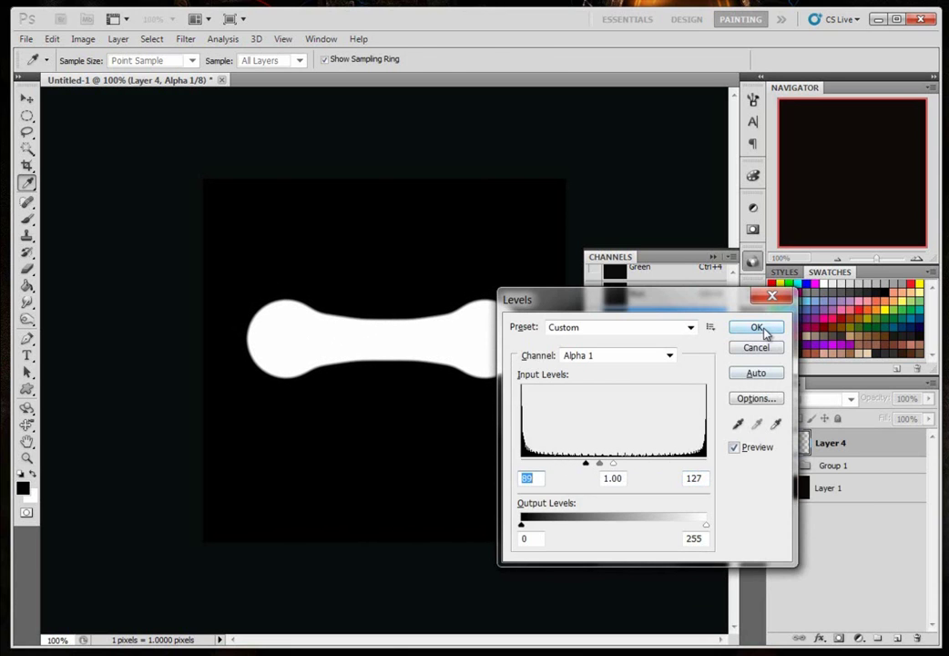
pyautogui.click(756, 327)
pyautogui.press('v')
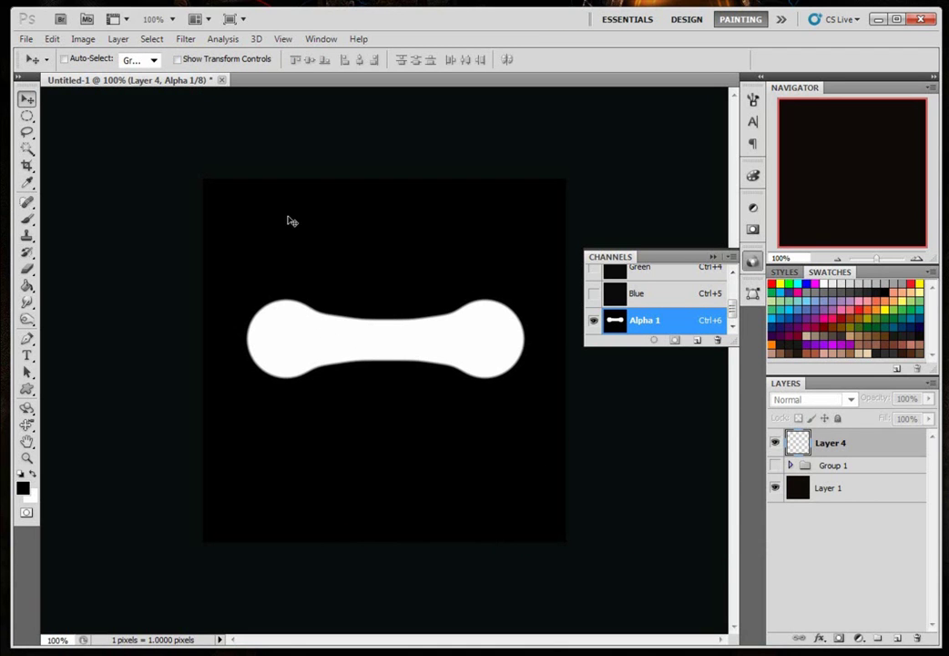
# - Apply a Gaussian Blur of about 25 px radius to the Alpha 1 shape
pyautogui.click(184, 47)
pyautogui.moveTo(238, 210)
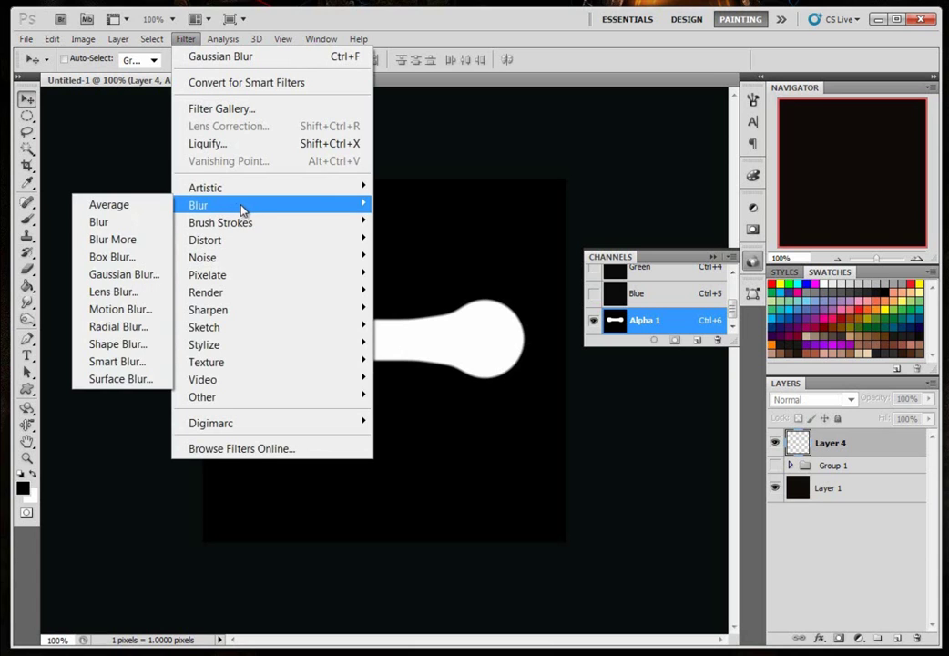
pyautogui.click(138, 274)
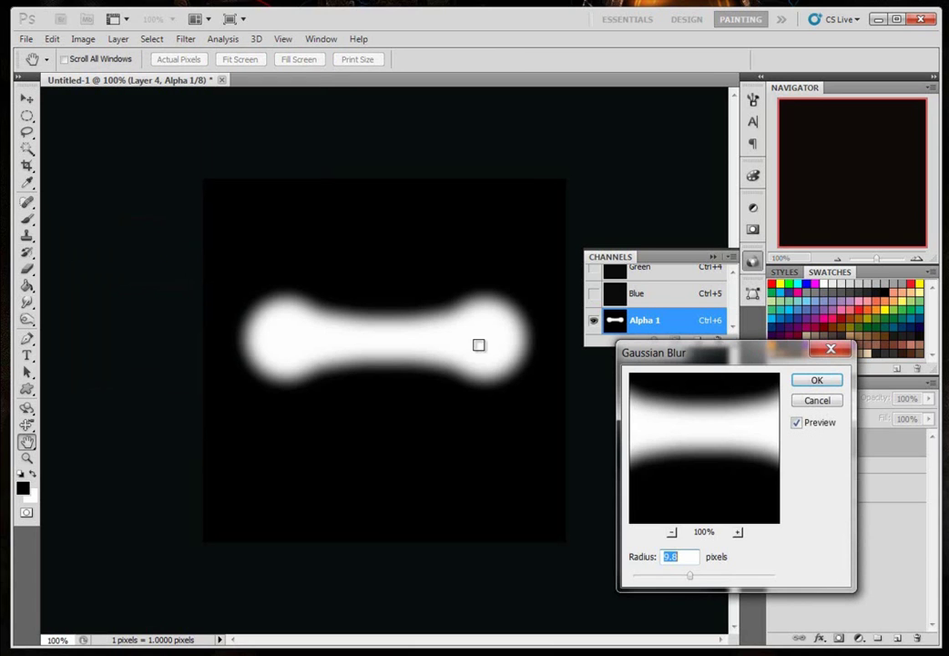
pyautogui.moveTo(692, 581)
pyautogui.mouseDown()
pyautogui.moveTo(711, 575)
pyautogui.moveTo(692, 581)
pyautogui.mouseUp()
pyautogui.click(817, 380)
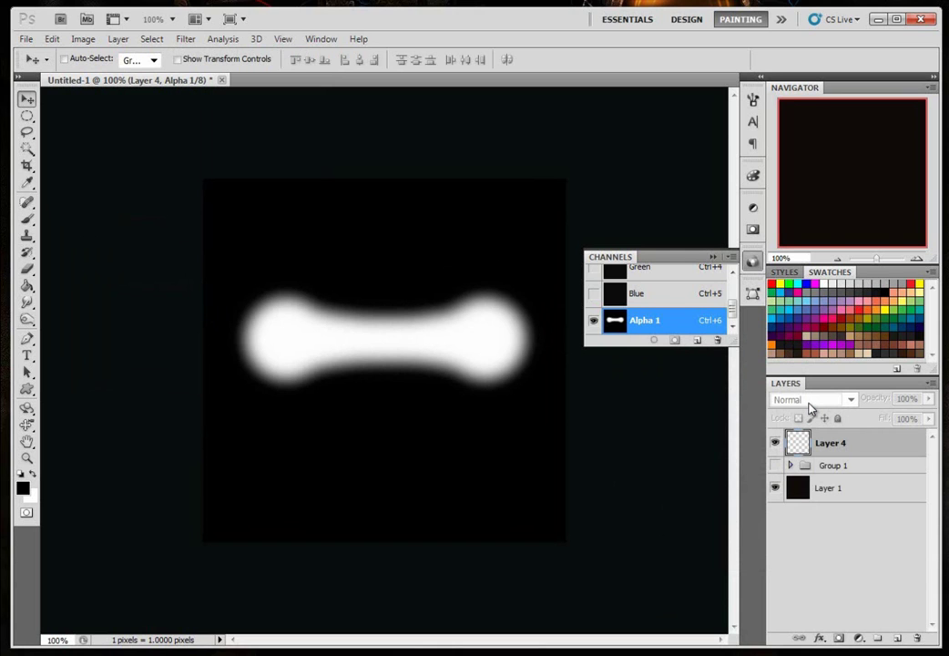
# - Apply Levels with input values 117 and 144 to harden the blurred edges
pyautogui.hotkey('ctrl', 'l')
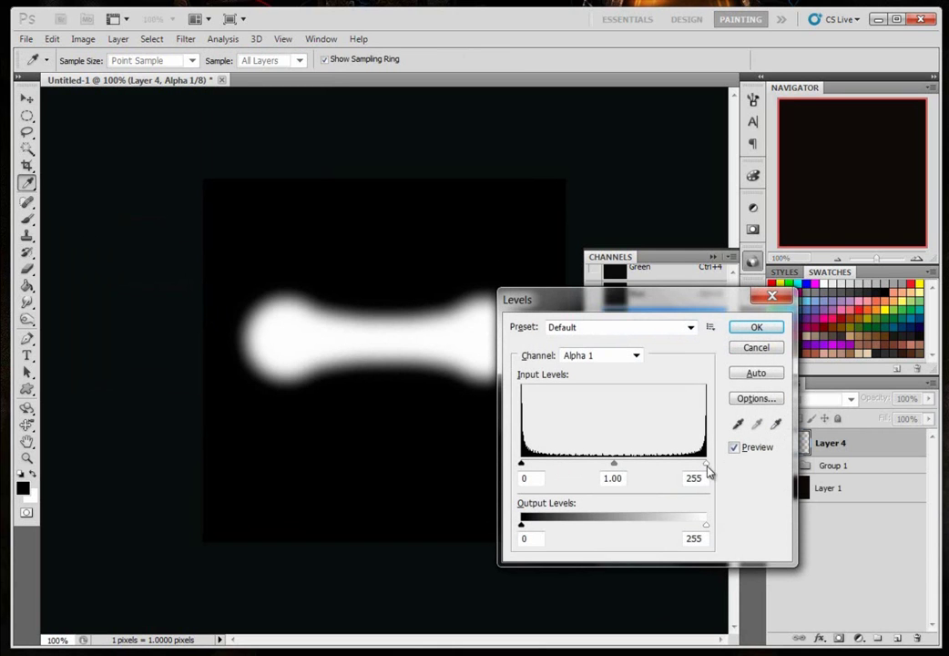
pyautogui.moveTo(705, 463); pyautogui.dragTo(624, 466)
pyautogui.moveTo(522, 466); pyautogui.dragTo(609, 466)
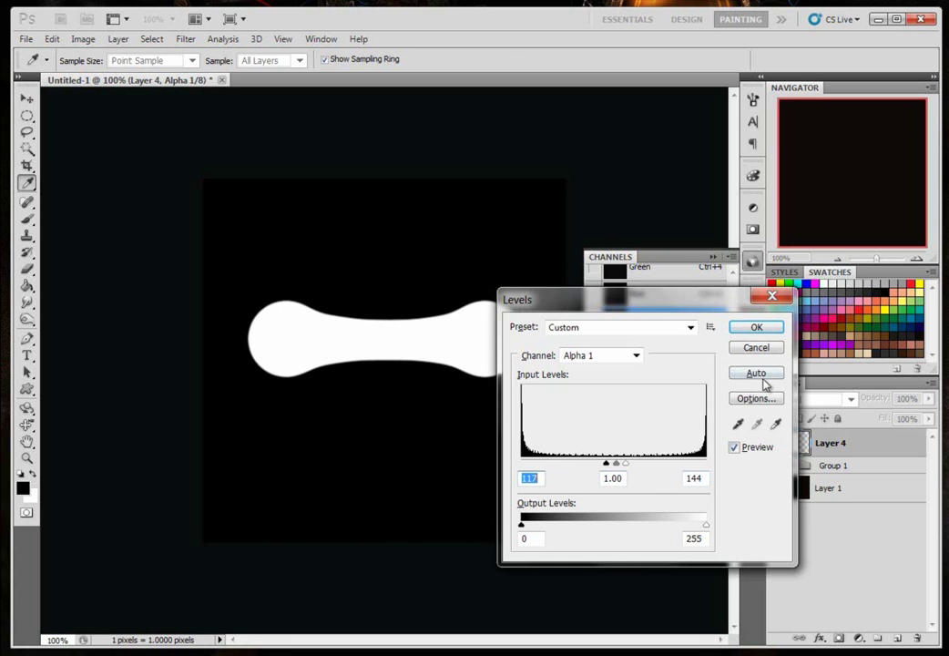
pyautogui.click(756, 327)
pyautogui.press('v')
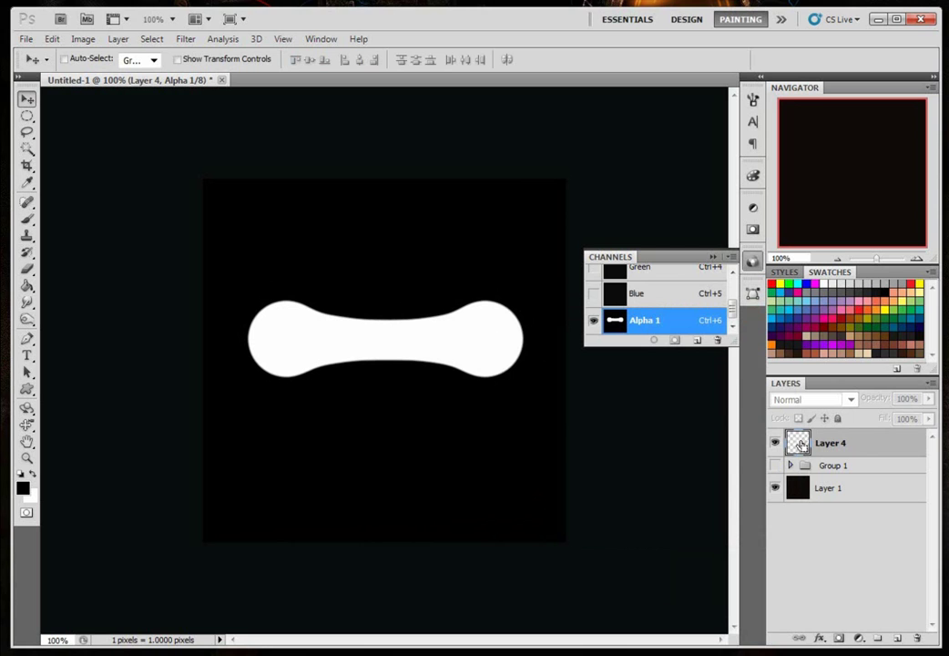
# - Load Alpha 1's dumbbell as a selection and return to Layer 4 in colour view
pyautogui.keyDown('ctrl'); pyautogui.click(797, 444); pyautogui.keyUp('ctrl')
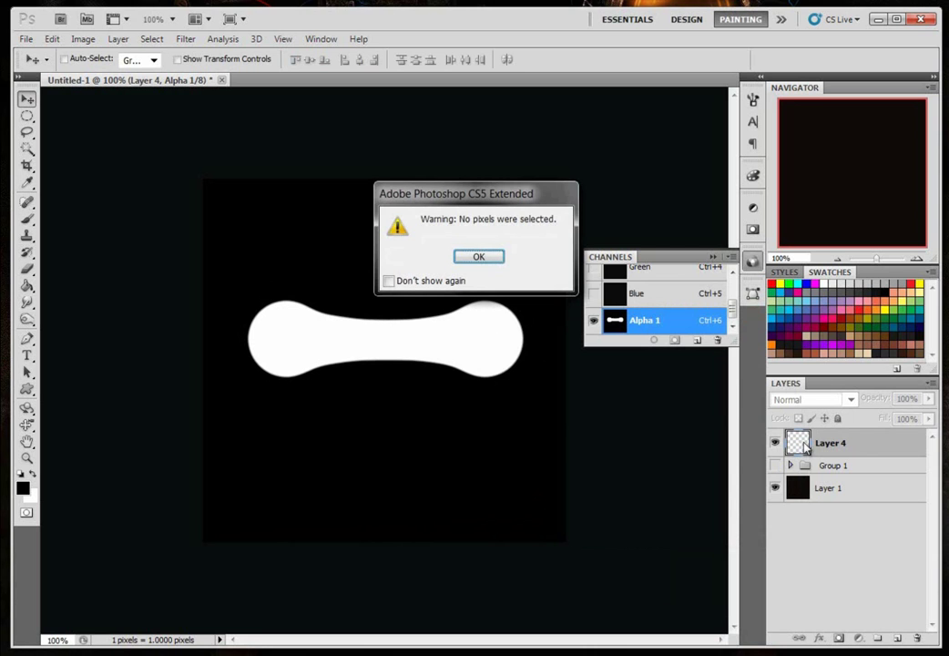
pyautogui.click(487, 259)
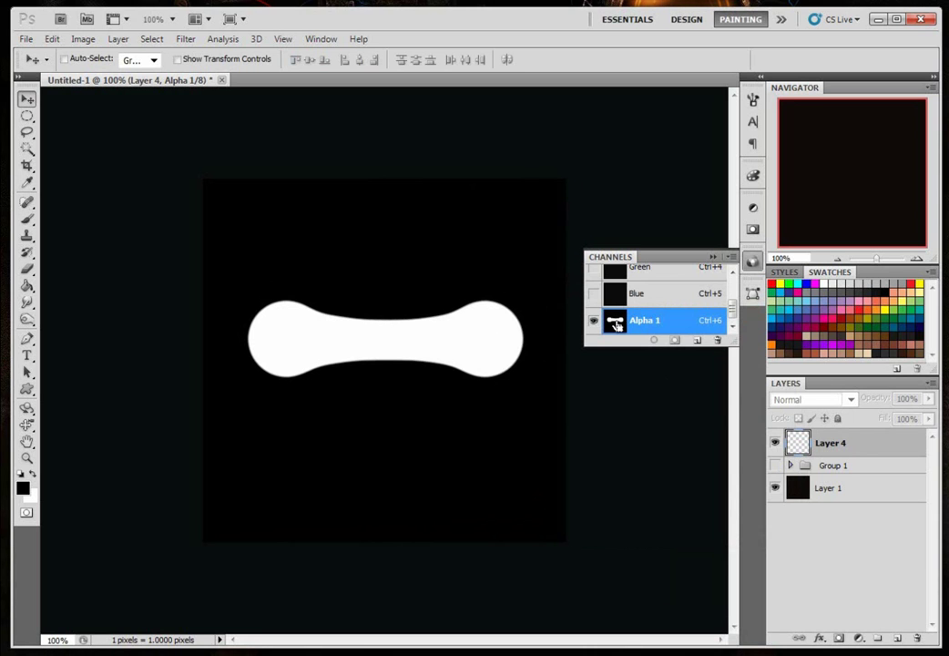
pyautogui.keyDown('ctrl'); pyautogui.click(615, 324); pyautogui.keyUp('ctrl')
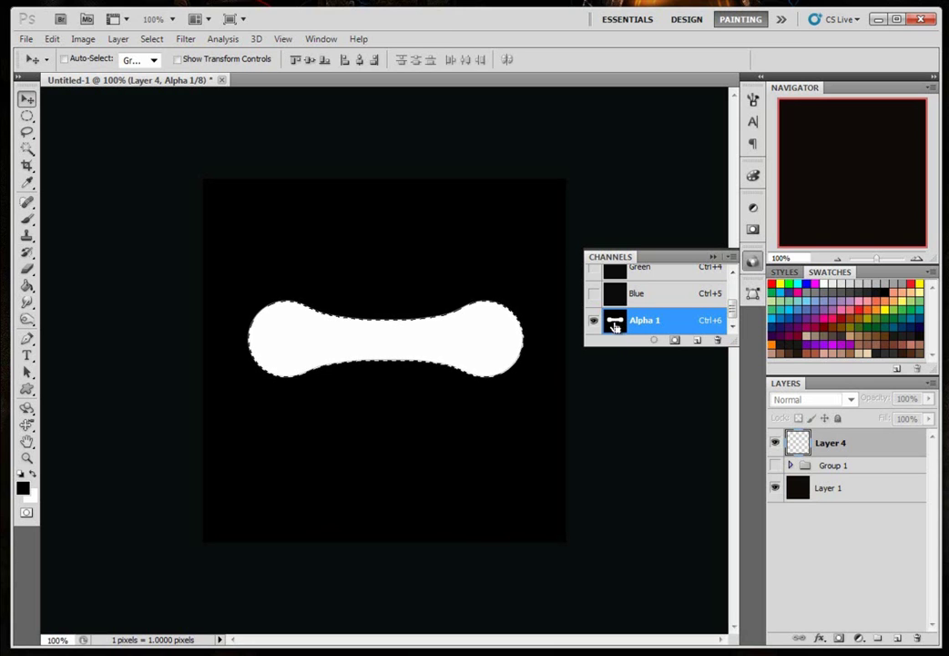
pyautogui.click(798, 446)
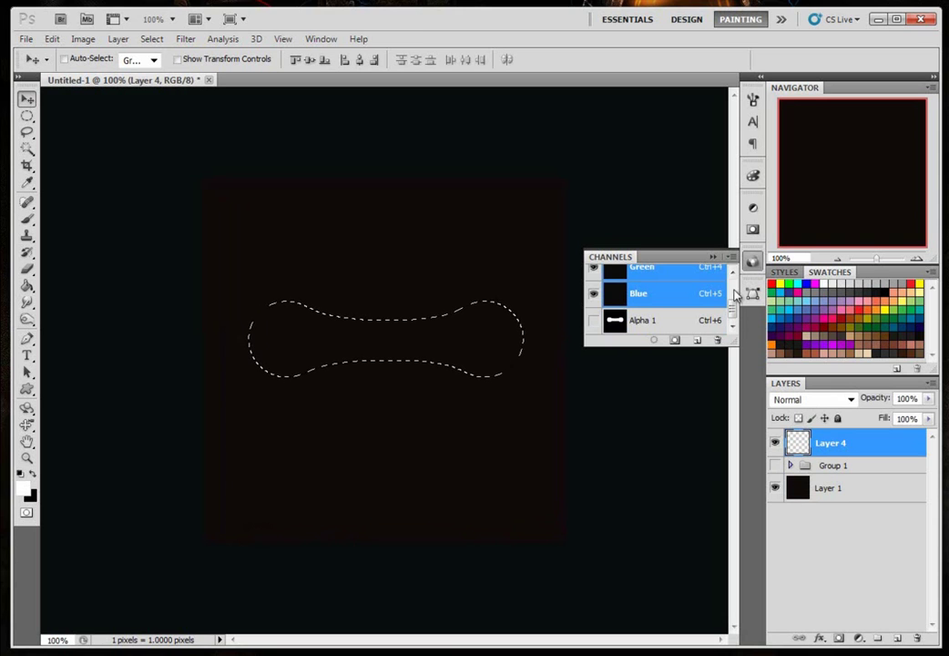
pyautogui.click(714, 257)
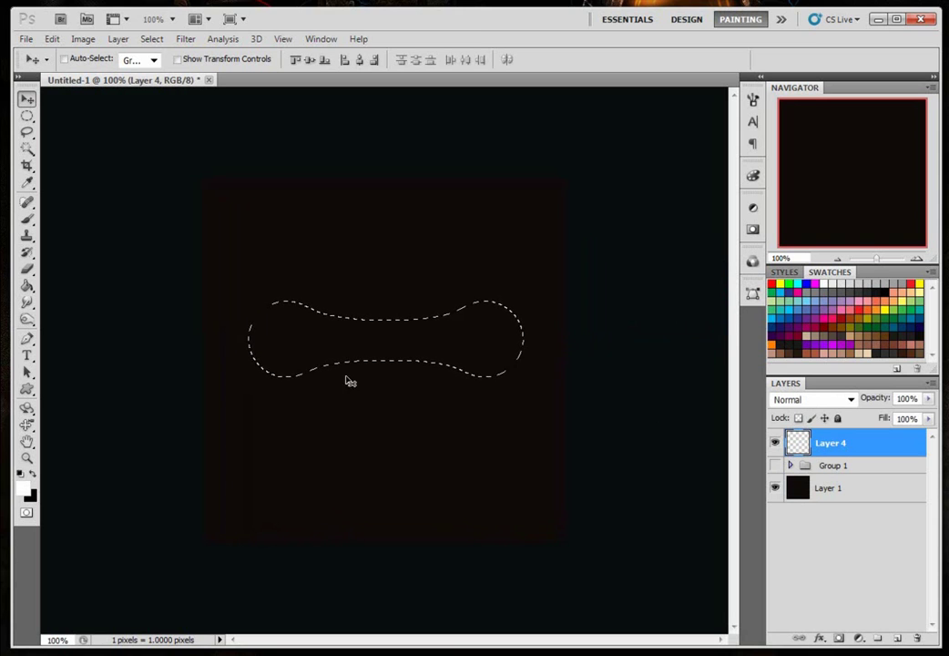
# - Fill the dumbbell selection on Layer 4 with rusty brown #542a13 using the Paint Bucket
pyautogui.click(27, 286)
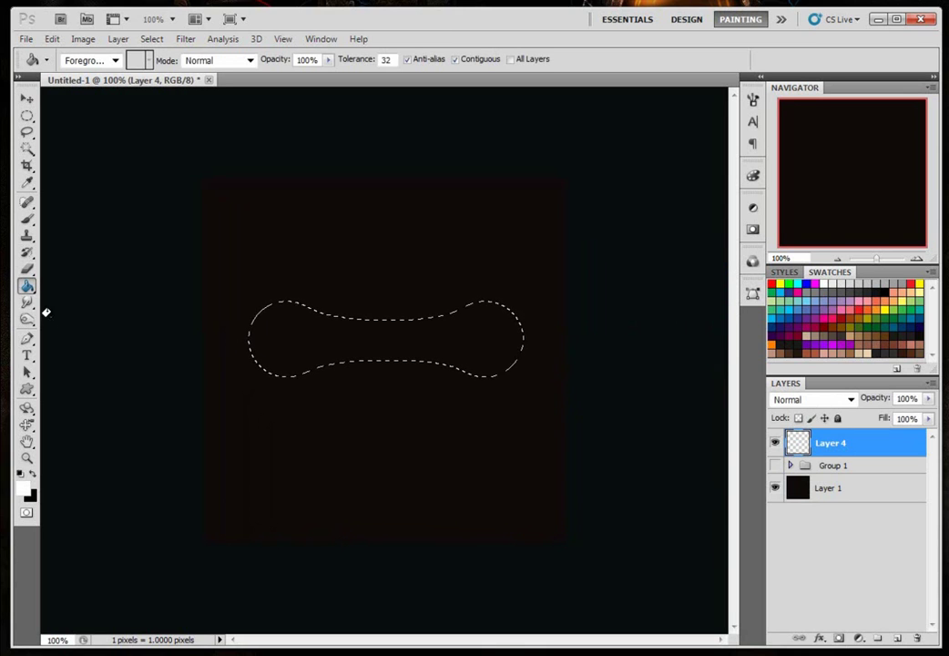
pyautogui.click(23, 488)
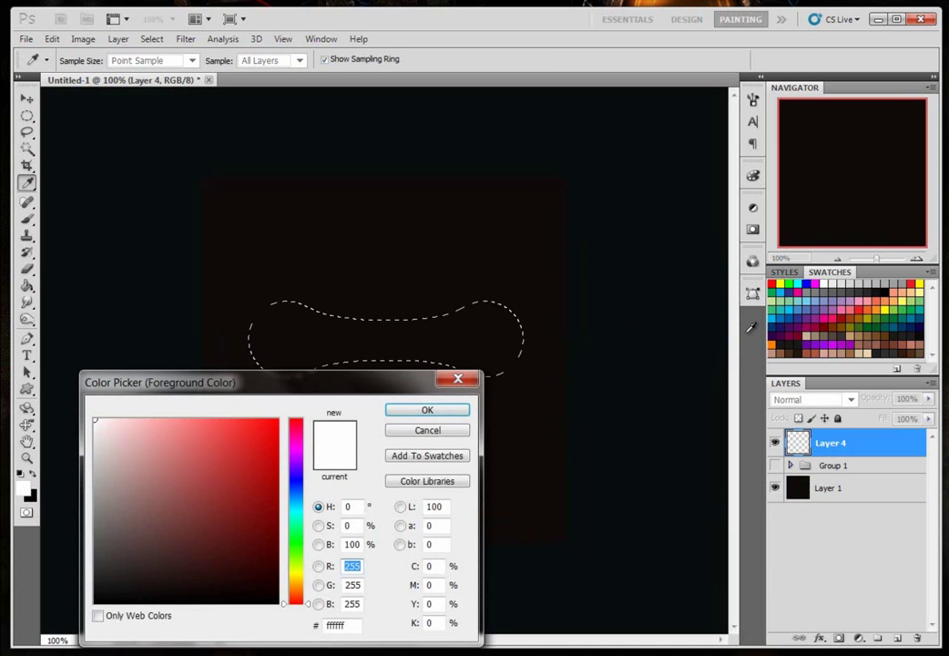
pyautogui.click(917, 347)
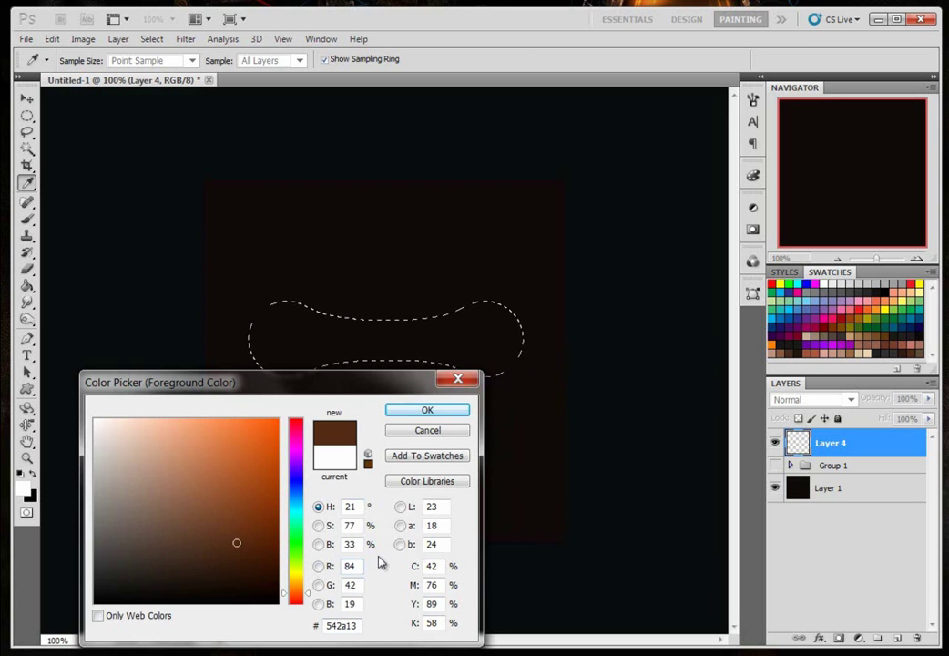
pyautogui.click(435, 412)
pyautogui.press('g')
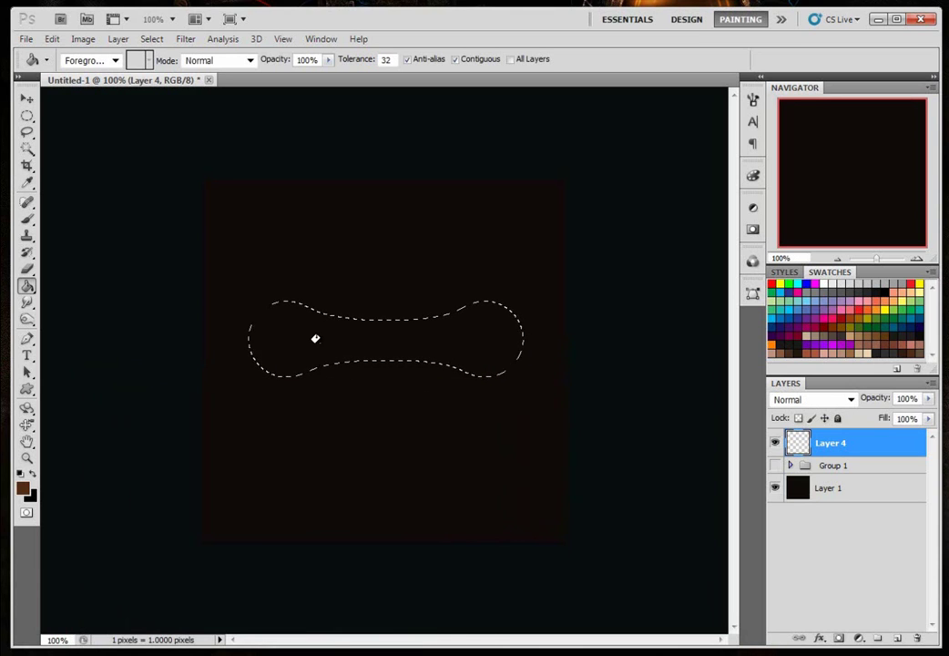
pyautogui.click(314, 339)
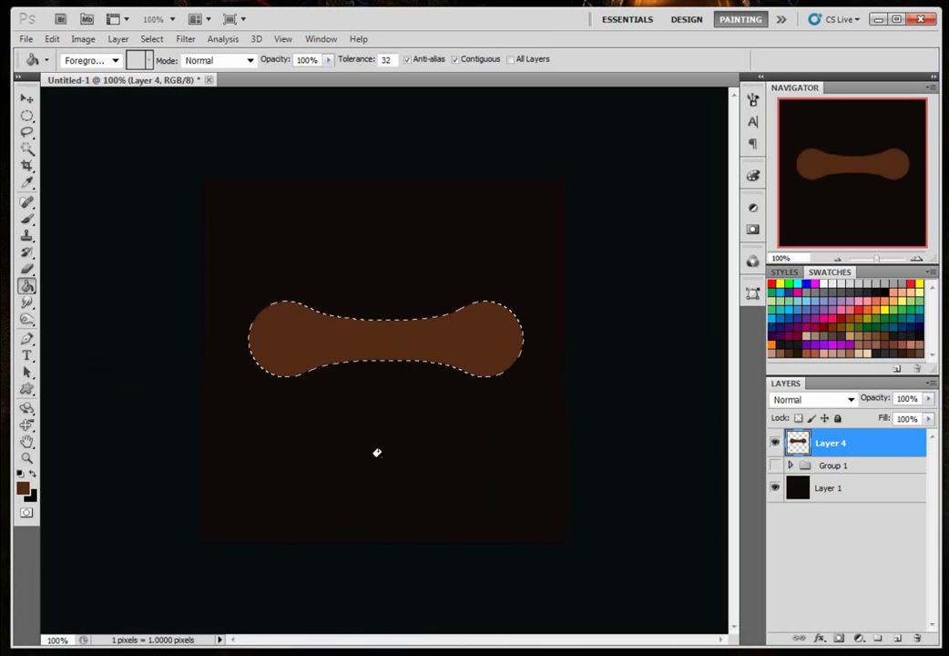
# - Deselect, bevel Layer 4 (depth 501%, highlight 34%, shadow 11%), and group it
pyautogui.hotkey('ctrl', 'd')
pyautogui.doubleClick(866, 450)
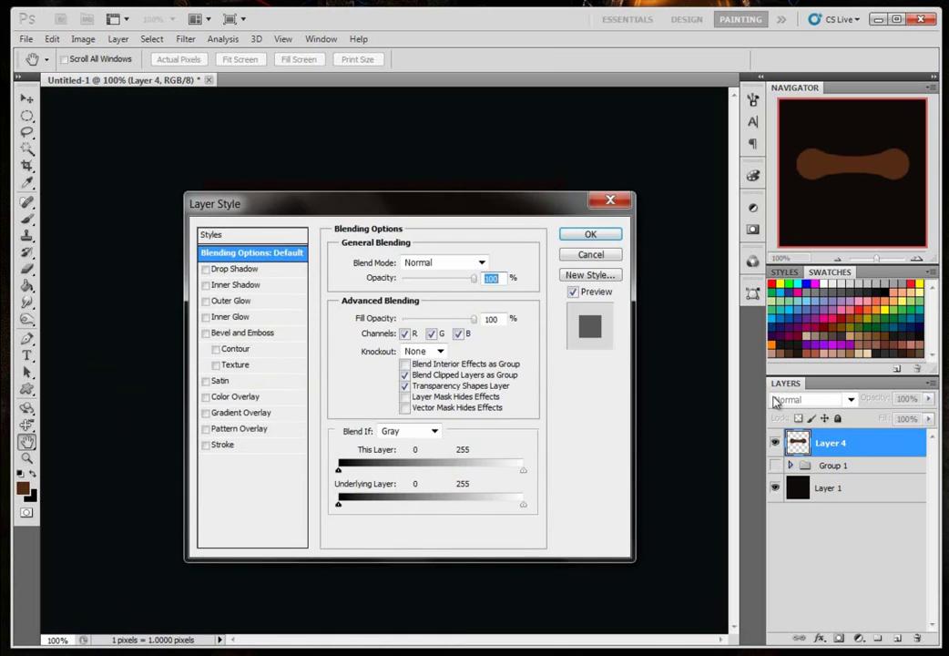
pyautogui.moveTo(385, 210); pyautogui.dragTo(563, 197)
pyautogui.click(383, 322)
pyautogui.moveTo(531, 198); pyautogui.dragTo(620, 190)
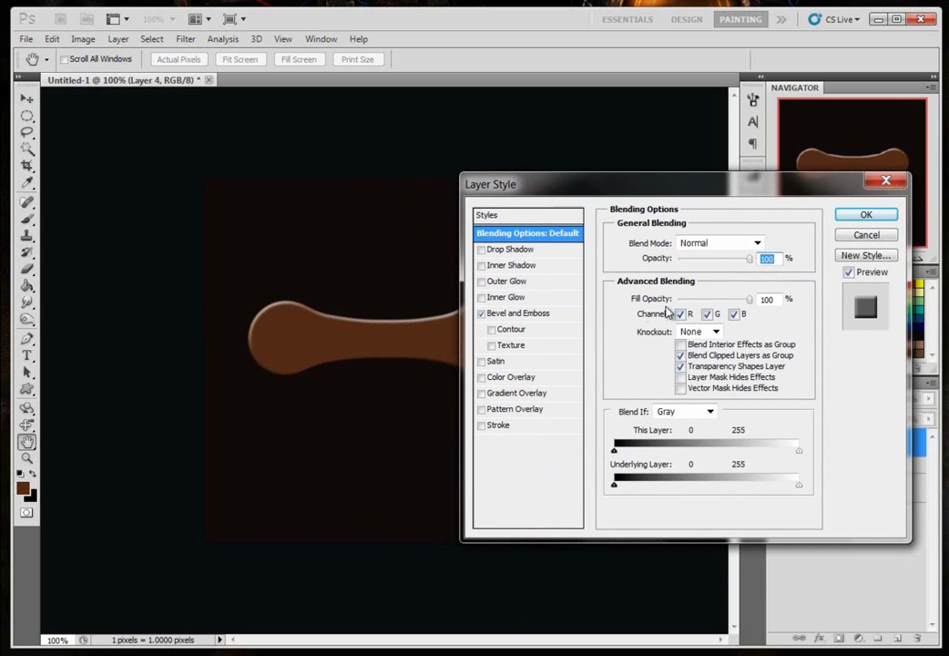
pyautogui.click(544, 313)
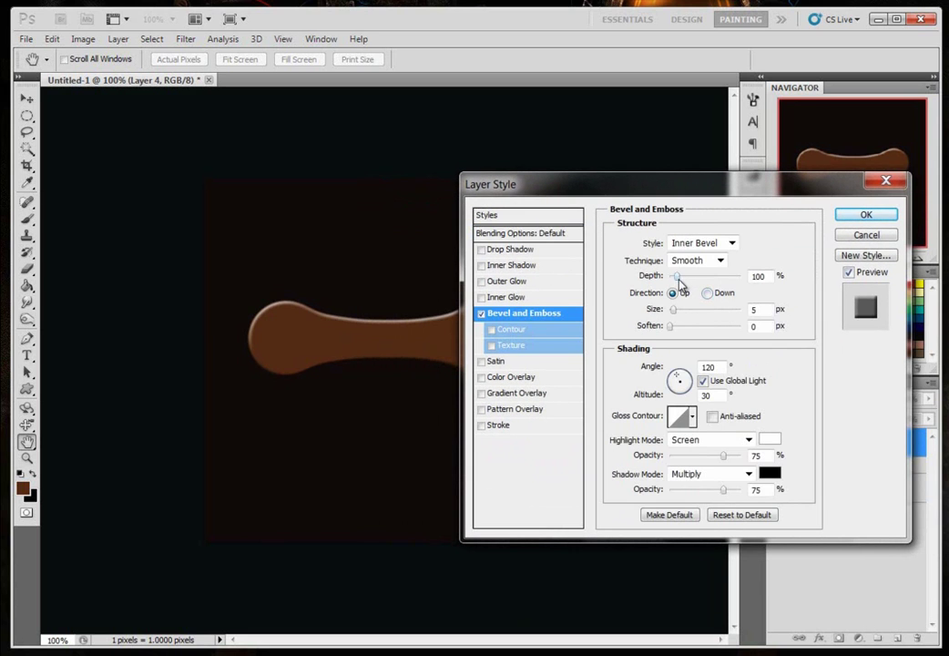
pyautogui.moveTo(678, 279); pyautogui.dragTo(670, 311)
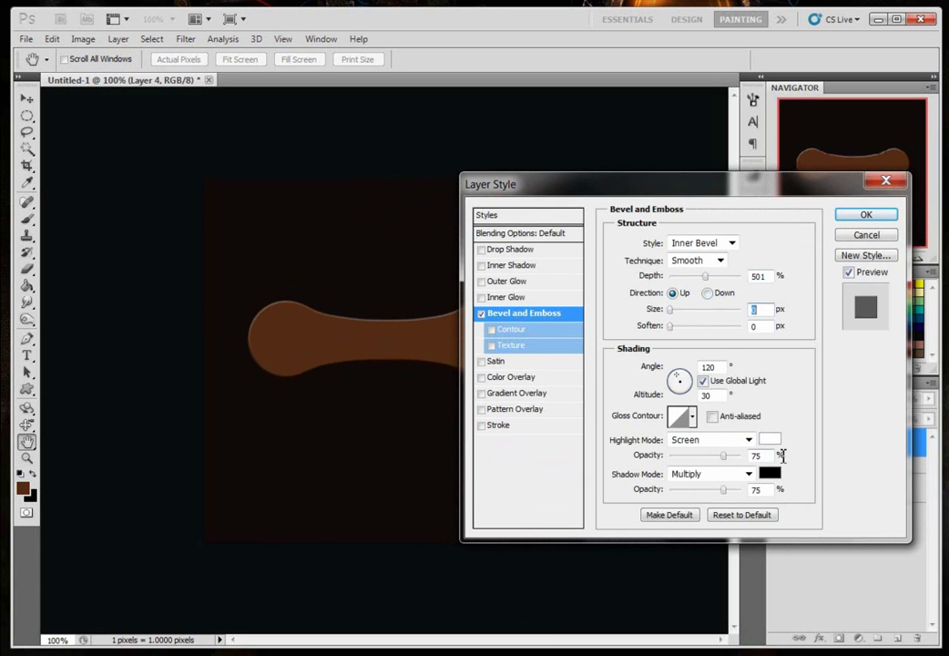
pyautogui.moveTo(722, 455); pyautogui.dragTo(679, 494)
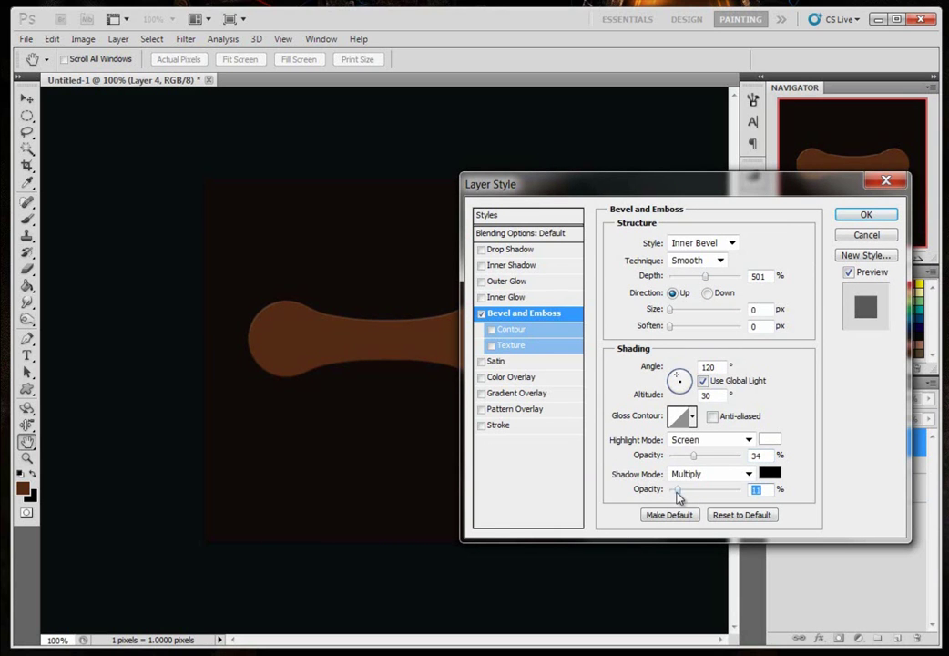
pyautogui.moveTo(731, 191); pyautogui.dragTo(692, 189)
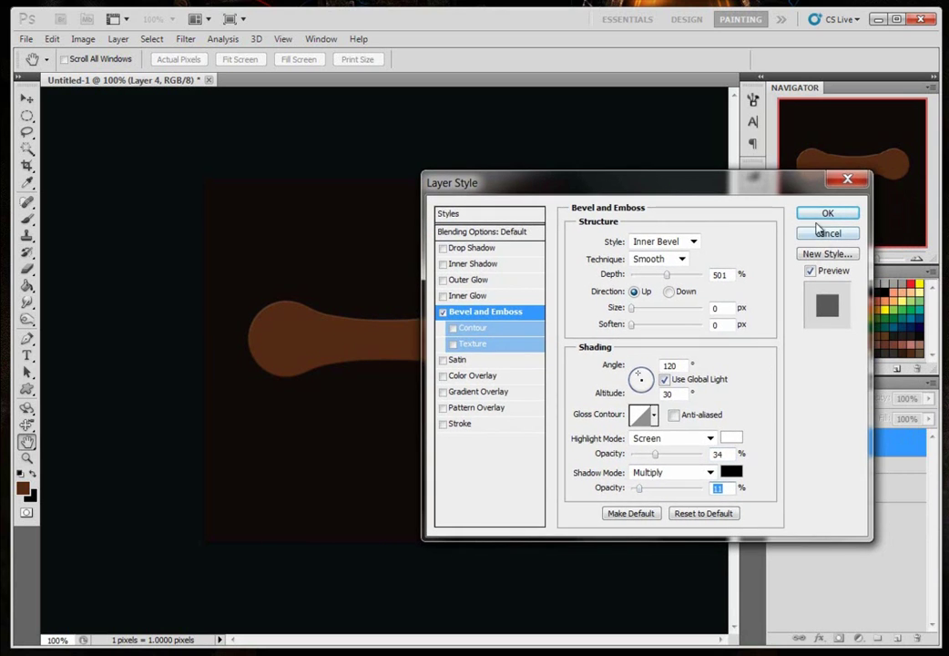
pyautogui.click(819, 212)
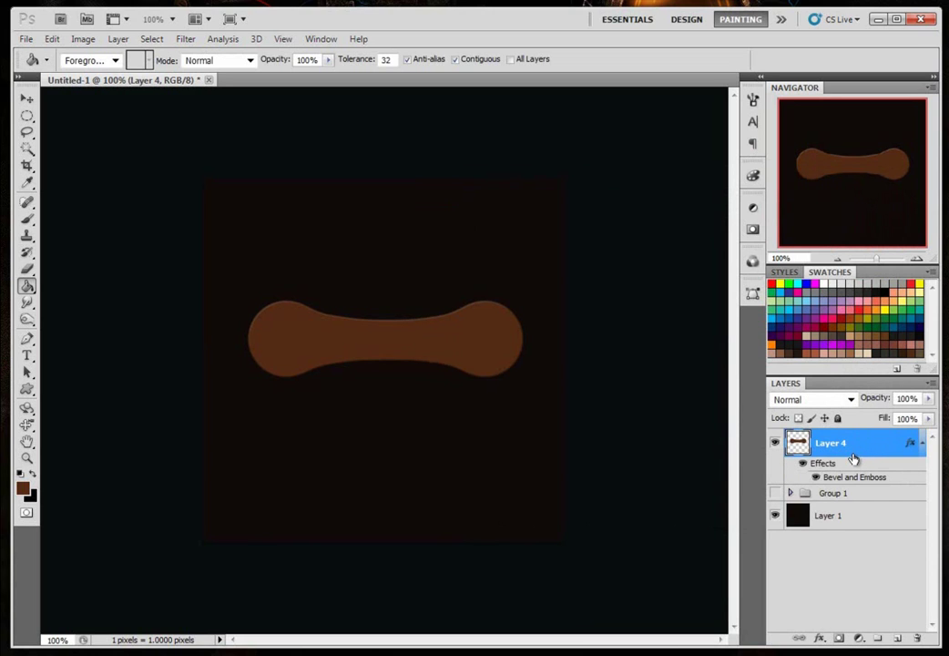
pyautogui.hotkey('ctrl', 'g')
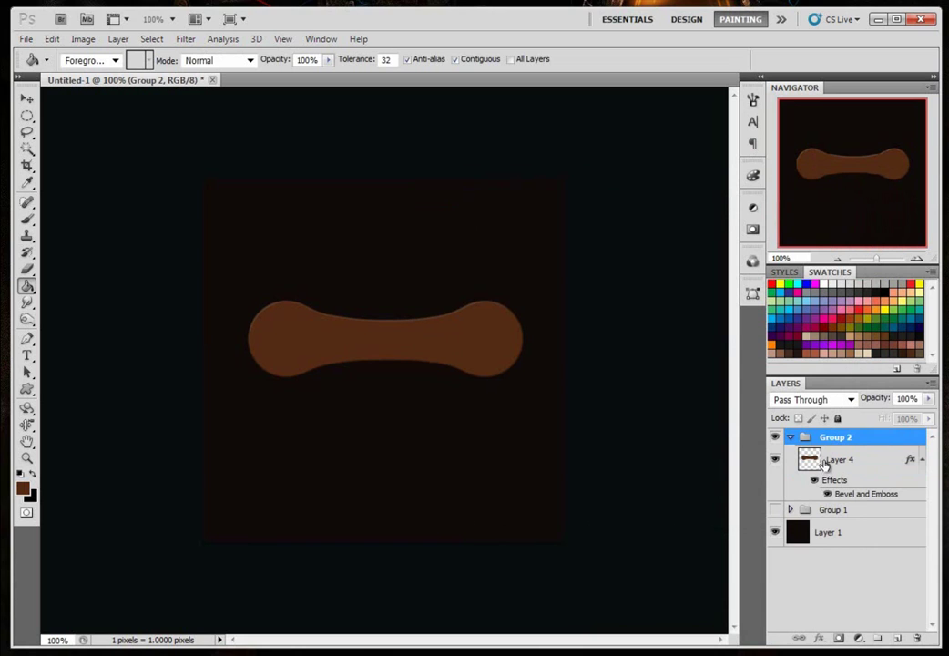
# - Merge Group 2 into one layer and add a new empty layer above it
pyautogui.hotkey('ctrl', 'e')
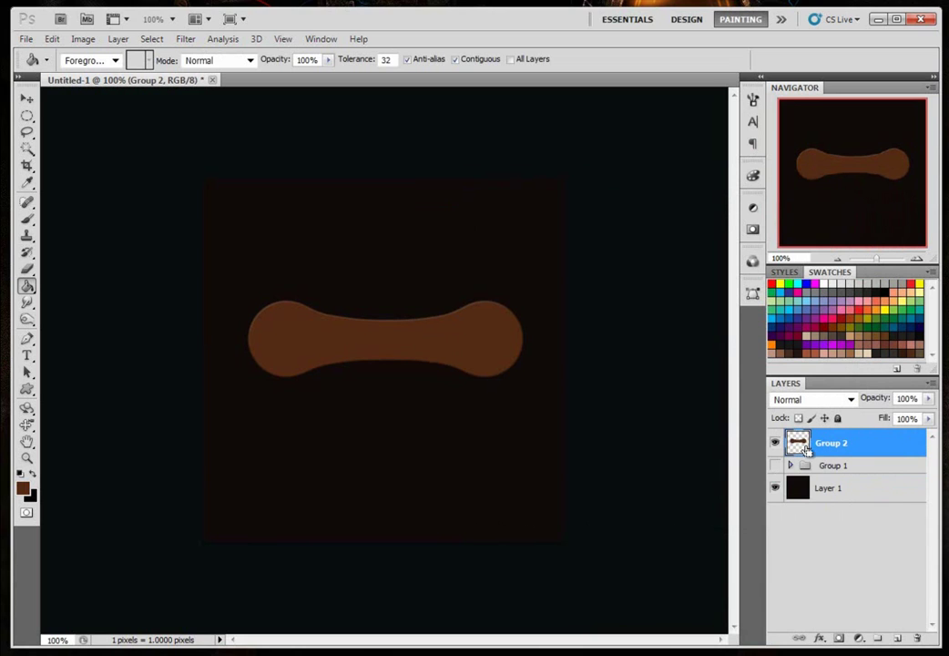
pyautogui.click(774, 442)
pyautogui.click(775, 442)
pyautogui.click(898, 636)
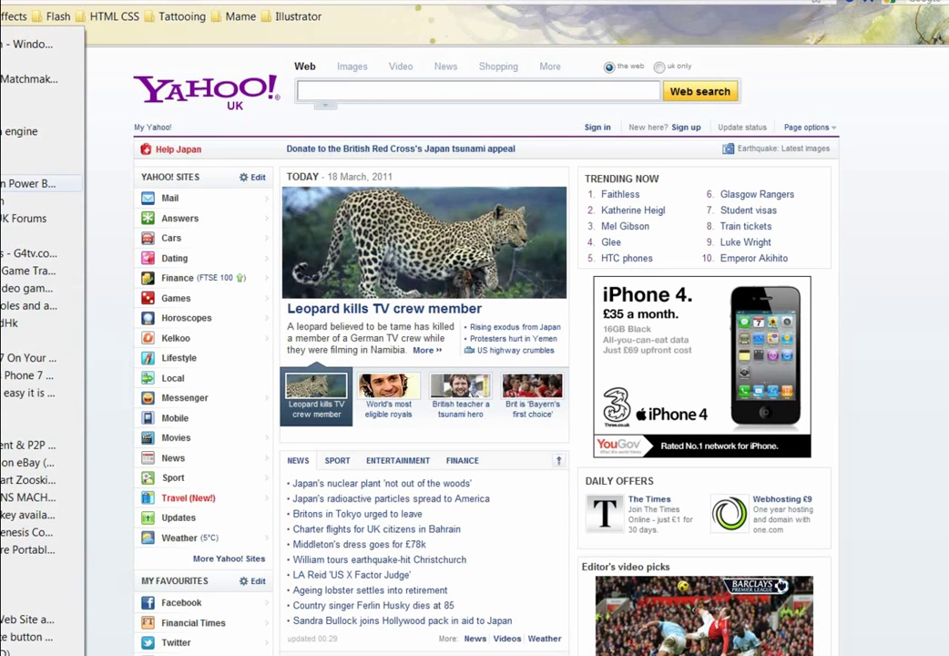
# - Browse the artist's DeviantArt gallery and open the JS-Brush Set 1 page
pyautogui.click(28, 131)
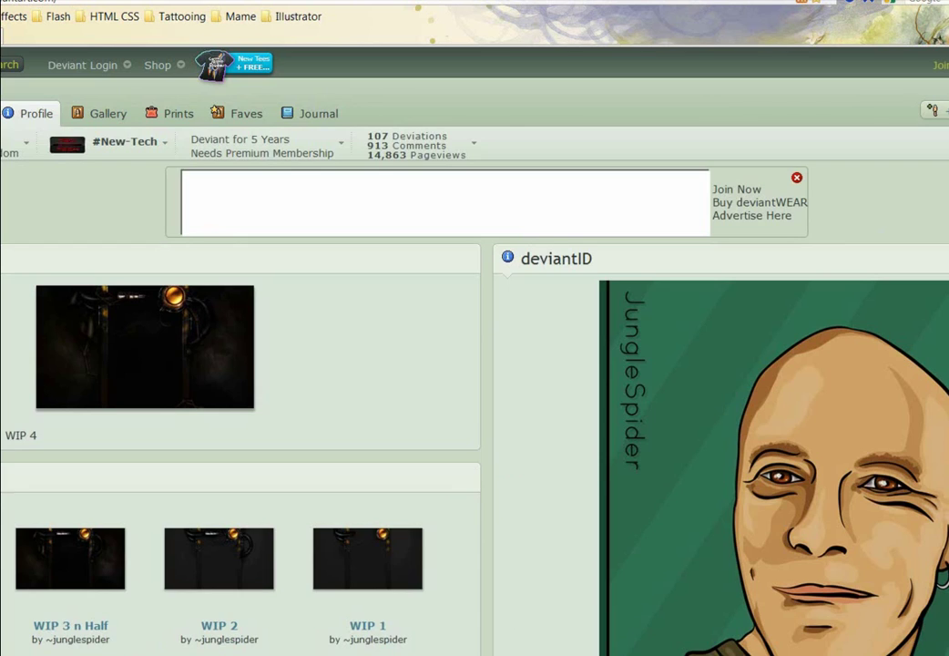
pyautogui.scroll(-3, 386, 346)
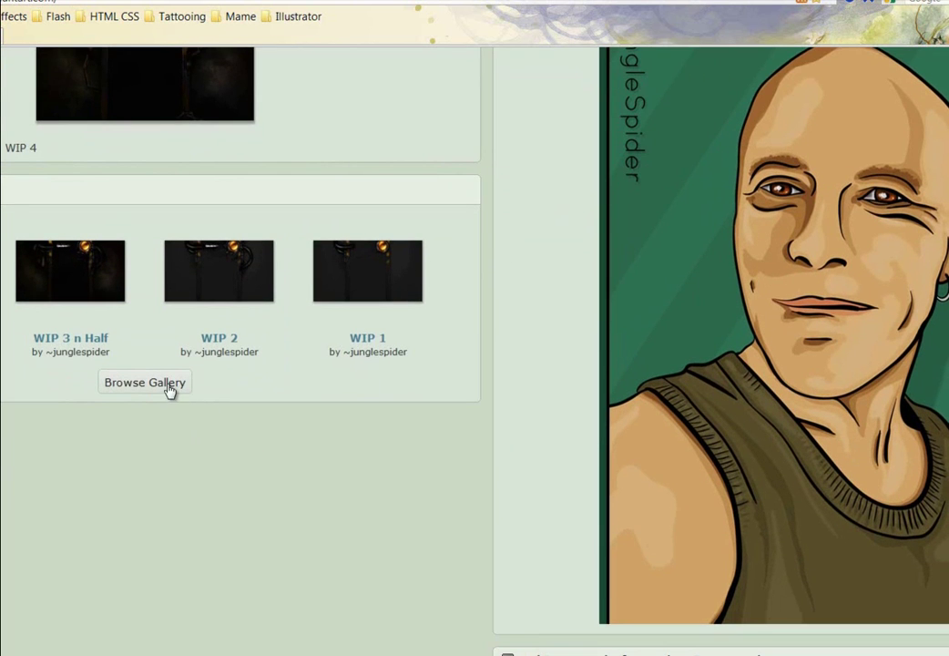
pyautogui.click(171, 392)
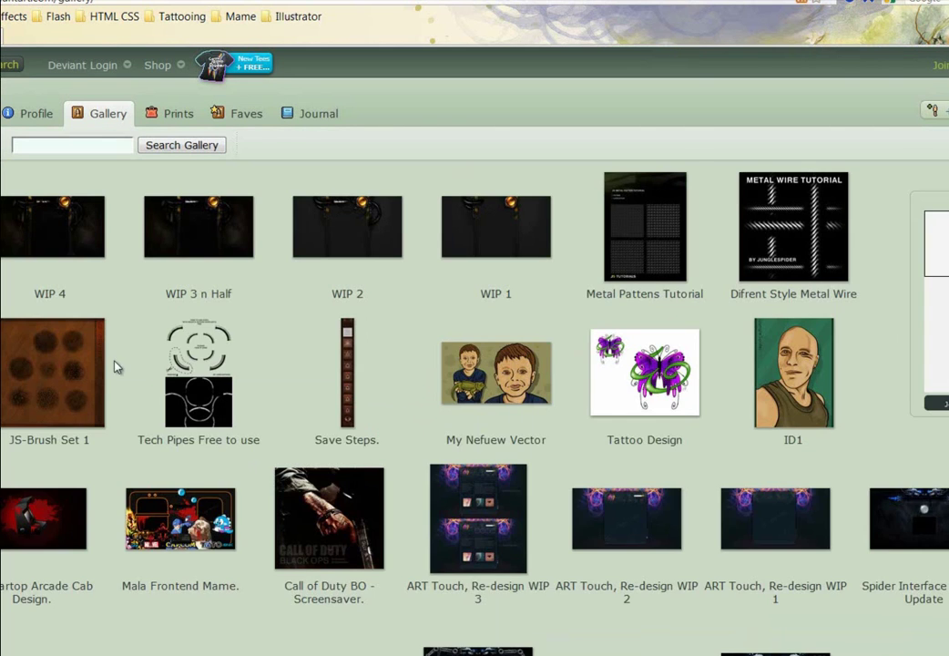
pyautogui.click(63, 379)
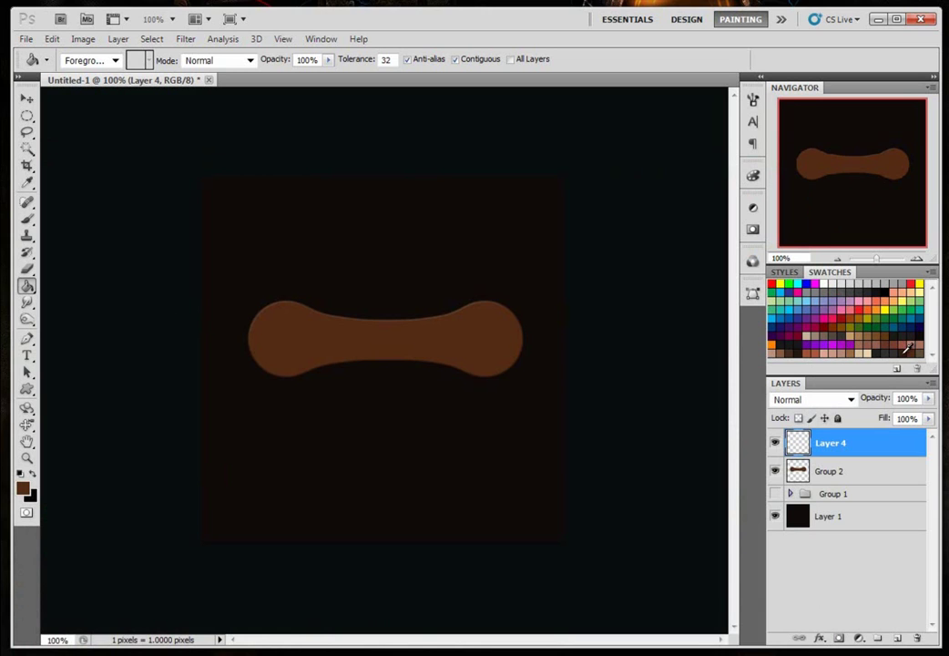
# - Select the Brush tool with the soft 198 px speckle preset
pyautogui.click(26, 489)
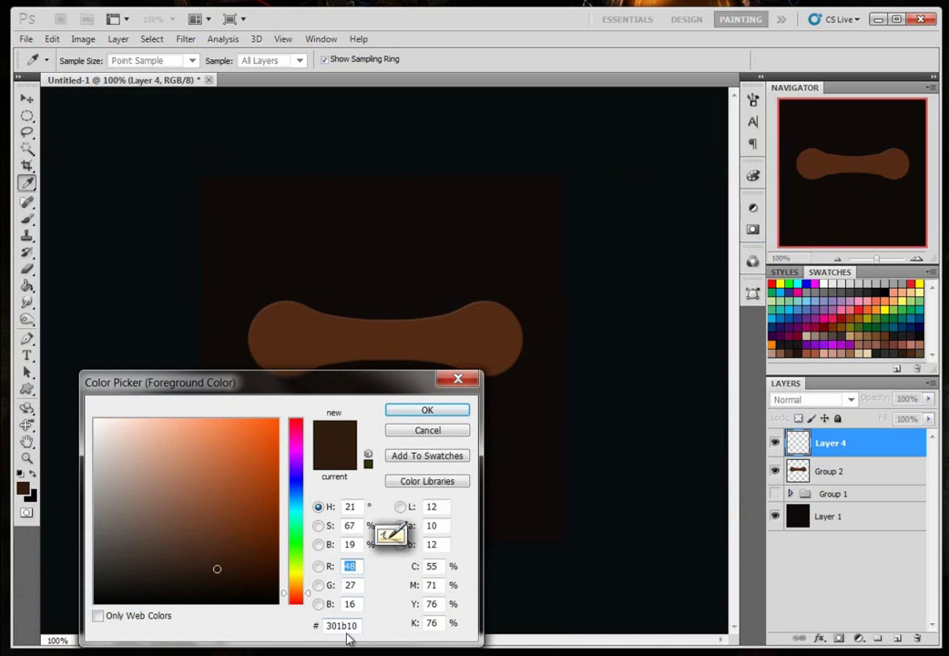
pyautogui.click(428, 412)
pyautogui.press('g')
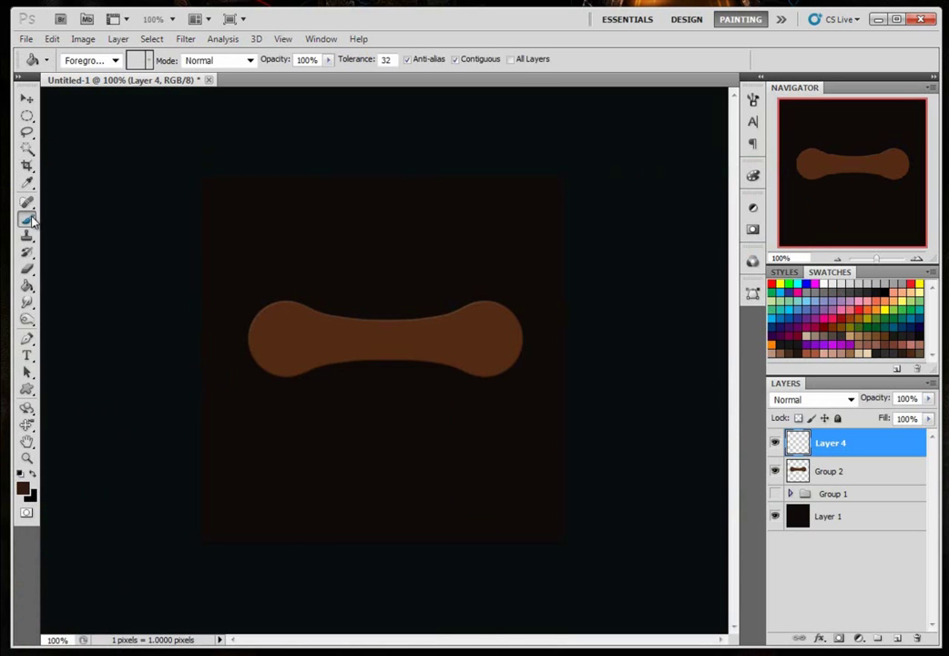
pyautogui.click(27, 219)
pyautogui.rightClick(379, 285)
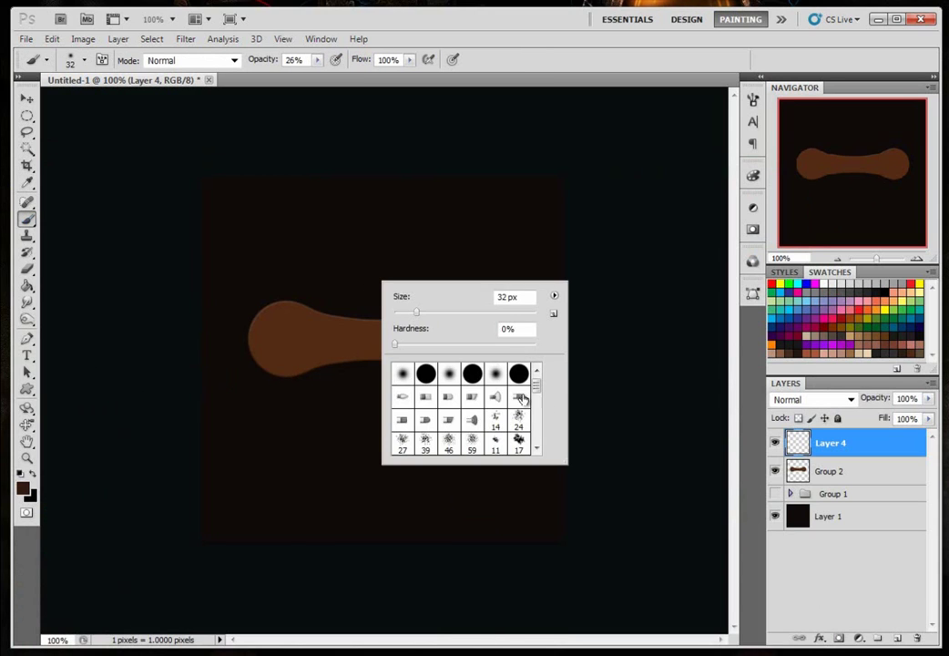
pyautogui.moveTo(538, 393); pyautogui.dragTo(543, 423)
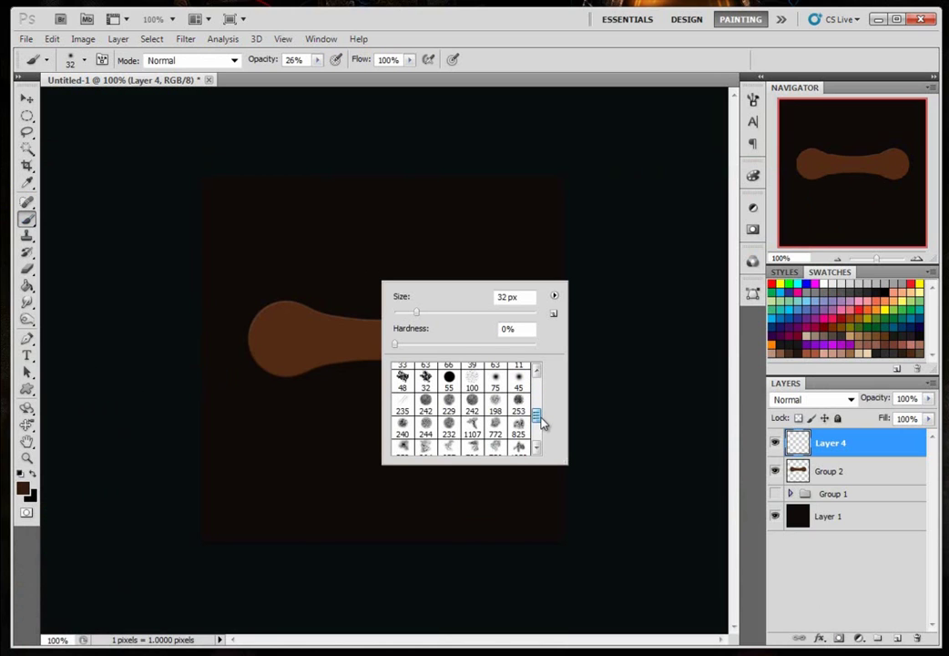
pyautogui.click(496, 403)
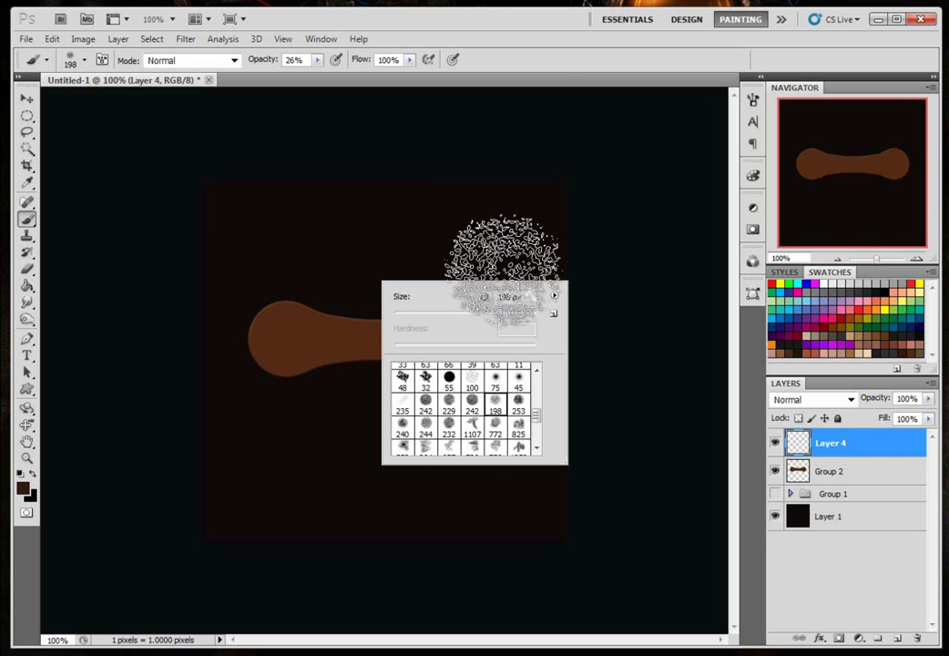
pyautogui.click(521, 62)
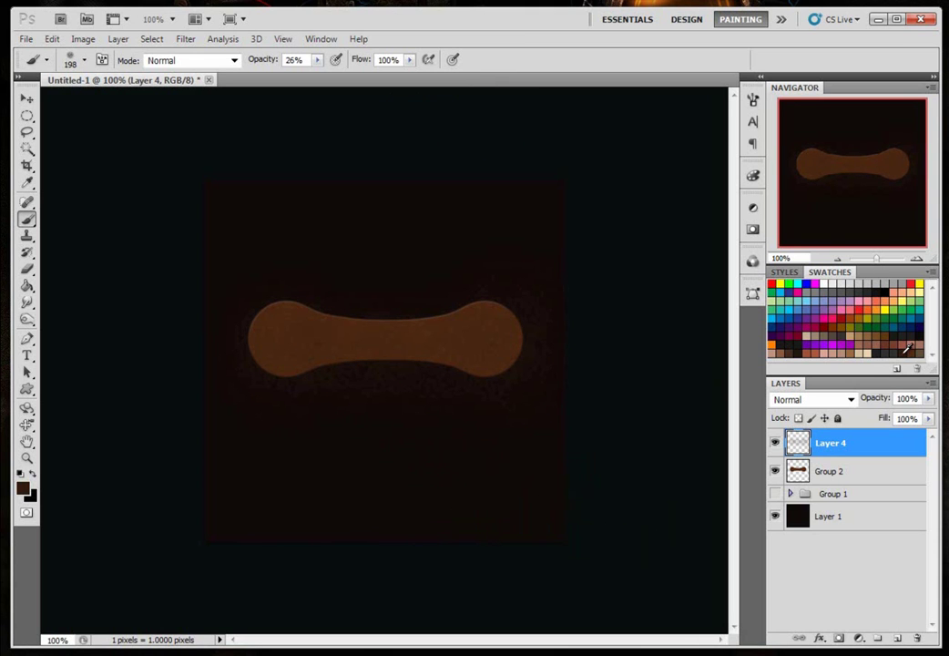
# - Set the foreground to darker brown #231209 and add an empty Layer 5
pyautogui.click(24, 490)
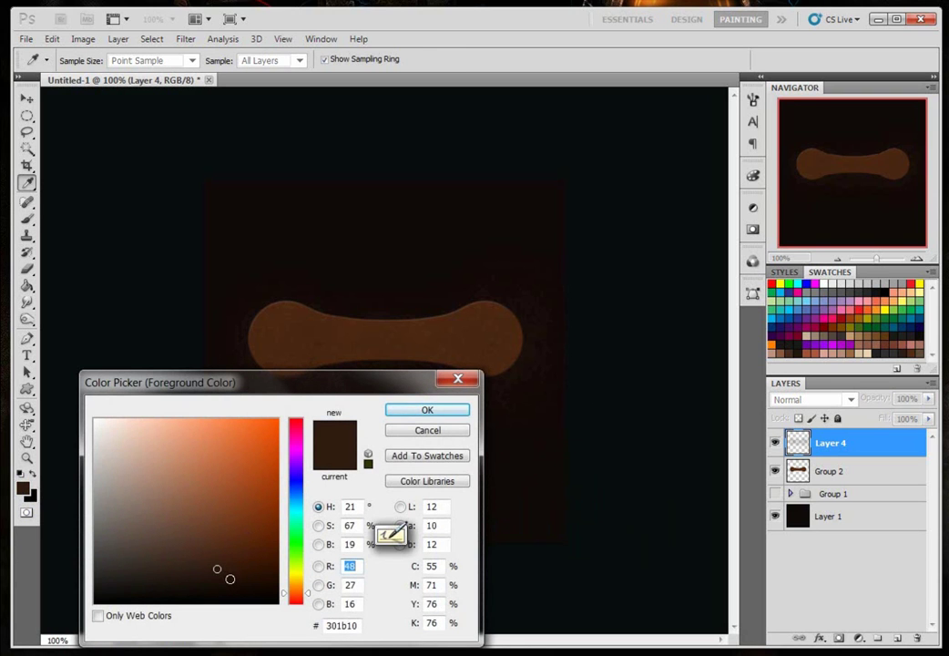
pyautogui.click(230, 578)
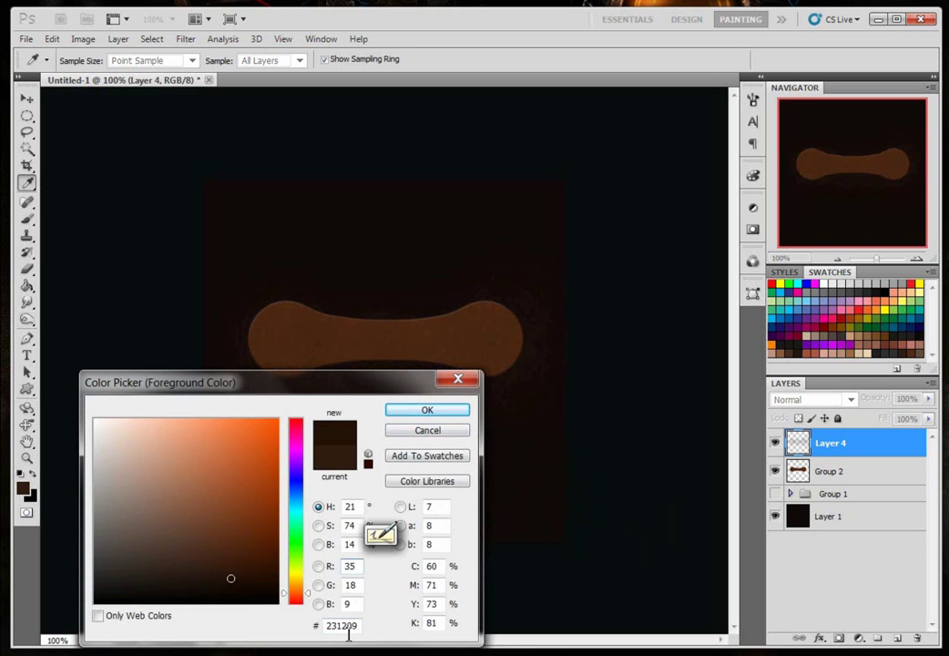
pyautogui.click(440, 414)
pyautogui.click(898, 641)
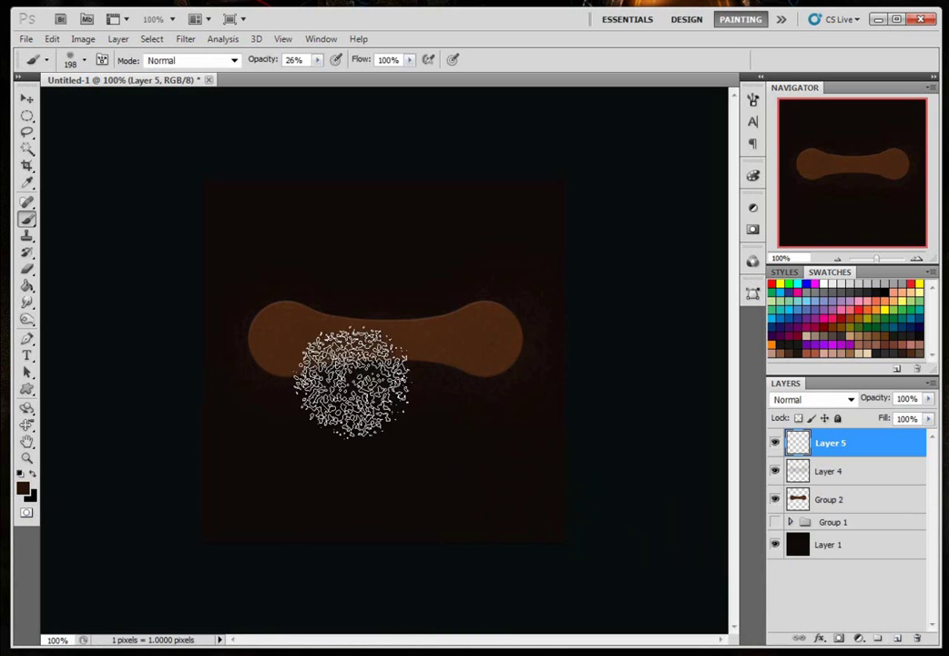
# - Paint dark speckle texture across the bone and merge Layer 4 into Layer 5
pyautogui.moveTo(297, 373)
pyautogui.mouseDown()
pyautogui.moveTo(400, 387)
pyautogui.moveTo(371, 336)
pyautogui.moveTo(545, 376)
pyautogui.moveTo(507, 384)
pyautogui.moveTo(516, 385)
pyautogui.moveTo(539, 333)
pyautogui.mouseUp()
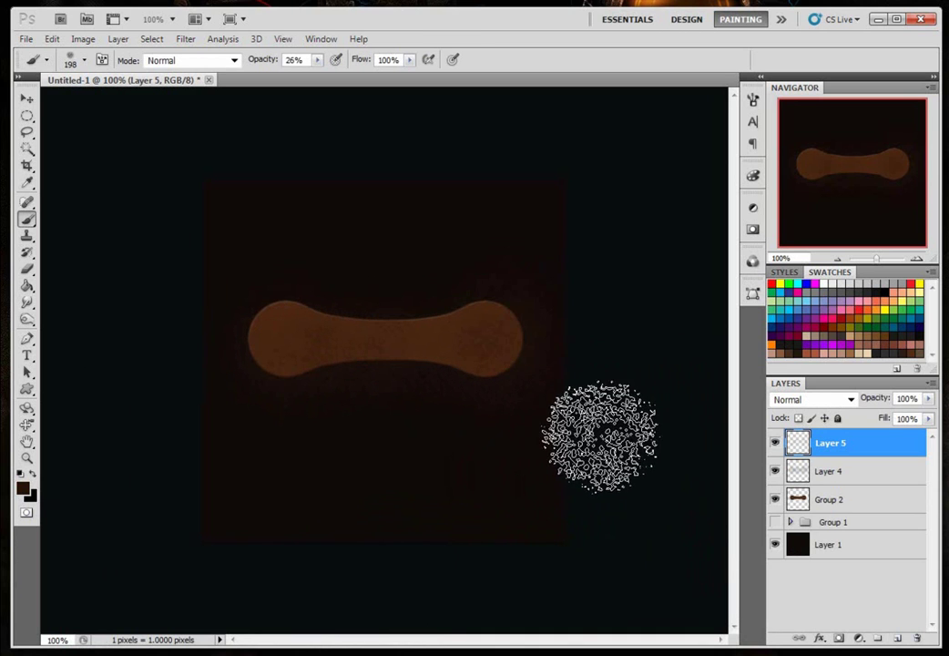
pyautogui.keyDown('shift'); pyautogui.click(845, 475); pyautogui.keyUp('shift')
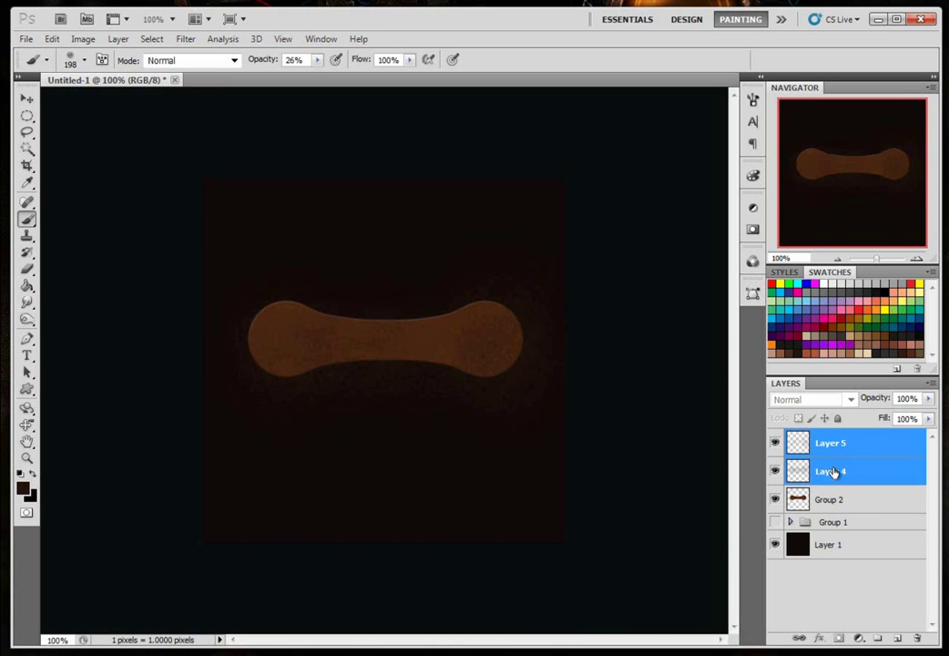
pyautogui.hotkey('ctrl', 'e')
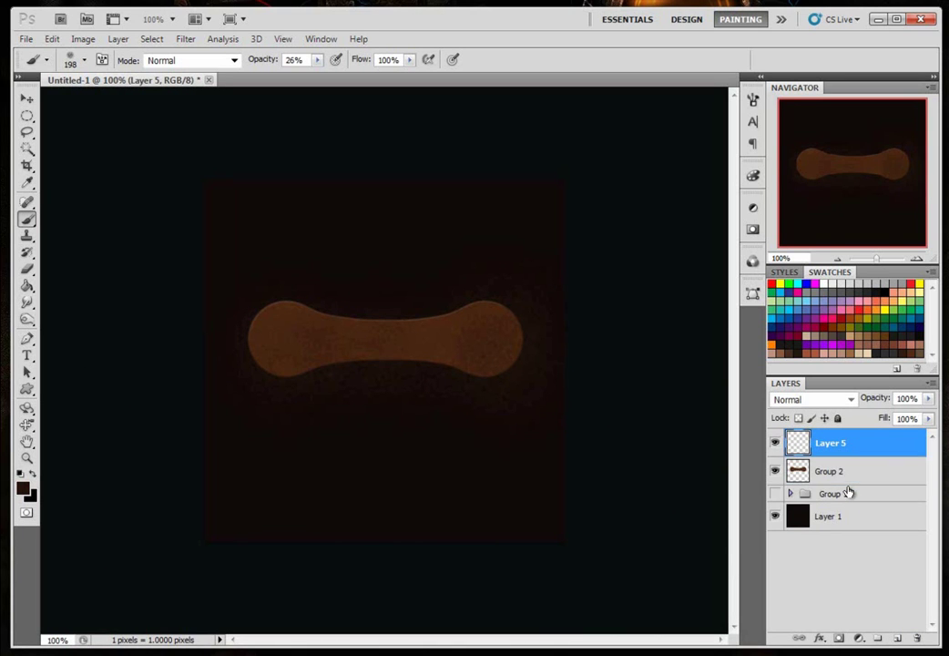
# - Apply the Sharpen filter to the textured layer three times
pyautogui.click(185, 38)
pyautogui.moveTo(182, 311)
pyautogui.click(139, 312)
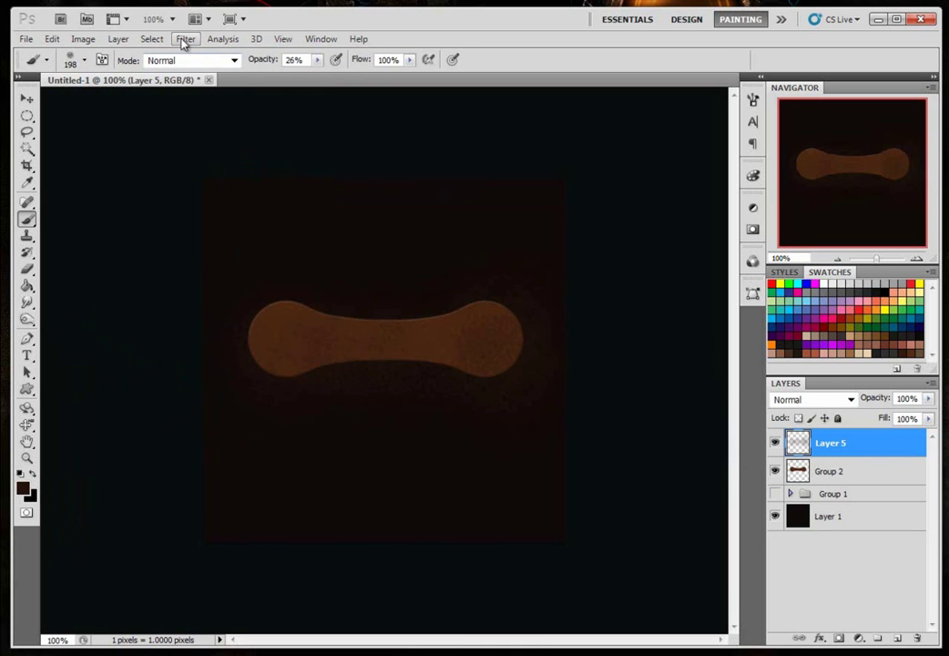
pyautogui.click(185, 40)
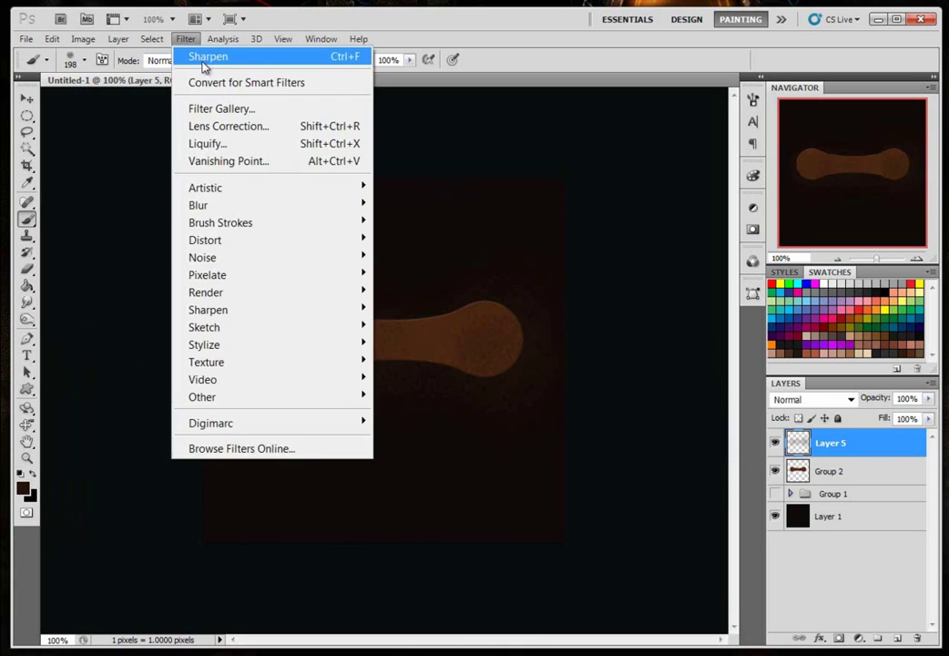
pyautogui.click(200, 58)
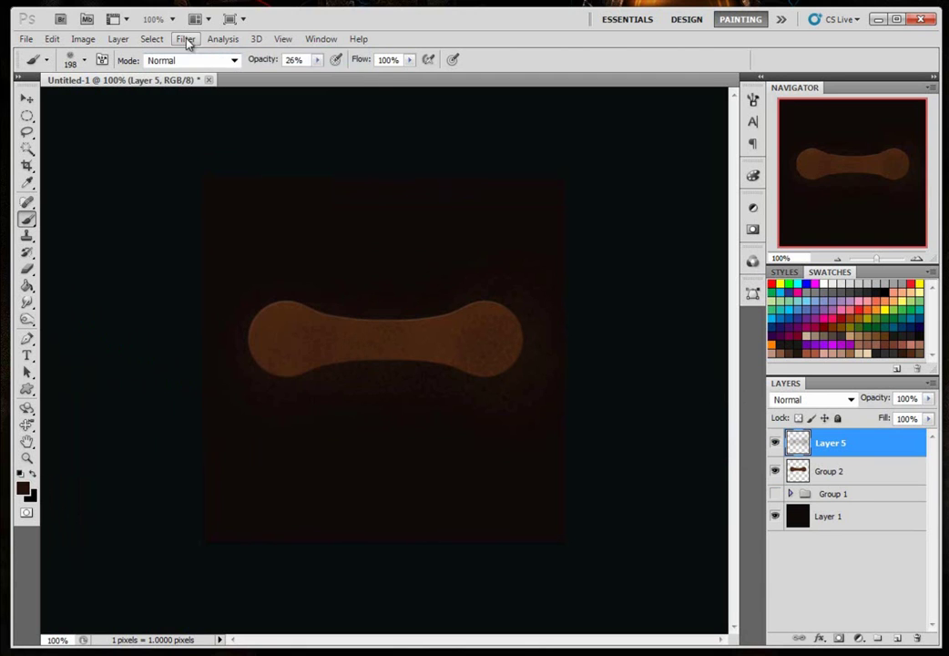
pyautogui.click(185, 39)
pyautogui.click(199, 59)
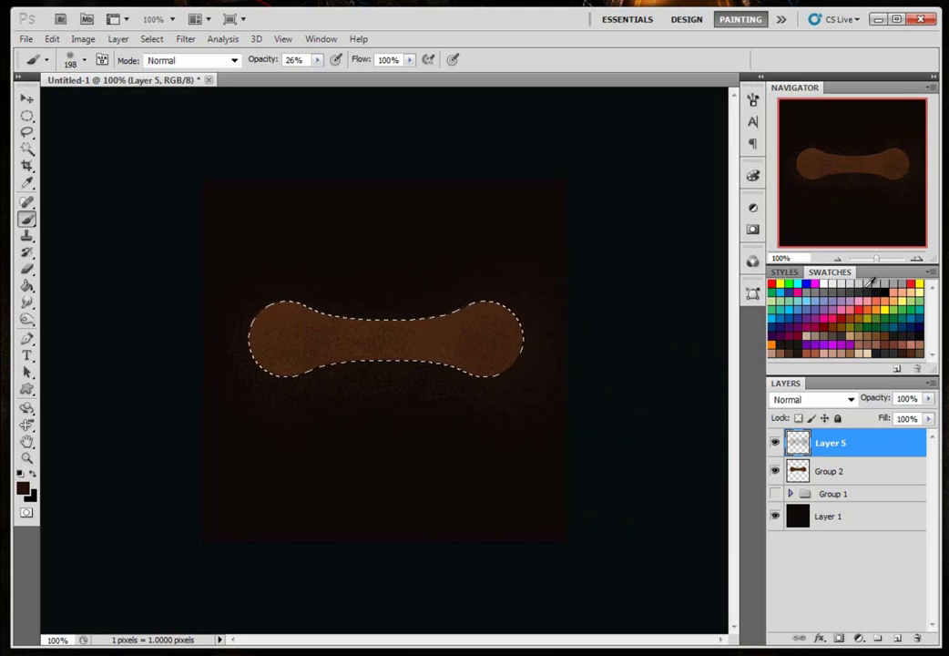
# - Invert the selection, make Layer 5 visible, and add an empty Layer 6
pyautogui.hotkey('ctrl', 'shift', 'i')
pyautogui.click(774, 443)
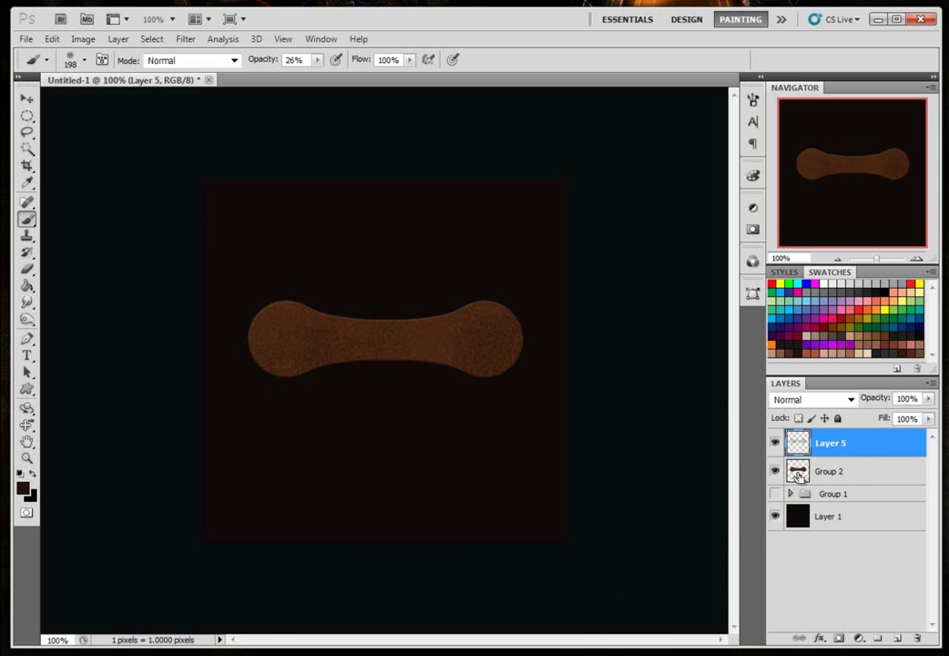
pyautogui.click(897, 638)
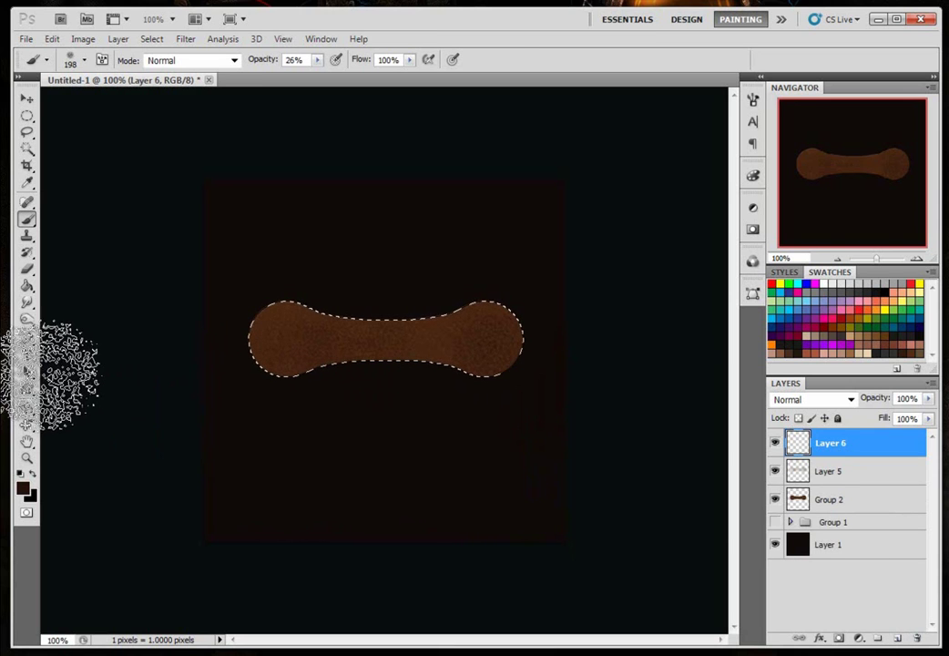
# - Fill the bone selection on Layer 6 with solid black
pyautogui.click(27, 286)
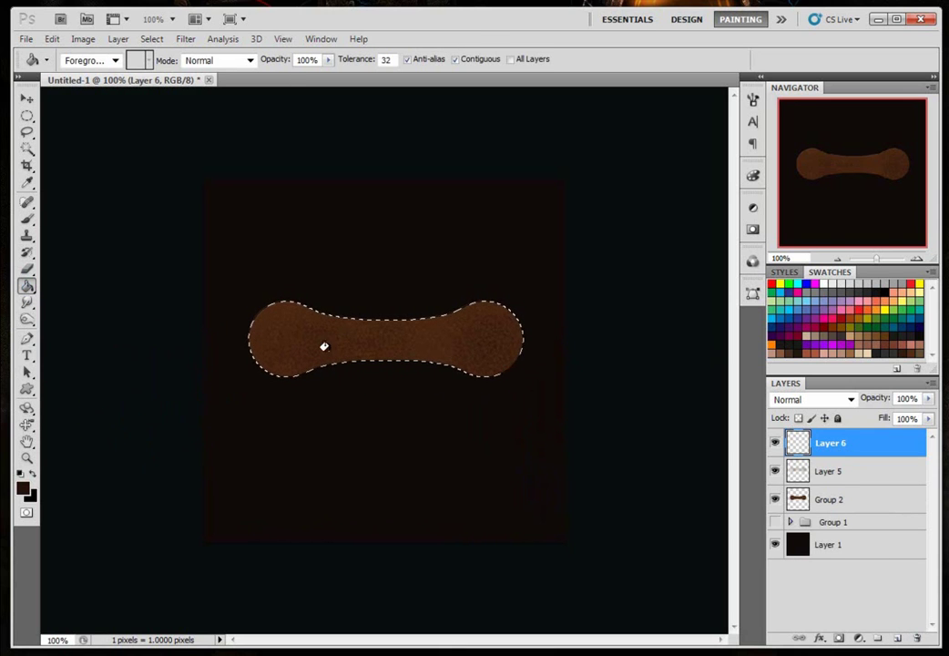
pyautogui.click(33, 472)
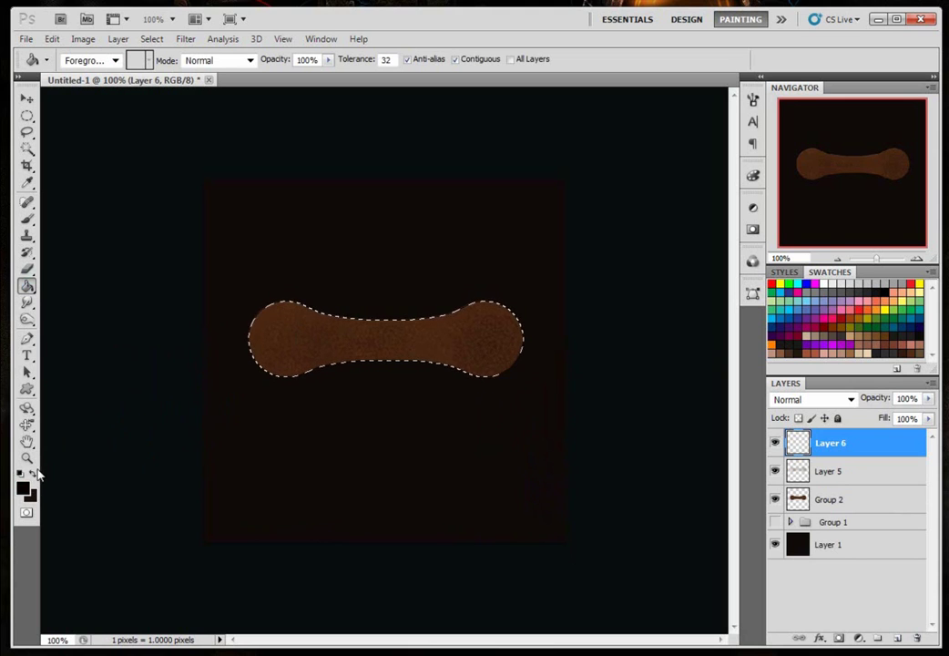
pyautogui.click(297, 381)
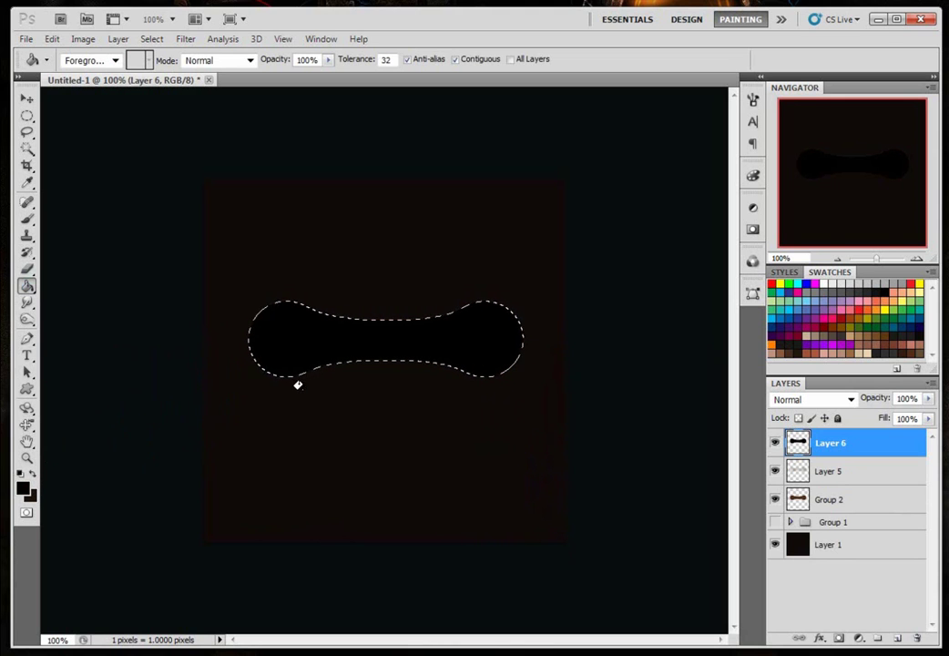
# - Choose the Sponge filter from Filter > Artistic
pyautogui.click(186, 39)
pyautogui.moveTo(235, 189)
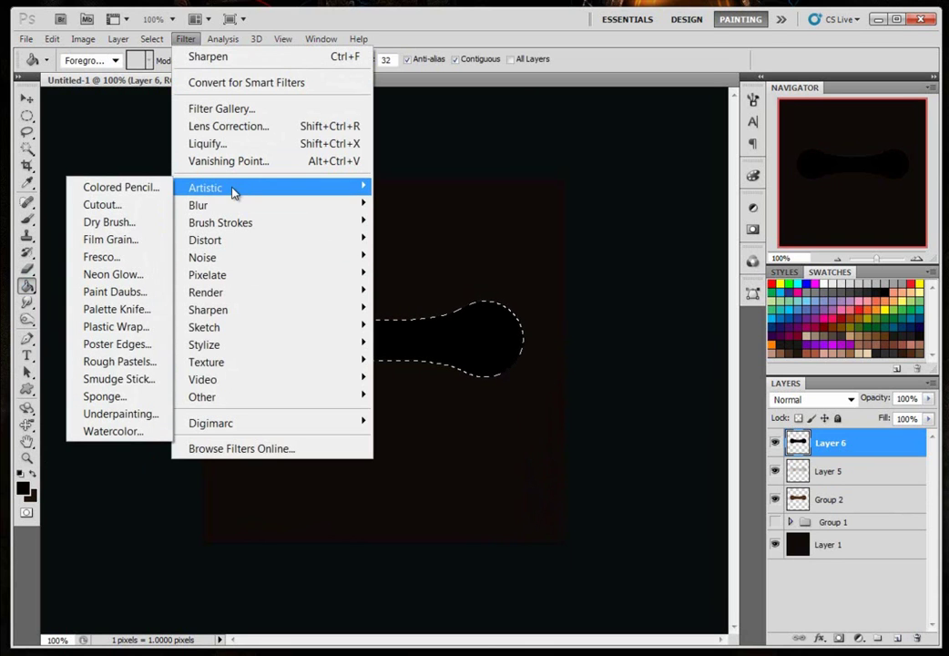
pyautogui.click(143, 396)
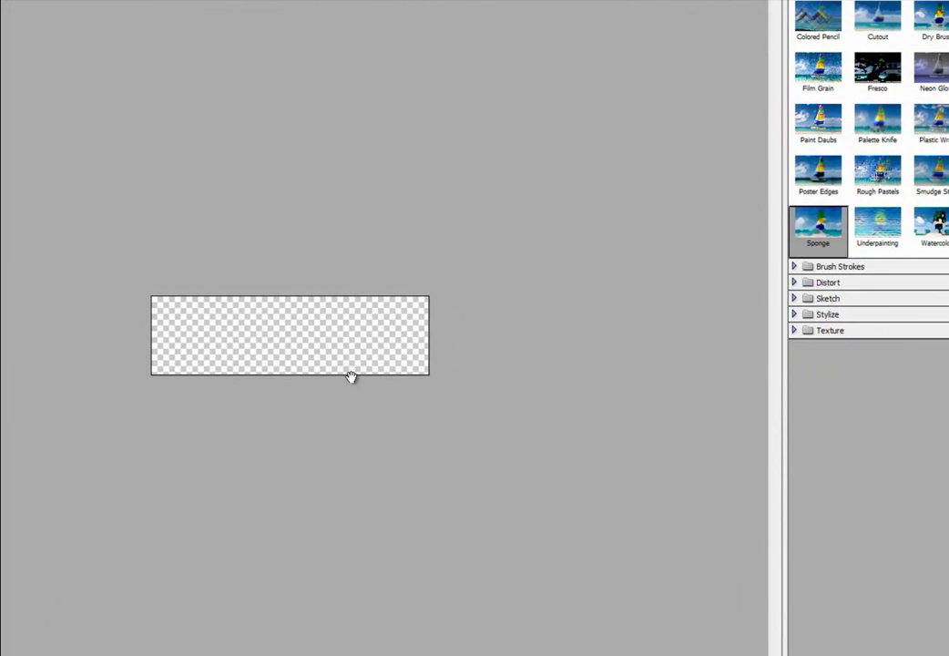
# - Apply Sponge with Brush Size 3, Definition 8 and Smoothness 4
pyautogui.moveTo(717, 1)
pyautogui.mouseDown()
pyautogui.moveTo(684, 2)
pyautogui.moveTo(483, 64)
pyautogui.moveTo(415, 103)
pyautogui.moveTo(407, 79)
pyautogui.moveTo(409, 96)
pyautogui.moveTo(366, 110)
pyautogui.moveTo(361, 83)
pyautogui.mouseUp()
pyautogui.moveTo(270, 87); pyautogui.dragTo(368, 118)
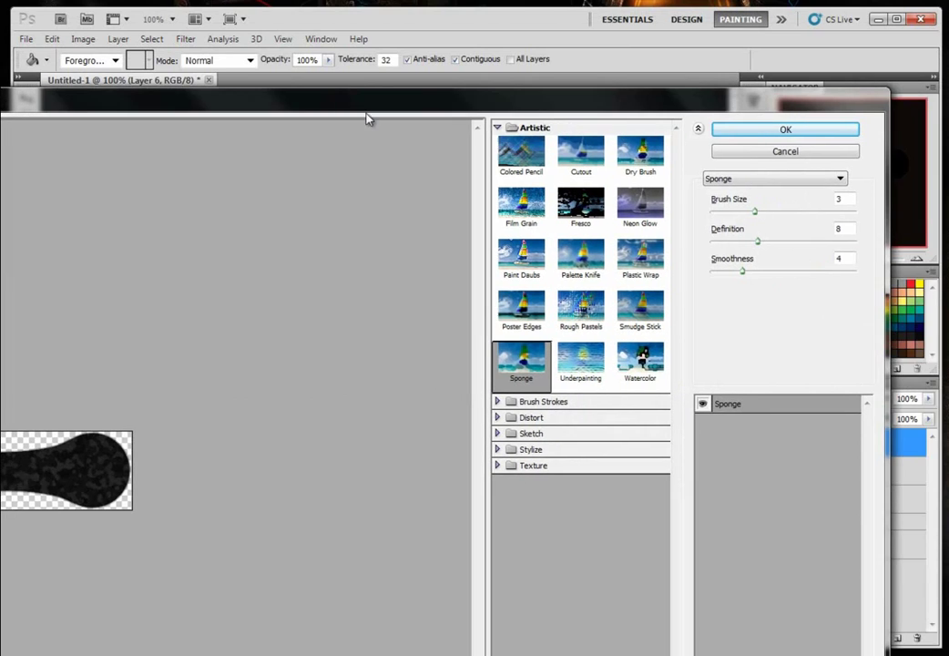
pyautogui.click(742, 132)
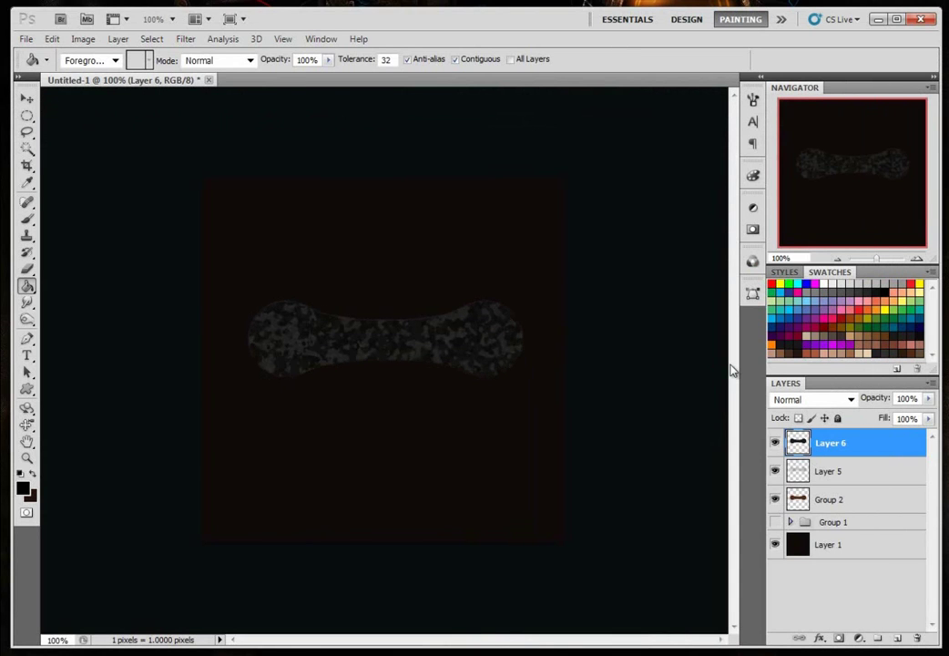
# - Blend the sponge texture on Layer 6 in Screen mode and fade its opacity down
pyautogui.click(852, 401)
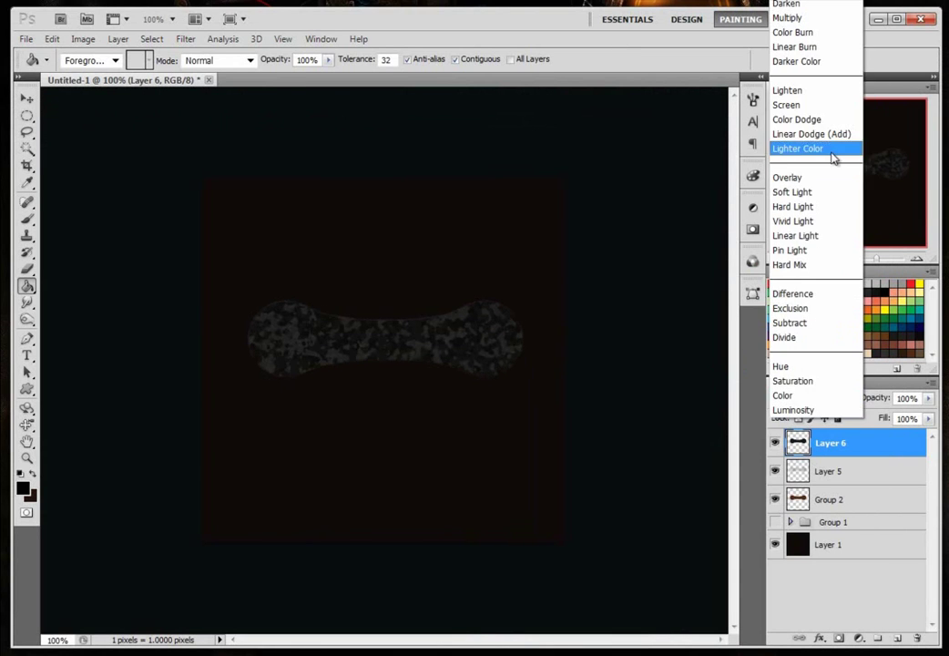
pyautogui.click(815, 8)
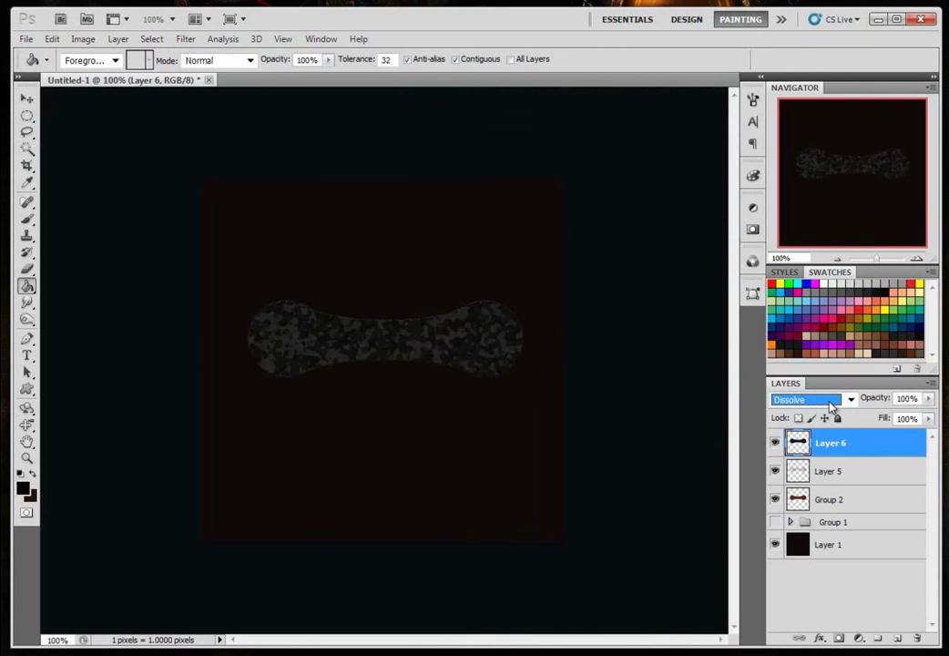
pyautogui.press('Down')
pyautogui.press('Down')
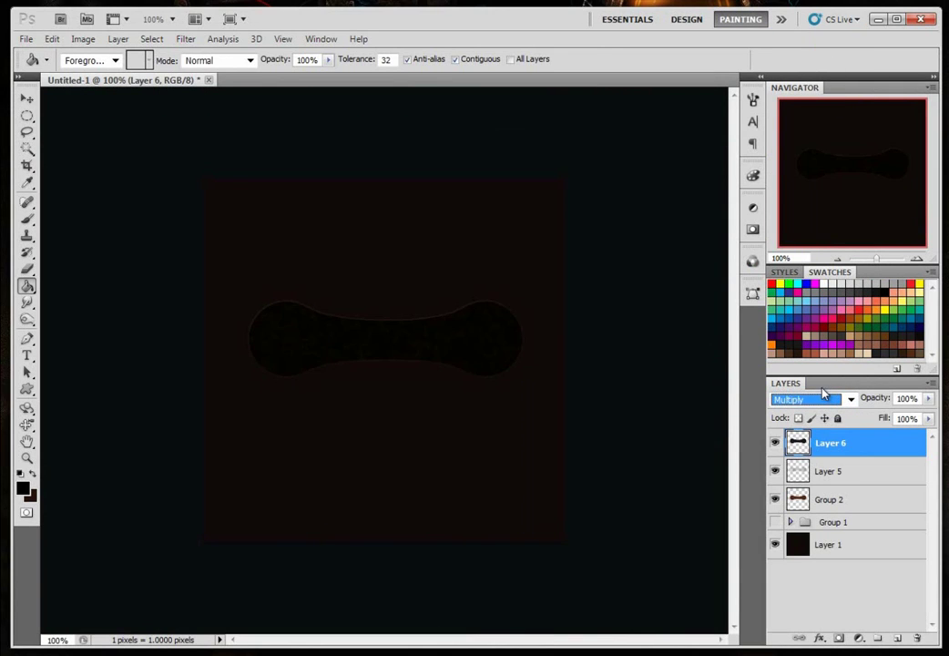
pyautogui.press('Down')
pyautogui.press('Down')
pyautogui.press('Down')
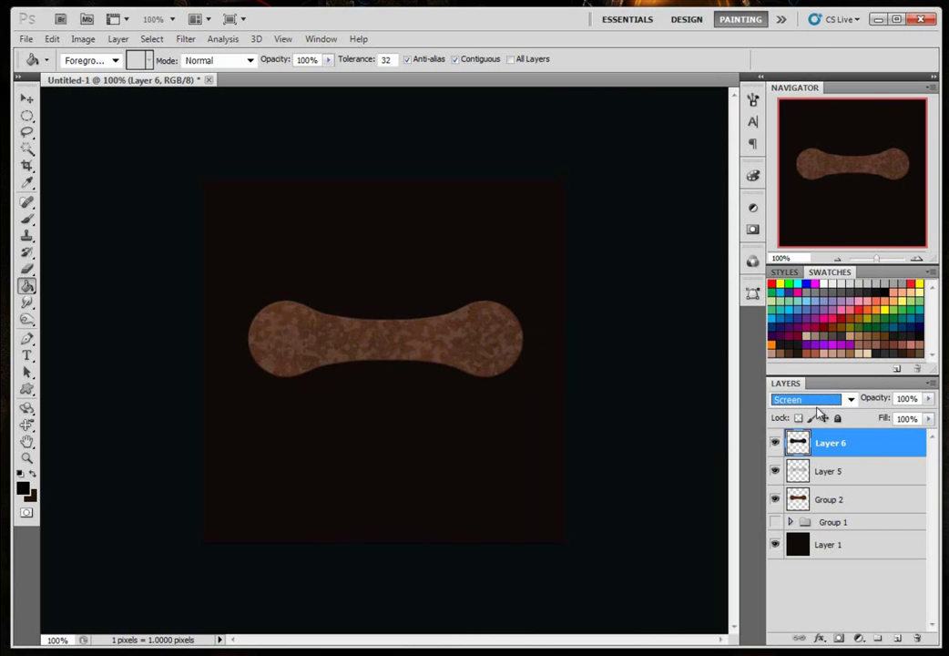
pyautogui.press('Down')
pyautogui.press('Up')
pyautogui.click(928, 401)
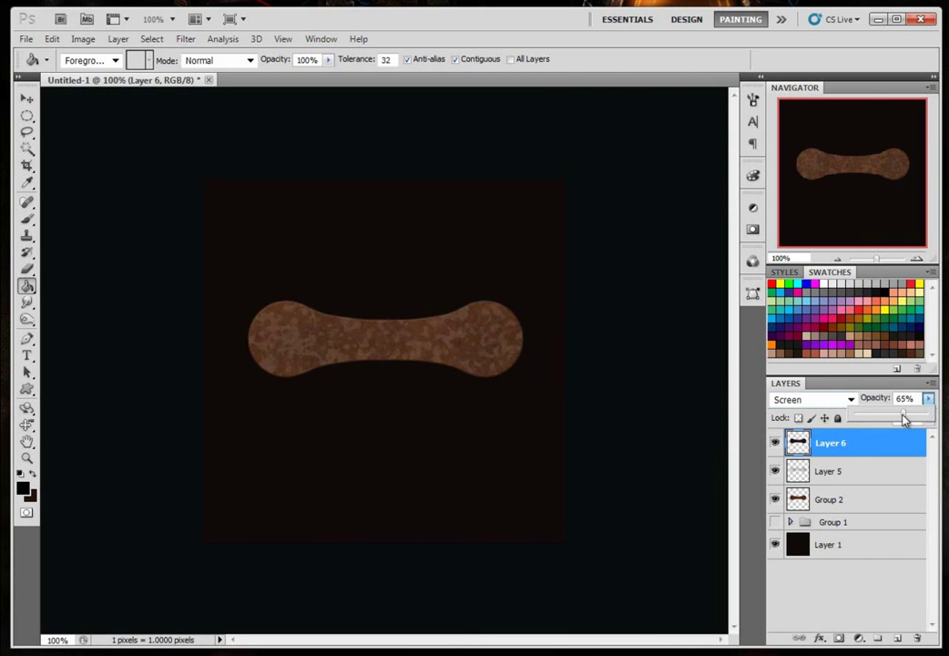
pyautogui.moveTo(904, 418); pyautogui.dragTo(887, 417)
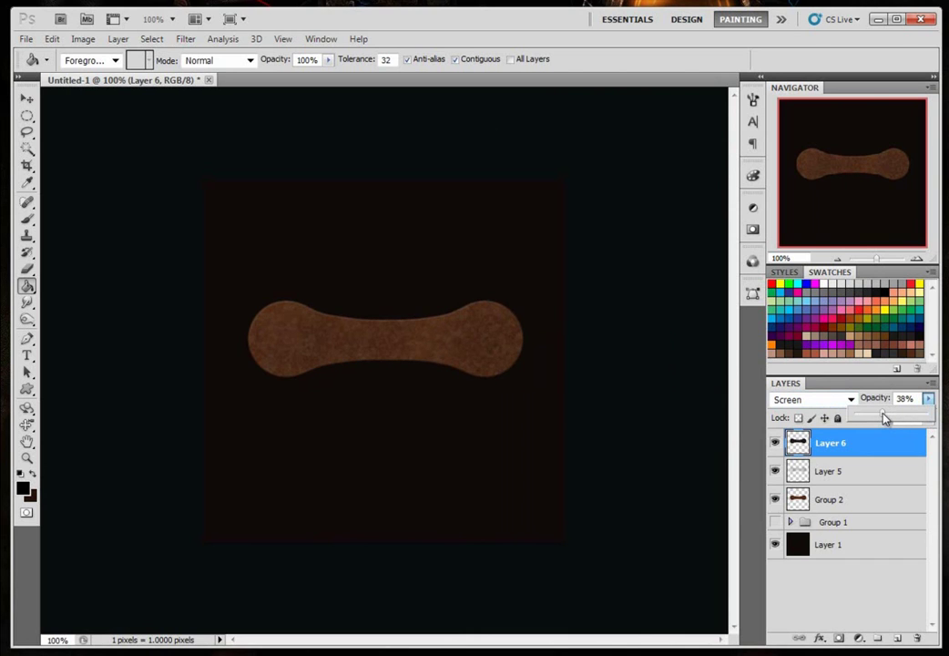
# - Add Layer 7, fill the bone-shaped selection black and apply Add Noise (about 26%)
pyautogui.click(897, 638)
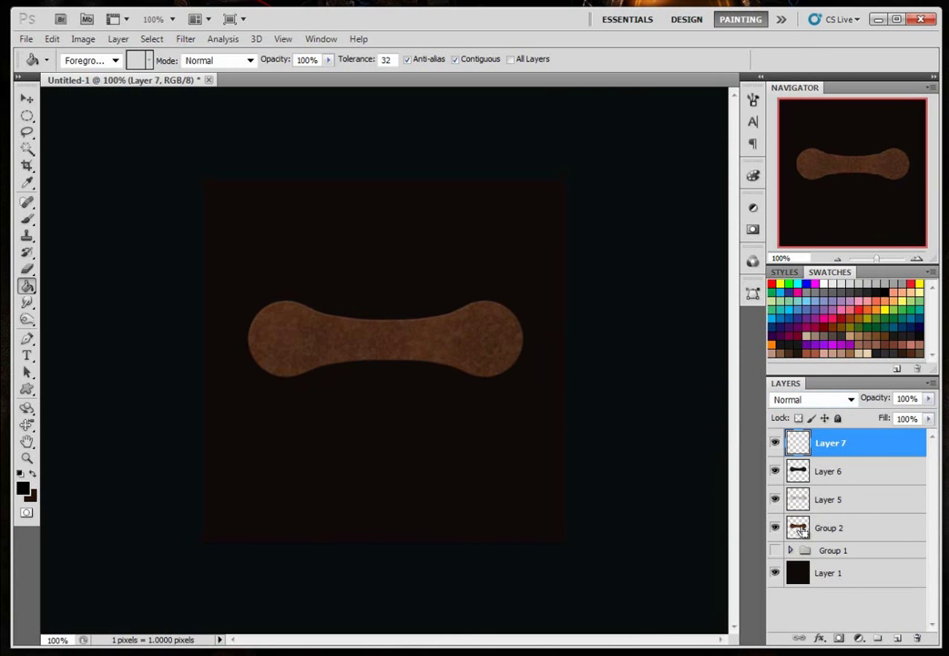
pyautogui.keyDown('ctrl'); pyautogui.click(798, 528); pyautogui.keyUp('ctrl')
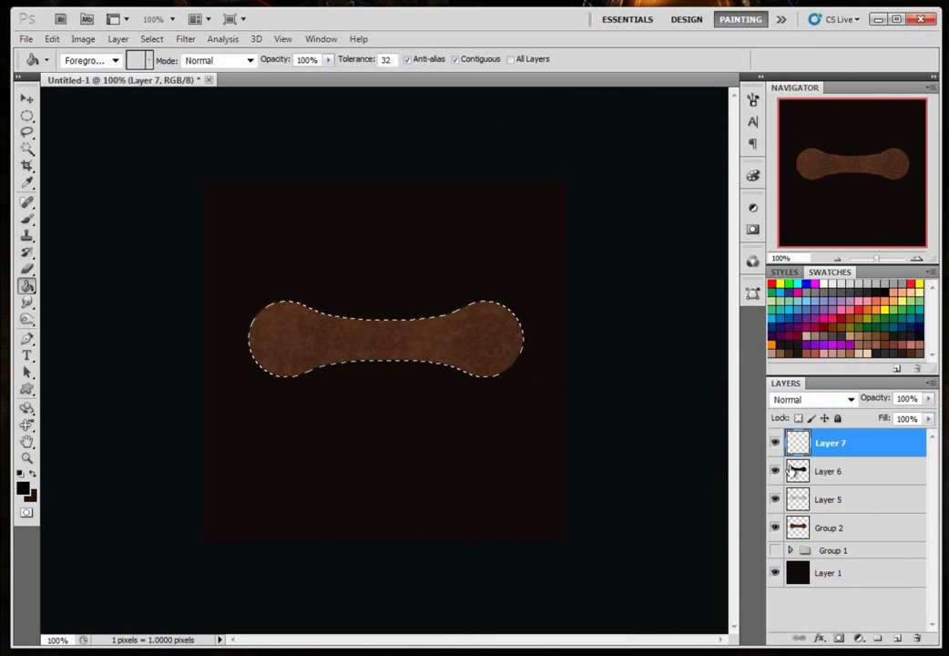
pyautogui.click(308, 357)
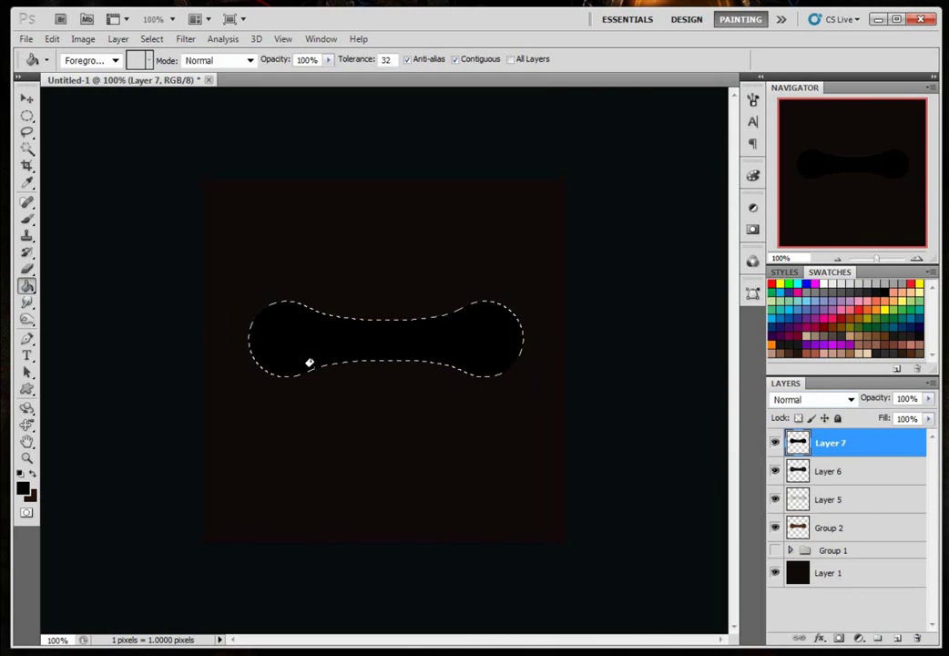
pyautogui.click(186, 41)
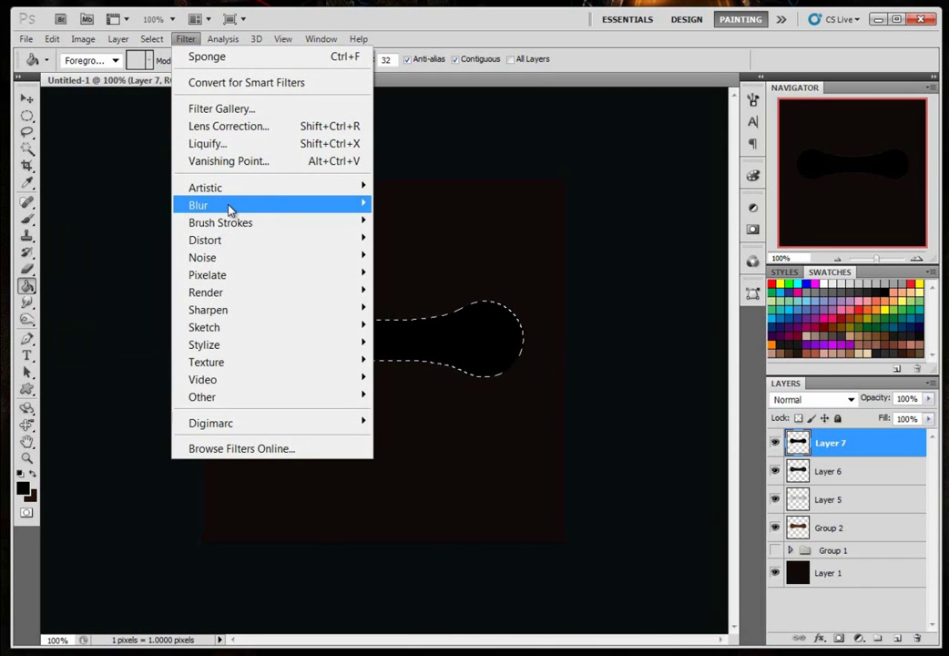
pyautogui.moveTo(235, 263)
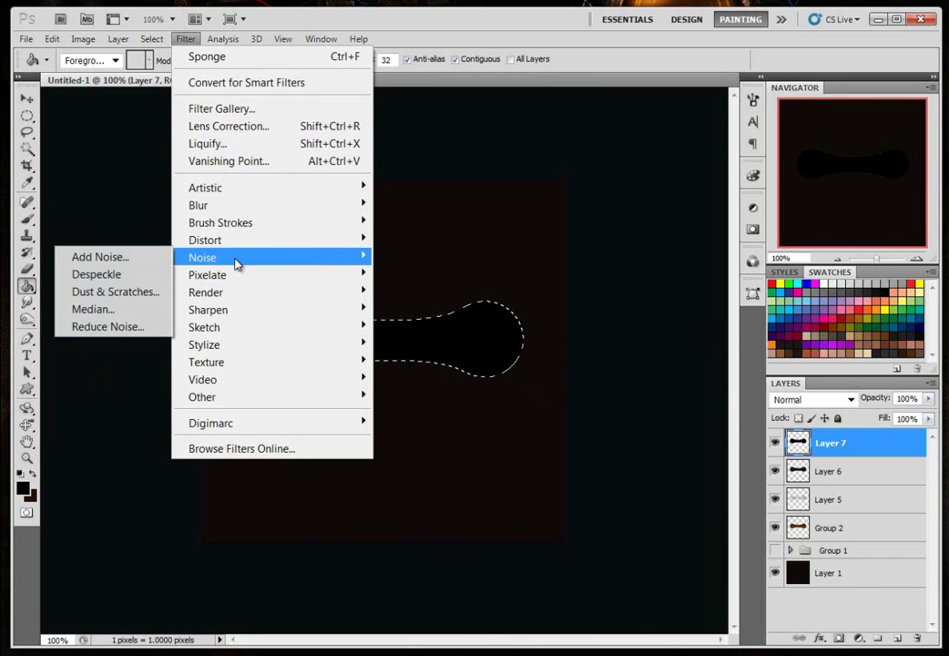
pyautogui.click(127, 258)
pyautogui.moveTo(515, 108); pyautogui.dragTo(485, 176)
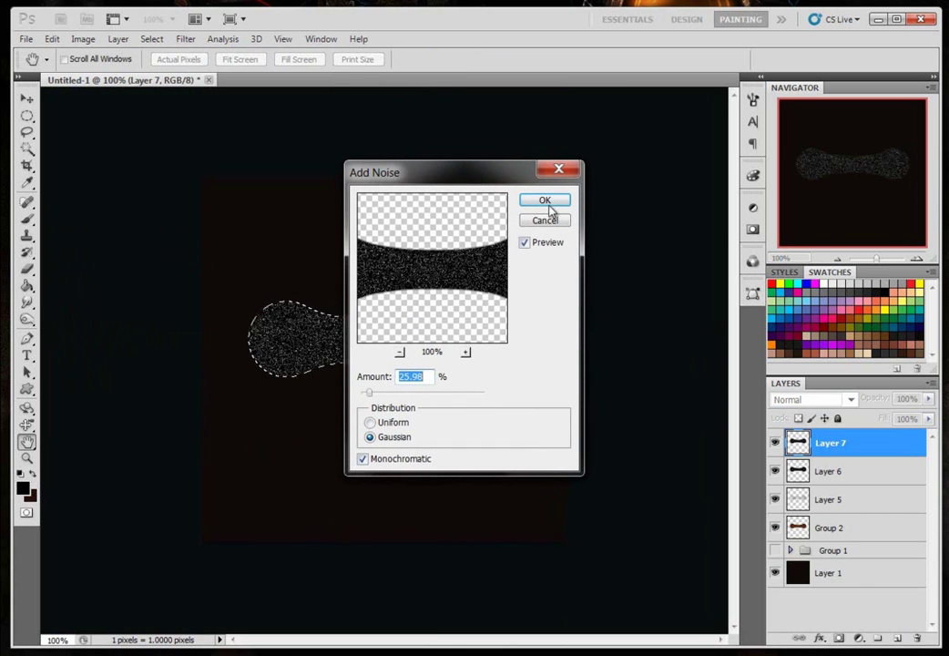
pyautogui.click(551, 202)
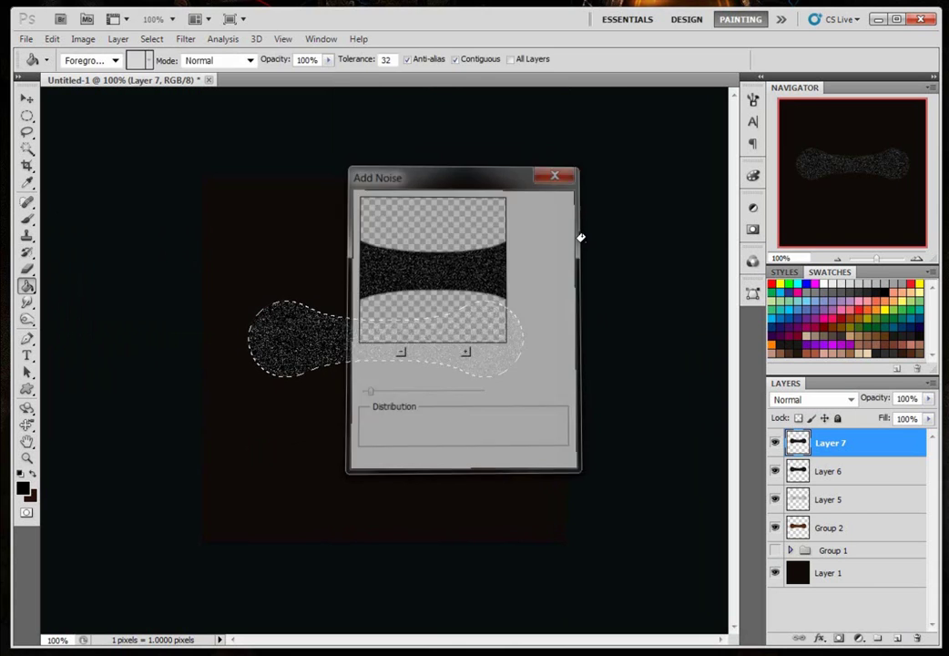
pyautogui.hotkey('ctrl', 'd')
# - Set Layer 7 to Lighten blending at 40% opacity
pyautogui.click(851, 399)
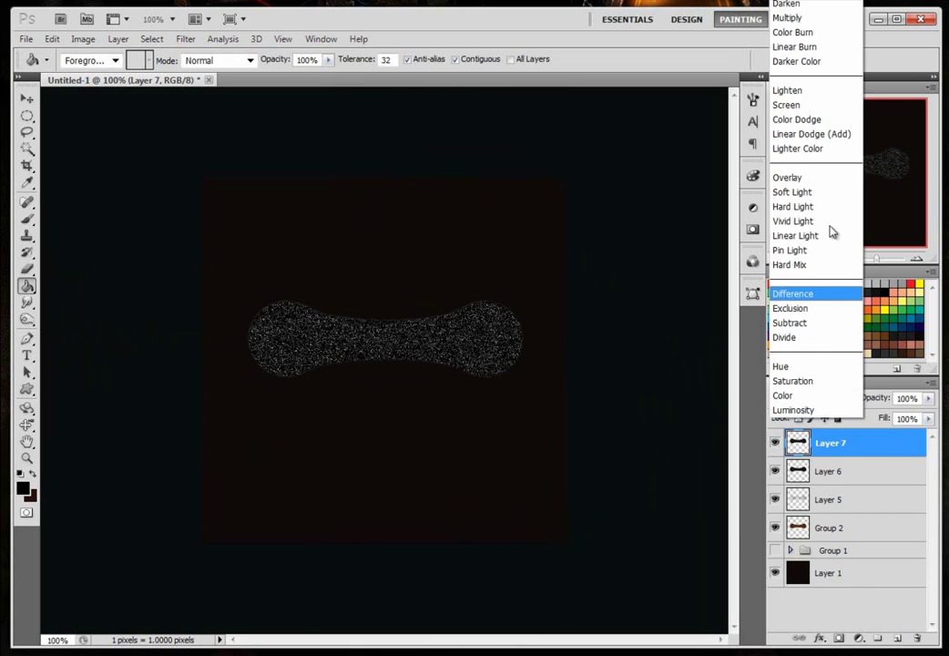
pyautogui.press('Escape')
pyautogui.press('Down')
pyautogui.press('Down')
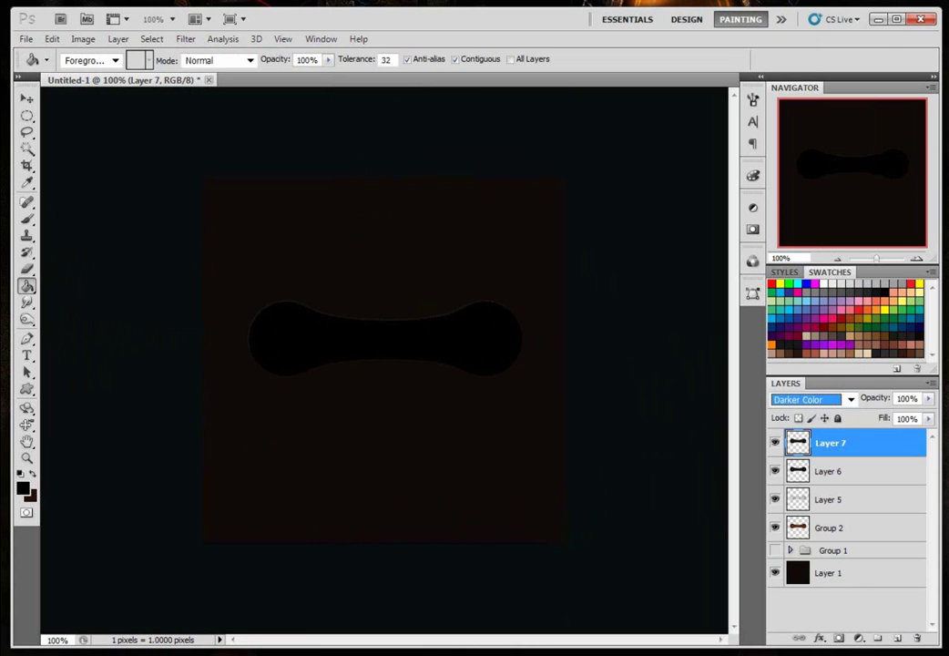
pyautogui.press('Down')
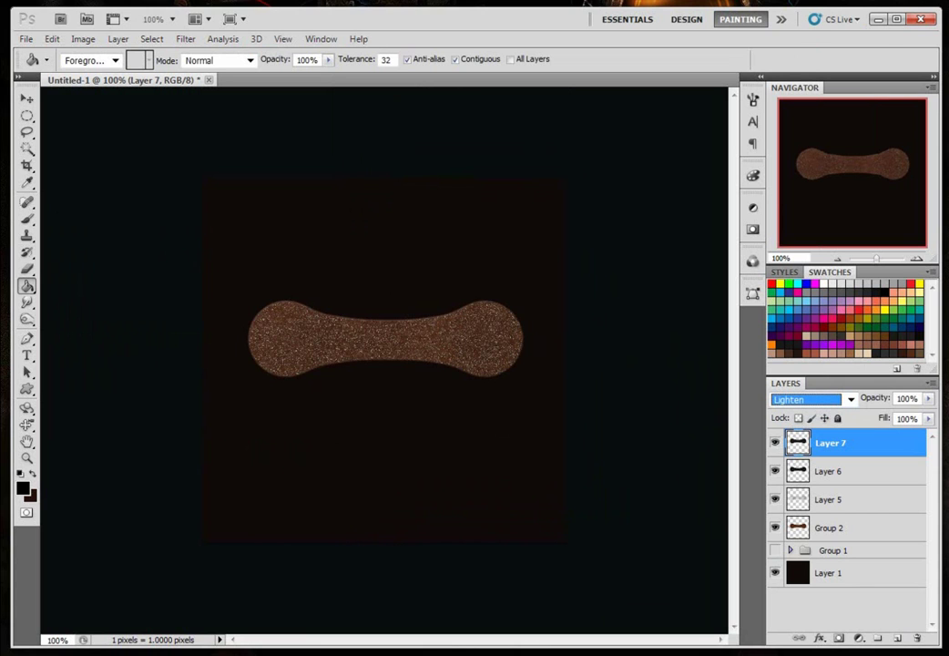
pyautogui.click(928, 399)
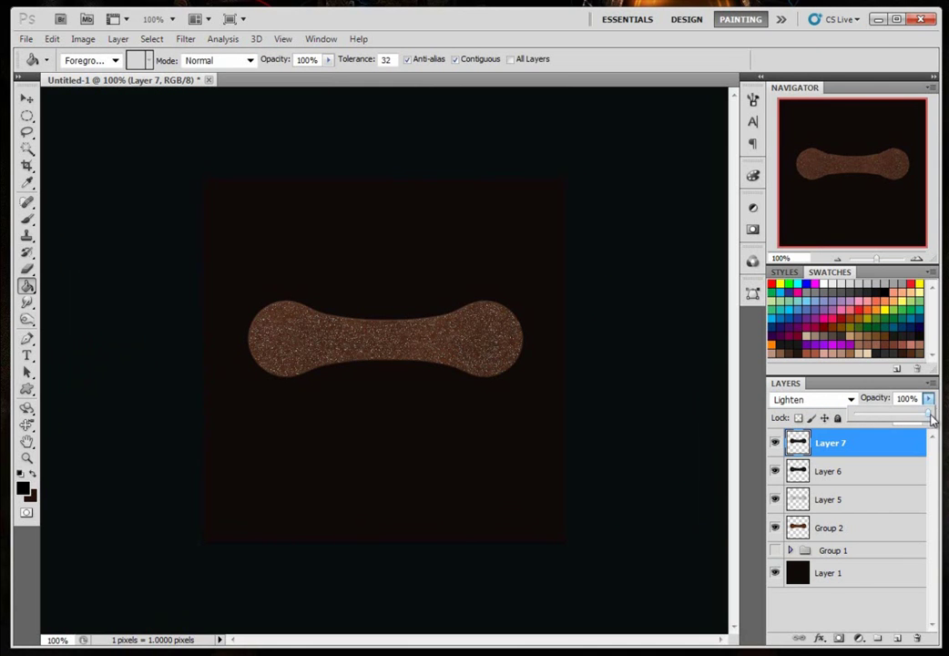
pyautogui.moveTo(929, 416); pyautogui.dragTo(883, 415)
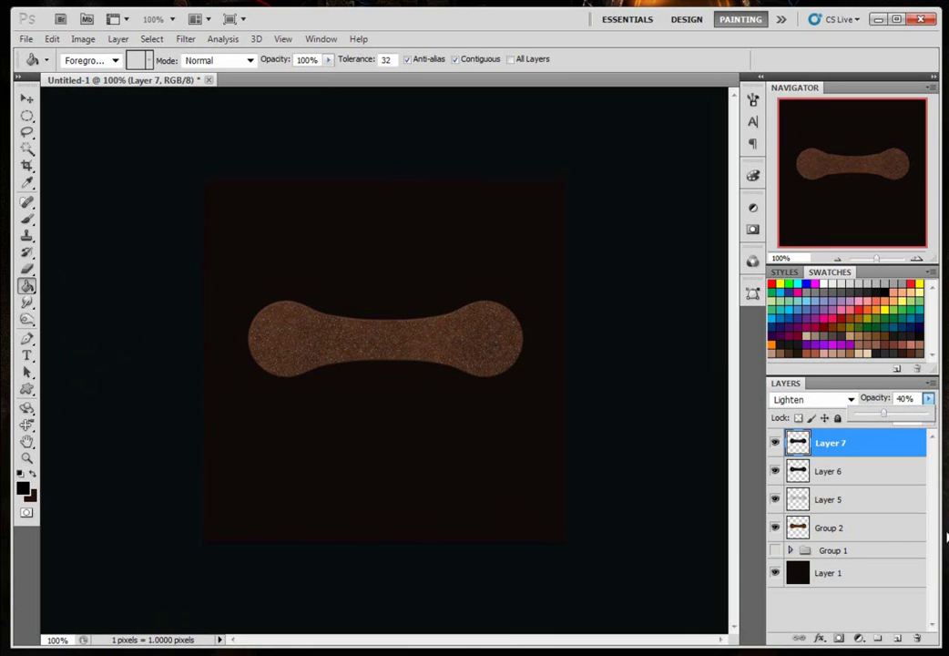
# - On new Layer 8, paint a faint dull-brown (604d35) textured glow around the bone
pyautogui.click(894, 640)
pyautogui.click(896, 639)
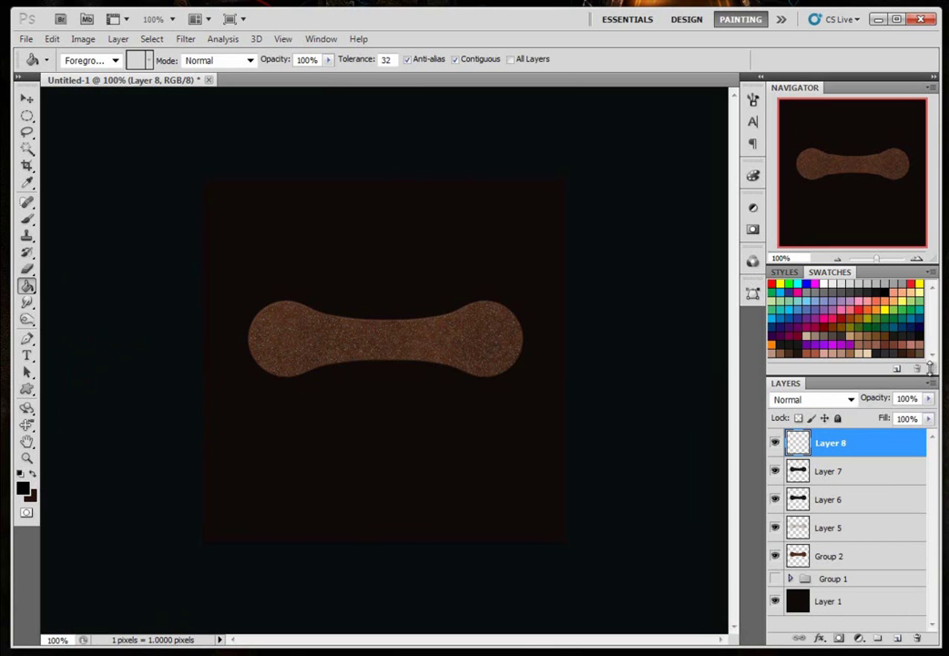
pyautogui.press('i')
pyautogui.click(23, 488)
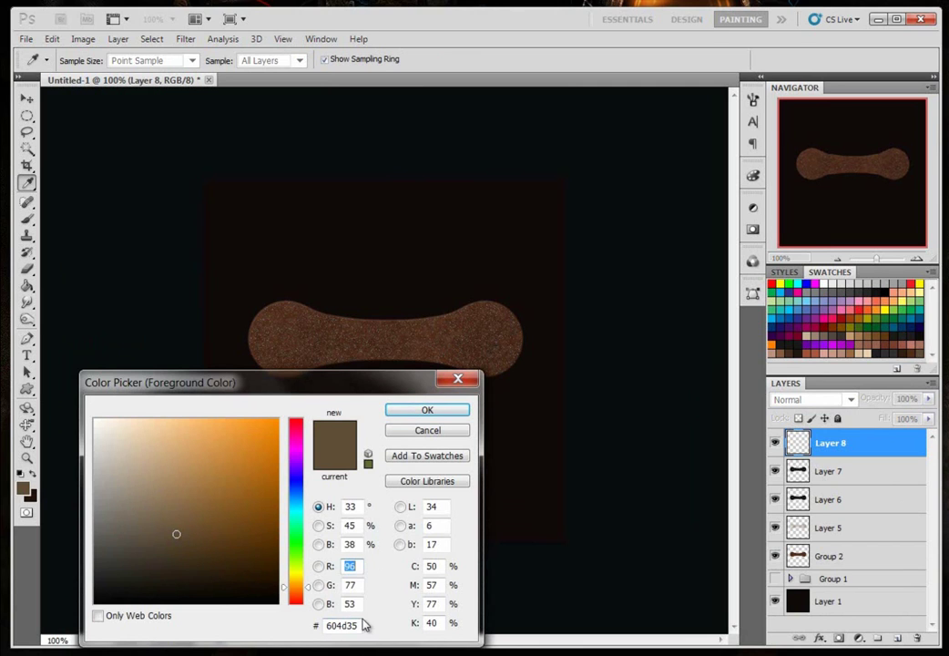
pyautogui.click(425, 410)
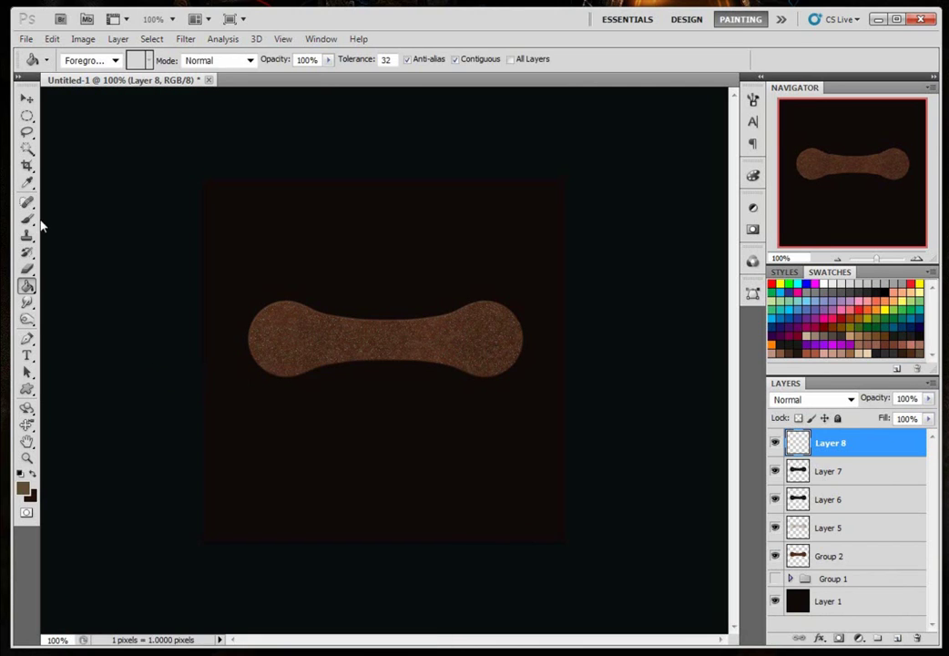
pyautogui.click(28, 218)
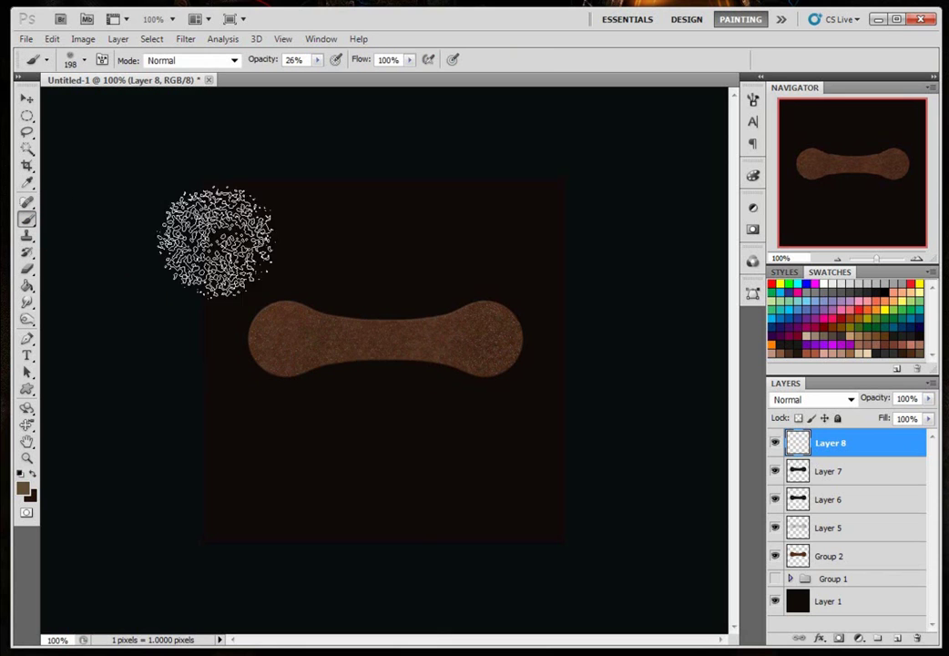
pyautogui.moveTo(394, 357)
pyautogui.mouseDown()
pyautogui.moveTo(465, 384)
pyautogui.moveTo(495, 313)
pyautogui.moveTo(528, 400)
pyautogui.moveTo(510, 394)
pyautogui.moveTo(447, 469)
pyautogui.moveTo(315, 365)
pyautogui.moveTo(264, 309)
pyautogui.moveTo(383, 397)
pyautogui.moveTo(404, 383)
pyautogui.moveTo(384, 360)
pyautogui.moveTo(483, 483)
pyautogui.mouseUp()
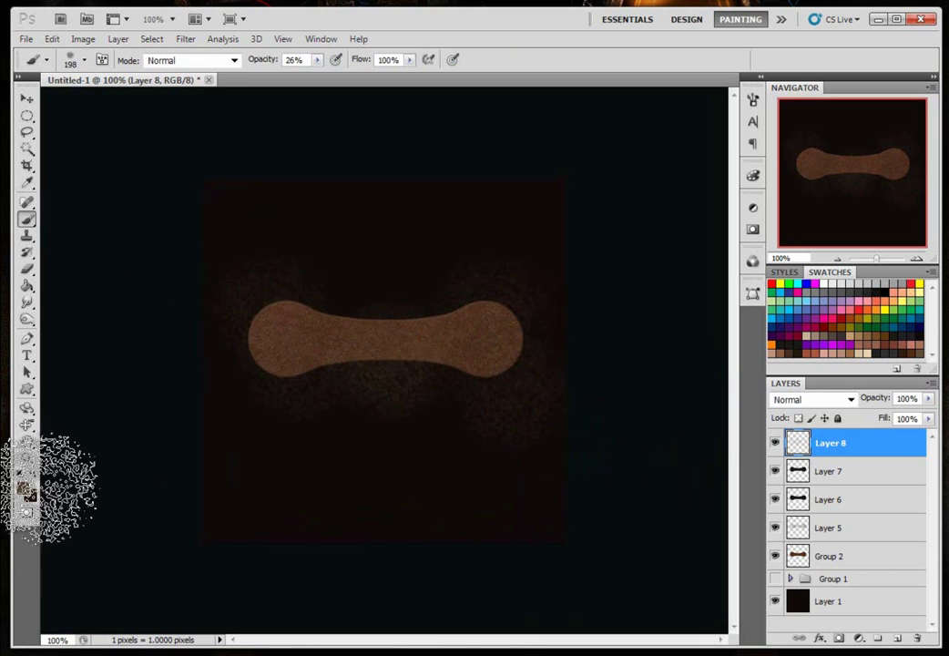
# - Switch the foreground to a brighter rust brown (#843810) and add Layer 9
pyautogui.click(24, 490)
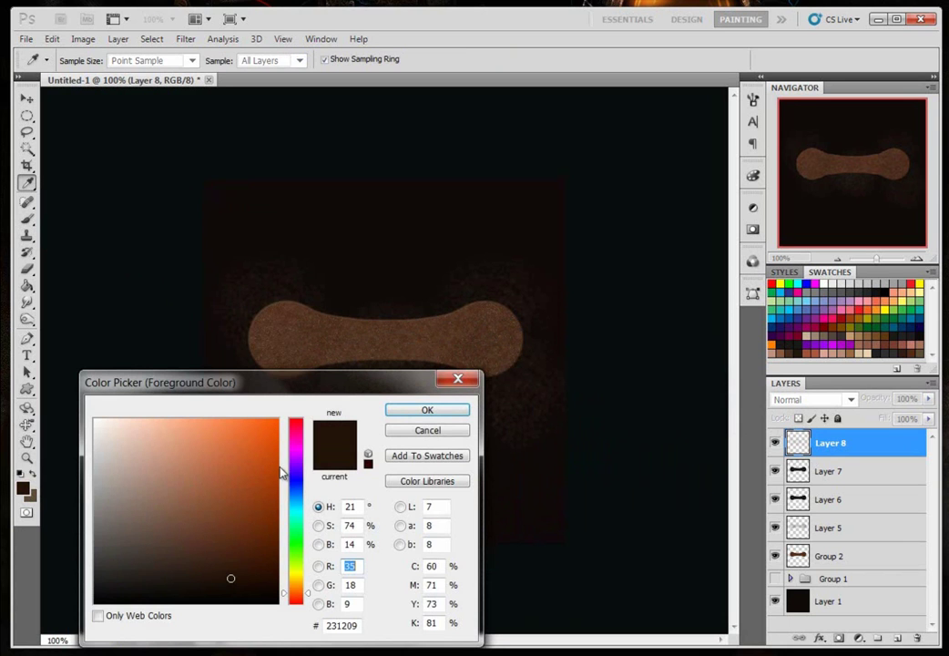
pyautogui.click(257, 509)
pyautogui.click(257, 493)
pyautogui.click(441, 415)
pyautogui.press('b')
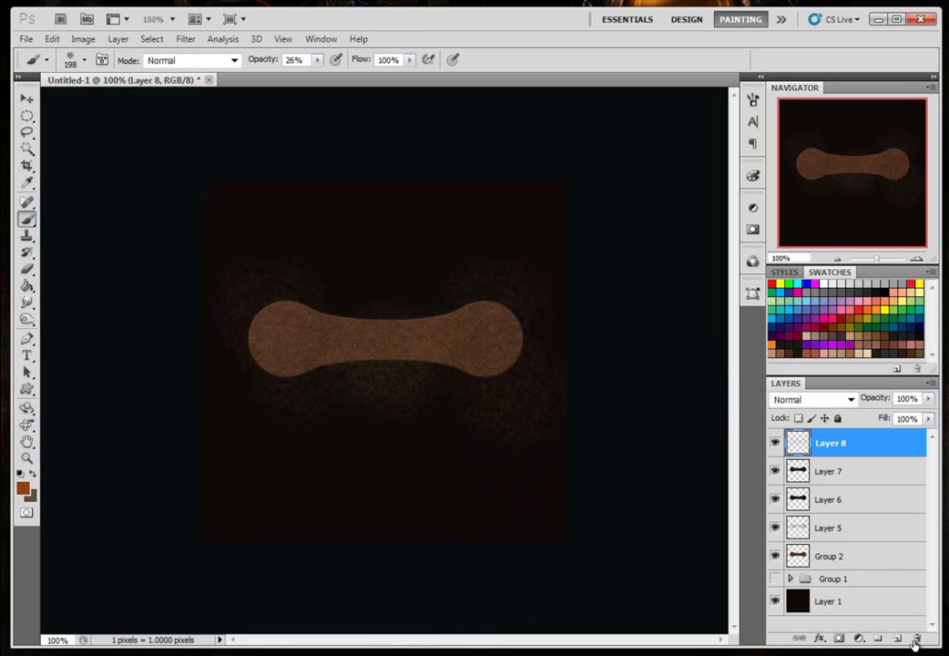
pyautogui.click(896, 638)
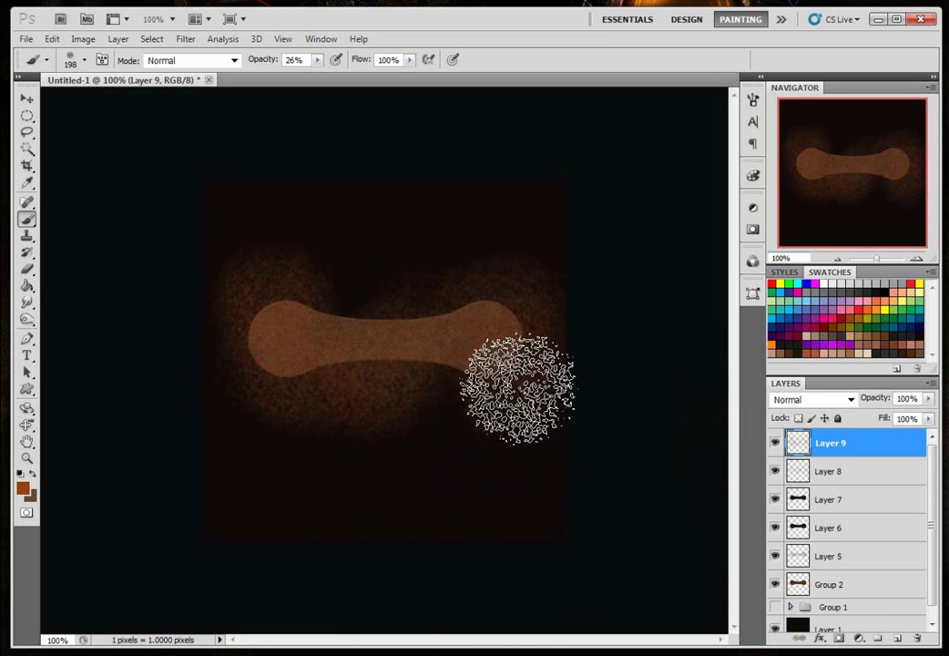
# - Merge Layer 8 into Layer 9 and apply the Sharpen filter four times
pyautogui.keyDown('shift'); pyautogui.click(833, 470); pyautogui.keyUp('shift')
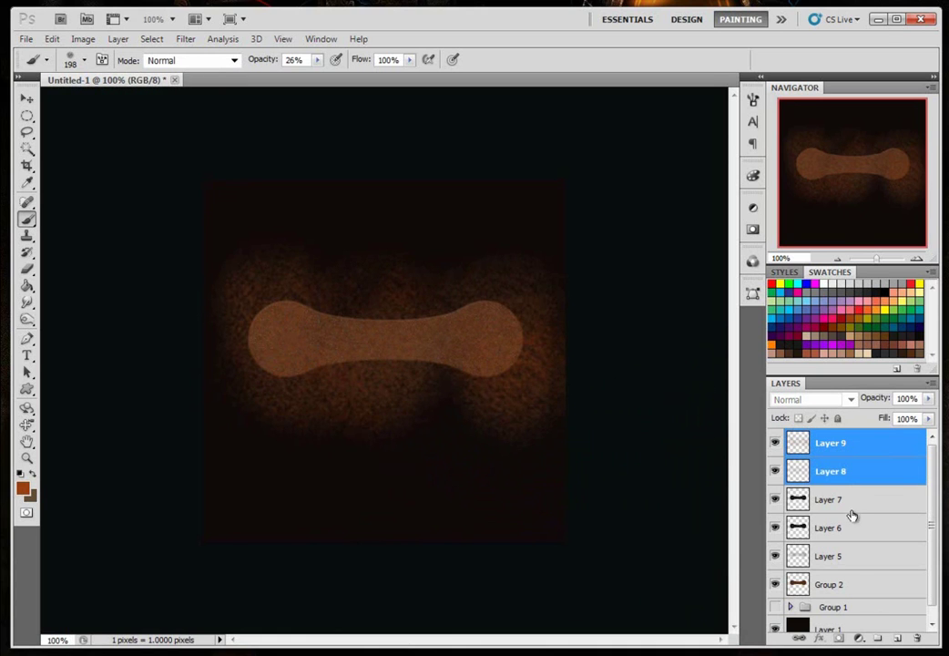
pyautogui.hotkey('ctrl', 'e')
pyautogui.click(185, 38)
pyautogui.moveTo(254, 295)
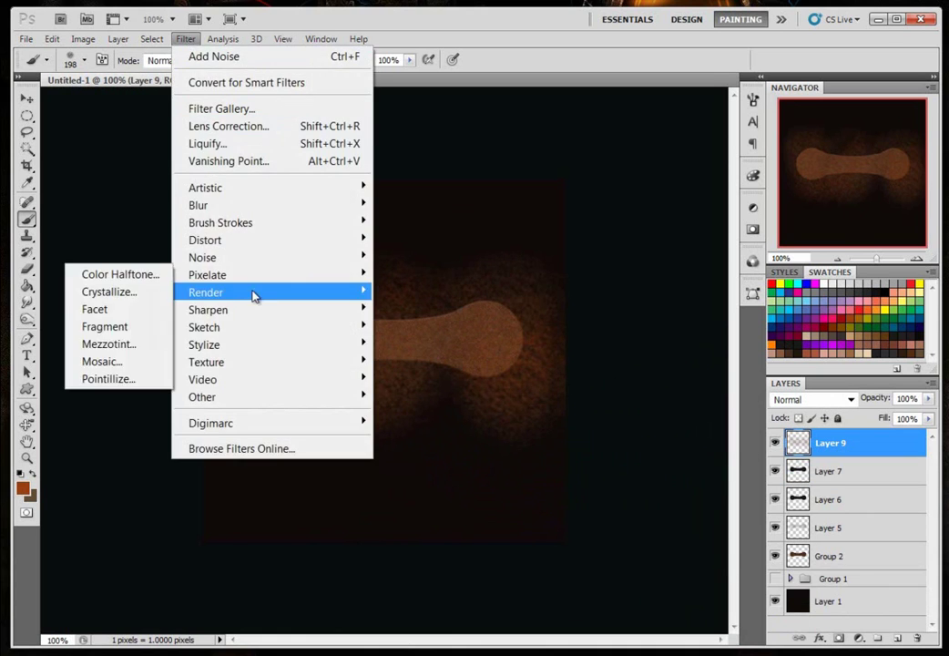
pyautogui.click(155, 314)
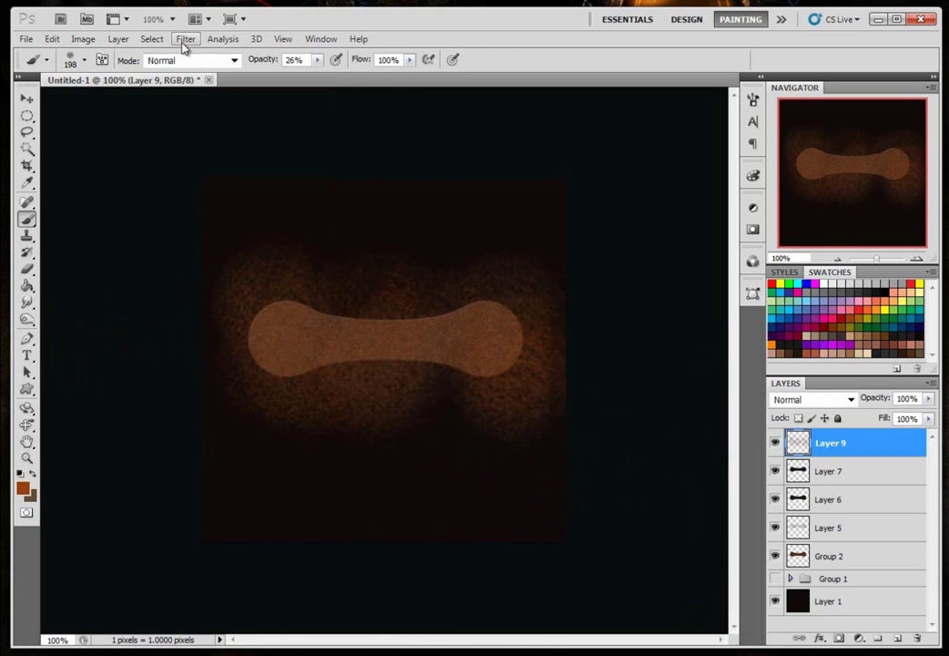
pyautogui.click(185, 40)
pyautogui.click(201, 59)
pyautogui.click(184, 40)
pyautogui.click(202, 59)
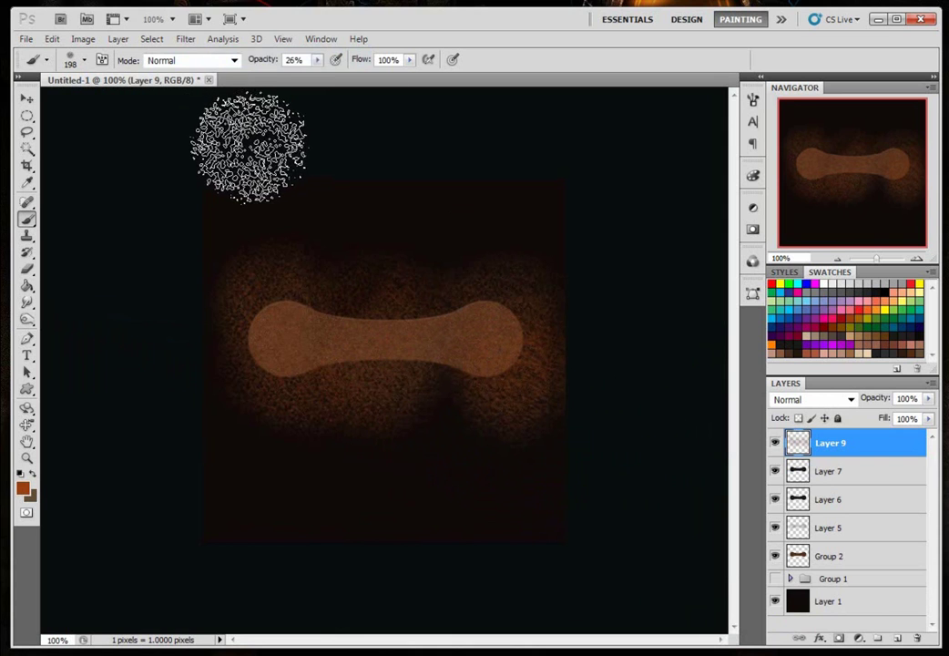
pyautogui.click(185, 40)
pyautogui.click(197, 58)
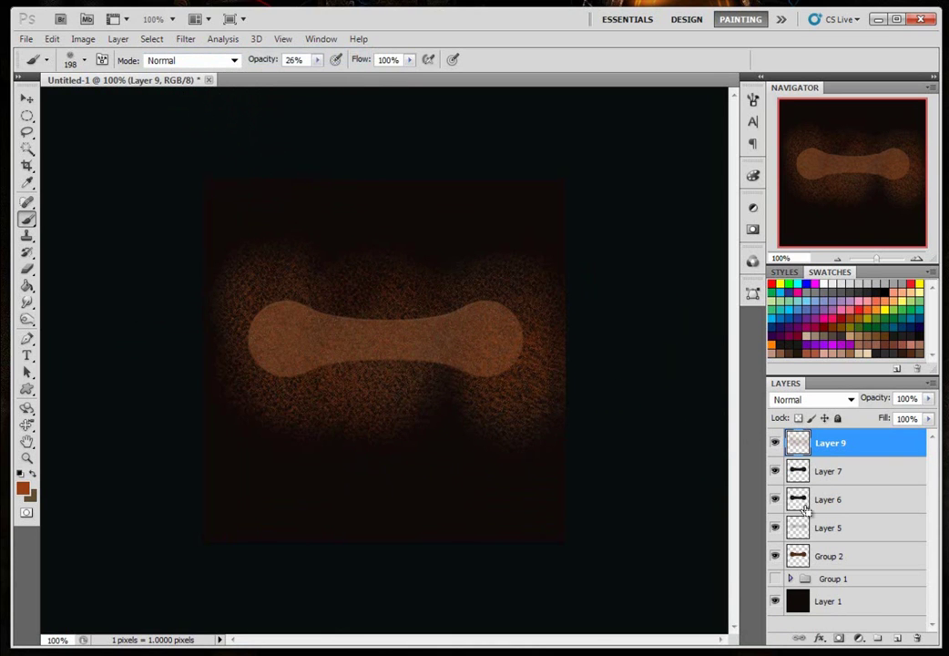
# - Trim the glow to the bone by deleting everything outside its selection
pyautogui.keyDown('ctrl'); pyautogui.click(798, 556); pyautogui.keyUp('ctrl')
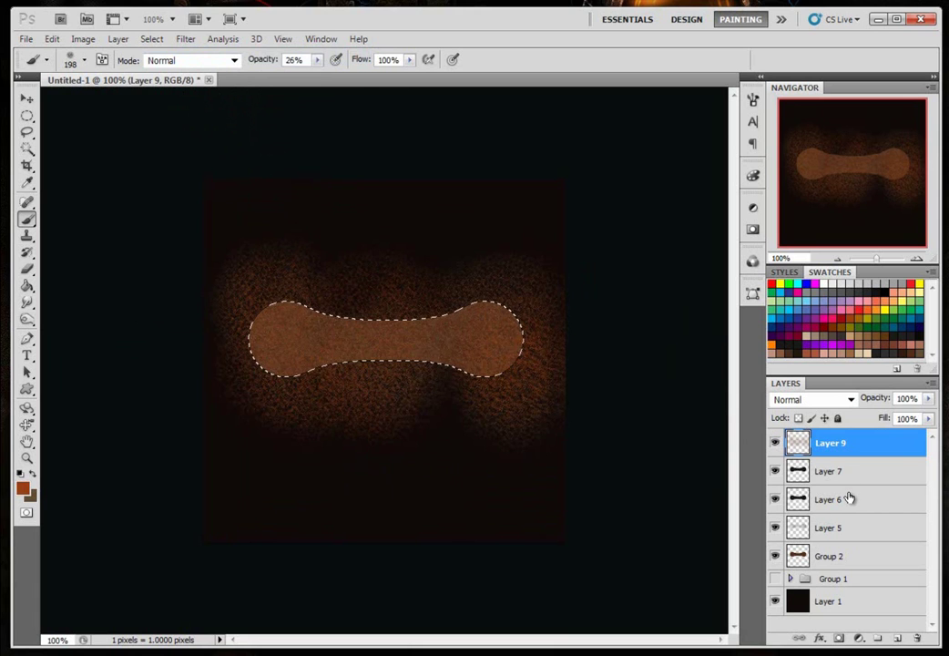
pyautogui.hotkey('ctrl', 'shift', 'i')
pyautogui.press('Delete')
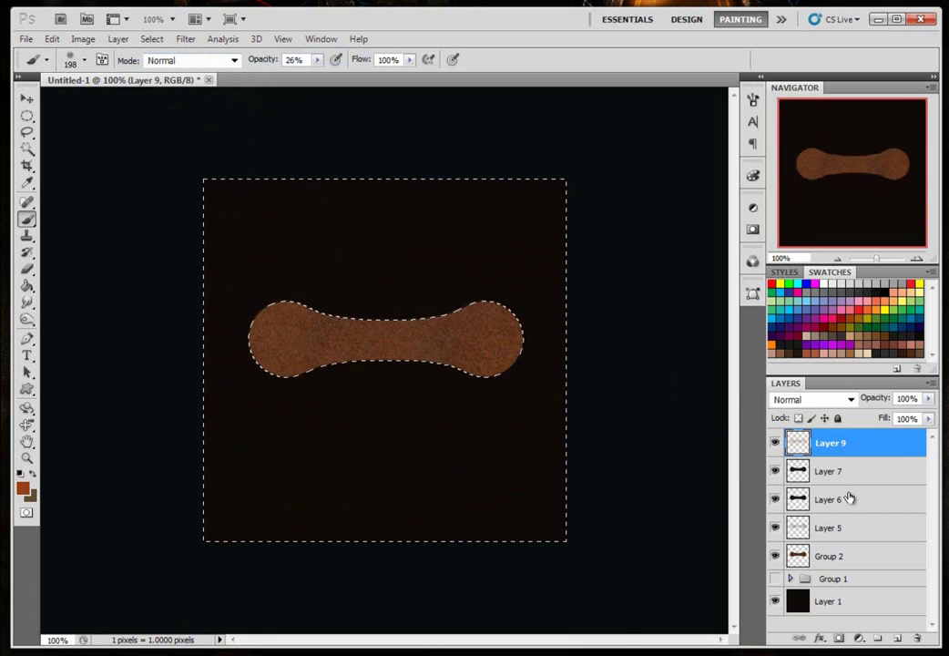
pyautogui.hotkey('ctrl', 'd')
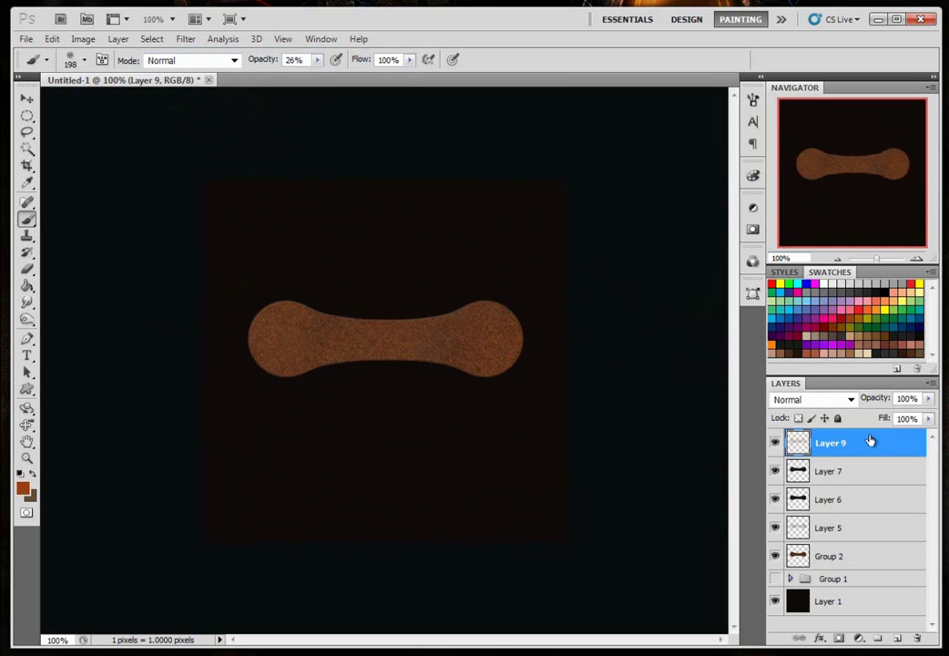
# - Group Layer 9 through Group 2 into Group 3, duplicate it, and merge the copy
pyautogui.keyDown('shift'); pyautogui.click(856, 557); pyautogui.keyUp('shift')
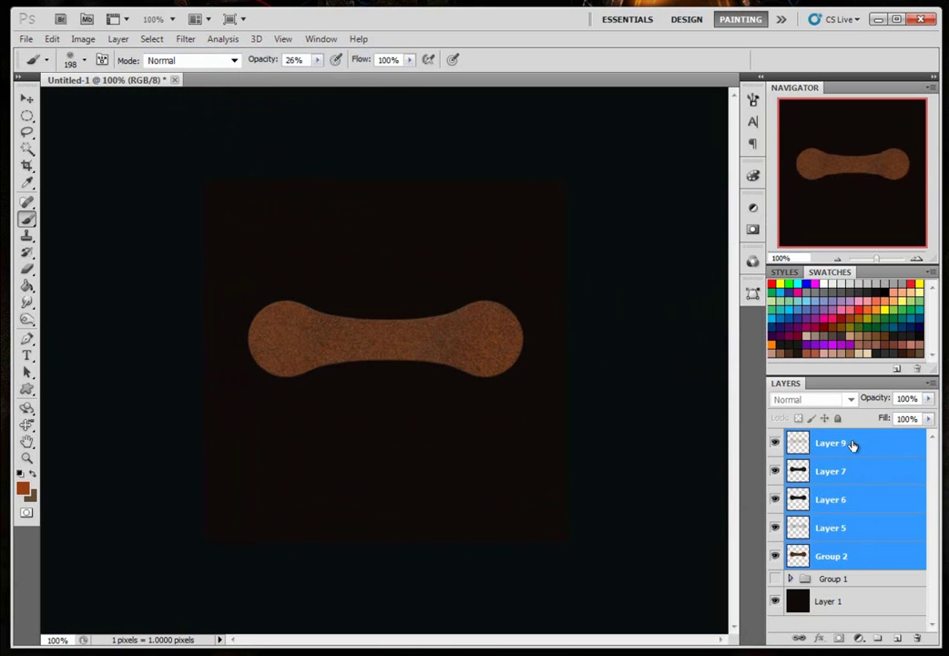
pyautogui.hotkey('ctrl', 'g')
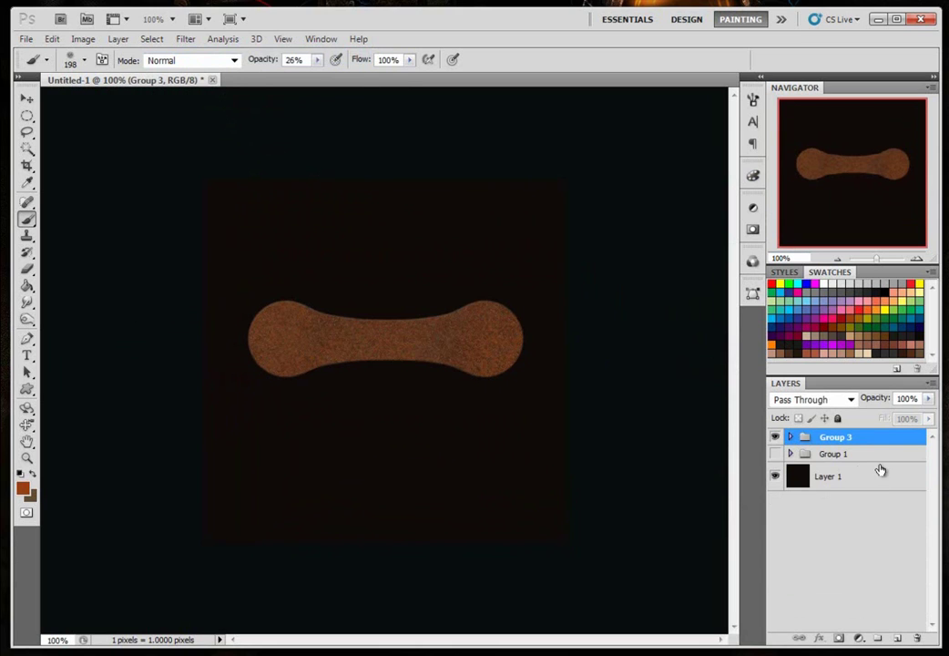
pyautogui.moveTo(862, 436); pyautogui.dragTo(895, 636)
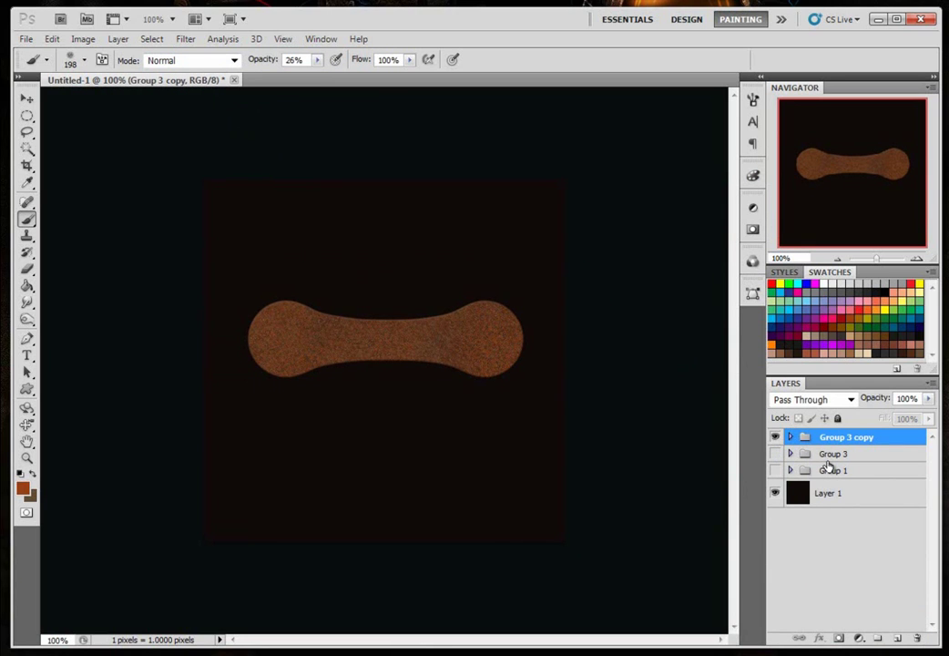
pyautogui.hotkey('ctrl', 'e')
pyautogui.click(775, 443)
pyautogui.click(775, 444)
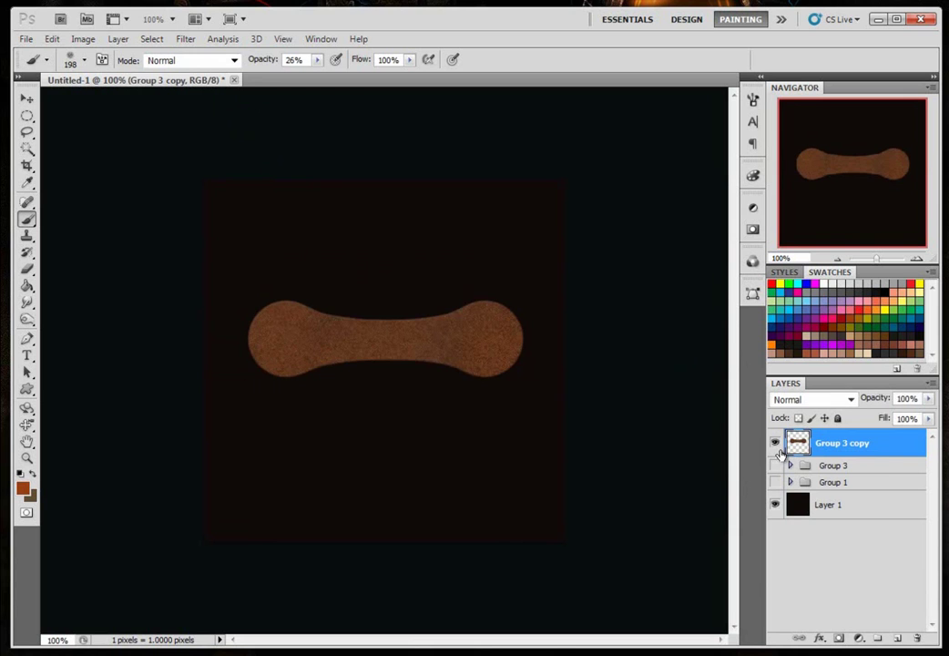
# - Open Group 3 copy's Layer Style dialog and cancel it without changes
pyautogui.doubleClick(870, 444)
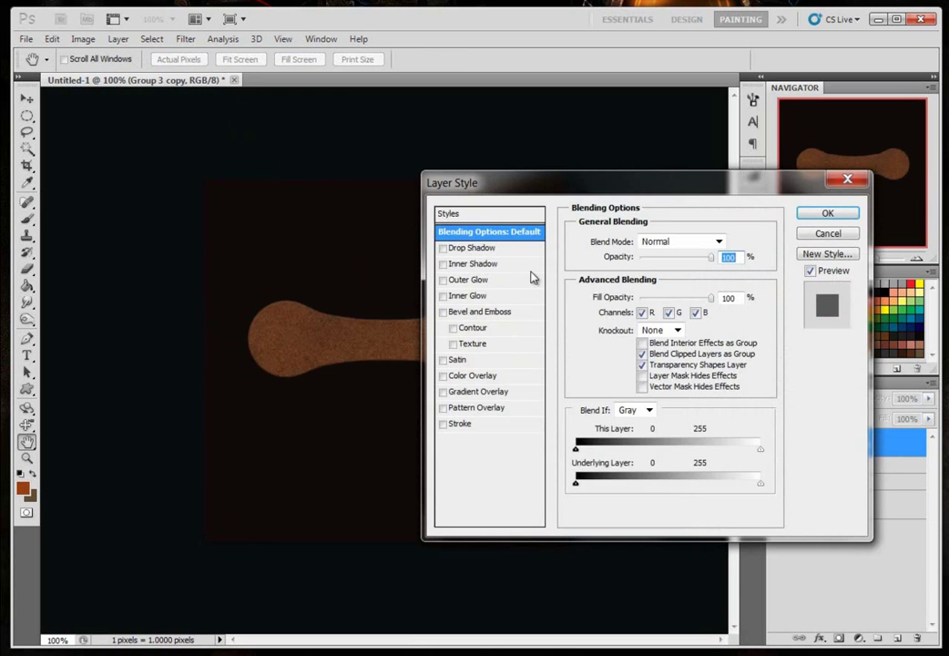
pyautogui.click(827, 235)
pyautogui.click(846, 466)
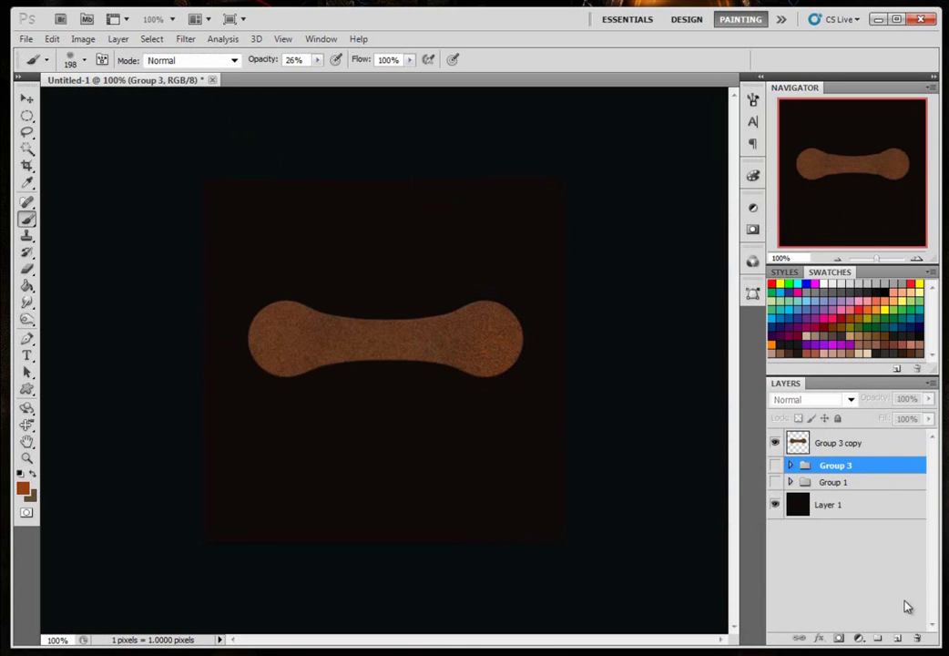
# - Add Layer 10 and set a soft round 37 px brush at 26% opacity with black paint
pyautogui.click(897, 637)
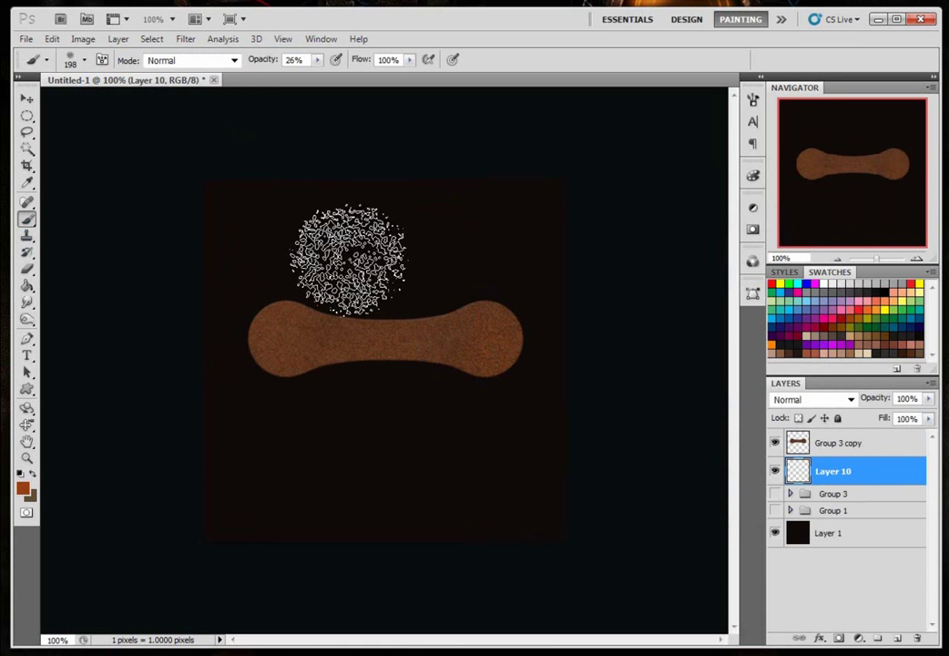
pyautogui.rightClick(373, 283)
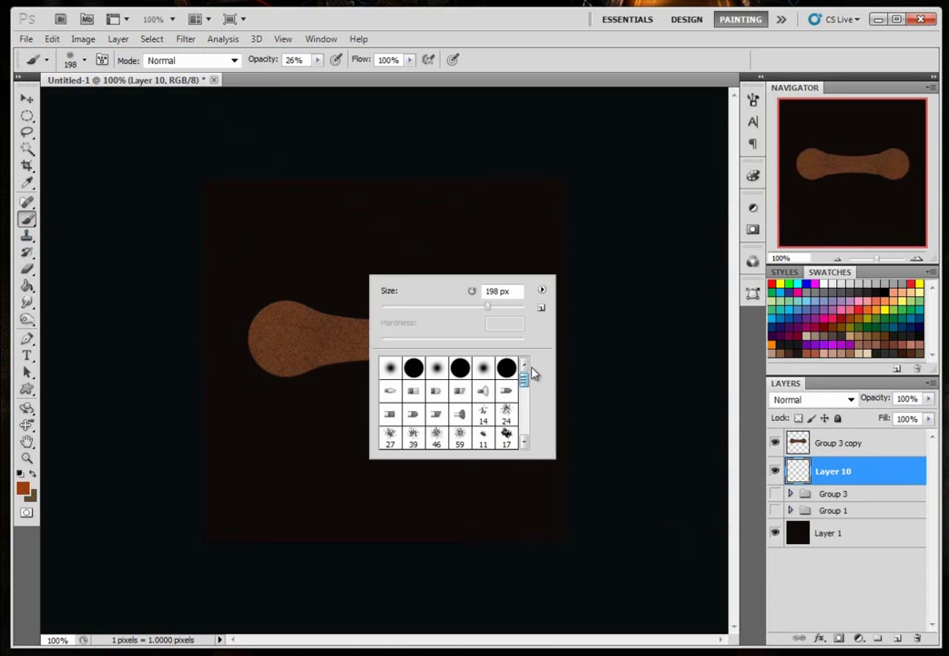
pyautogui.click(437, 367)
pyautogui.moveTo(488, 306); pyautogui.dragTo(430, 314)
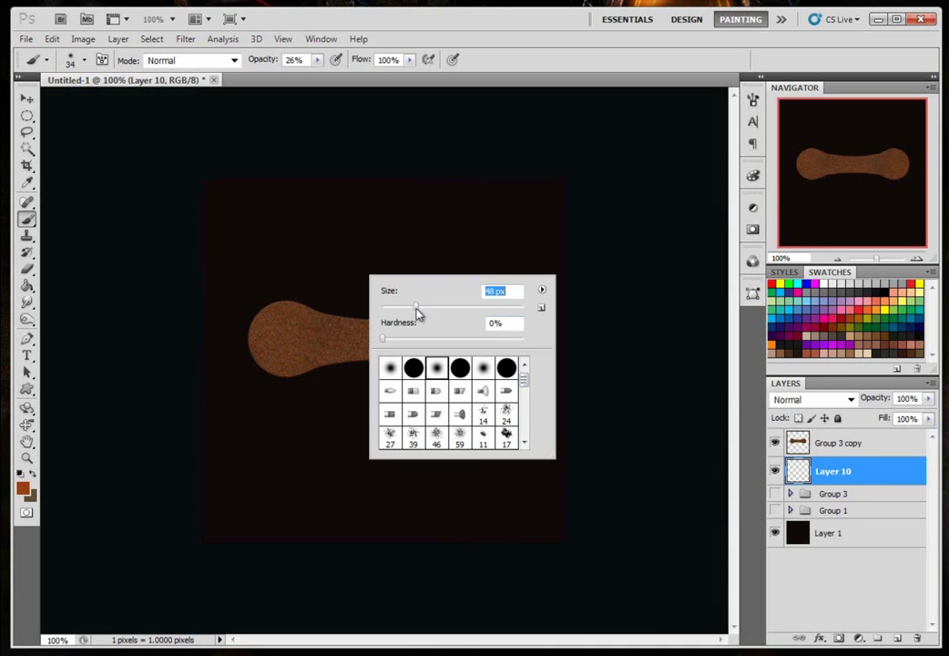
pyautogui.moveTo(417, 310)
pyautogui.mouseDown()
pyautogui.moveTo(405, 313)
pyautogui.moveTo(416, 313)
pyautogui.mouseUp()
pyautogui.press('Return')
pyautogui.click(317, 60)
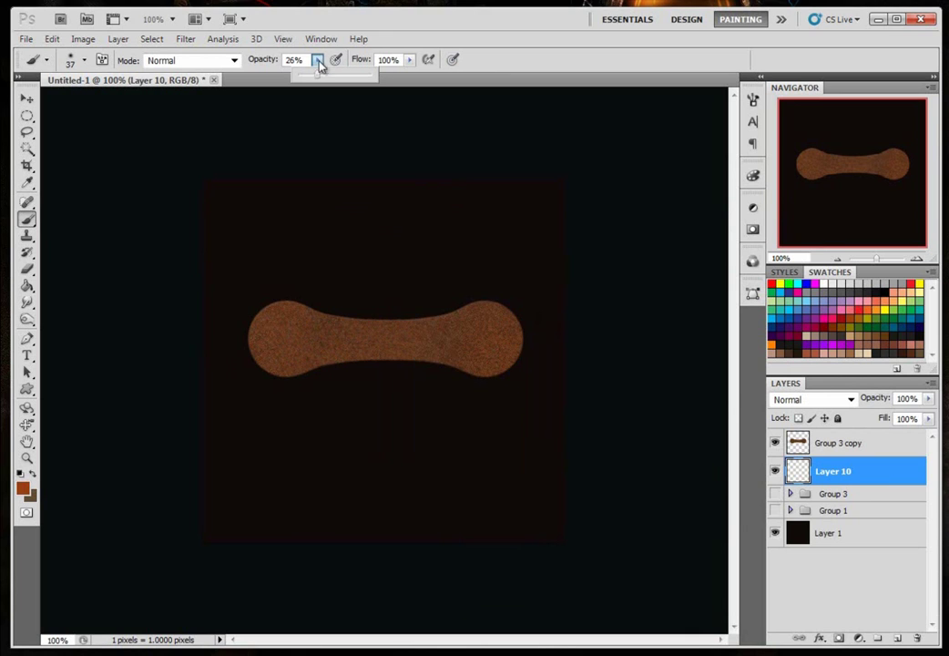
pyautogui.click(471, 82)
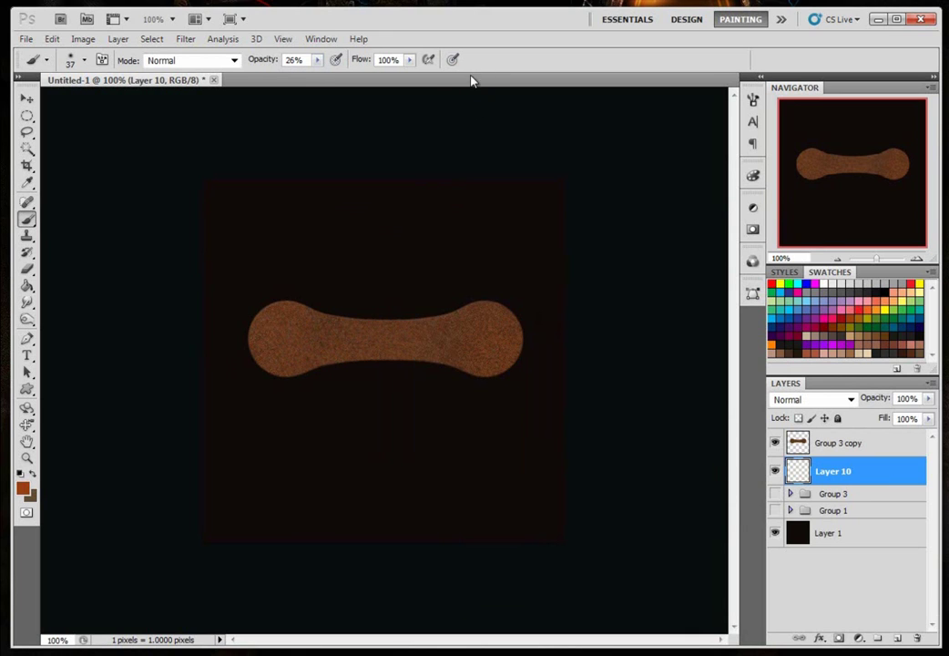
pyautogui.press('d')
pyautogui.click(834, 451)
# - Rotate the link 45° counter-clockwise into a diagonal and nudge it up and right
pyautogui.press('v')
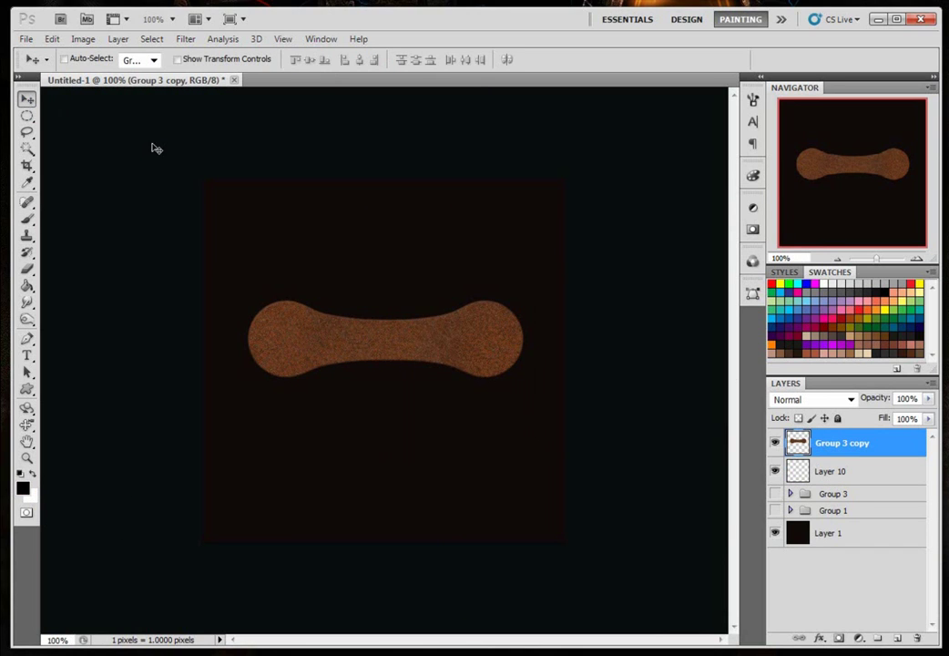
pyautogui.click(242, 61)
pyautogui.moveTo(534, 290); pyautogui.dragTo(427, 286)
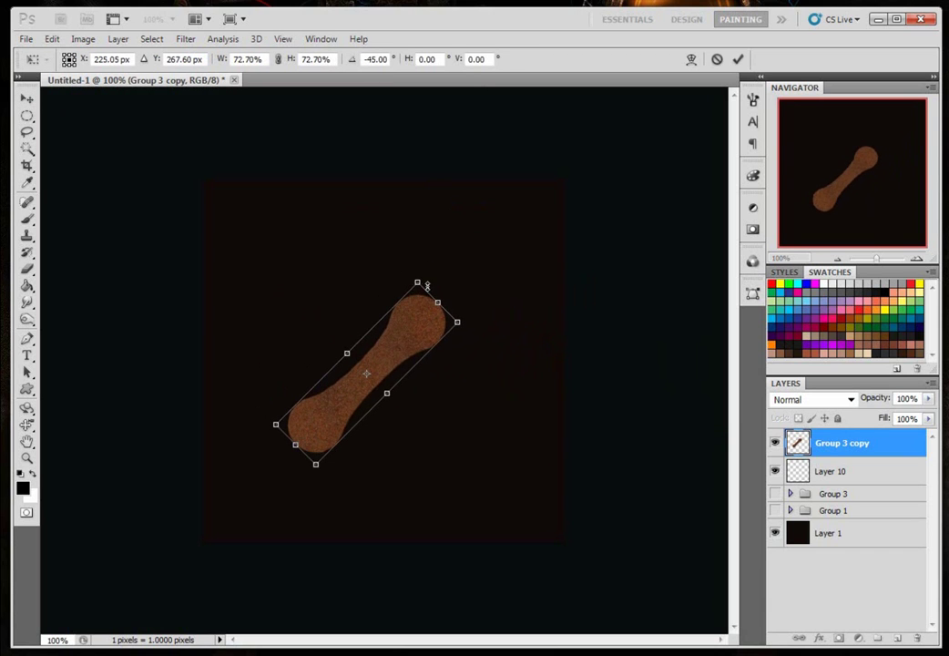
pyautogui.press('Return')
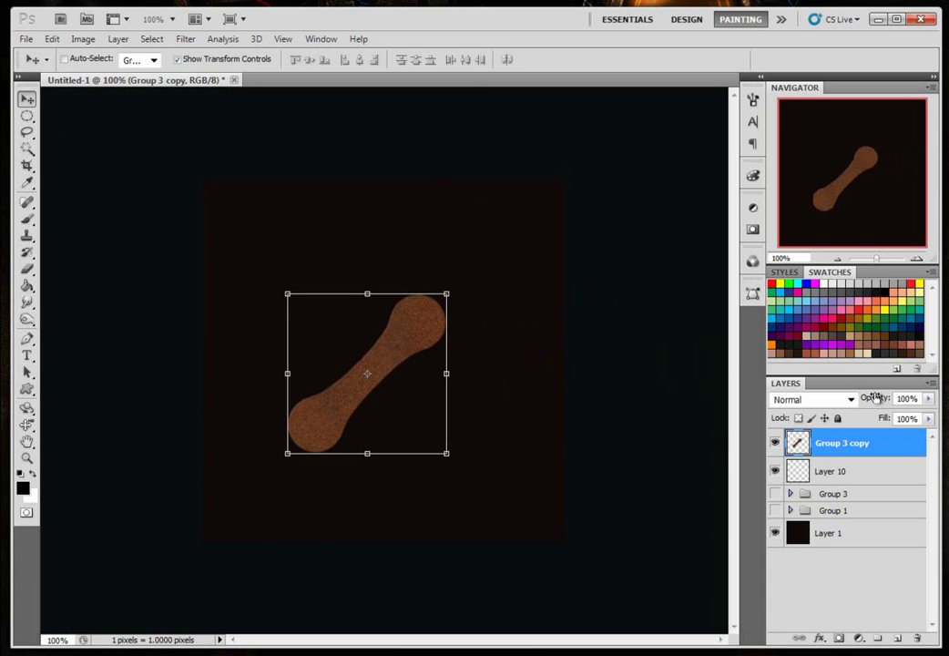
pyautogui.click(185, 39)
pyautogui.click(214, 112)
pyautogui.moveTo(417, 343); pyautogui.dragTo(433, 323)
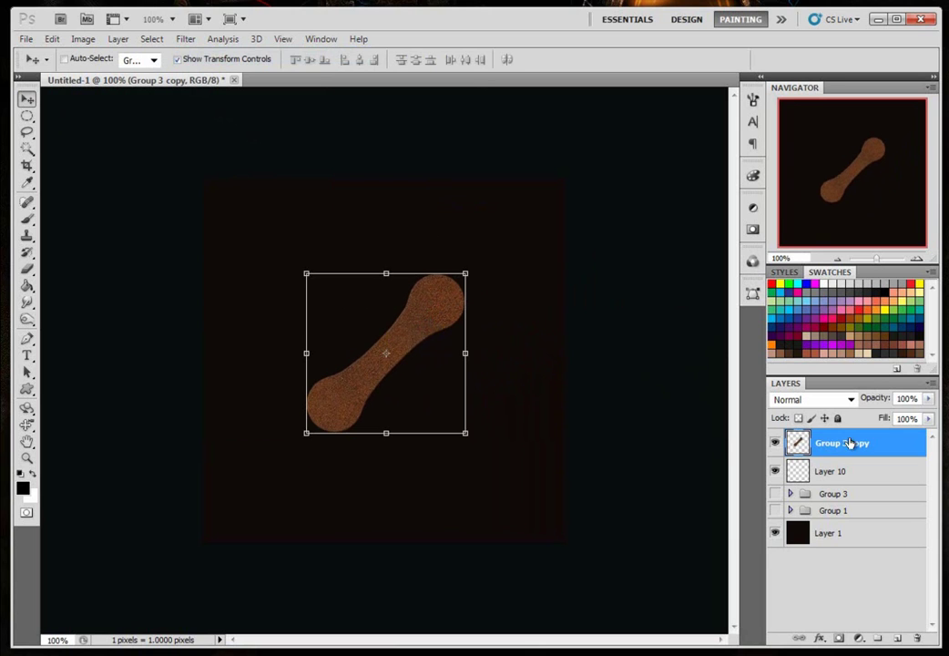
# - Brush a soft black shadow along the link's lower-right edges on Layer 10, then add Layer 11 above Group 3 copy
pyautogui.click(824, 472)
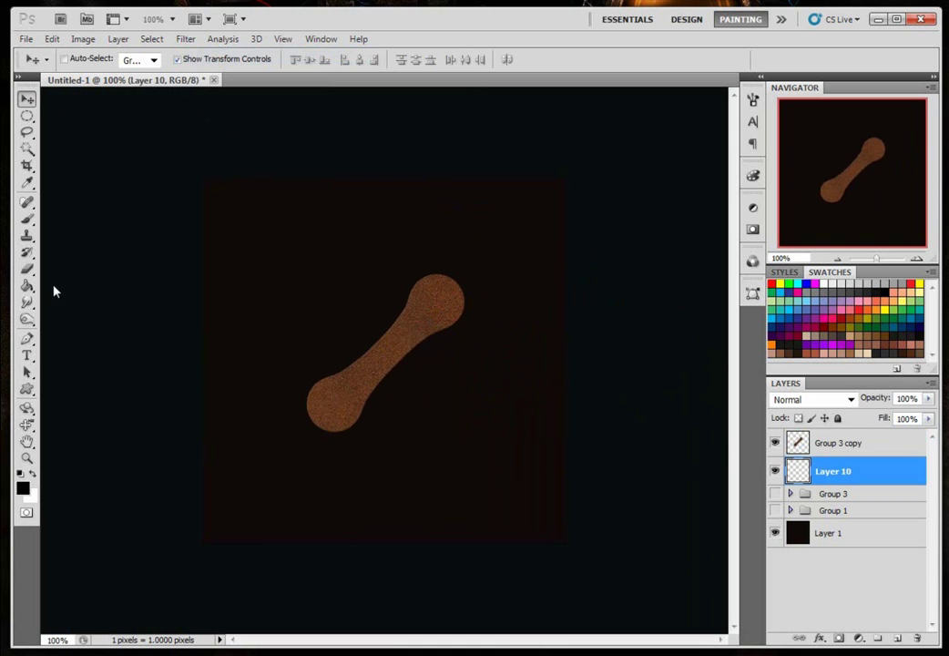
pyautogui.click(28, 220)
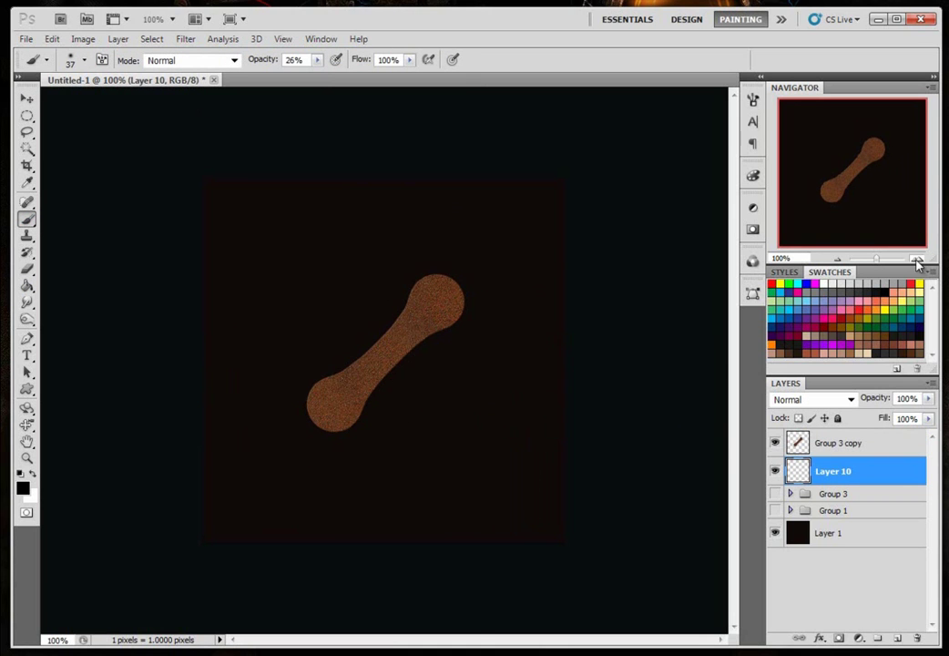
pyautogui.click(916, 259)
pyautogui.click(916, 259)
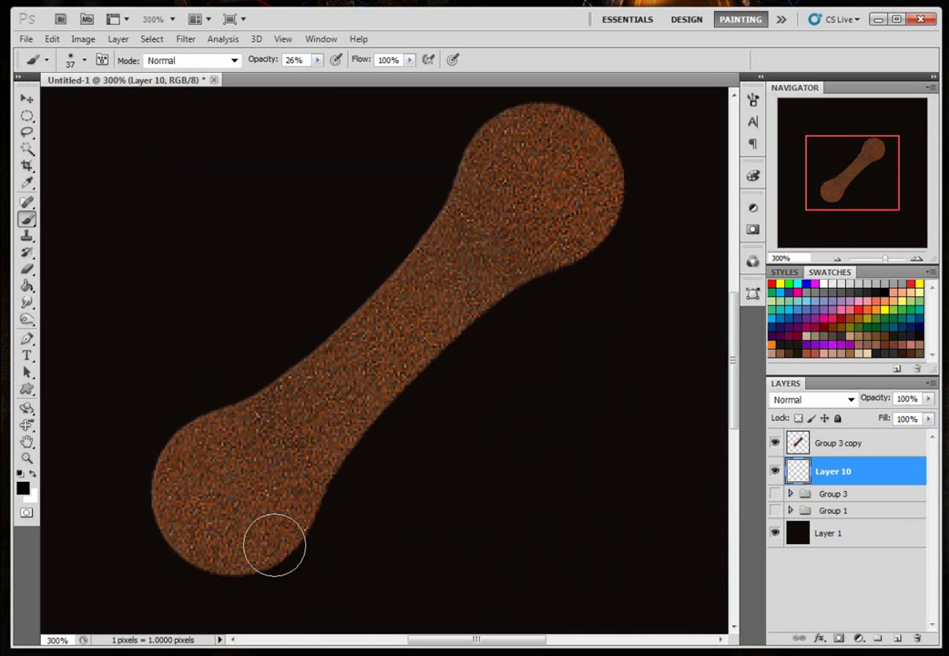
pyautogui.moveTo(274, 563)
pyautogui.mouseDown()
pyautogui.moveTo(361, 406)
pyautogui.moveTo(355, 481)
pyautogui.moveTo(320, 505)
pyautogui.moveTo(394, 396)
pyautogui.moveTo(522, 288)
pyautogui.moveTo(353, 396)
pyautogui.moveTo(591, 242)
pyautogui.moveTo(538, 251)
pyautogui.moveTo(515, 286)
pyautogui.moveTo(484, 300)
pyautogui.moveTo(609, 233)
pyautogui.moveTo(507, 274)
pyautogui.moveTo(623, 167)
pyautogui.moveTo(570, 243)
pyautogui.moveTo(581, 155)
pyautogui.mouseUp()
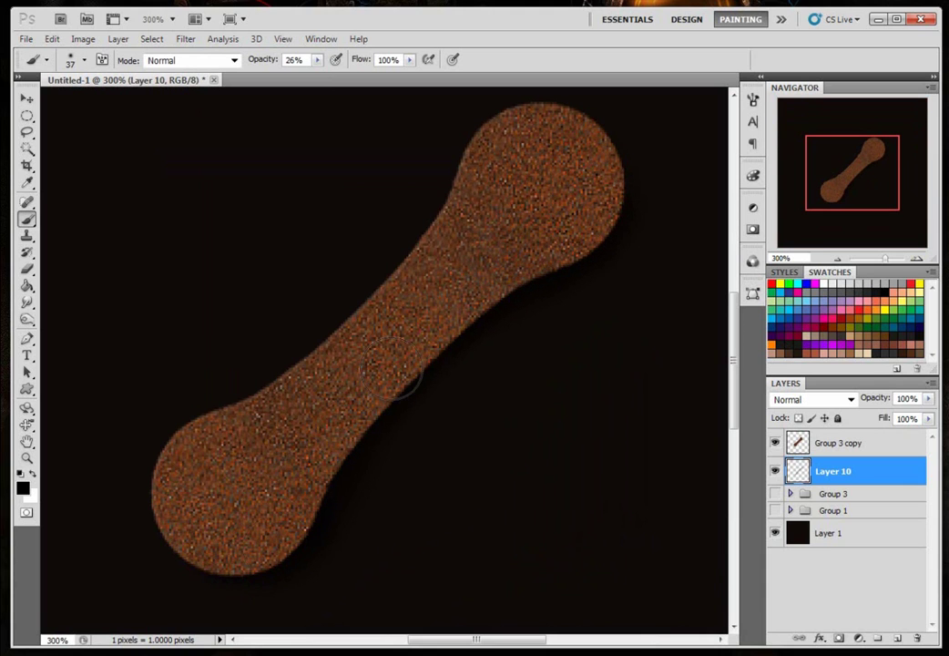
pyautogui.moveTo(187, 541)
pyautogui.mouseDown()
pyautogui.moveTo(233, 565)
pyautogui.moveTo(227, 482)
pyautogui.moveTo(307, 519)
pyautogui.moveTo(248, 541)
pyautogui.moveTo(310, 483)
pyautogui.moveTo(341, 485)
pyautogui.moveTo(427, 340)
pyautogui.moveTo(559, 237)
pyautogui.mouseUp()
pyautogui.hotkey('ctrl', '1')
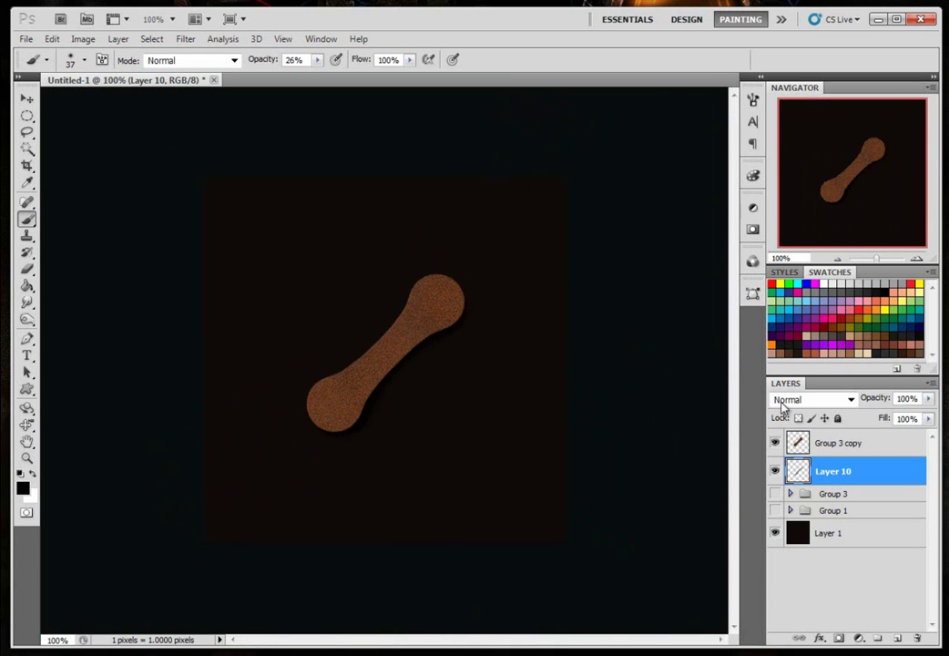
pyautogui.click(835, 445)
pyautogui.click(896, 637)
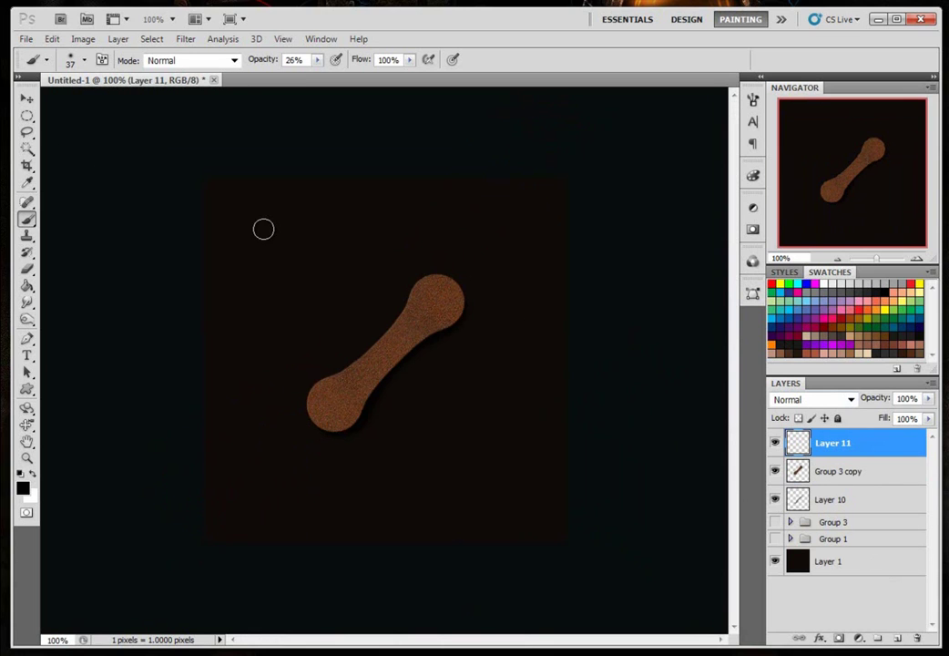
# - Draw a small elliptical circle on the link's lower end and fill it black
pyautogui.moveTo(27, 125); pyautogui.dragTo(69, 134)
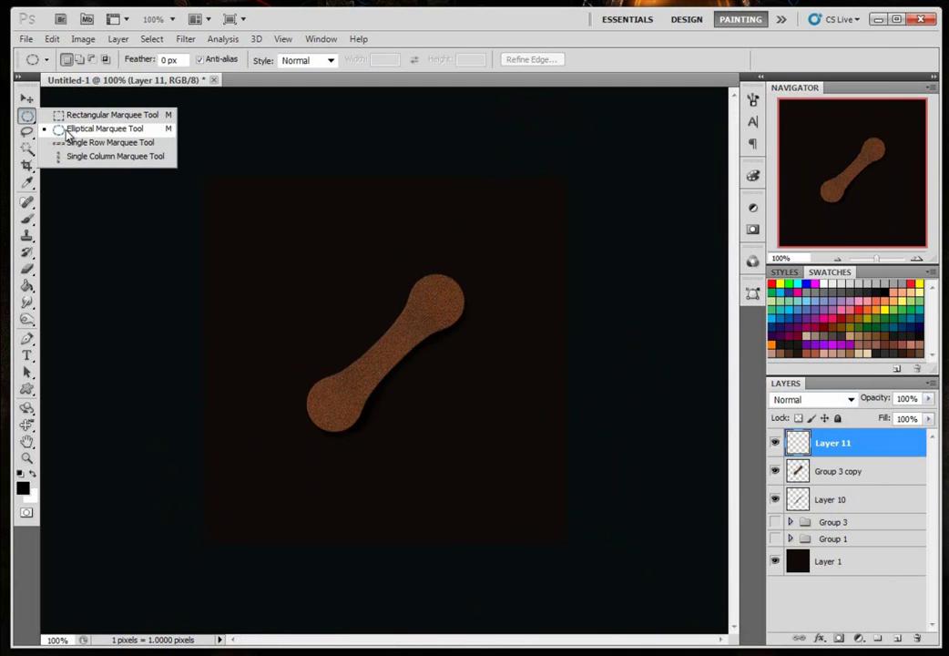
pyautogui.moveTo(68, 135); pyautogui.dragTo(69, 135)
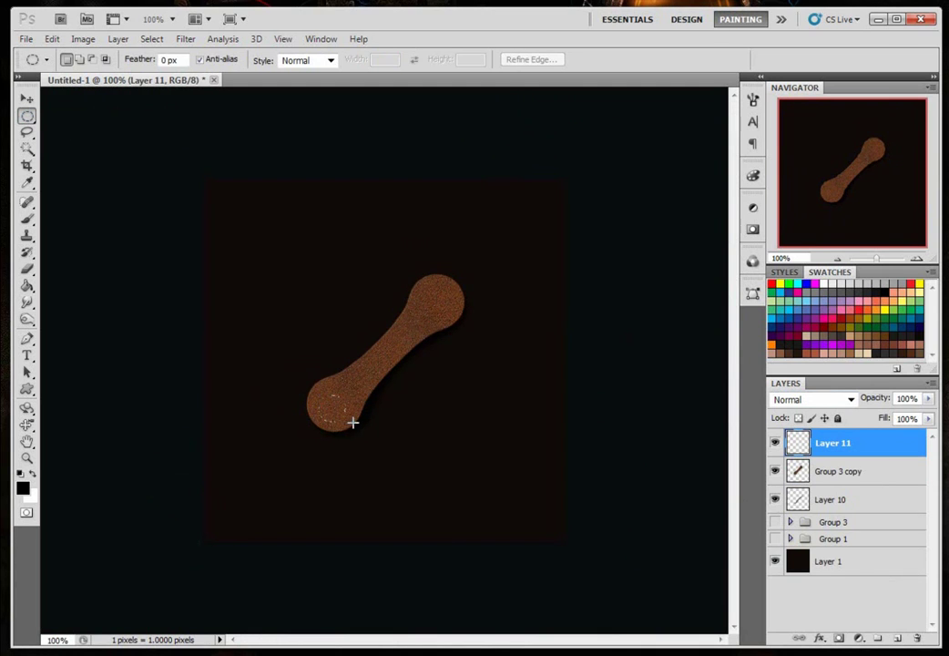
pyautogui.moveTo(379, 433); pyautogui.dragTo(350, 423)
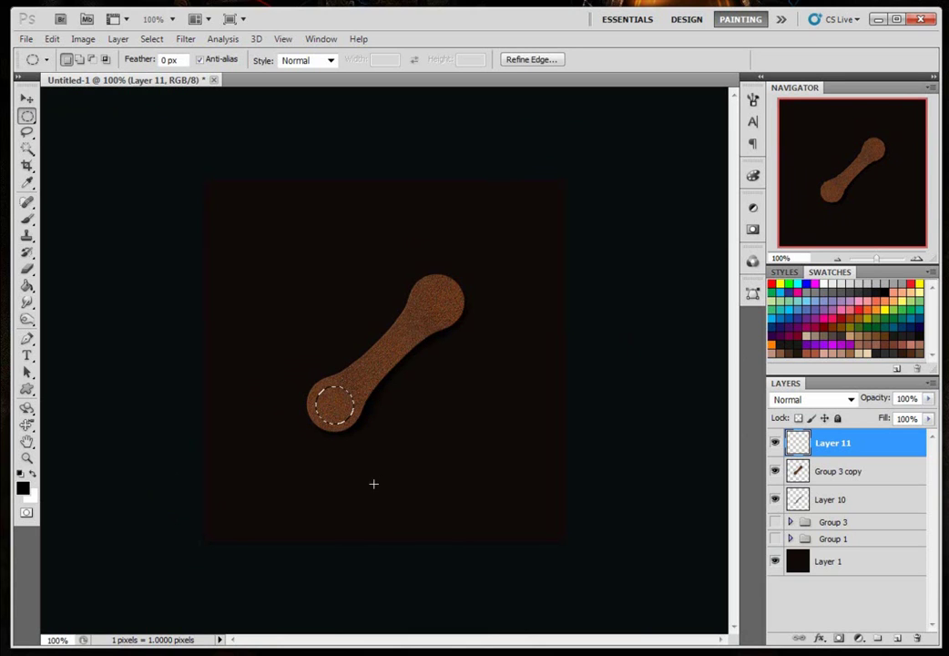
pyautogui.moveTo(30, 287); pyautogui.dragTo(85, 298)
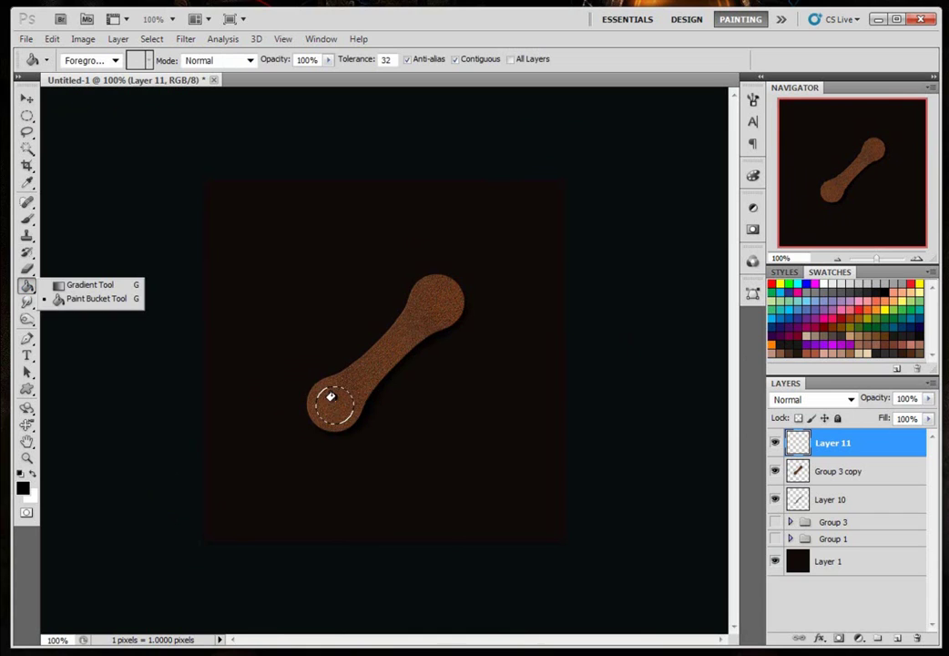
pyautogui.click(332, 397)
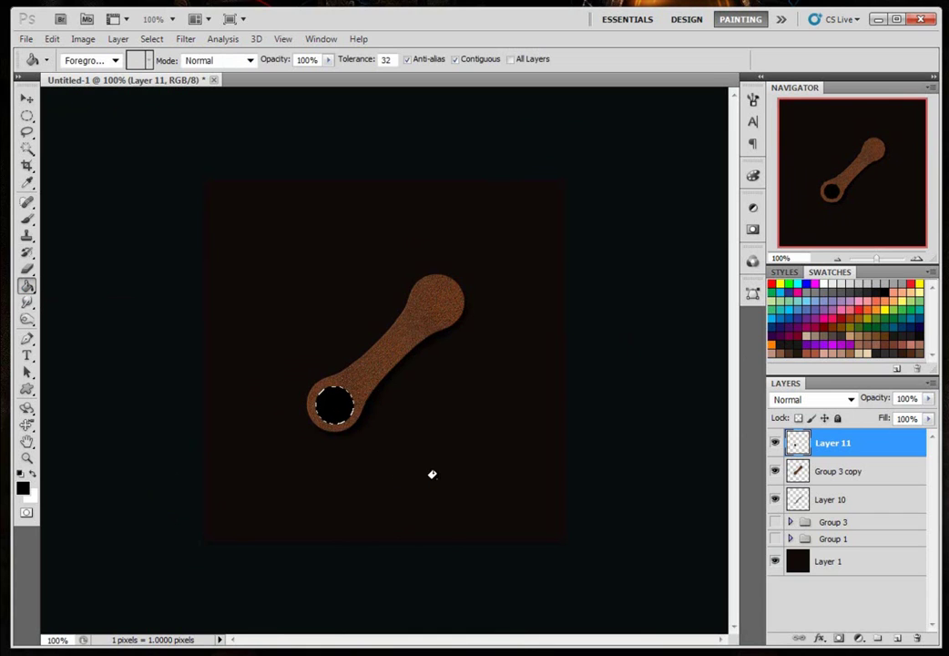
pyautogui.hotkey('ctrl', 'd')
# - Duplicate the circle as Layer 11 copy, load Layer 11 as a selection, hide it, and add Layer 12
pyautogui.hotkey('ctrl', 'j')
pyautogui.click(865, 472)
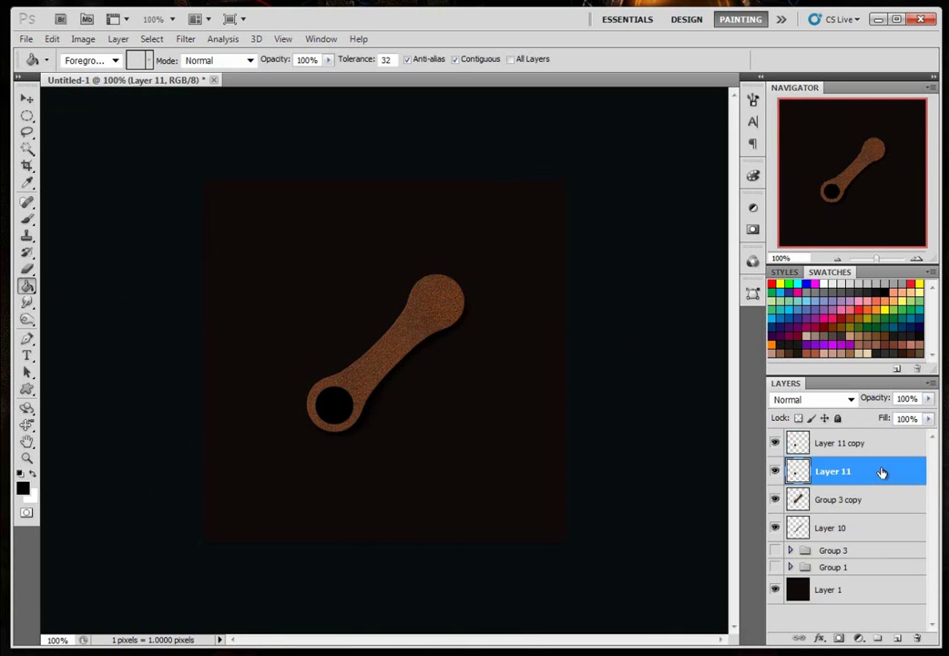
pyautogui.keyDown('ctrl'); pyautogui.click(797, 471); pyautogui.keyUp('ctrl')
pyautogui.click(775, 472)
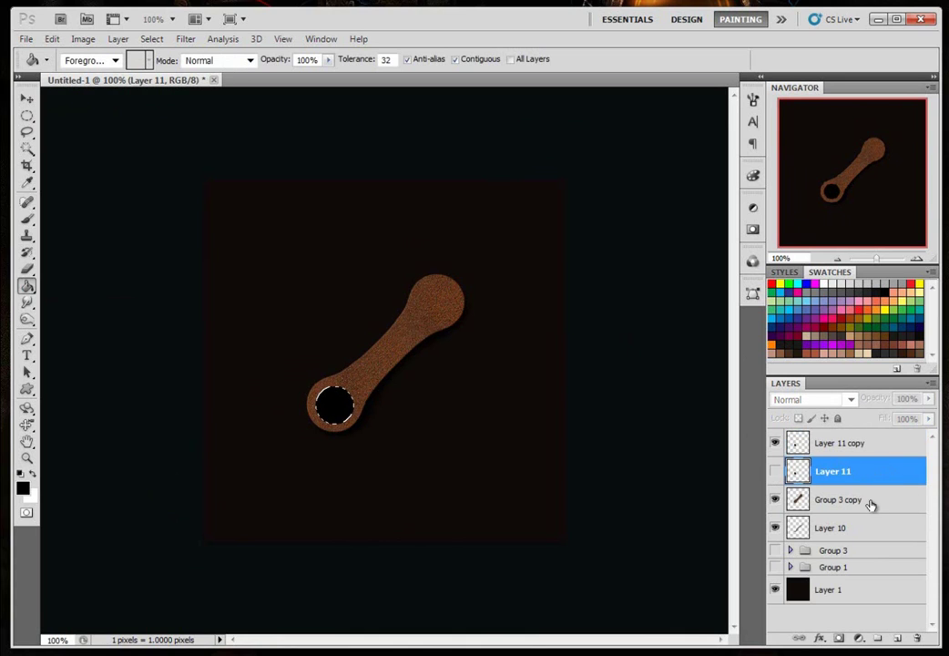
pyautogui.click(897, 637)
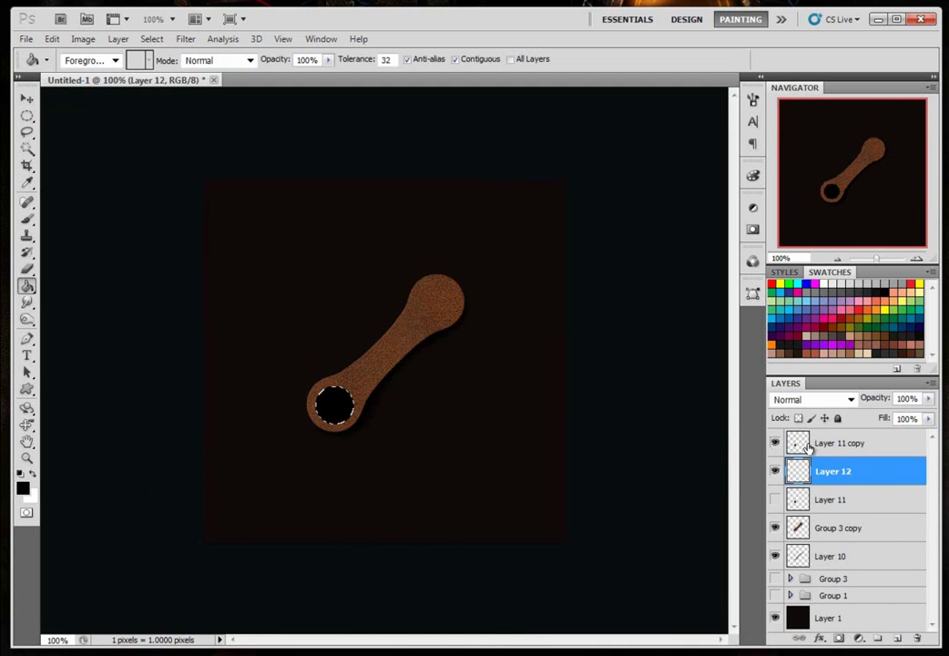
# - Fill the circle selection white on Layer 12 and nudge it up and right
pyautogui.click(33, 474)
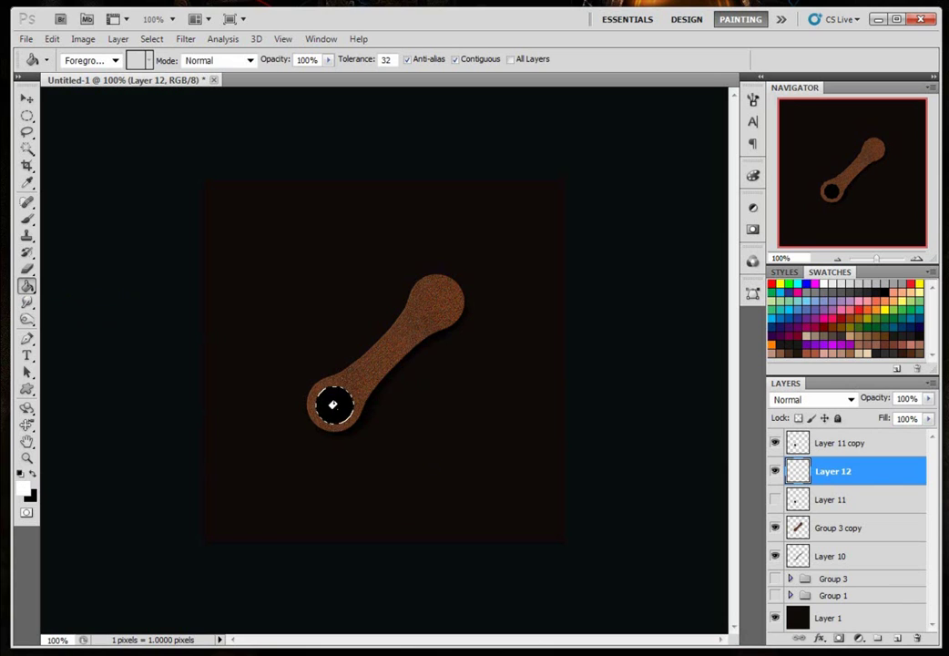
pyautogui.hotkey('ctrl', 'd')
pyautogui.click(28, 98)
pyautogui.press('Up')
pyautogui.press('Up')
pyautogui.press('Right')
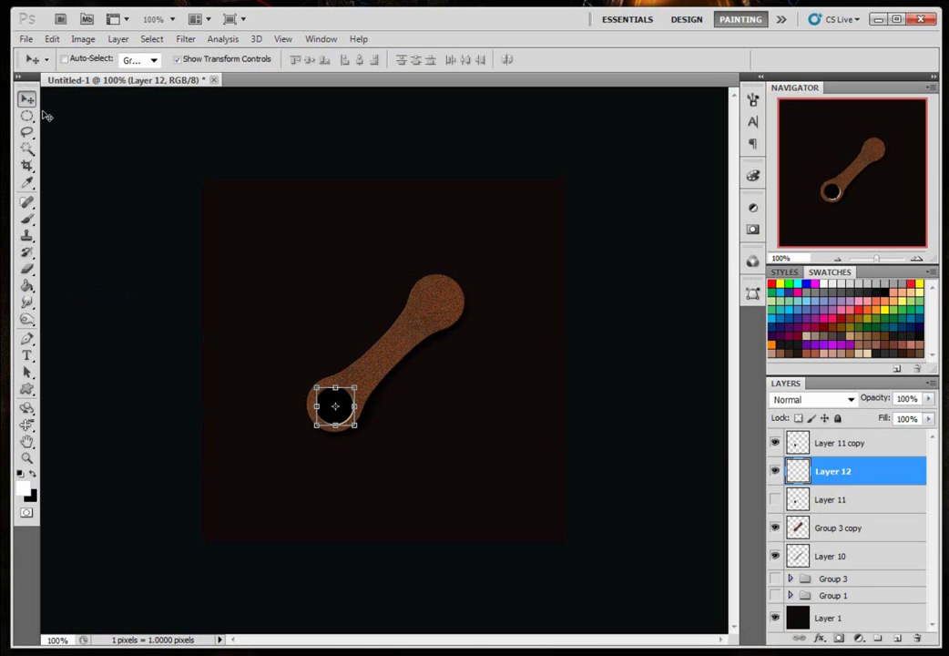
# - Blend Layer 12 with Lighten at 32% opacity and hide it
pyautogui.click(848, 402)
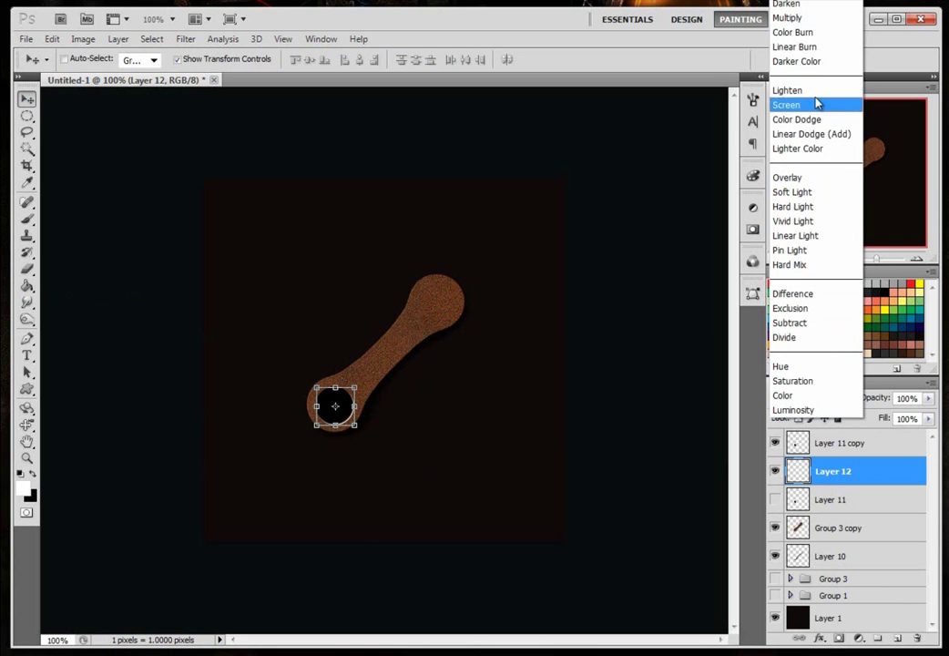
pyautogui.click(815, 91)
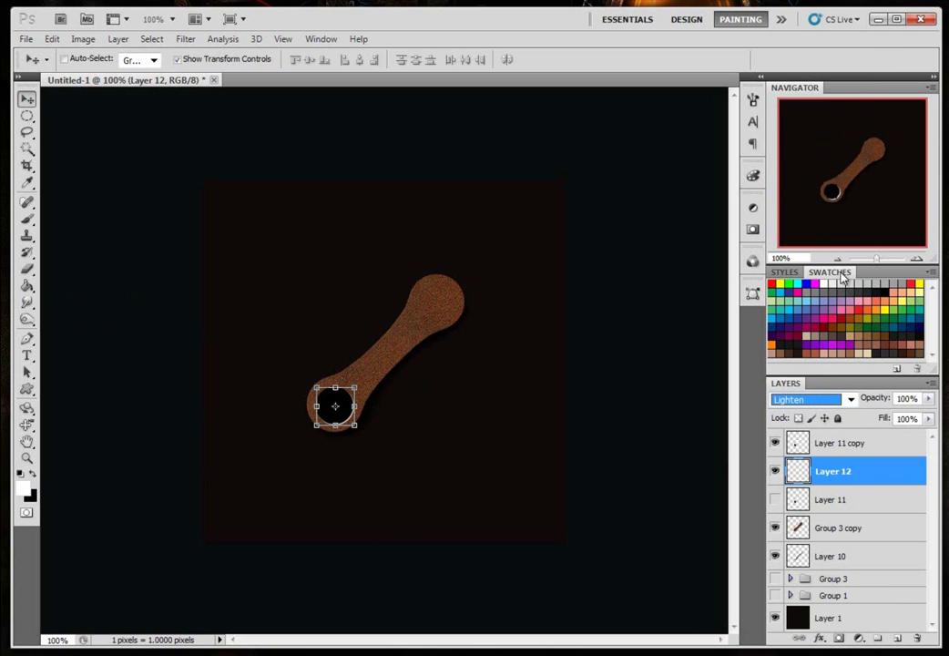
pyautogui.click(928, 398)
pyautogui.click(178, 59)
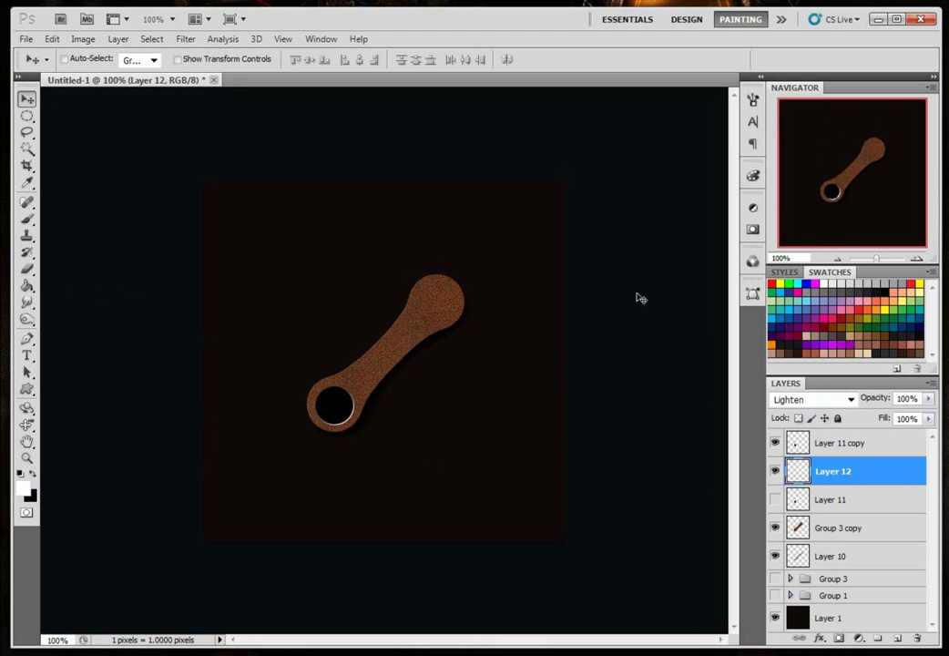
pyautogui.moveTo(931, 401); pyautogui.dragTo(917, 417)
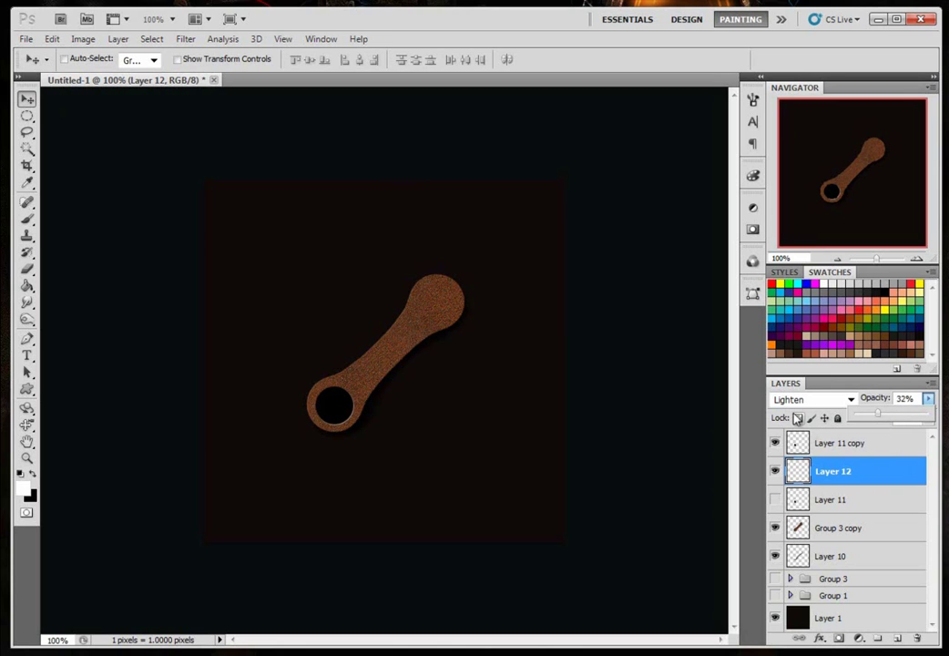
pyautogui.click(775, 472)
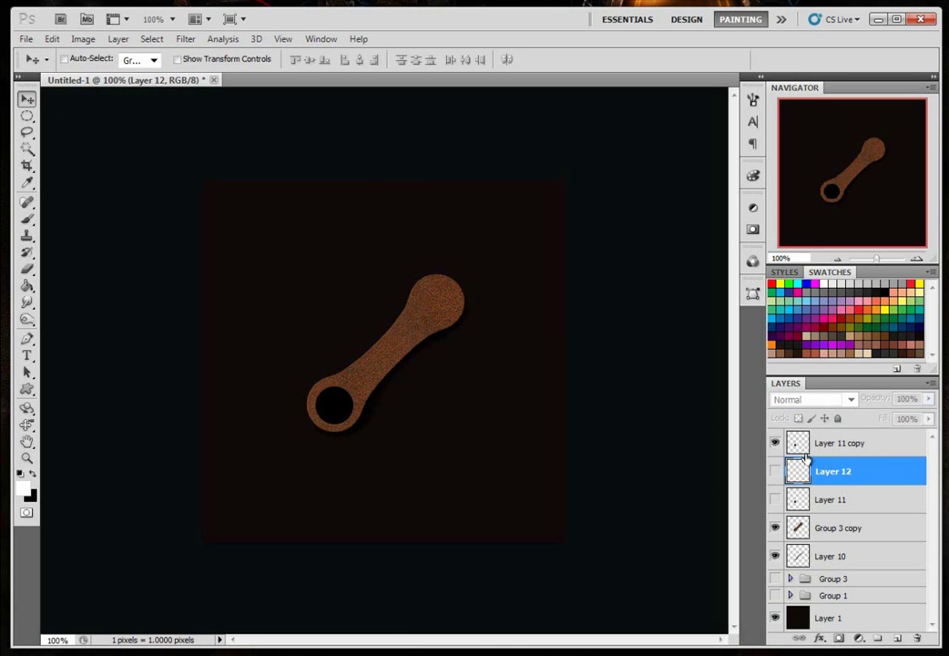
# - Select Layer 11 copy and toggle its visibility to compare the black hole
pyautogui.click(834, 445)
pyautogui.click(775, 443)
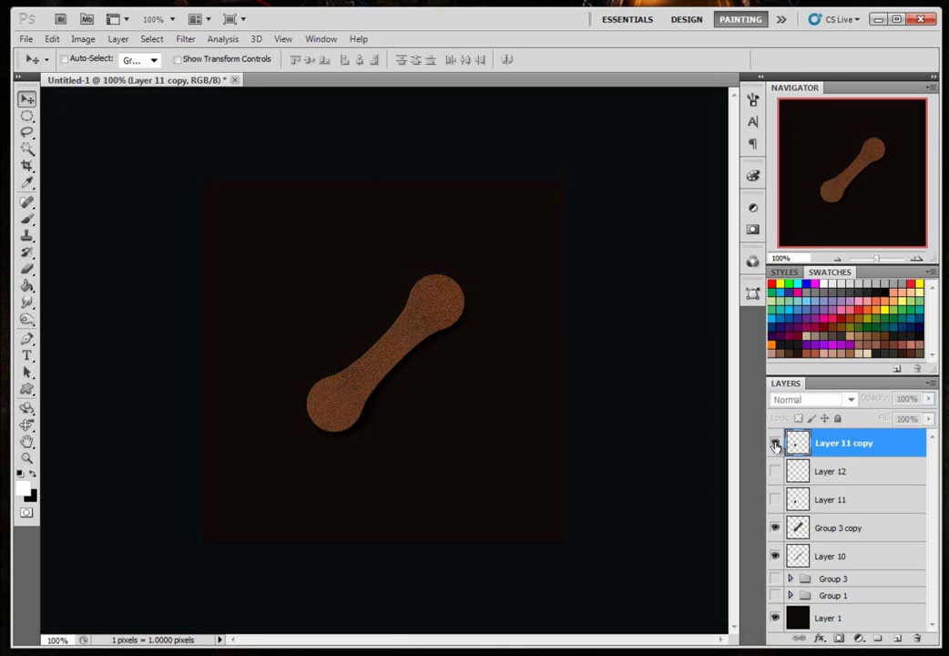
pyautogui.click(775, 443)
pyautogui.click(774, 444)
pyautogui.click(774, 443)
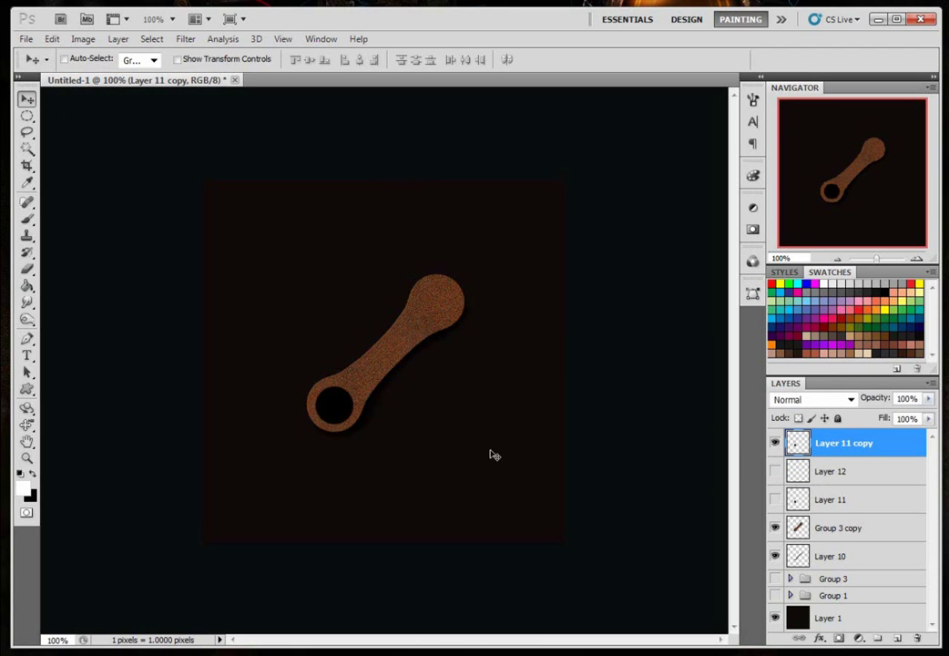
pyautogui.click(775, 444)
pyautogui.click(774, 444)
# - Load the hole as a selection, hide the black hole, add a layer, and pick dark brown #301b10
pyautogui.keyDown('ctrl'); pyautogui.click(791, 454); pyautogui.keyUp('ctrl')
pyautogui.click(775, 443)
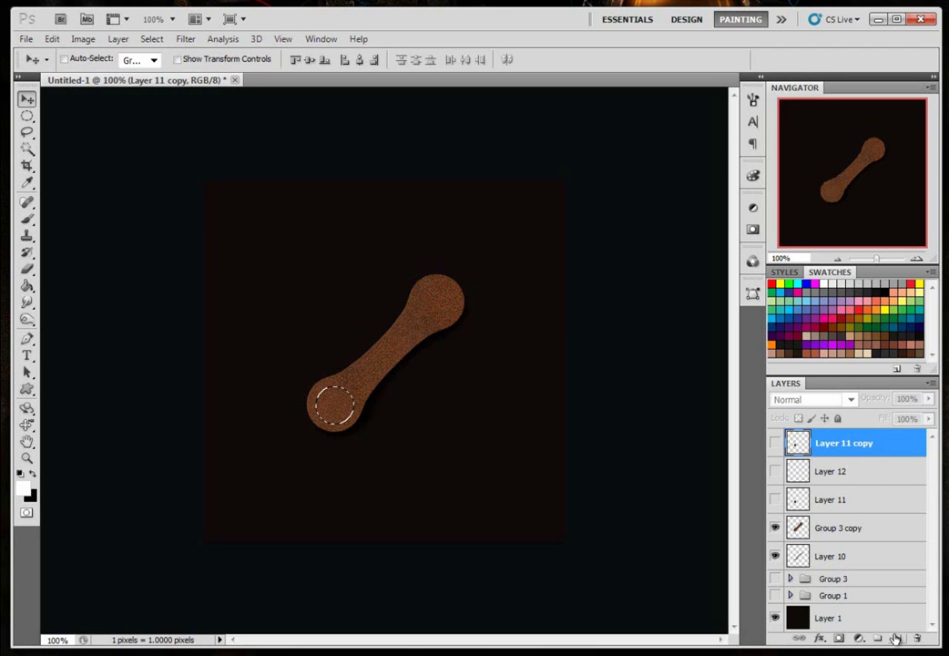
pyautogui.click(895, 638)
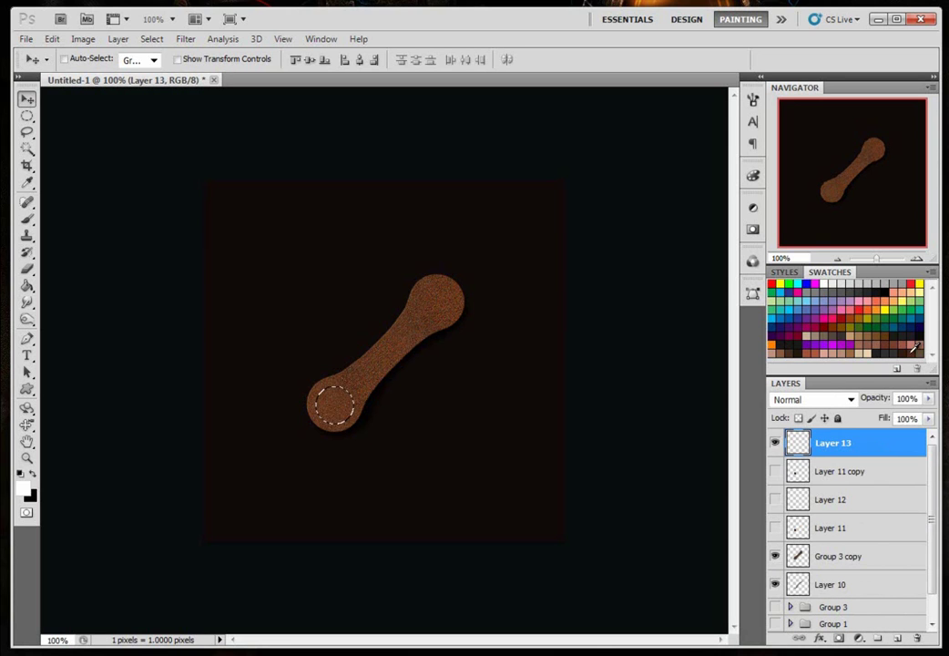
pyautogui.click(906, 352)
pyautogui.press('i')
pyautogui.click(22, 488)
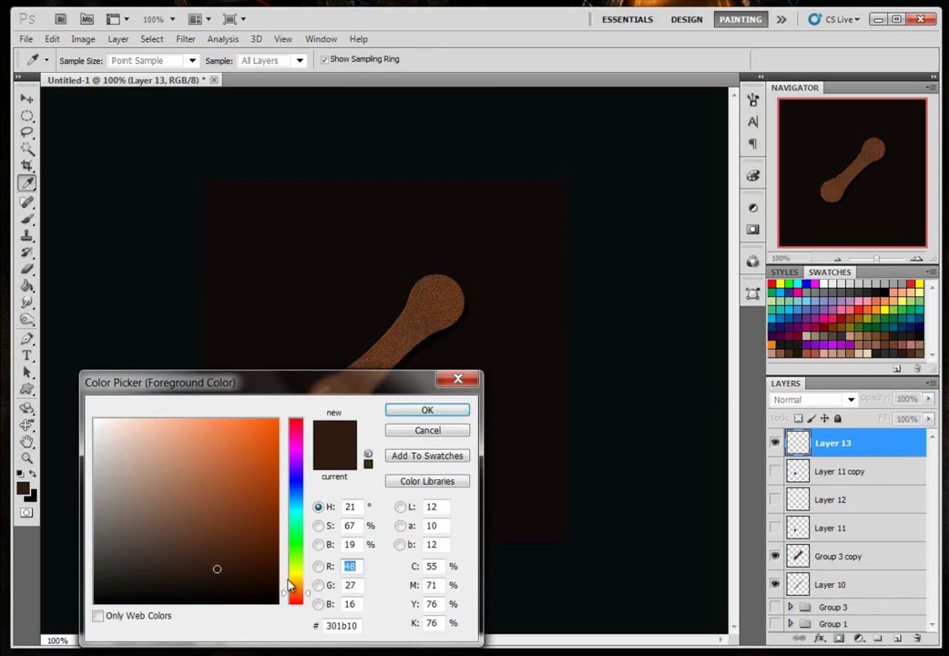
pyautogui.click(455, 416)
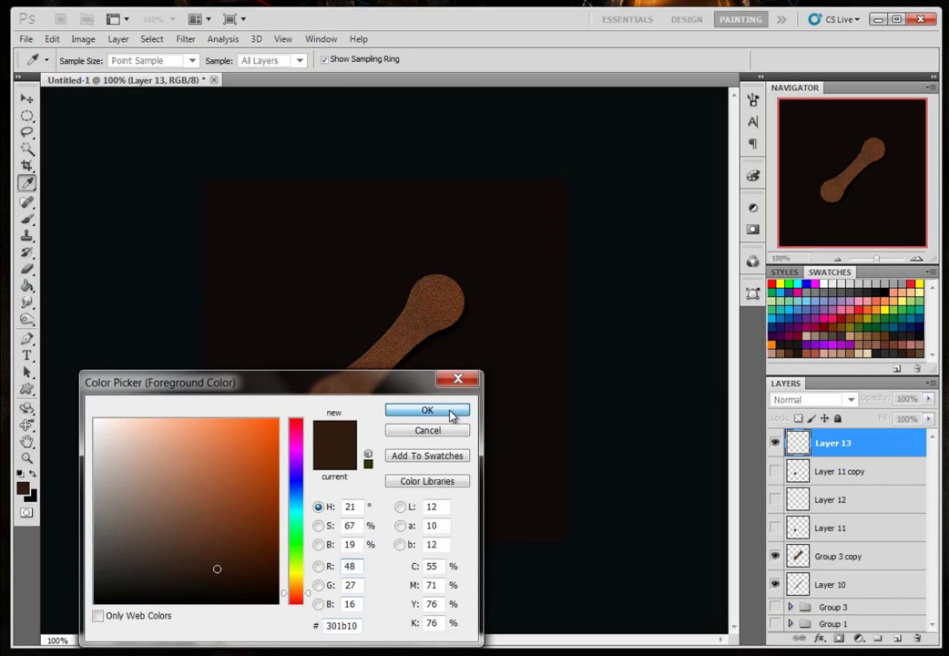
# - Flood-fill the hole selection with dark brown on Layer 13, then add an empty Layer 14
pyautogui.press('v')
pyautogui.click(28, 288)
pyautogui.click(337, 402)
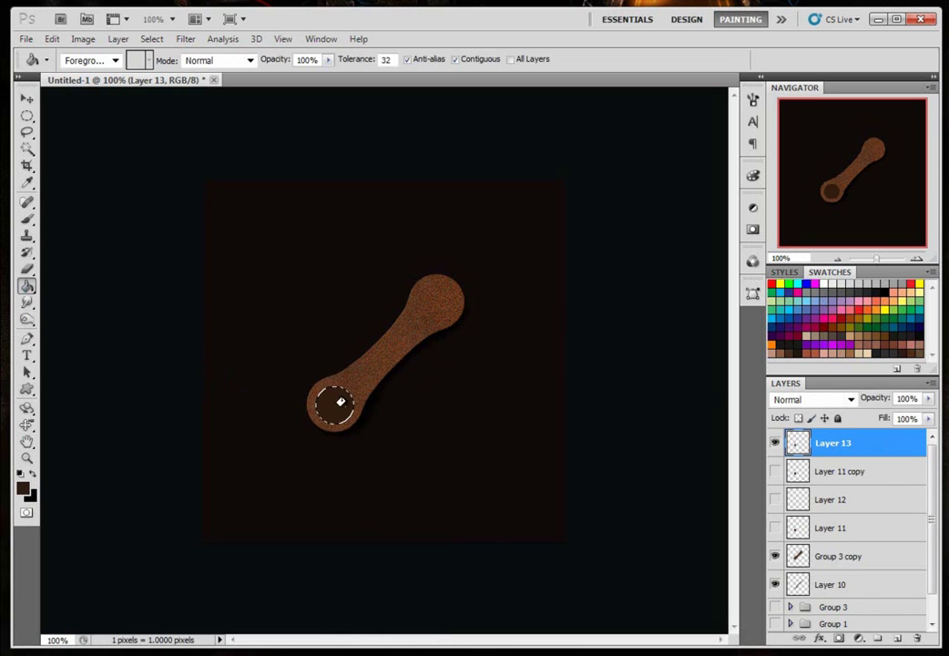
pyautogui.click(896, 638)
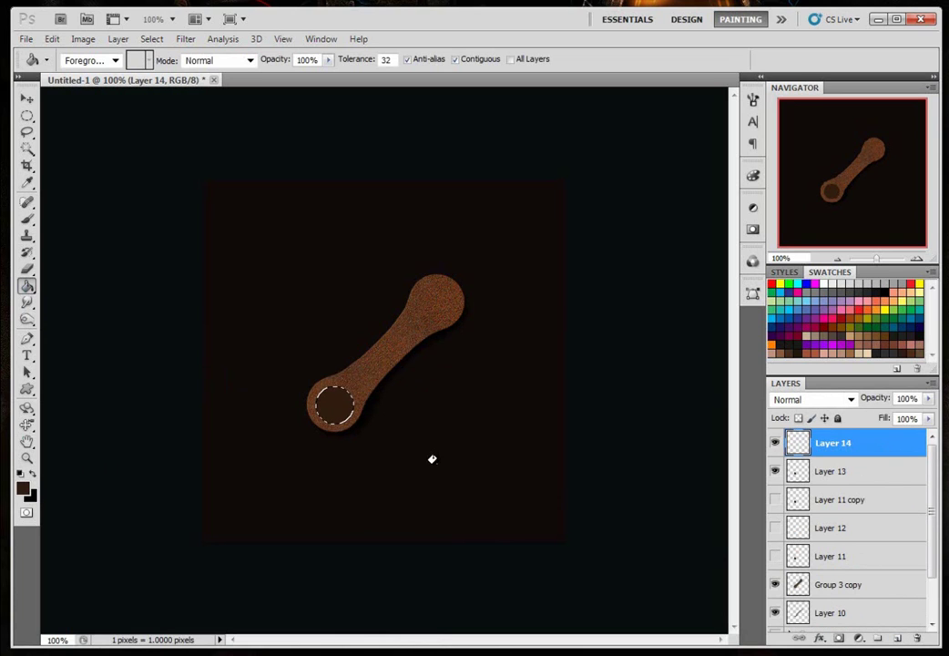
# - Fill the hole selection white on Layer 14, then offset it and delete to leave an upper-left rim
pyautogui.click(33, 476)
pyautogui.click(23, 487)
pyautogui.moveTo(245, 507)
pyautogui.mouseDown()
pyautogui.moveTo(114, 450)
pyautogui.moveTo(69, 393)
pyautogui.mouseUp()
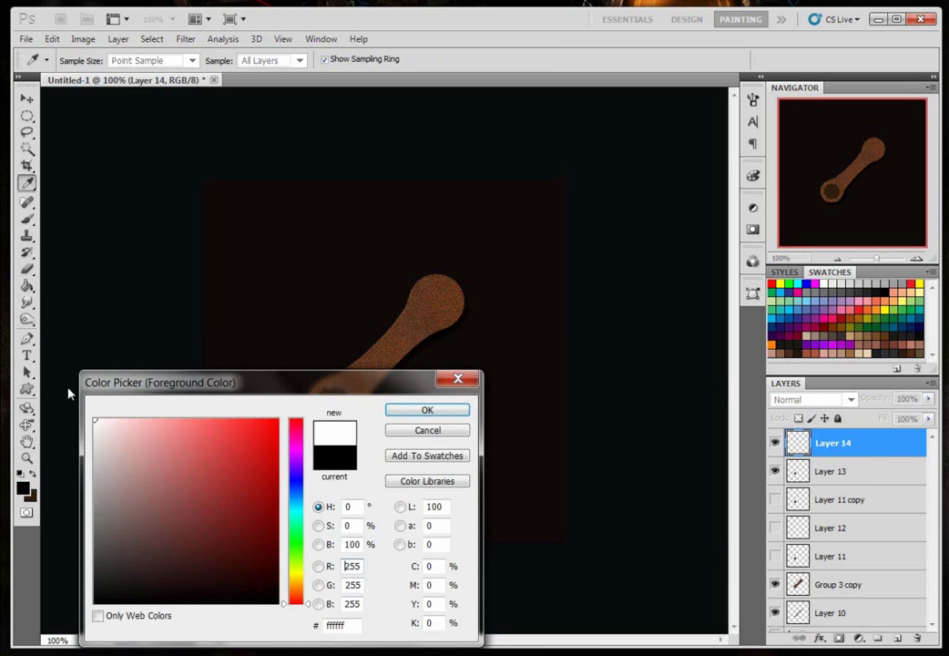
pyautogui.click(401, 412)
pyautogui.press('g')
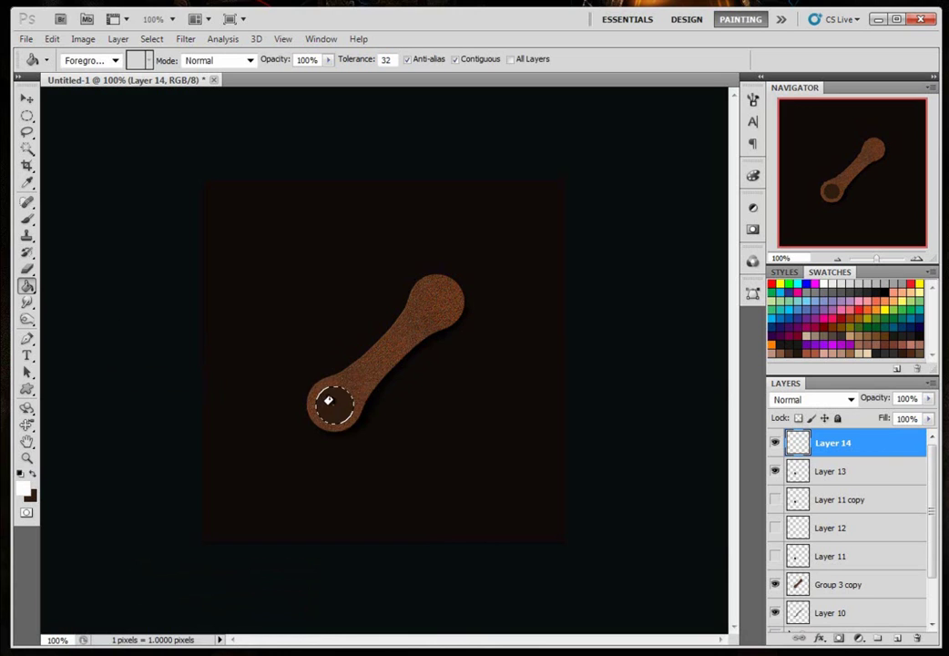
pyautogui.click(330, 401)
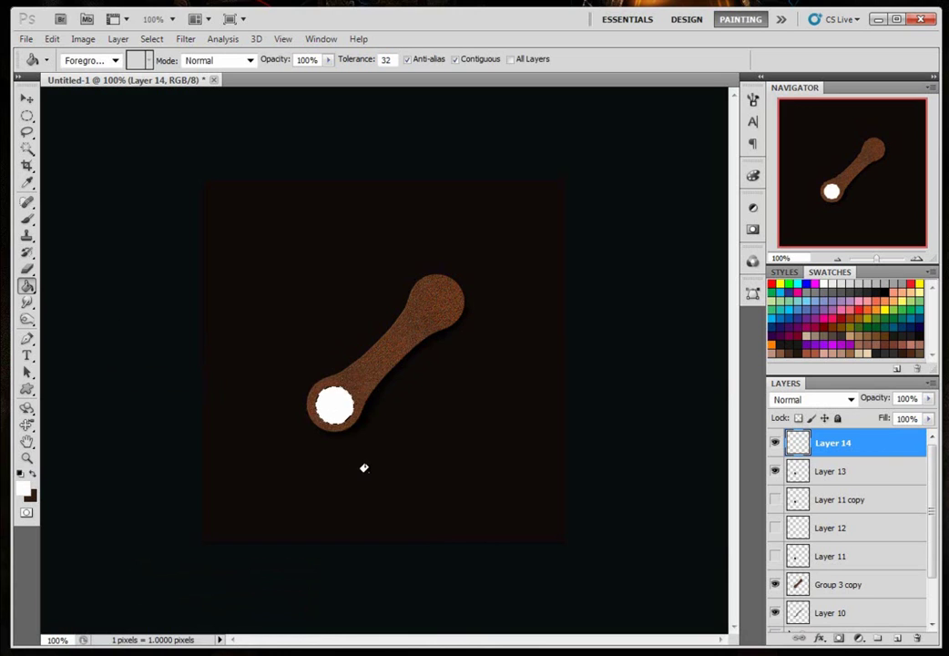
pyautogui.click(28, 116)
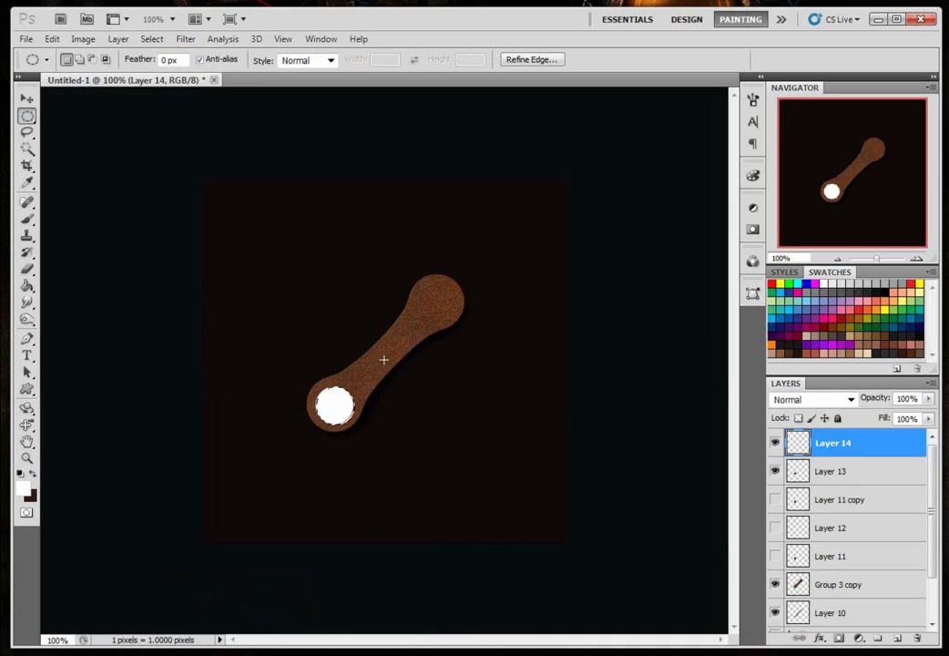
pyautogui.press('Delete')
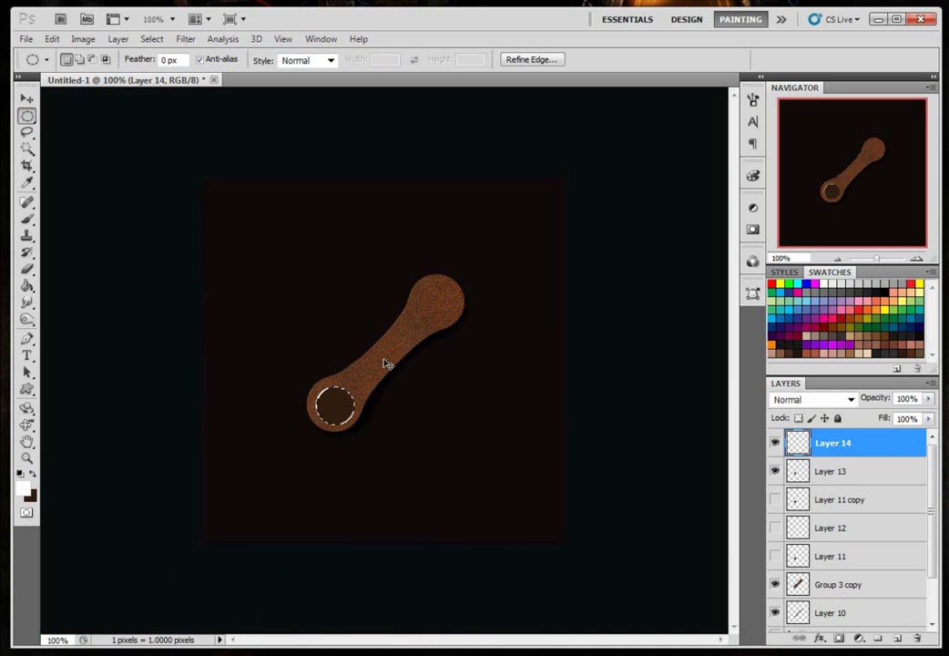
pyautogui.hotkey('ctrl', 'd')
# - Blend the rim layer in Lighten mode at 34% opacity, then select Layer 13
pyautogui.click(930, 399)
pyautogui.moveTo(930, 415)
pyautogui.mouseDown()
pyautogui.moveTo(890, 417)
pyautogui.moveTo(938, 416)
pyautogui.mouseUp()
pyautogui.click(853, 398)
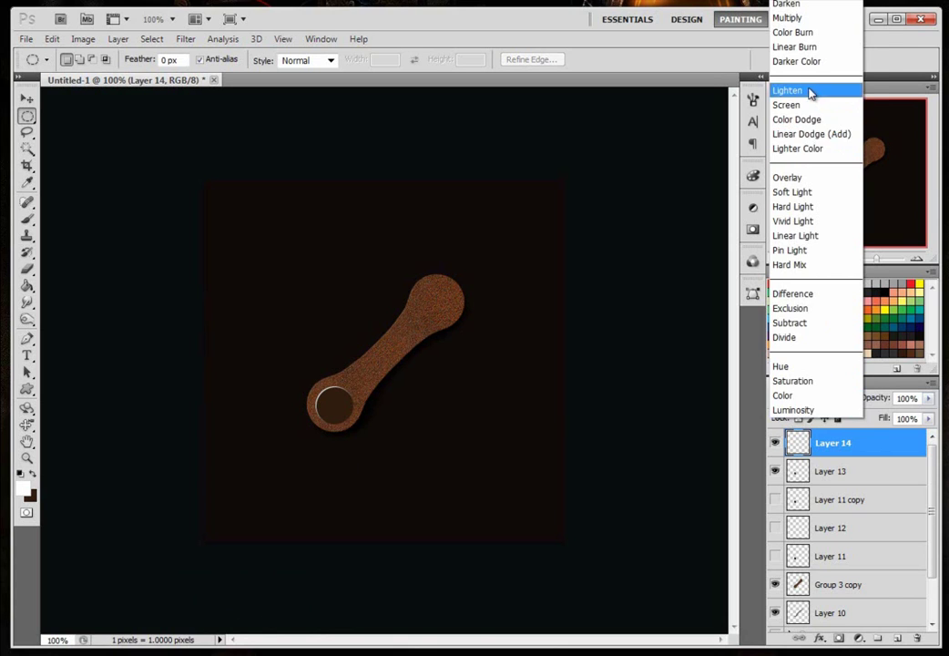
pyautogui.click(809, 91)
pyautogui.moveTo(921, 418); pyautogui.dragTo(878, 418)
pyautogui.click(839, 473)
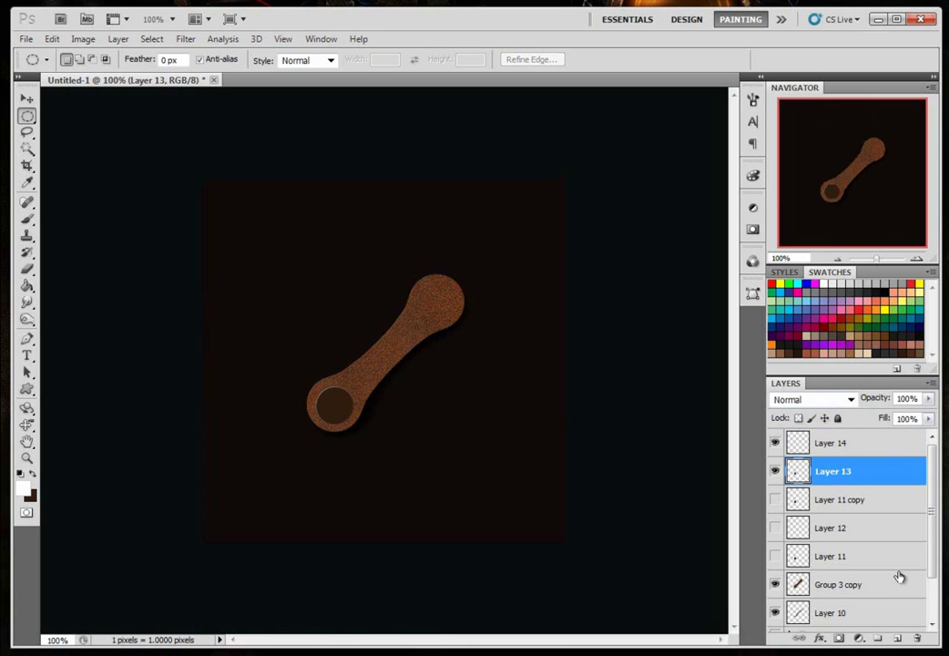
# - Add a new layer and choose the 198 px textured brush
pyautogui.click(897, 640)
pyautogui.click(775, 444)
pyautogui.click(775, 444)
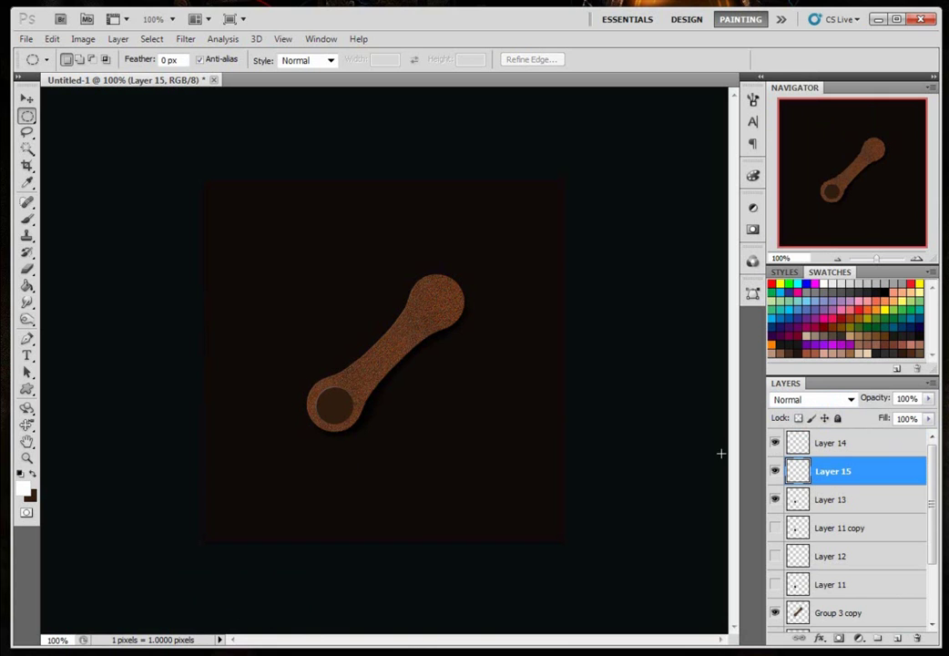
pyautogui.click(26, 219)
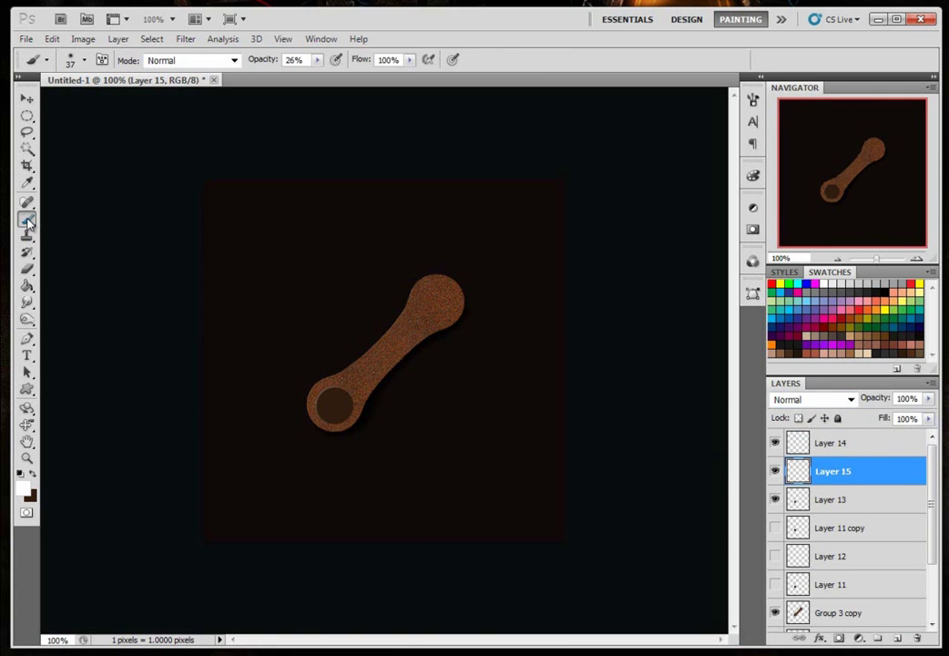
pyautogui.rightClick(355, 315)
pyautogui.moveTo(523, 416); pyautogui.dragTo(524, 446)
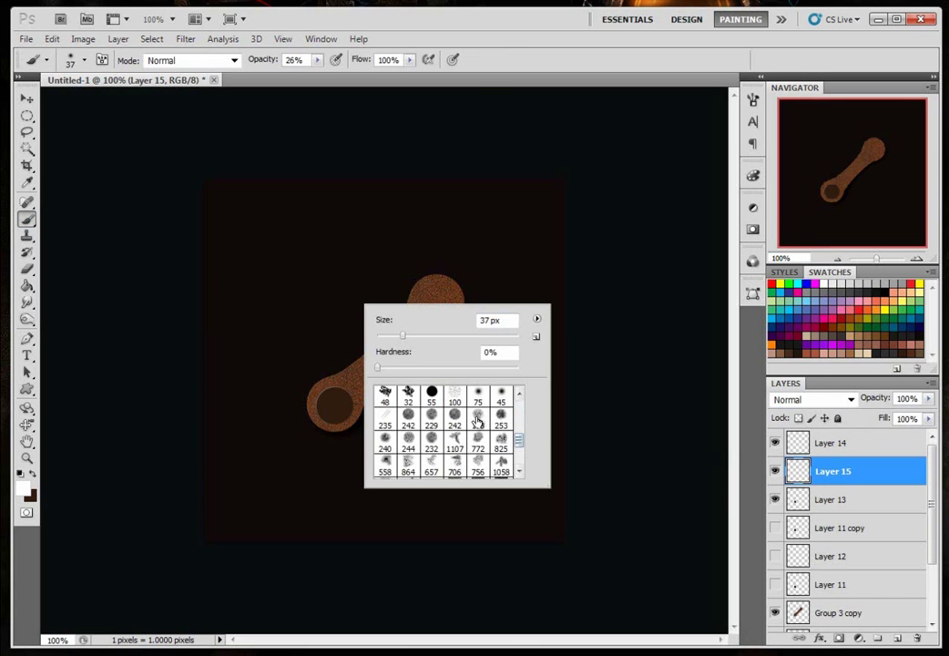
pyautogui.click(477, 417)
pyautogui.click(427, 59)
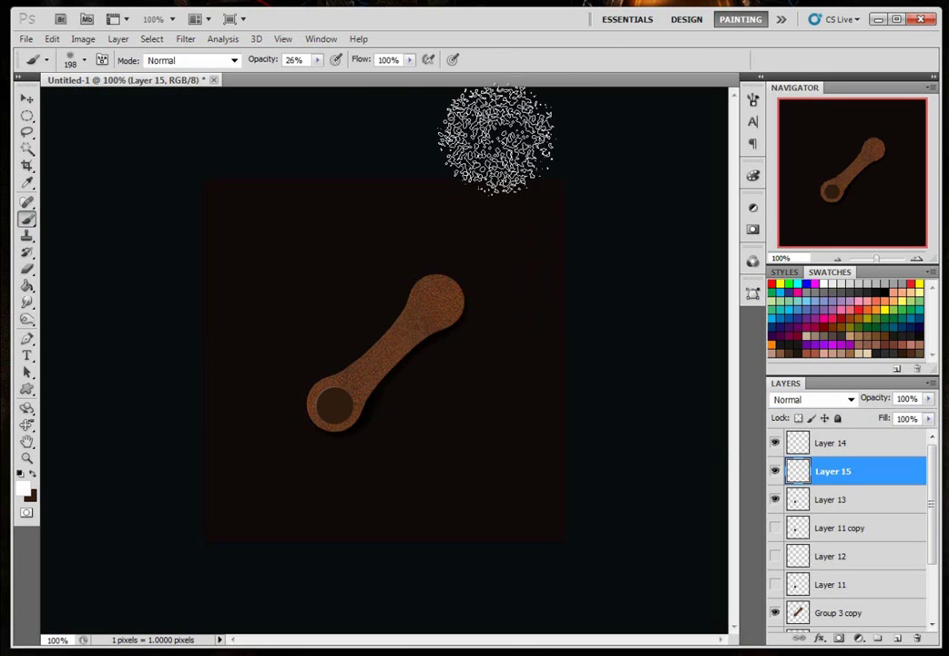
# - Paint a brown glow around the ring end and apply Sharpen twice
pyautogui.click(32, 474)
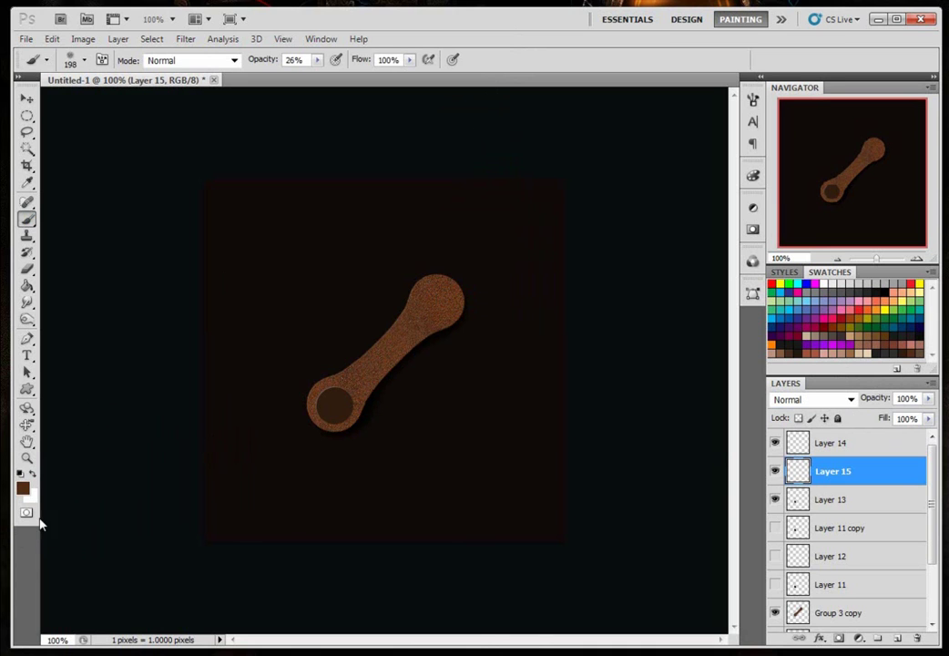
pyautogui.click(25, 489)
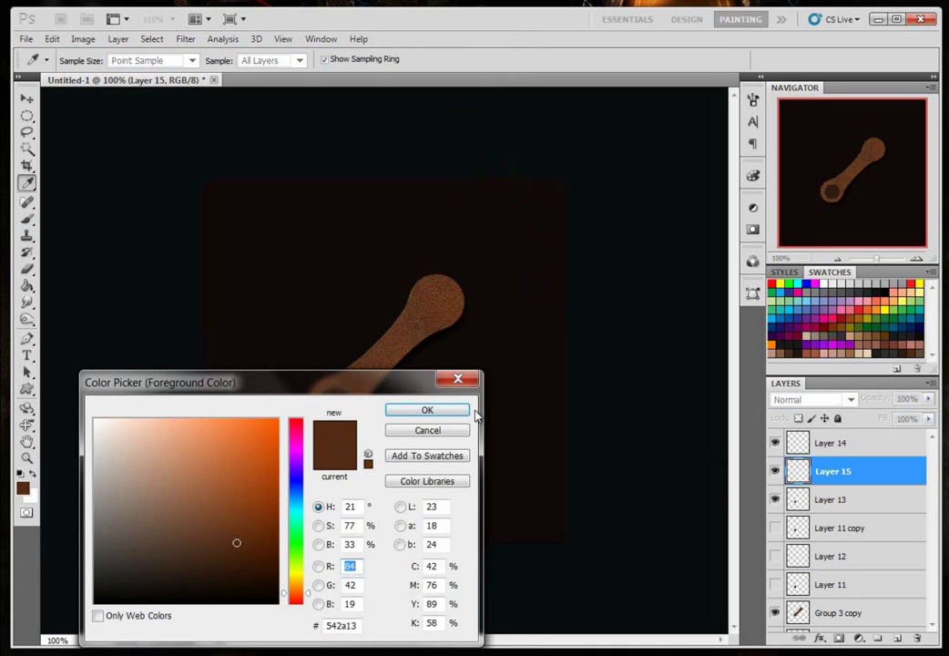
pyautogui.click(446, 413)
pyautogui.moveTo(343, 437)
pyautogui.mouseDown()
pyautogui.moveTo(380, 476)
pyautogui.moveTo(368, 465)
pyautogui.moveTo(358, 439)
pyautogui.moveTo(399, 481)
pyautogui.moveTo(315, 435)
pyautogui.moveTo(273, 463)
pyautogui.moveTo(285, 417)
pyautogui.moveTo(305, 493)
pyautogui.moveTo(312, 464)
pyautogui.moveTo(367, 463)
pyautogui.moveTo(385, 423)
pyautogui.mouseUp()
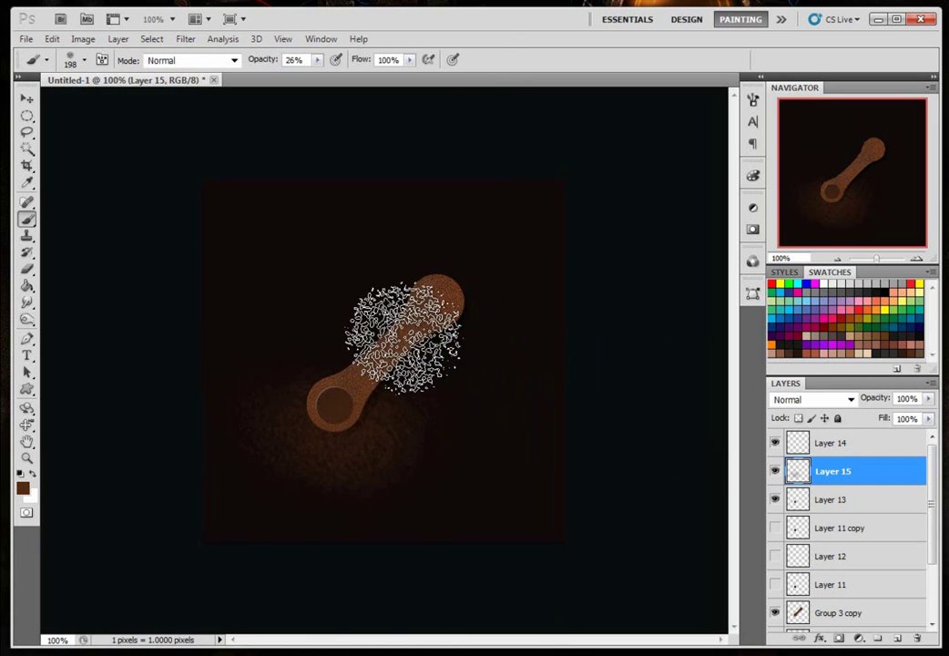
pyautogui.click(184, 38)
pyautogui.click(208, 57)
pyautogui.click(185, 39)
pyautogui.click(201, 56)
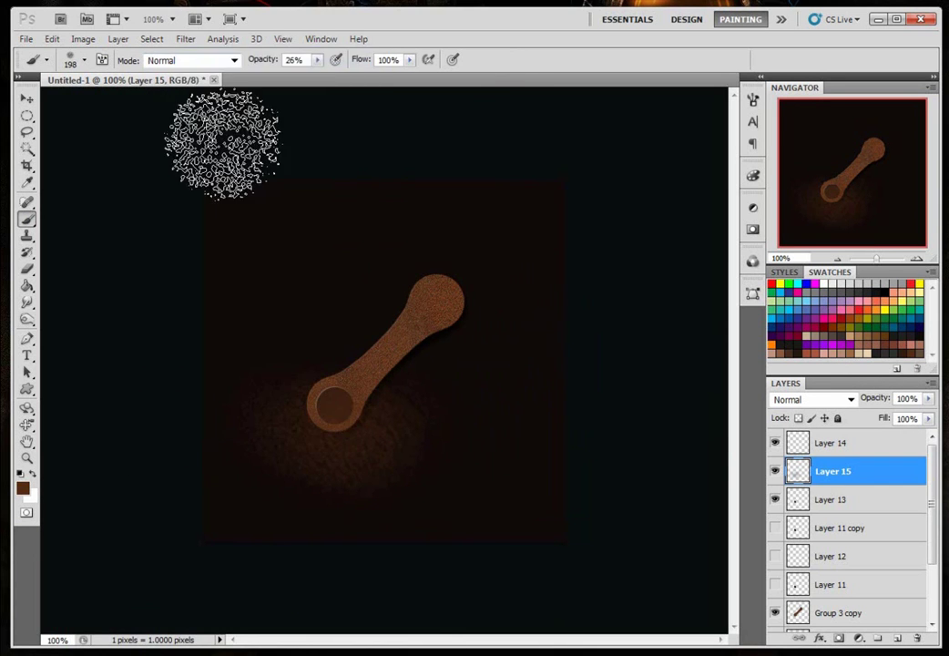
# - Darken the paint colour to deep brown #2b1407, sharpen the glow again, and add an empty Layer 16
pyautogui.click(24, 488)
pyautogui.moveTo(269, 557); pyautogui.dragTo(247, 572)
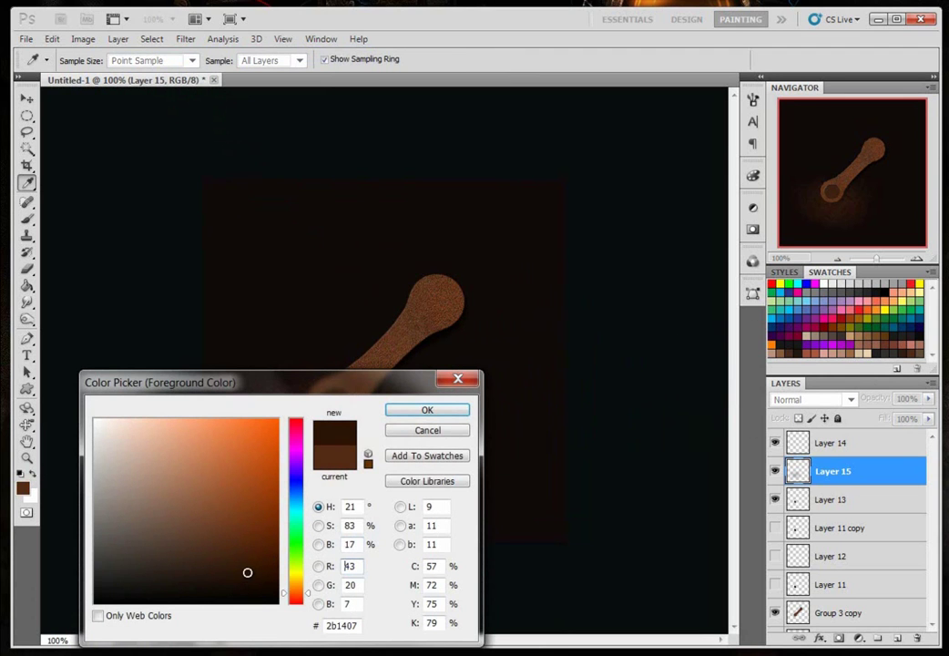
pyautogui.click(424, 411)
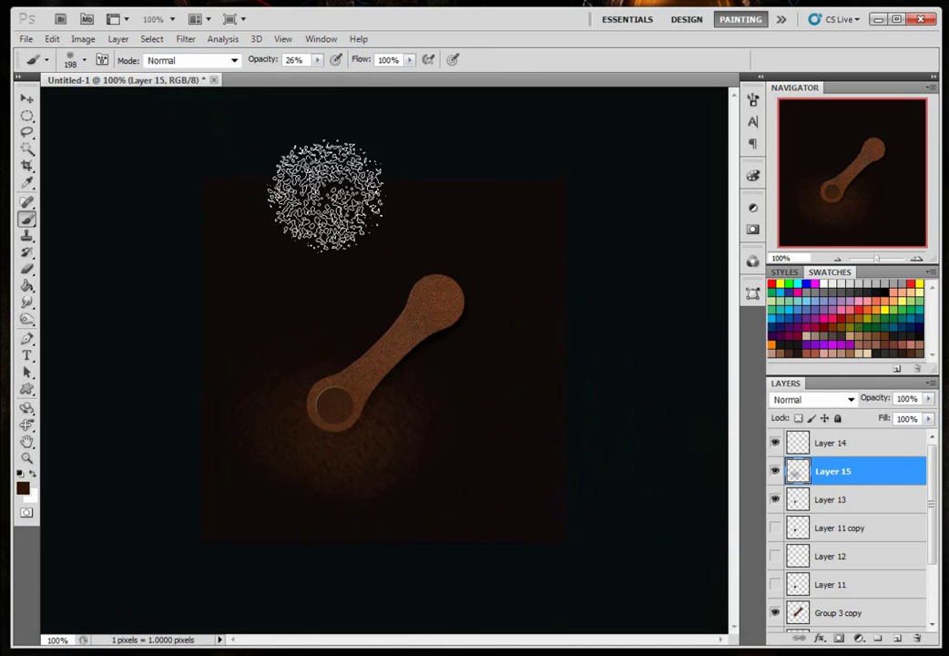
pyautogui.click(185, 39)
pyautogui.click(197, 57)
pyautogui.click(897, 639)
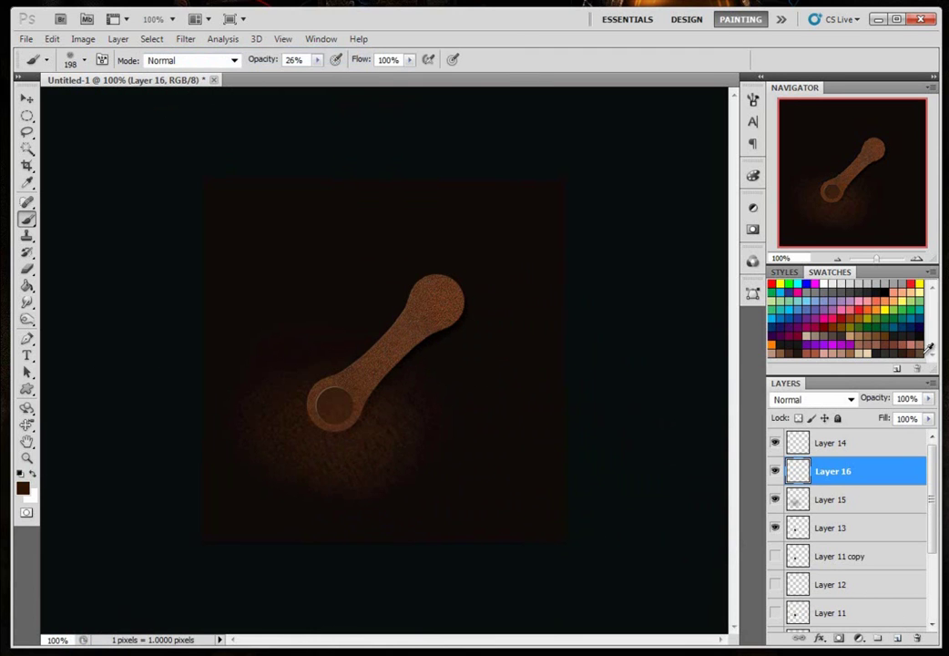
# - Paint a brighter brown glow around the ring end on Layer 16 and sharpen it three times
pyautogui.press('i')
pyautogui.click(23, 487)
pyautogui.click(258, 513)
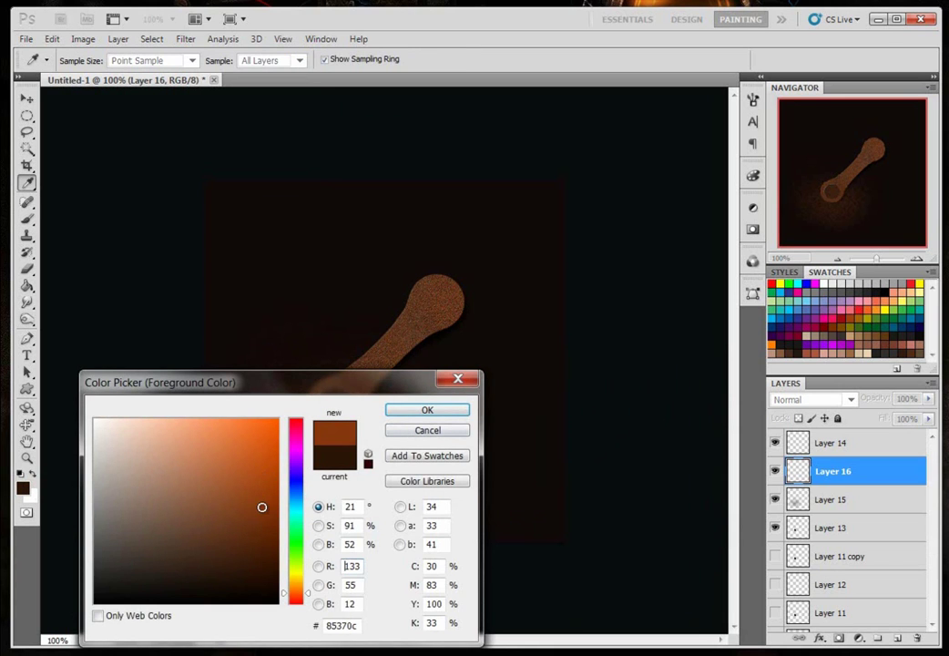
pyautogui.click(427, 410)
pyautogui.press('b')
pyautogui.moveTo(365, 451)
pyautogui.mouseDown()
pyautogui.moveTo(371, 434)
pyautogui.moveTo(391, 434)
pyautogui.moveTo(350, 360)
pyautogui.moveTo(391, 382)
pyautogui.mouseUp()
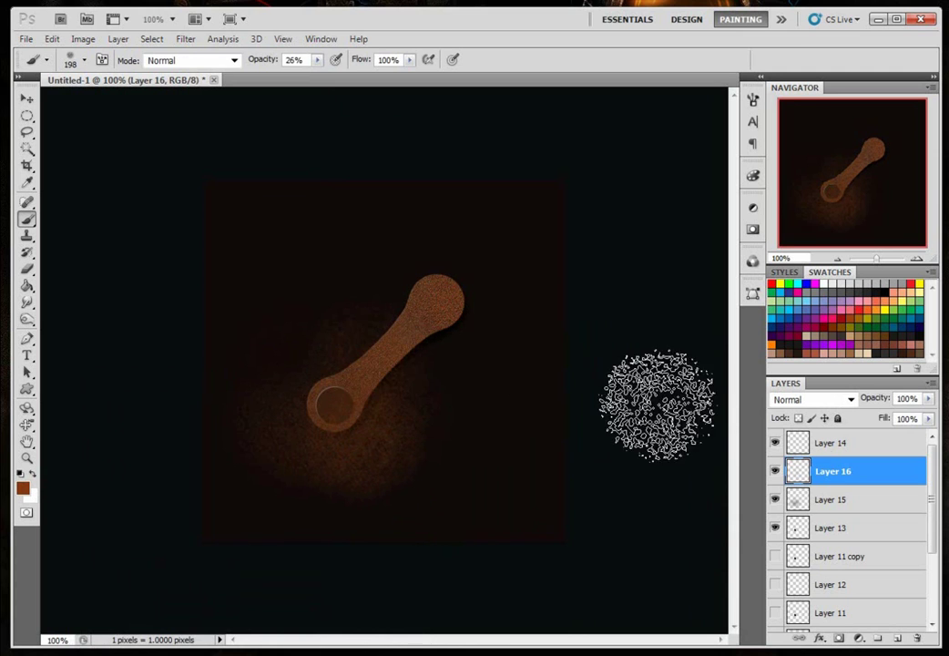
pyautogui.click(186, 39)
pyautogui.click(200, 57)
pyautogui.click(185, 40)
pyautogui.click(204, 57)
pyautogui.click(188, 40)
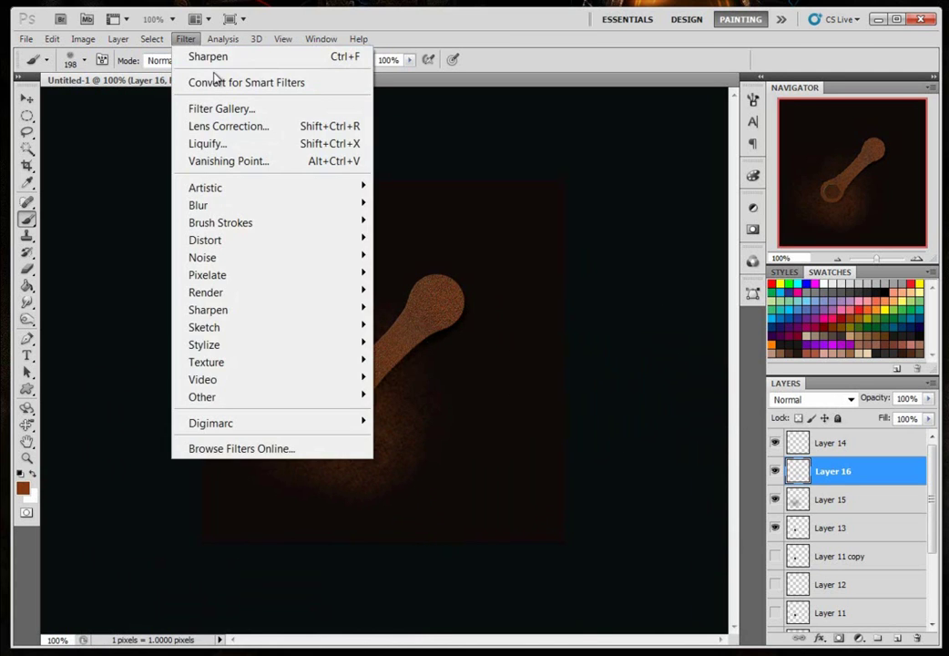
pyautogui.click(194, 57)
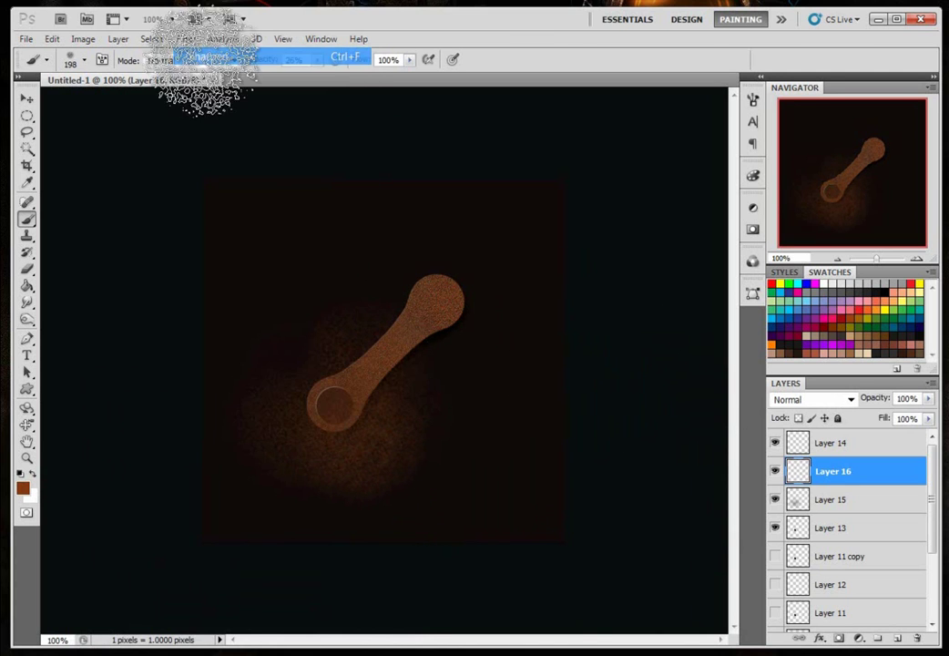
# - Merge Layers 15 and 16 into one glow layer and sharpen it
pyautogui.keyDown('ctrl'); pyautogui.click(834, 499); pyautogui.keyUp('ctrl')
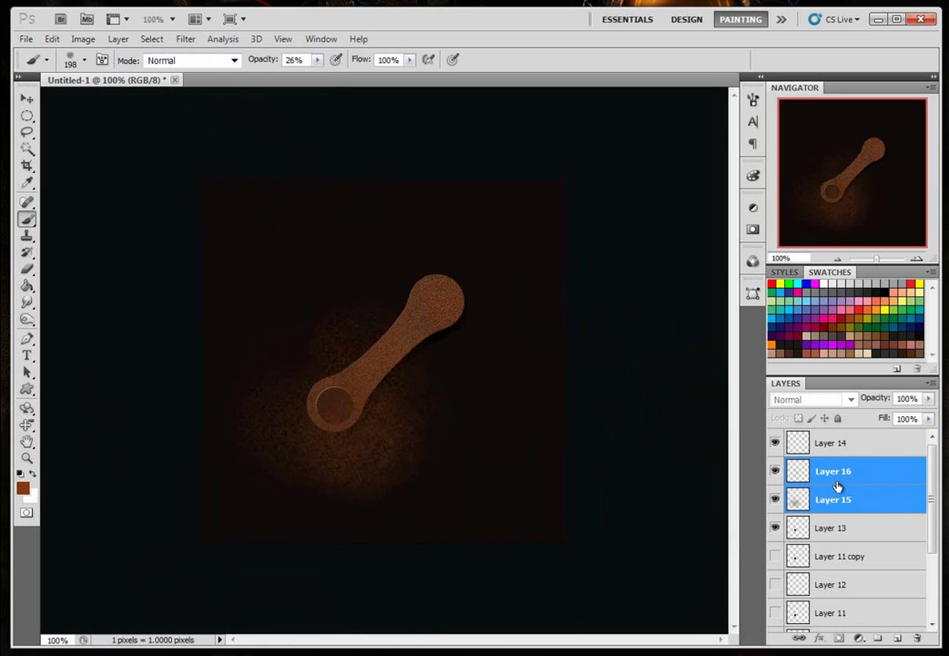
pyautogui.click(775, 446)
pyautogui.click(775, 443)
pyautogui.hotkey('ctrl', 'e')
pyautogui.click(775, 471)
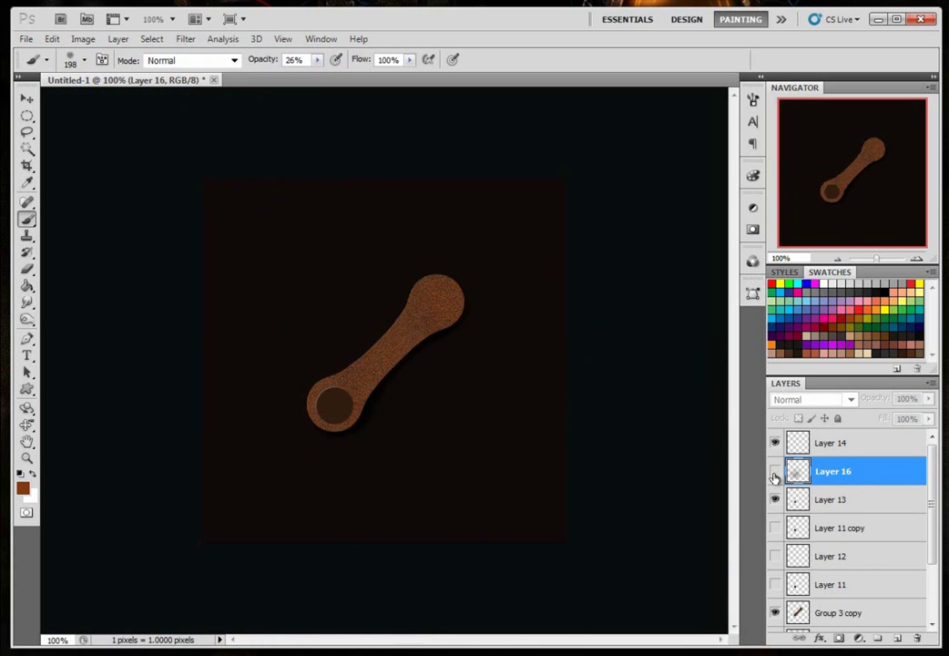
pyautogui.click(775, 470)
pyautogui.click(189, 40)
pyautogui.click(204, 61)
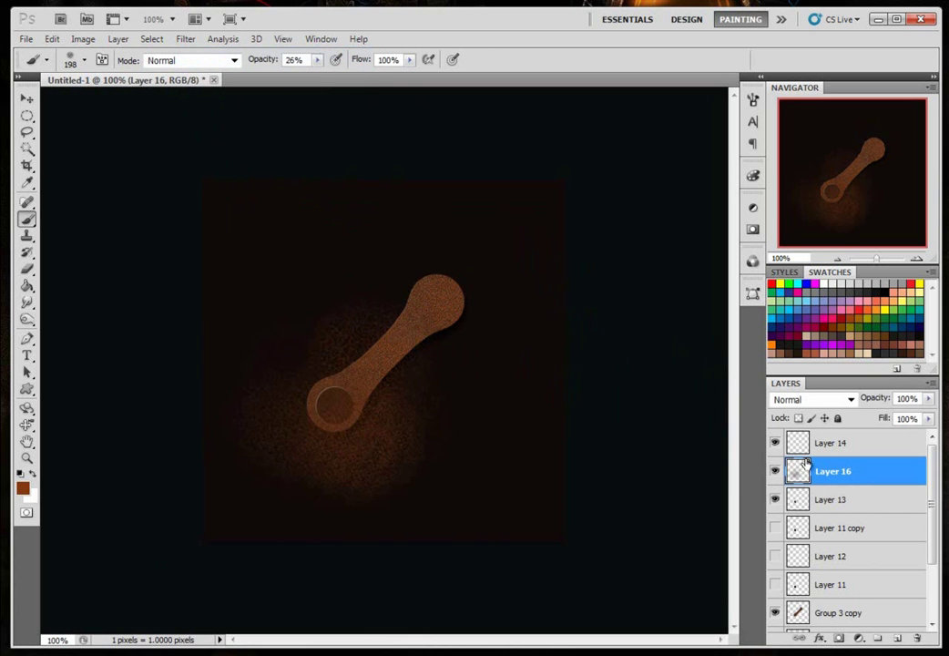
# - Trim the glow to the ring's hole using a loaded layer selection, deselect, and check Layer 13
pyautogui.keyDown('ctrl'); pyautogui.click(799, 526); pyautogui.keyUp('ctrl')
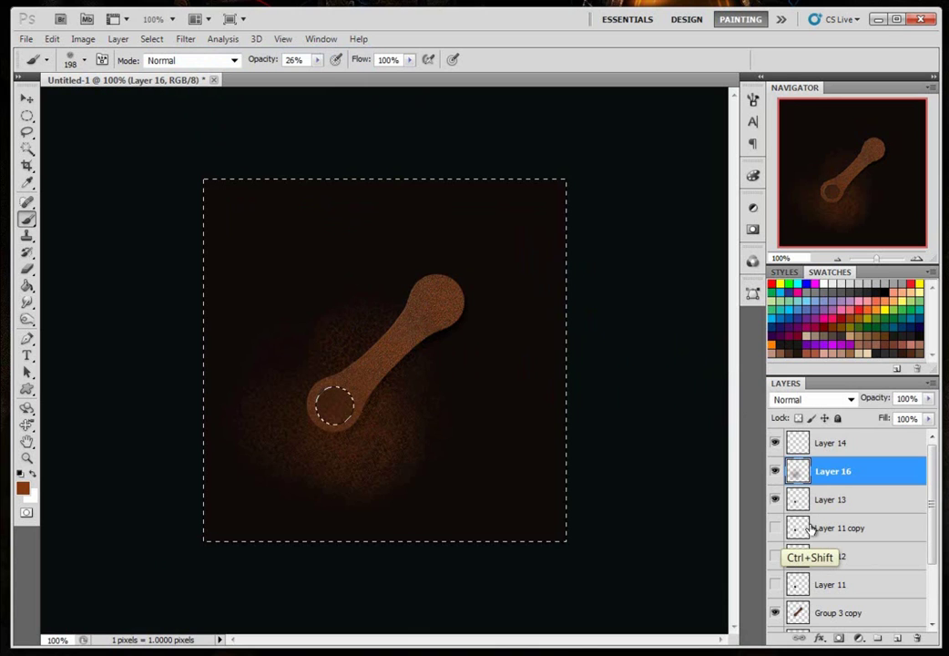
pyautogui.press('Delete')
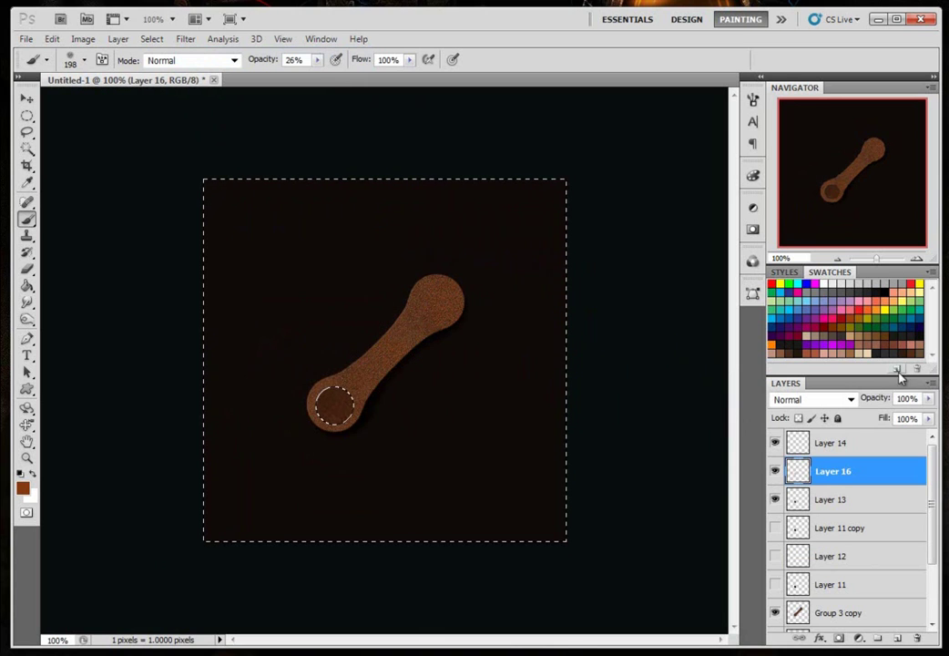
pyautogui.hotkey('ctrl', 'd')
pyautogui.click(879, 503)
pyautogui.click(776, 500)
pyautogui.click(775, 500)
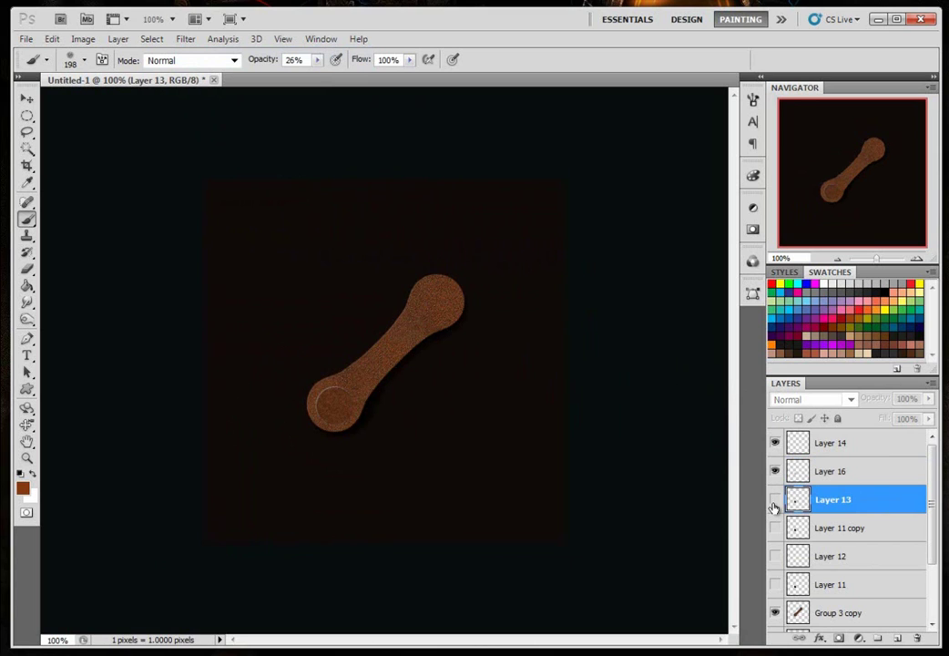
# - Give Layer 13 a Drop Shadow at 79% opacity and 6 px distance, without Use Global Light
pyautogui.doubleClick(876, 512)
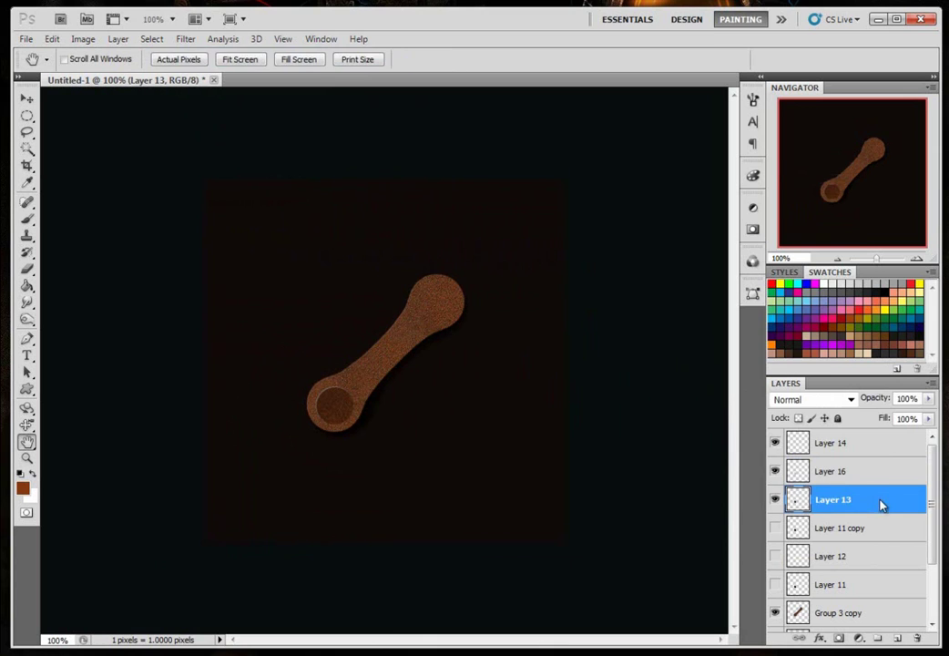
pyautogui.click(443, 249)
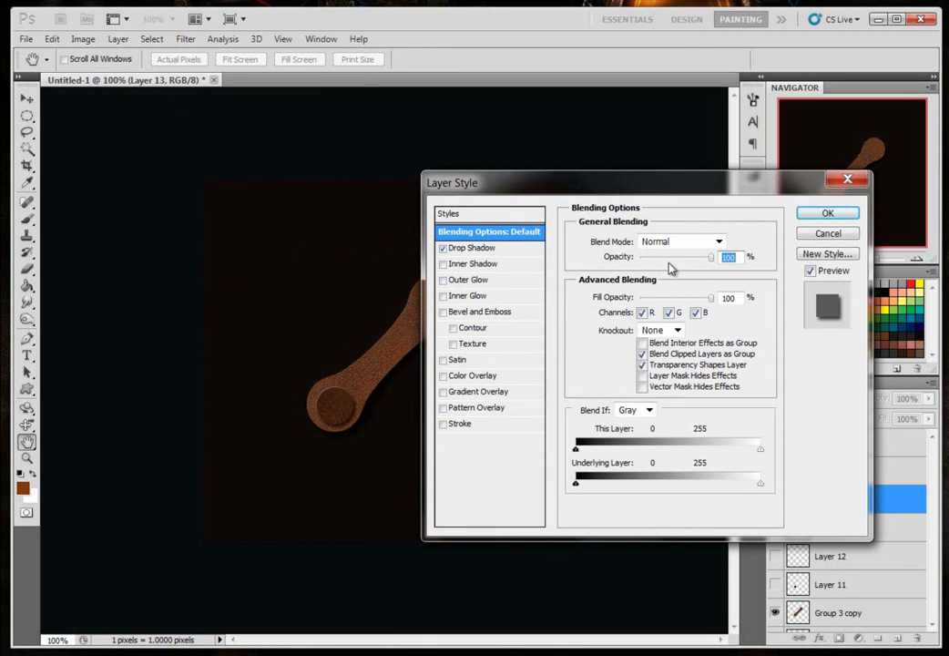
pyautogui.click(480, 251)
pyautogui.moveTo(680, 258); pyautogui.dragTo(681, 260)
pyautogui.click(698, 280)
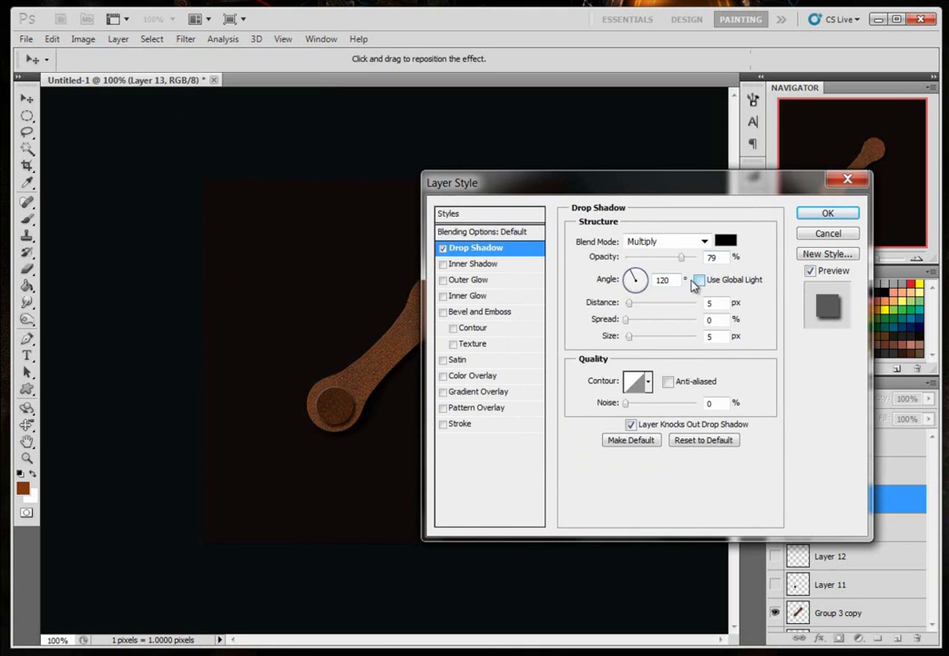
pyautogui.click(631, 309)
pyautogui.click(630, 337)
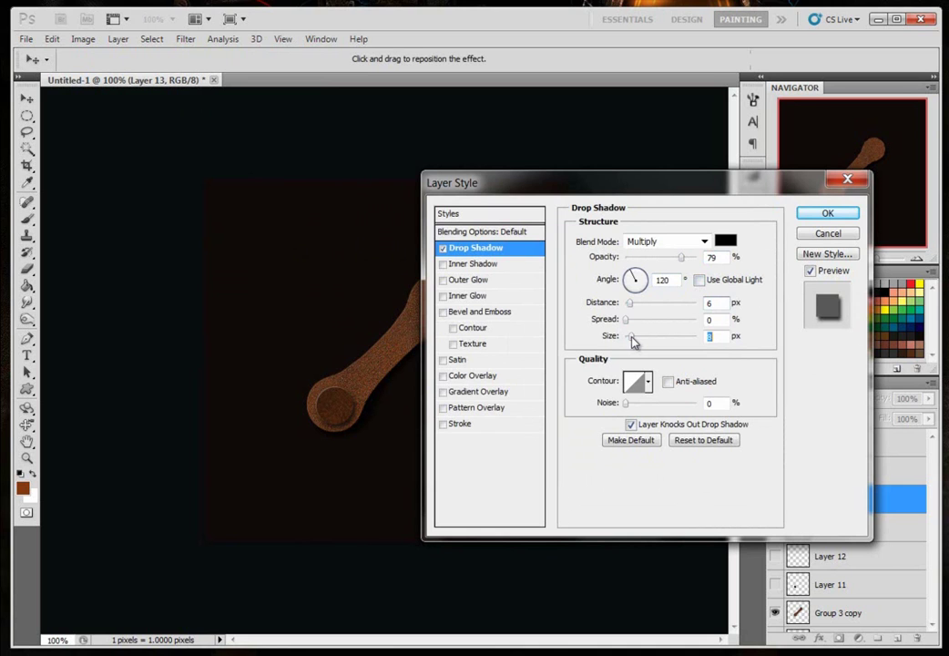
pyautogui.click(826, 214)
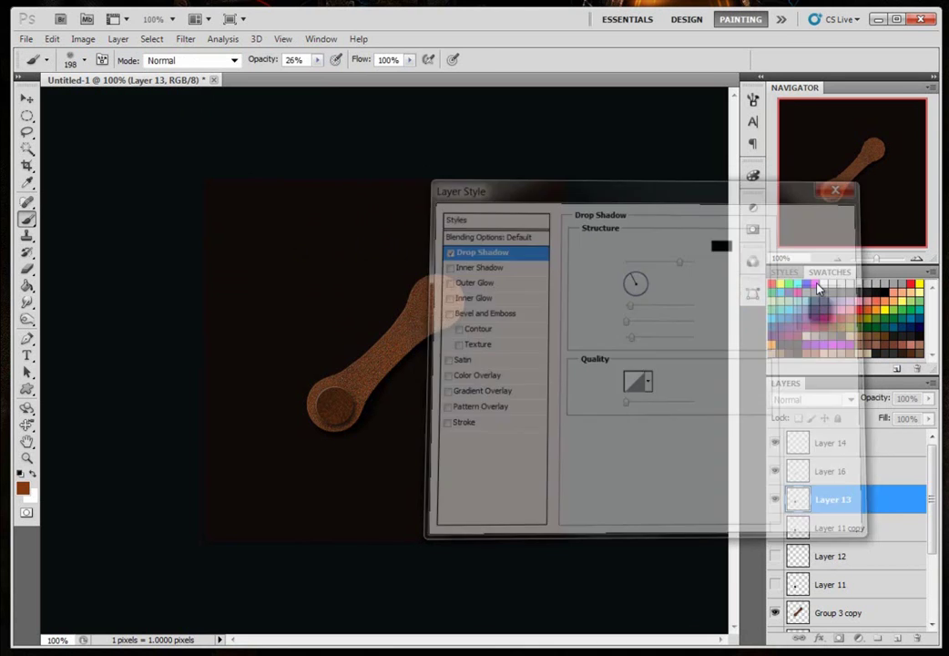
pyautogui.click(27, 97)
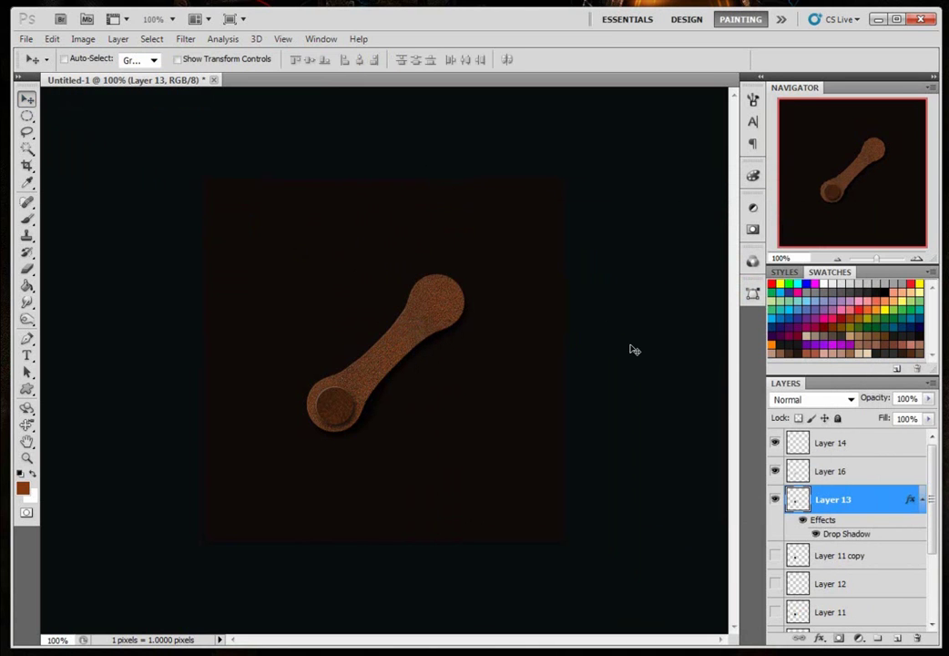
# - Select Layers 14, 16, 13, Group 3 copy and Layer 10, and group them into Group 4
pyautogui.keyDown('shift'); pyautogui.click(831, 445); pyautogui.keyUp('shift')
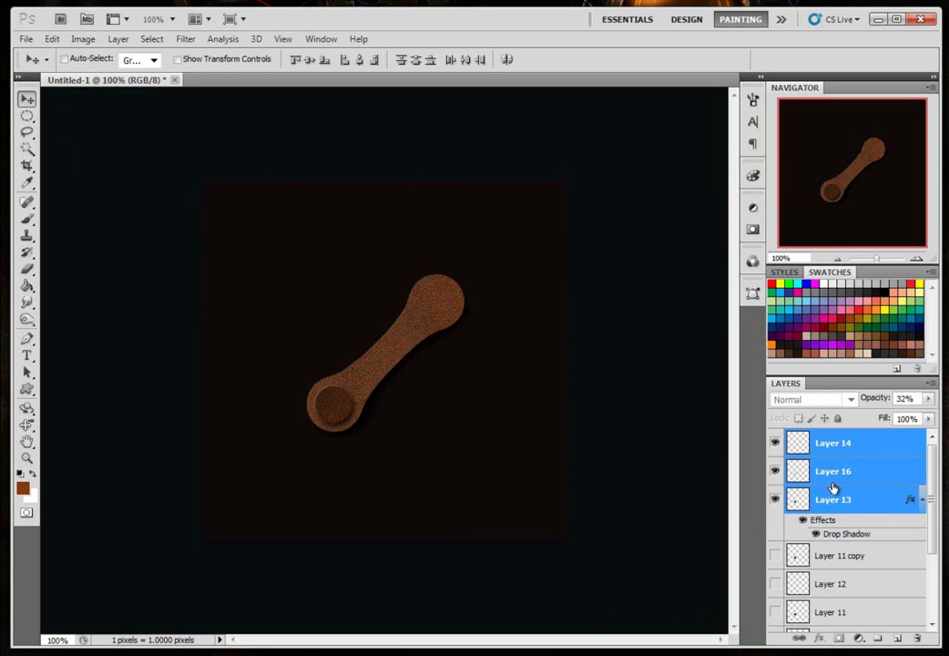
pyautogui.click(775, 471)
pyautogui.click(775, 470)
pyautogui.moveTo(930, 503); pyautogui.dragTo(932, 462)
pyautogui.click(839, 565)
pyautogui.keyDown('shift'); pyautogui.click(874, 536); pyautogui.keyUp('shift')
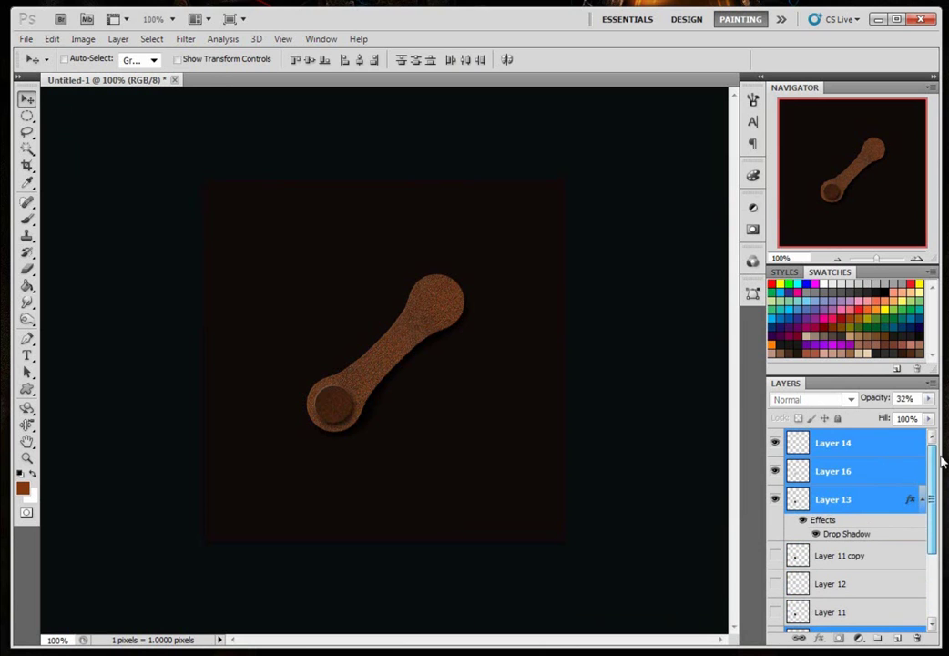
pyautogui.hotkey('ctrl', 'g')
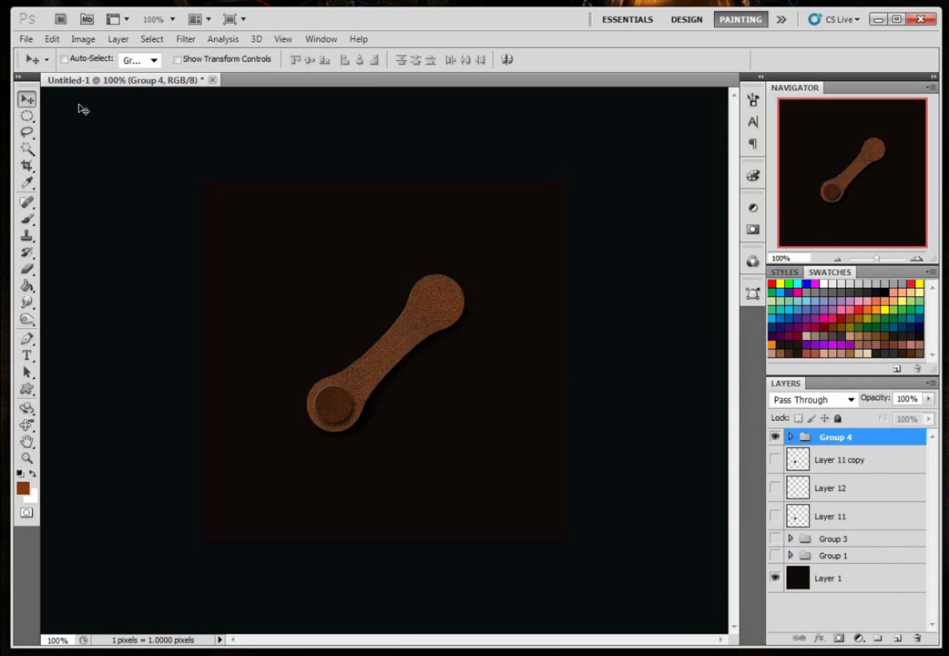
# - Scale Group 4 down to about 62% and shift it up-left
pyautogui.click(178, 59)
pyautogui.moveTo(307, 272); pyautogui.dragTo(365, 332)
pyautogui.moveTo(427, 360); pyautogui.dragTo(420, 326)
pyautogui.press('Return')
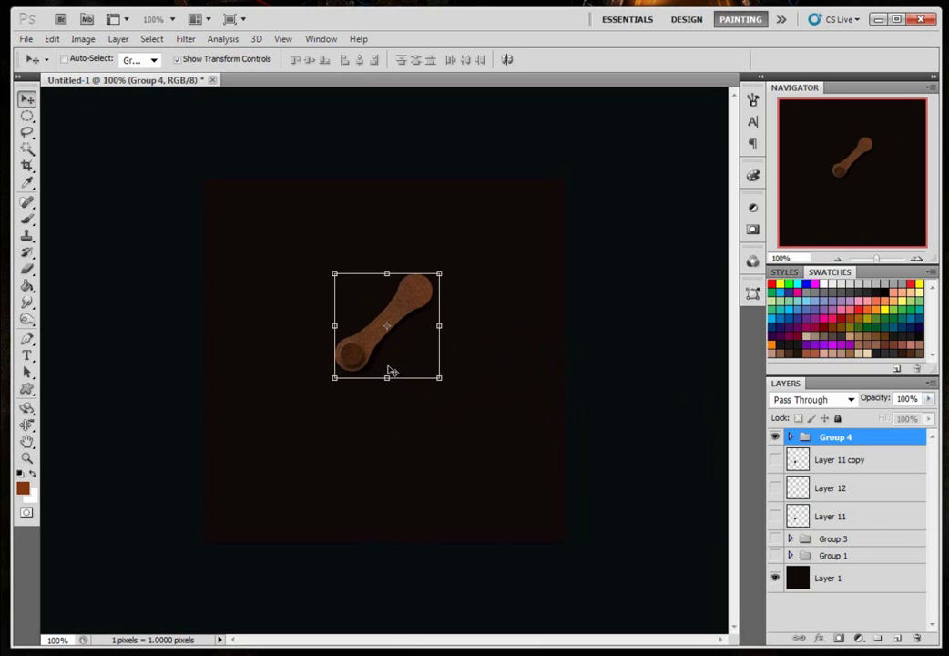
# - Inspect Group 4's layers, turn off transform controls, and reselect the collapsed group
pyautogui.click(791, 437)
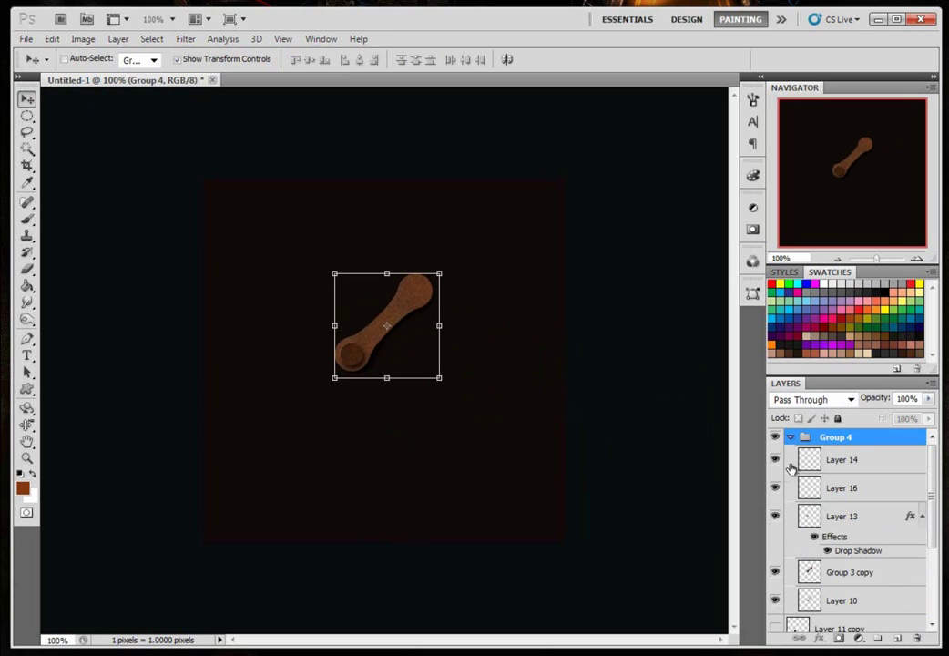
pyautogui.click(775, 517)
pyautogui.click(775, 516)
pyautogui.click(850, 513)
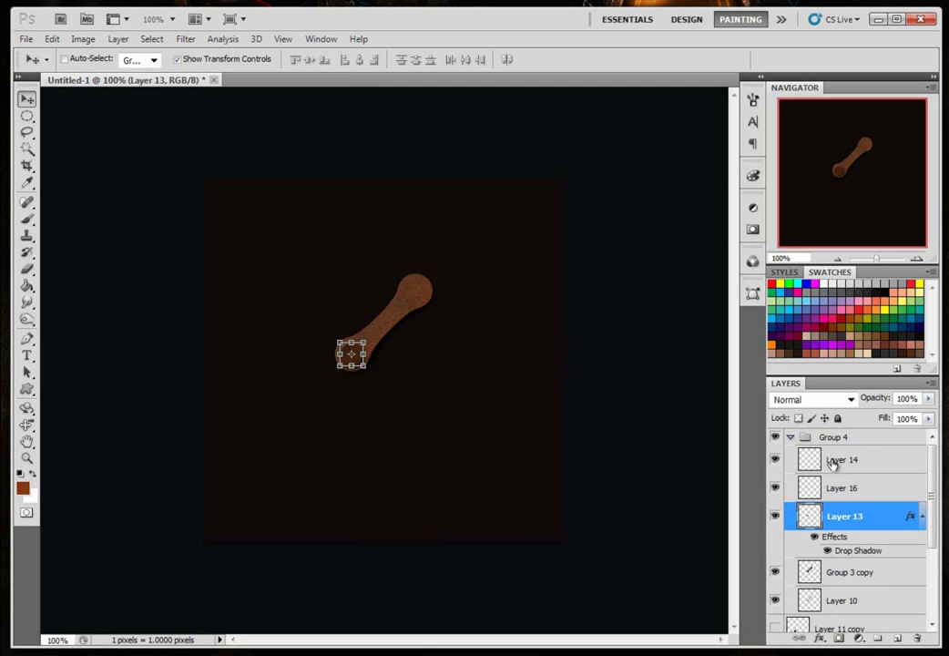
pyautogui.keyDown('shift'); pyautogui.click(832, 461); pyautogui.keyUp('shift')
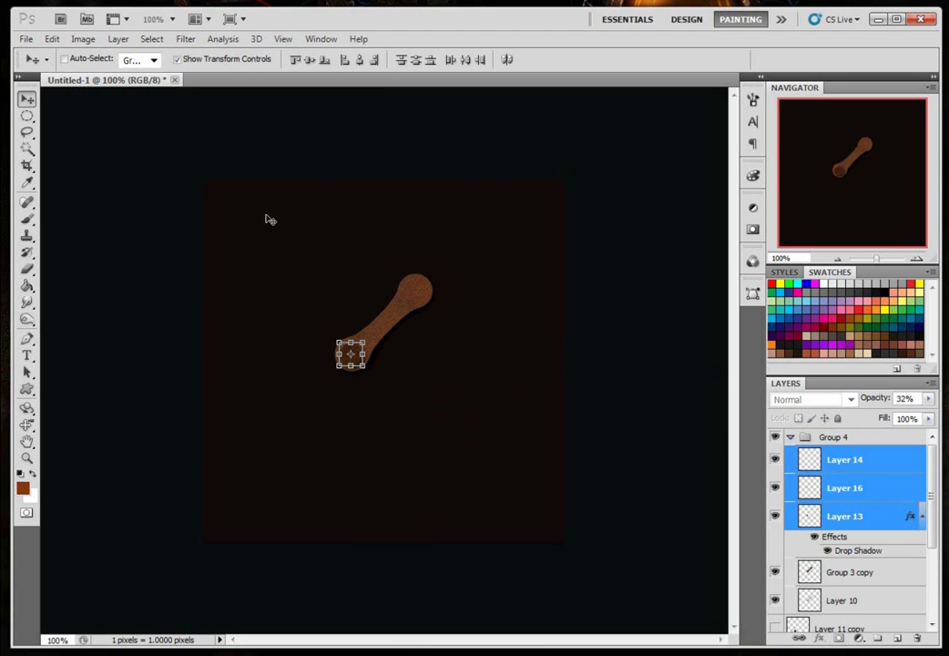
pyautogui.click(182, 59)
pyautogui.click(789, 438)
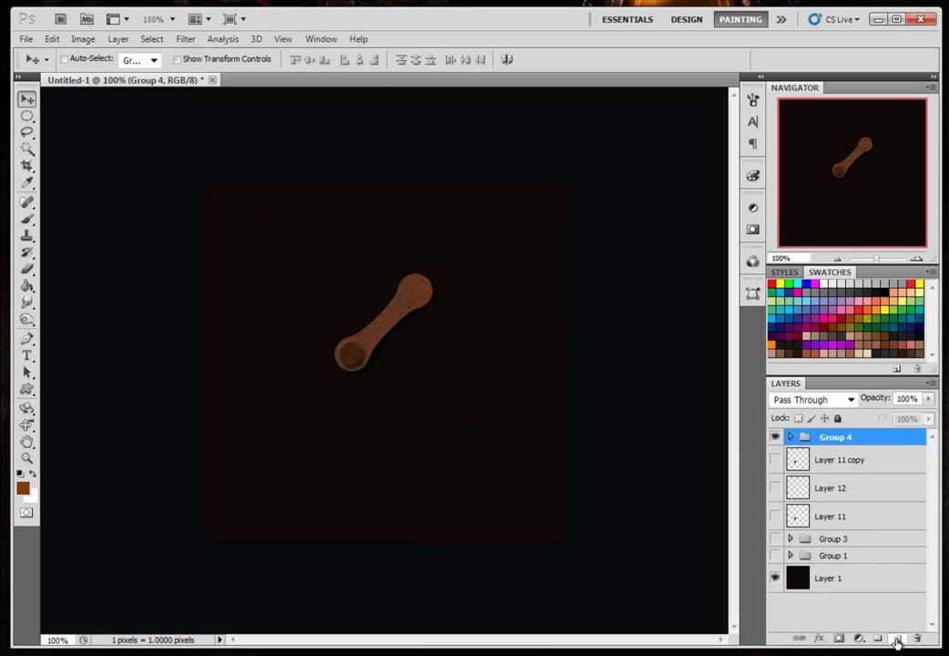
# - Add an empty Layer 17 above Group 4 and zoom in to 300% on the link
pyautogui.click(895, 637)
pyautogui.click(921, 261)
pyautogui.click(921, 261)
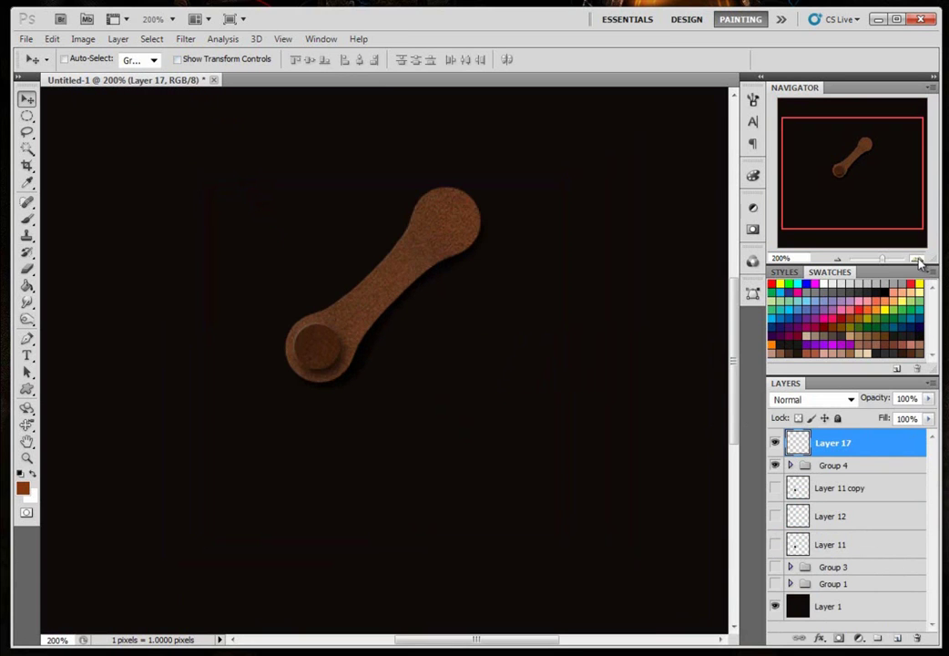
pyautogui.moveTo(859, 170); pyautogui.dragTo(843, 152)
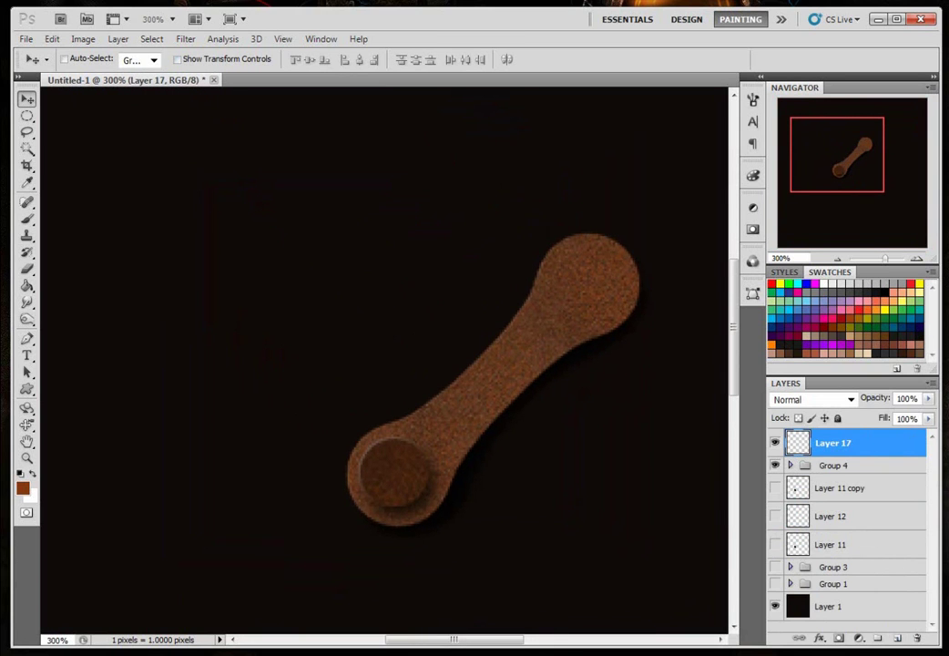
# - Set up a hard round 1 px brush at 100% opacity with black as foreground
pyautogui.click(27, 218)
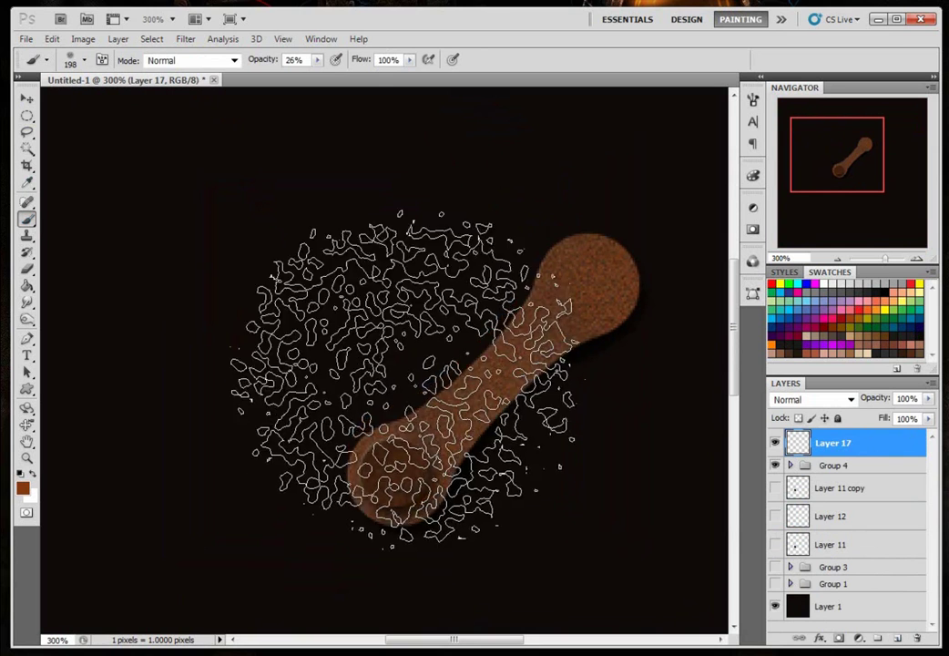
pyautogui.rightClick(409, 369)
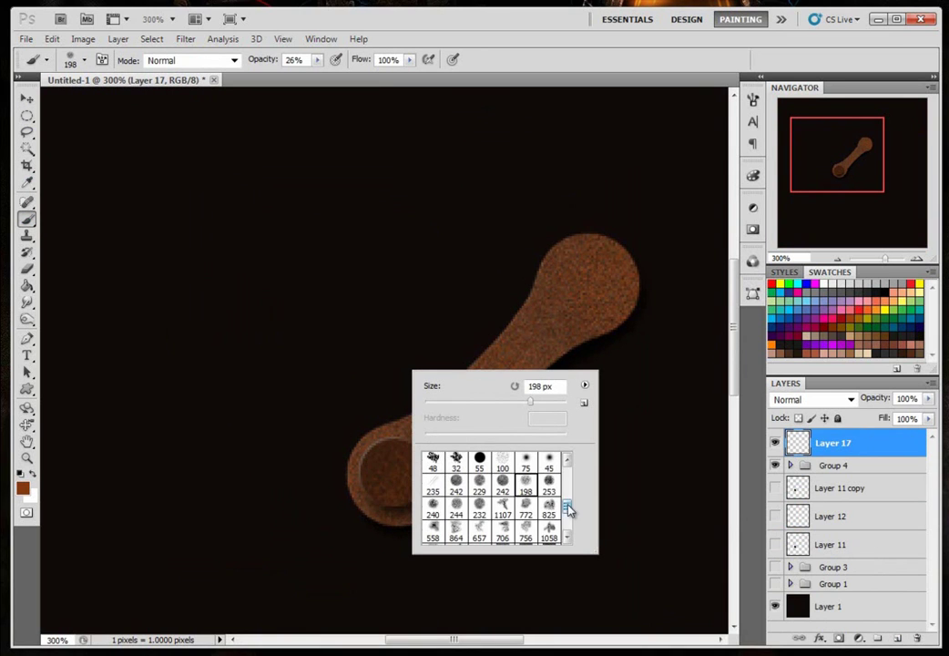
pyautogui.moveTo(567, 507); pyautogui.dragTo(567, 466)
pyautogui.click(457, 463)
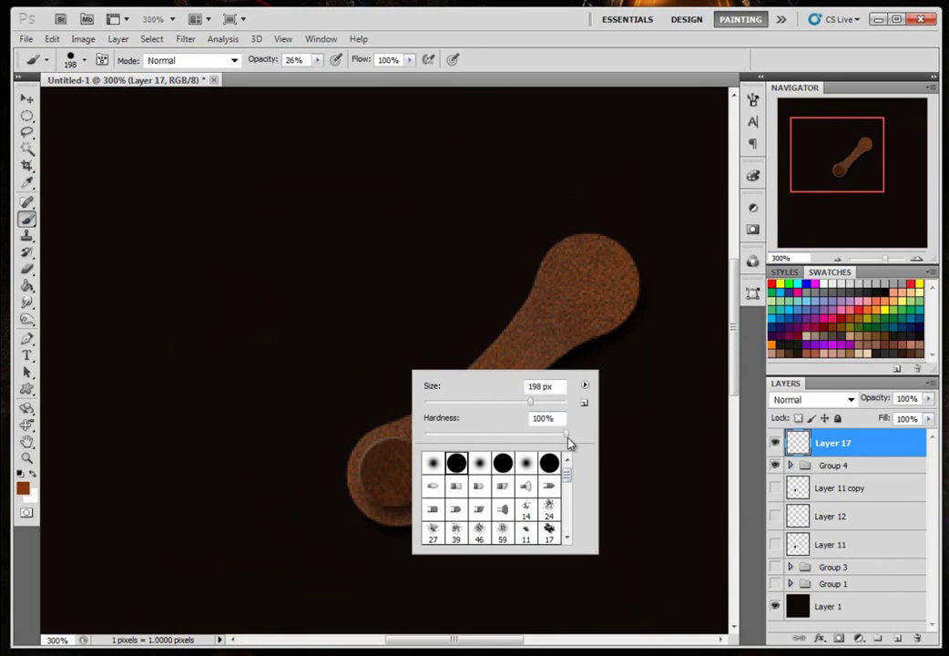
pyautogui.moveTo(531, 403); pyautogui.dragTo(423, 401)
pyautogui.click(755, 98)
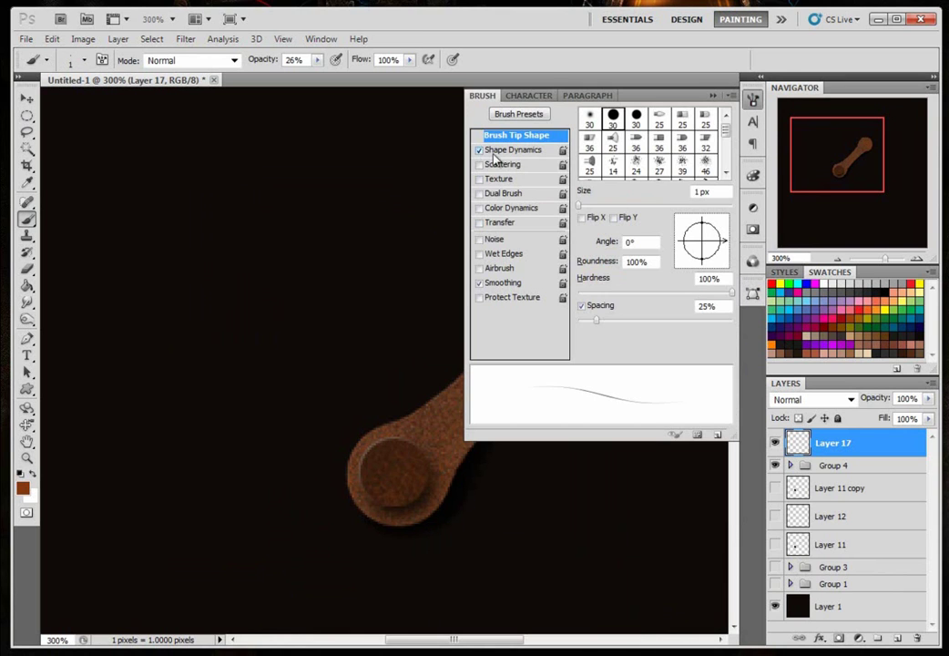
pyautogui.click(582, 88)
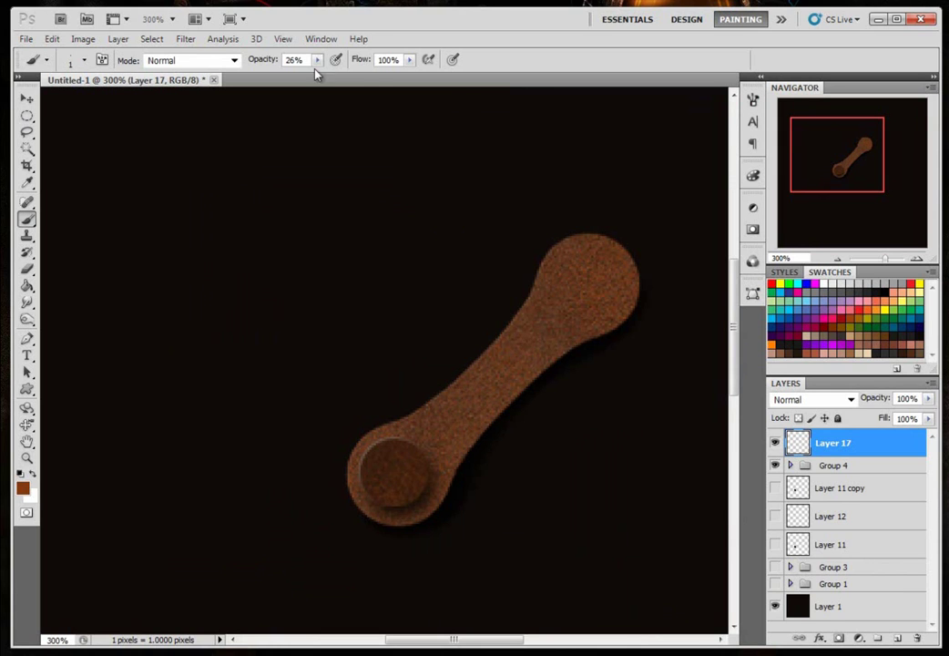
pyautogui.moveTo(320, 62); pyautogui.dragTo(389, 85)
pyautogui.press('d')
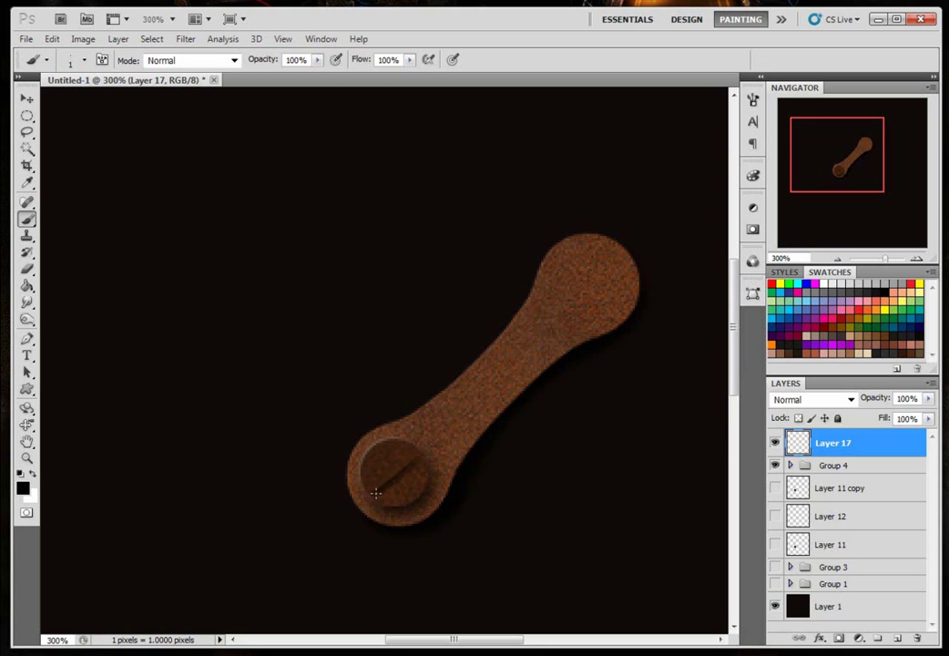
# - Paint a light stroke along the screw slot on Layer 17, then duplicate Layer 17 and reselect the original
pyautogui.moveTo(420, 458); pyautogui.dragTo(392, 482)
pyautogui.moveTo(864, 455); pyautogui.dragTo(896, 634)
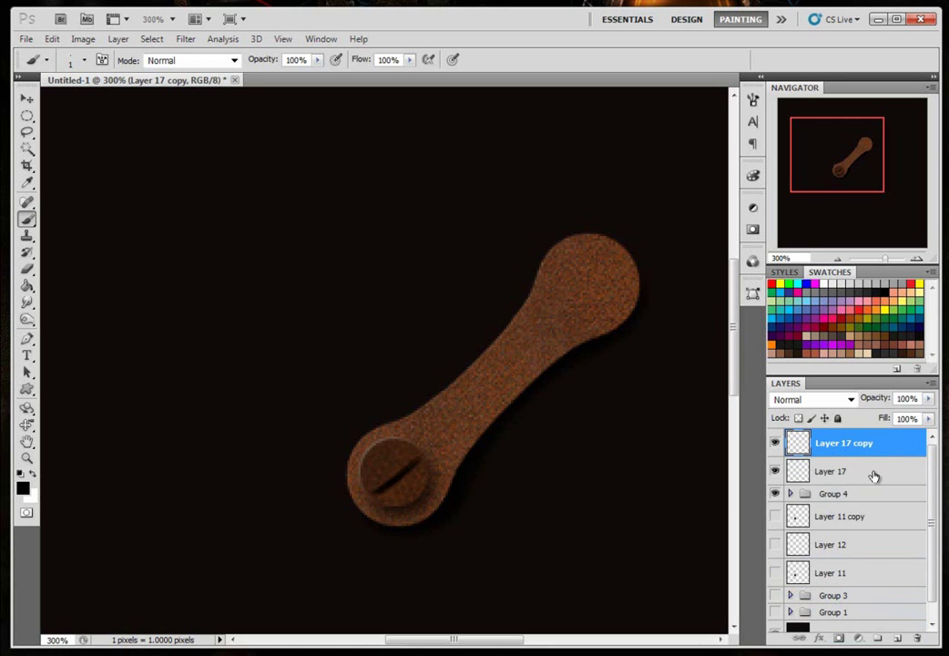
pyautogui.click(816, 472)
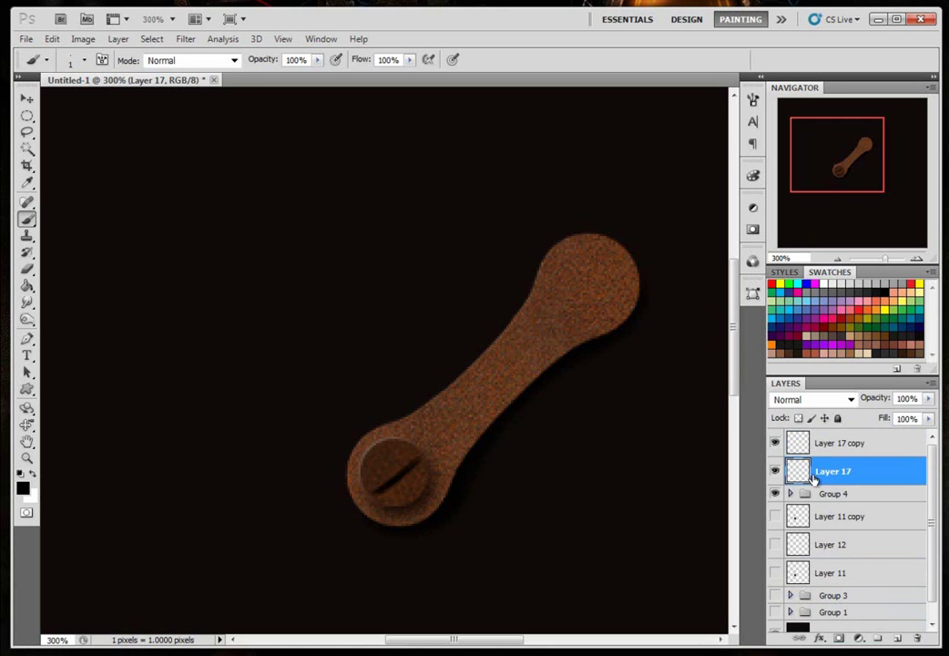
# - Give Layer 17 a white Color Overlay at 100% so its slot stroke turns pale grey
pyautogui.press('h')
pyautogui.doubleClick(881, 473)
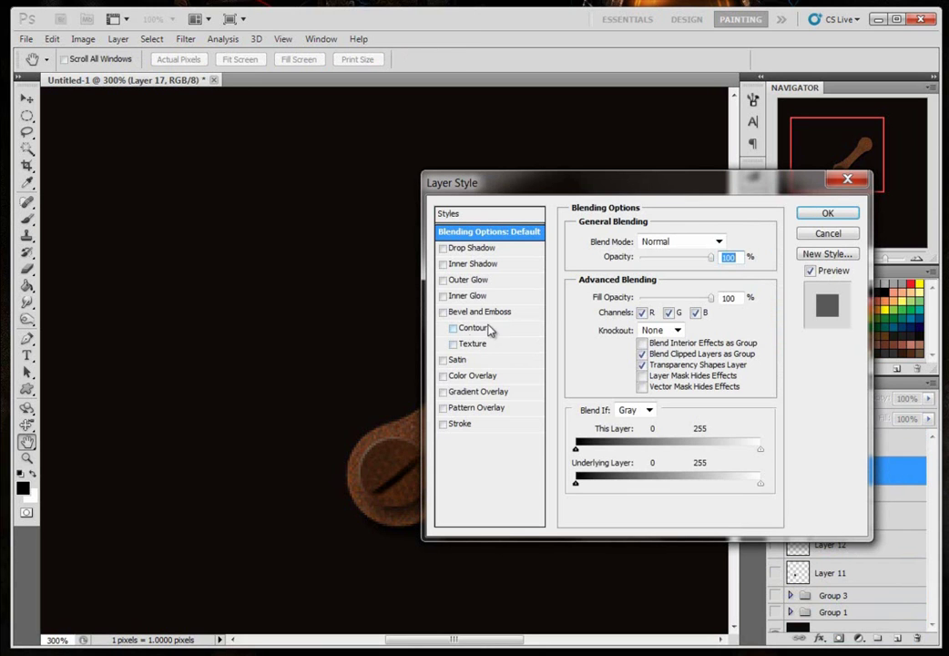
pyautogui.click(443, 376)
pyautogui.click(475, 377)
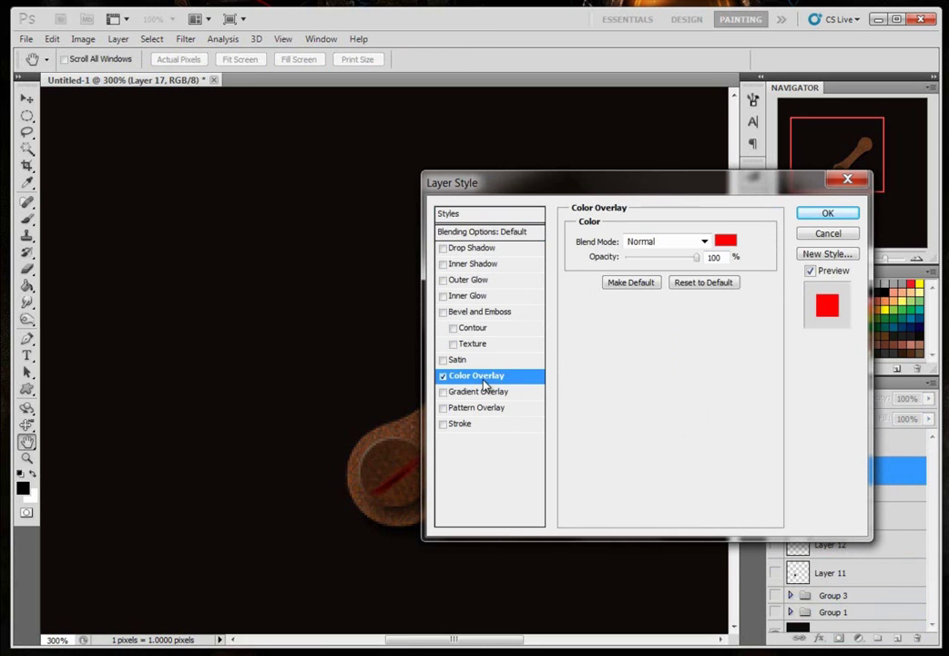
pyautogui.click(726, 241)
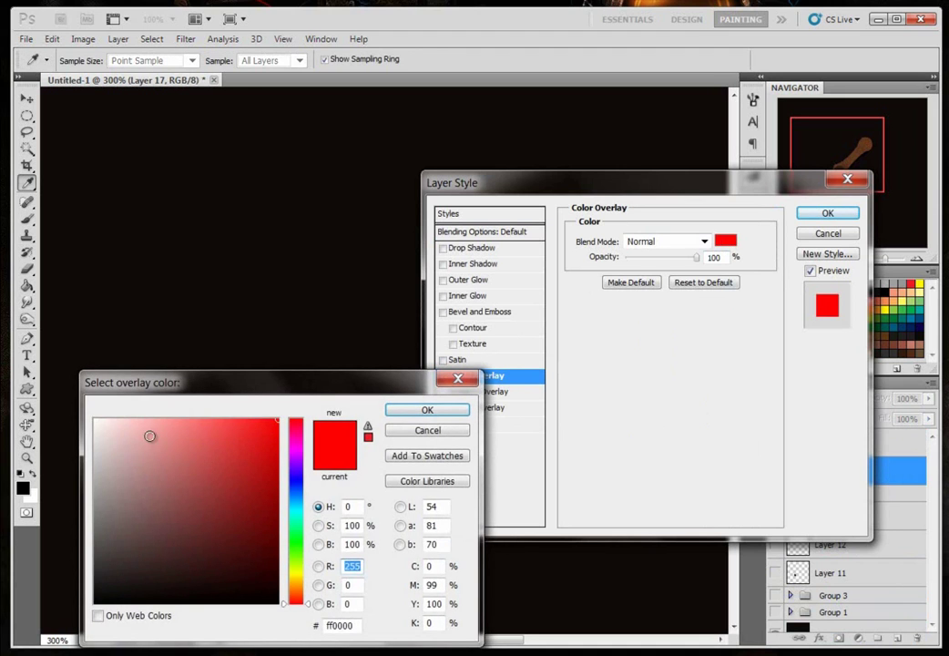
pyautogui.moveTo(149, 436); pyautogui.dragTo(79, 403)
pyautogui.click(427, 410)
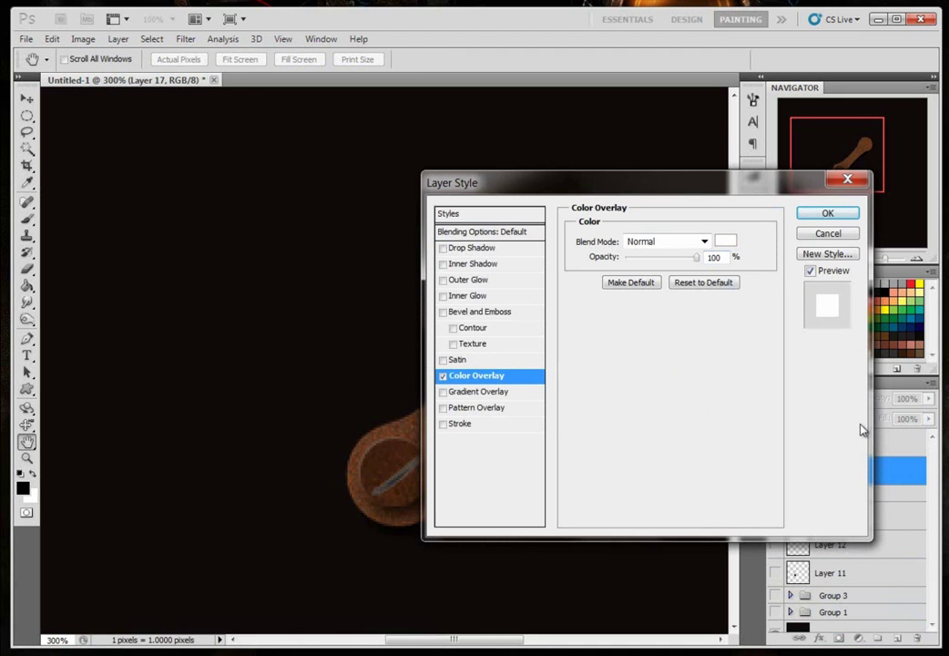
pyautogui.click(826, 213)
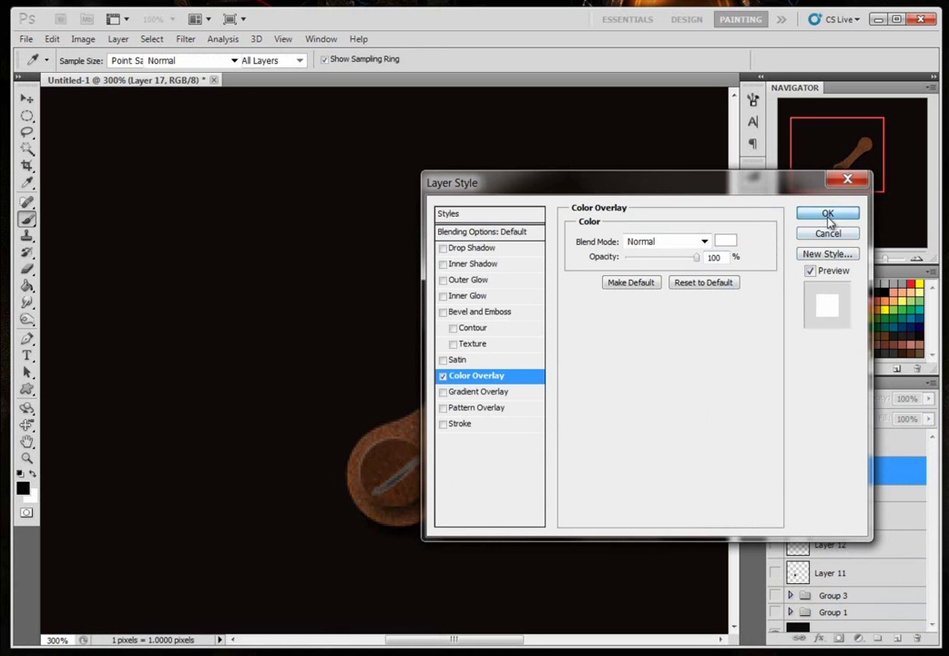
# - Put Layer 17 into a new Group 5 and nudge the highlight down slightly
pyautogui.hotkey('ctrl', 'g')
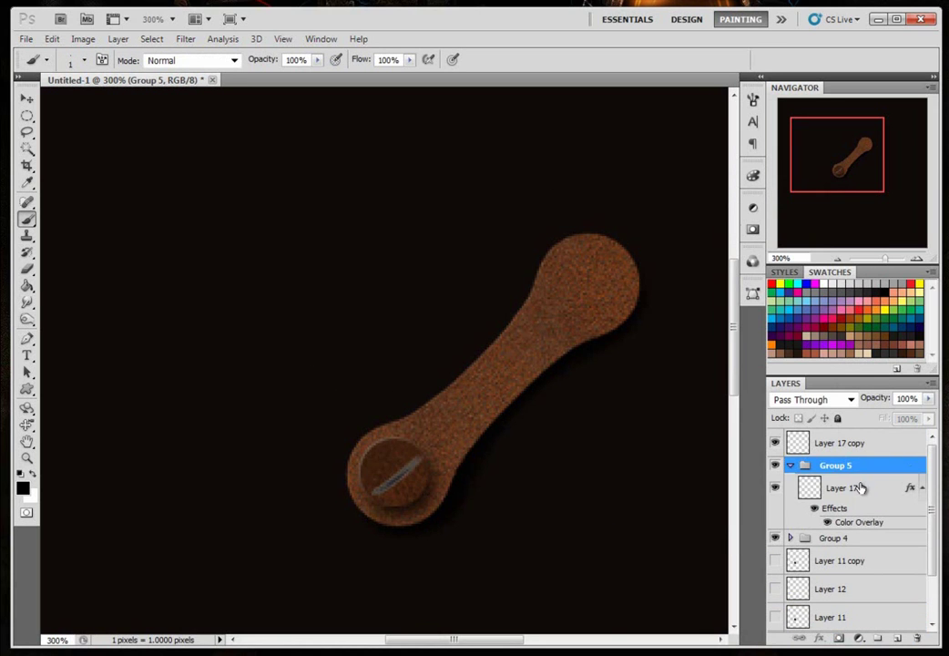
pyautogui.doubleClick(834, 479)
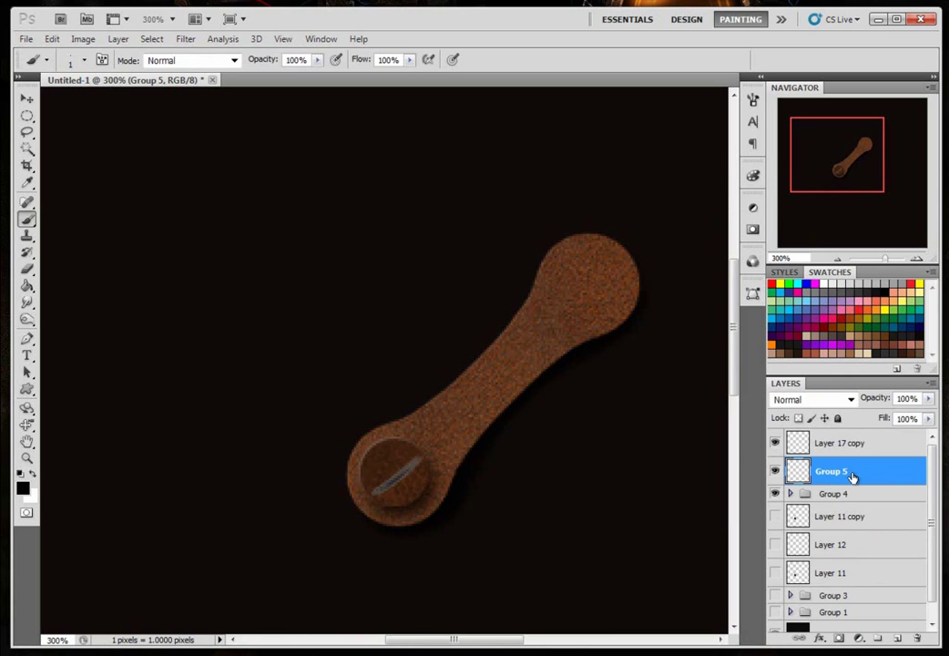
pyautogui.click(20, 93)
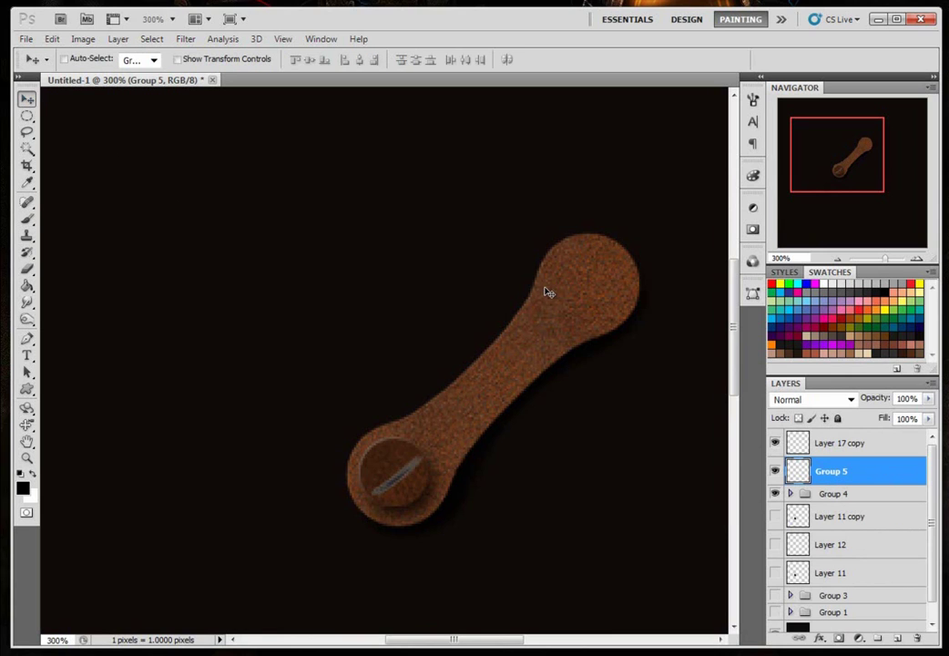
pyautogui.press('Down')
pyautogui.press('Down')
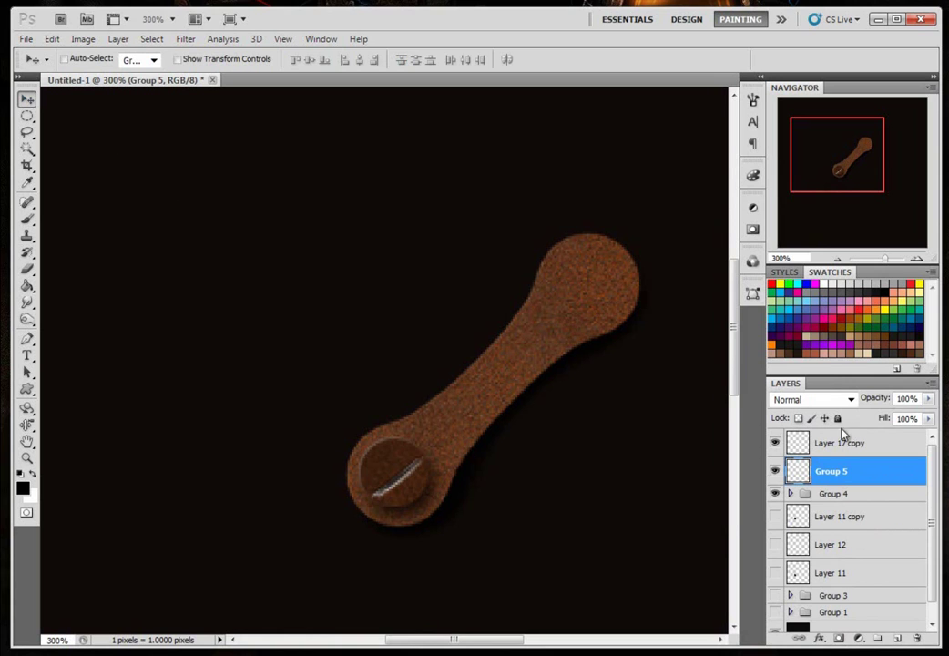
# - Set Group 5's blend mode to Overlay after trying Lighten and Soft Light, then view at 100%
pyautogui.click(850, 401)
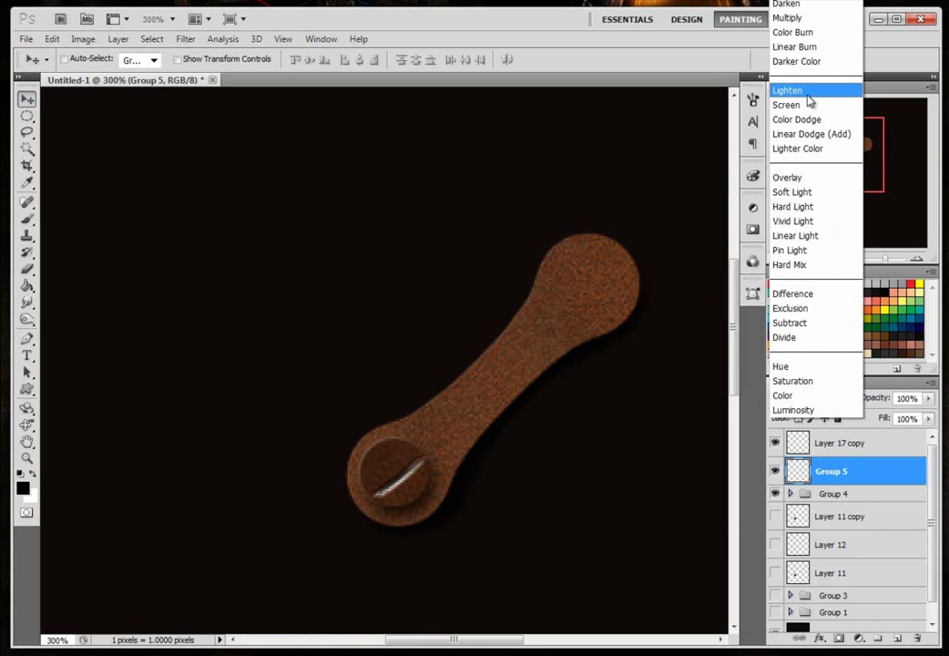
pyautogui.click(804, 93)
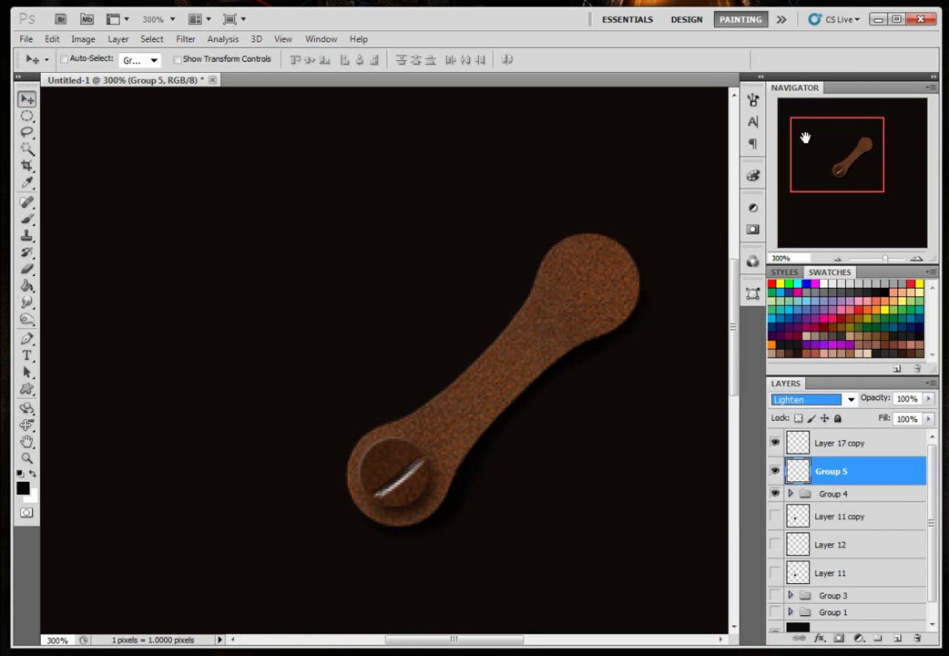
pyautogui.click(850, 400)
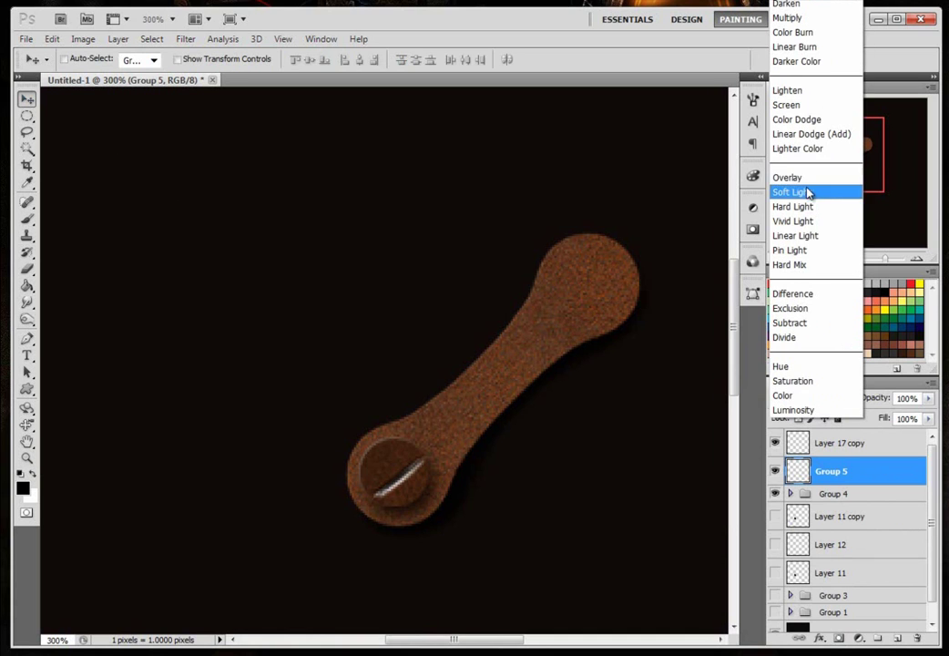
pyautogui.click(806, 179)
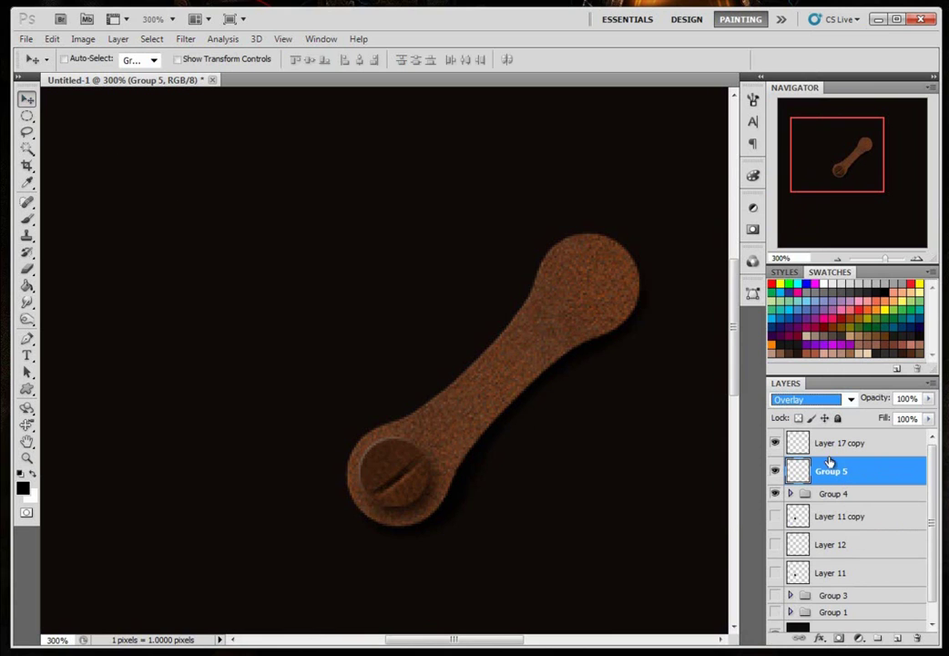
pyautogui.press('Down')
pyautogui.press('Up')
pyautogui.press('Return')
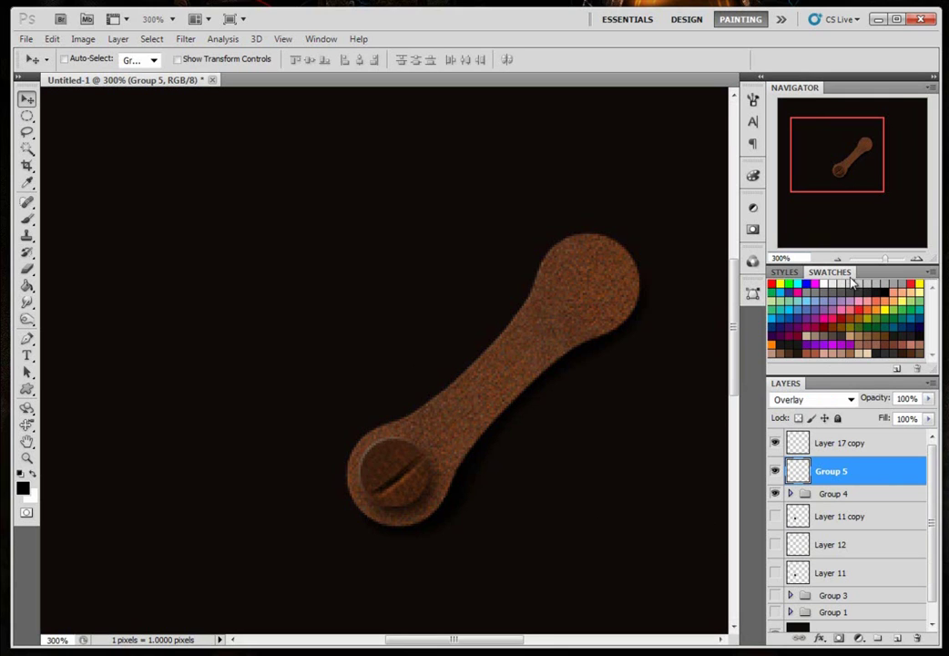
pyautogui.hotkey('ctrl', '1')
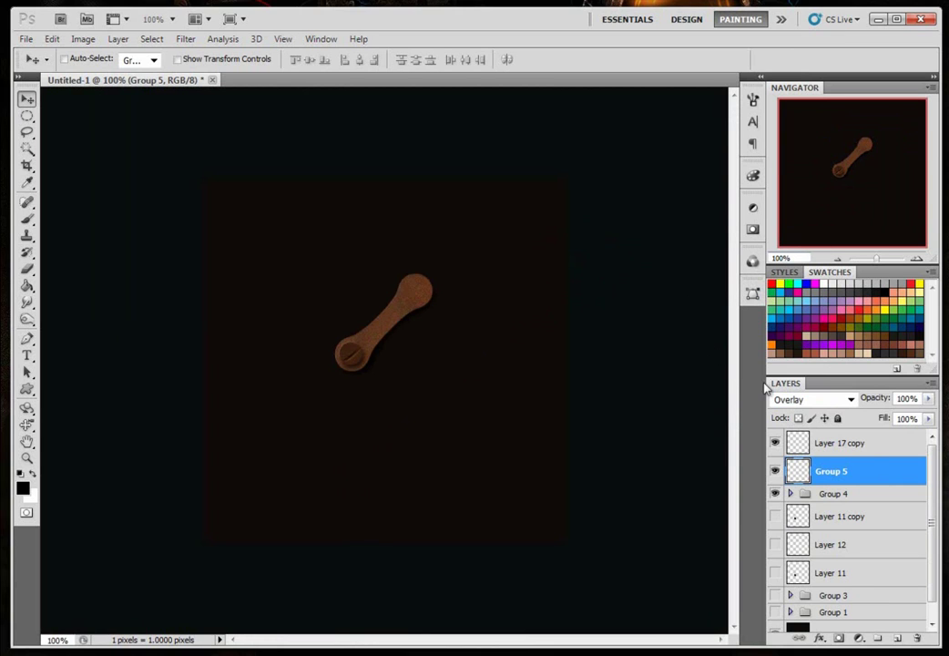
# - Expand Group 4 and select Layer 14, Group 5, Layer 17 copy, Layer 16 and Layer 13
pyautogui.click(774, 493)
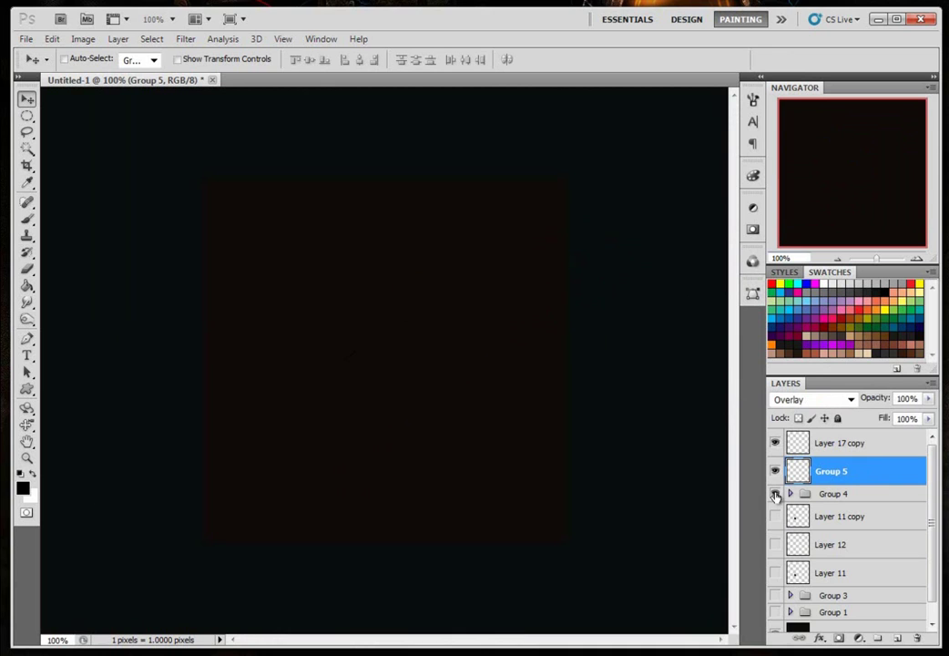
pyautogui.click(775, 493)
pyautogui.click(789, 494)
pyautogui.click(807, 516)
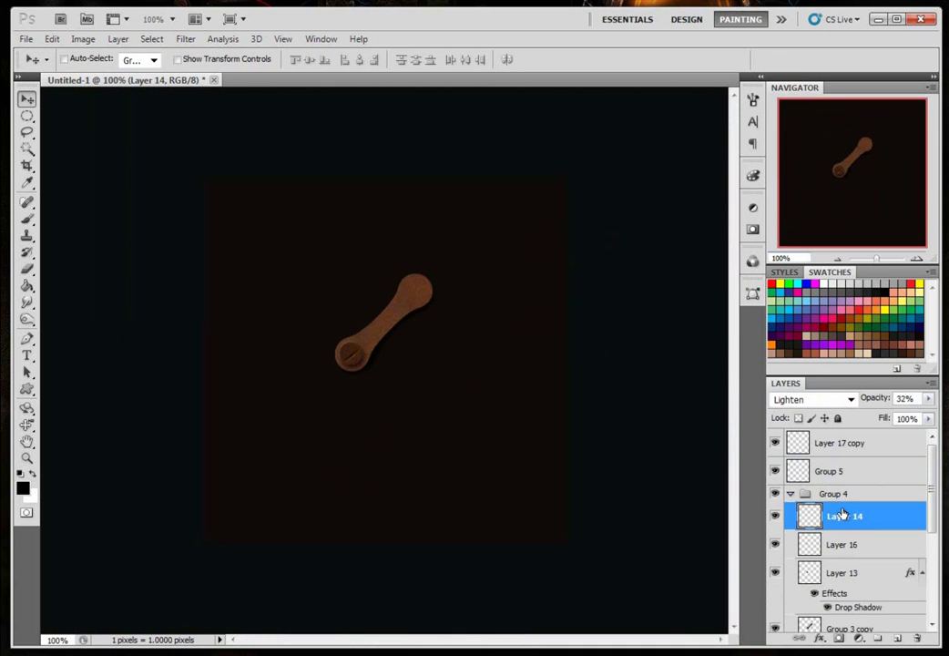
pyautogui.keyDown('ctrl'); pyautogui.click(831, 471); pyautogui.keyUp('ctrl')
pyautogui.keyDown('ctrl'); pyautogui.click(838, 443); pyautogui.keyUp('ctrl')
pyautogui.keyDown('ctrl'); pyautogui.click(838, 544); pyautogui.keyUp('ctrl')
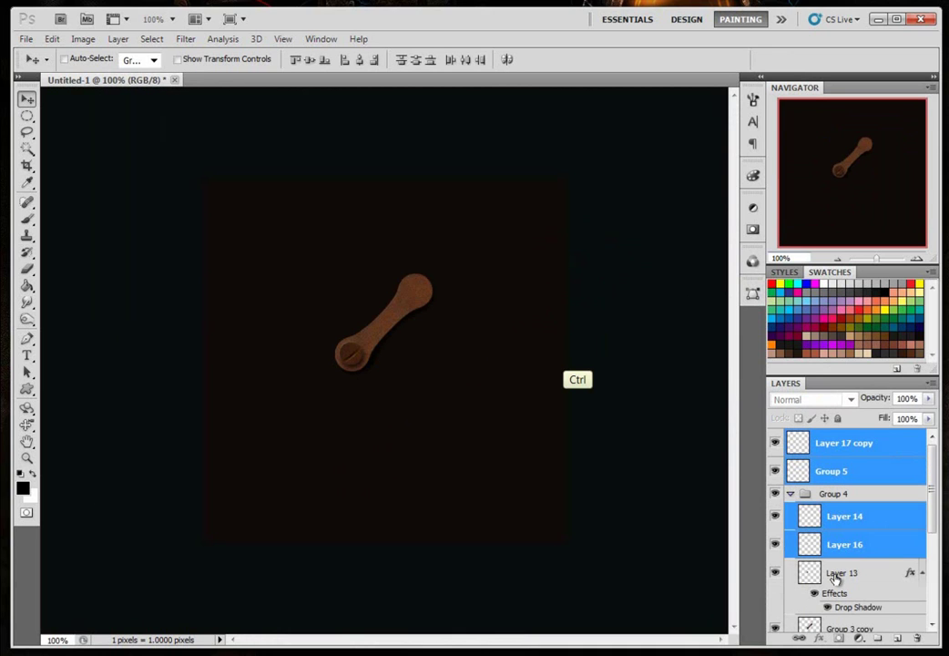
pyautogui.keyDown('ctrl'); pyautogui.click(837, 572); pyautogui.keyUp('ctrl')
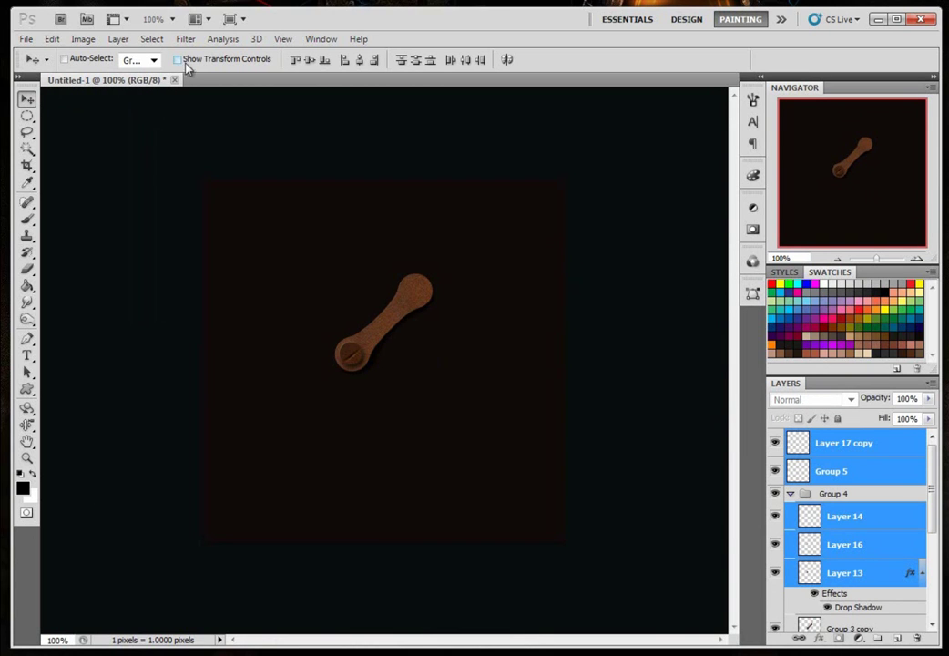
# - Scale the selected screw and highlight layers together down to 87.5%
pyautogui.click(181, 60)
pyautogui.moveTo(338, 339); pyautogui.dragTo(336, 343)
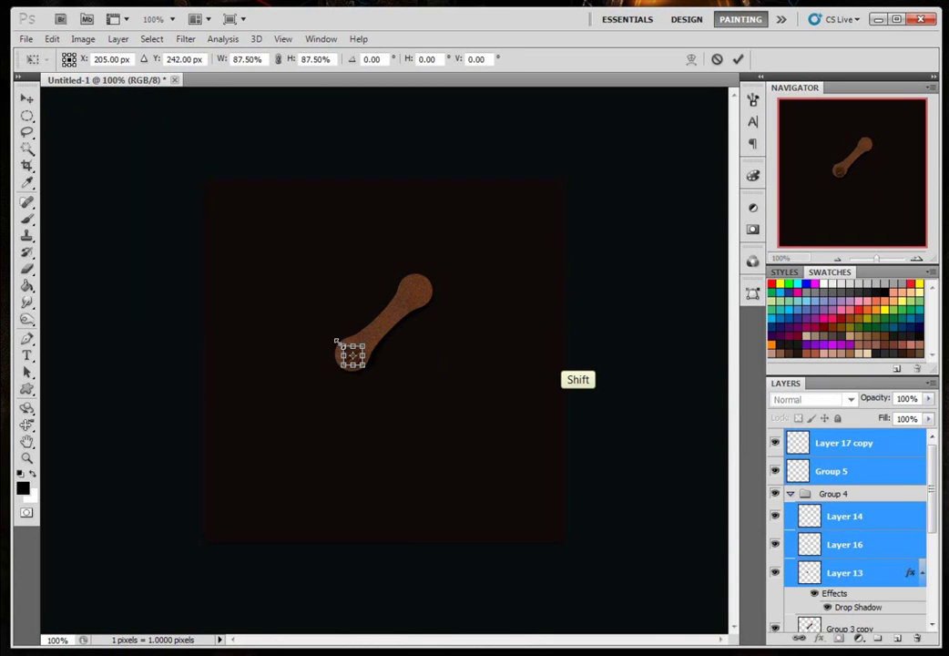
pyautogui.press('Return')
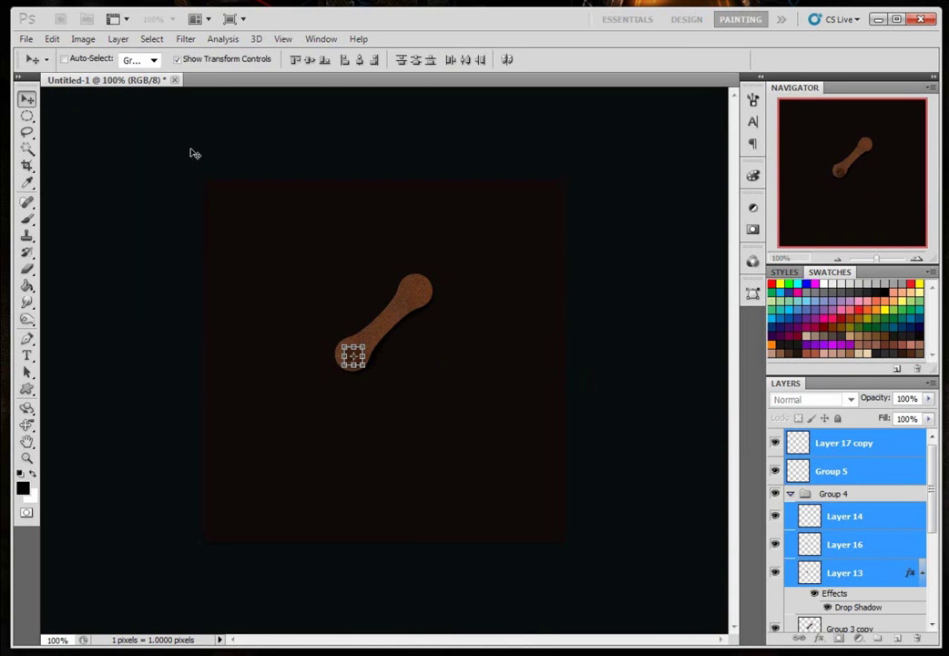
pyautogui.click(178, 59)
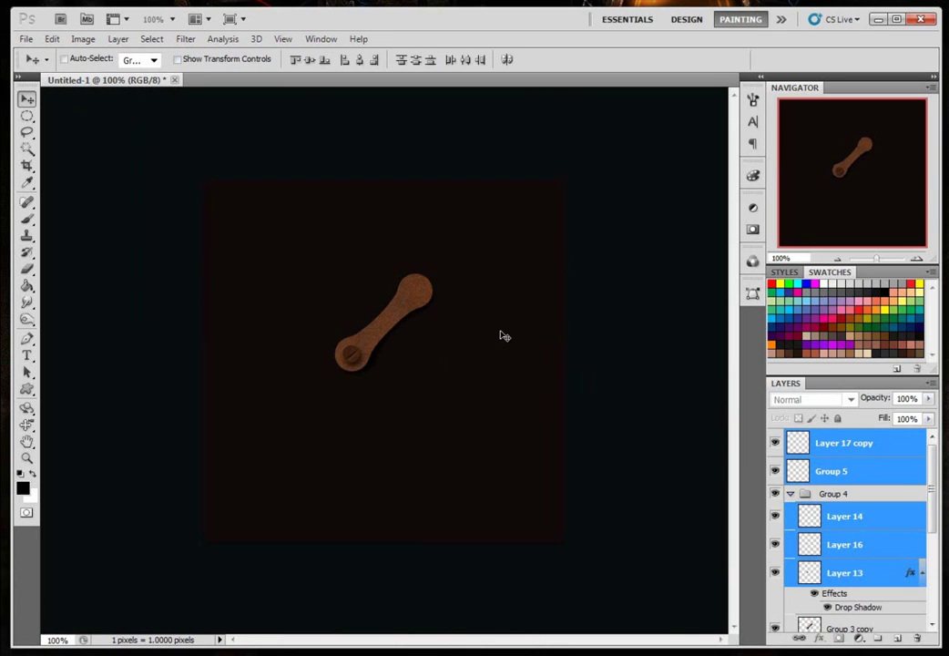
# - Set Layer 14 to Overlay blending at 100% opacity
pyautogui.click(837, 517)
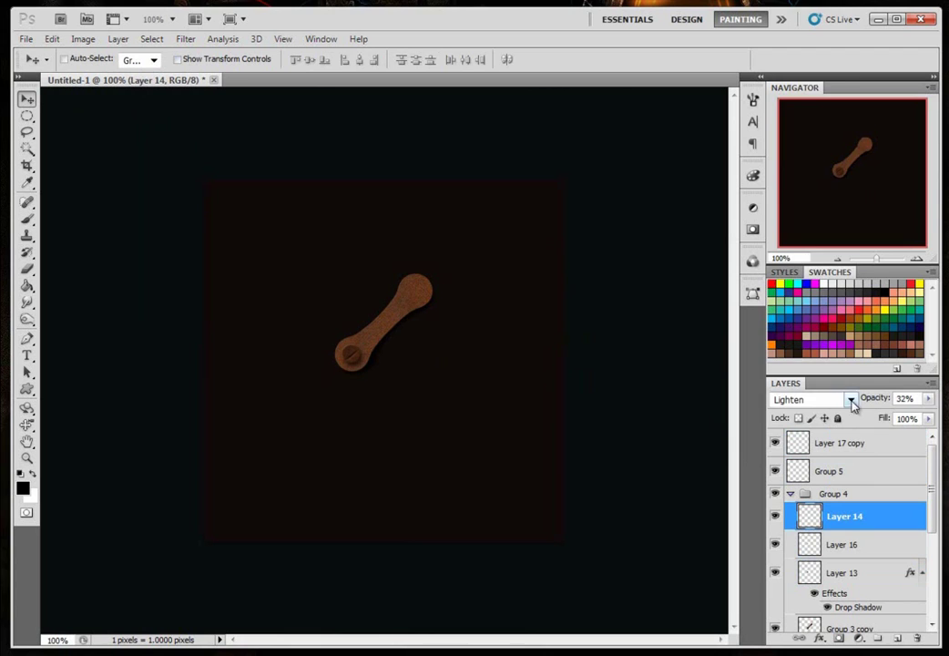
pyautogui.click(850, 400)
pyautogui.click(805, 178)
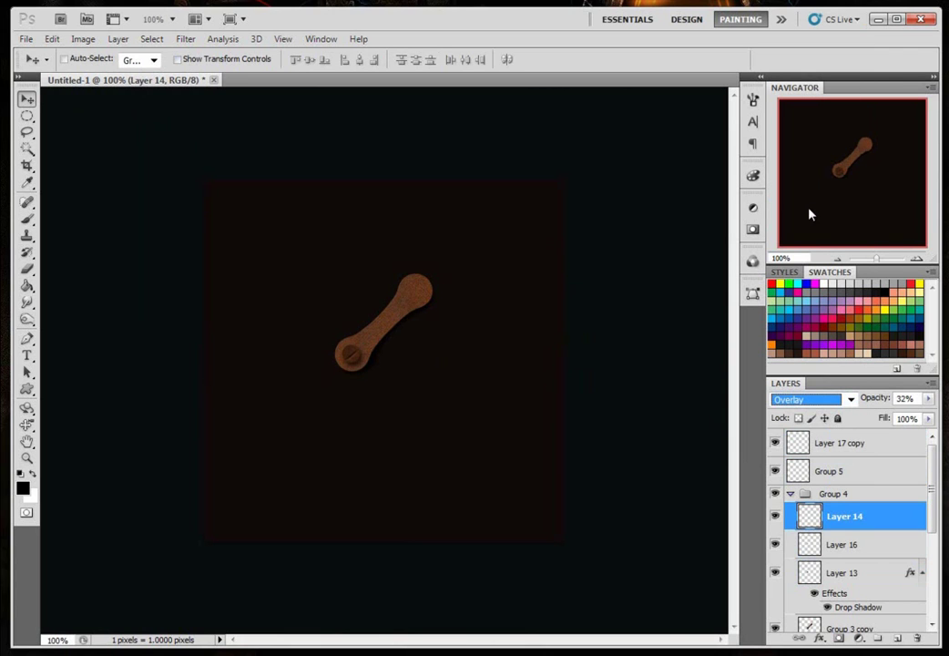
pyautogui.click(927, 398)
pyautogui.moveTo(882, 417); pyautogui.dragTo(930, 417)
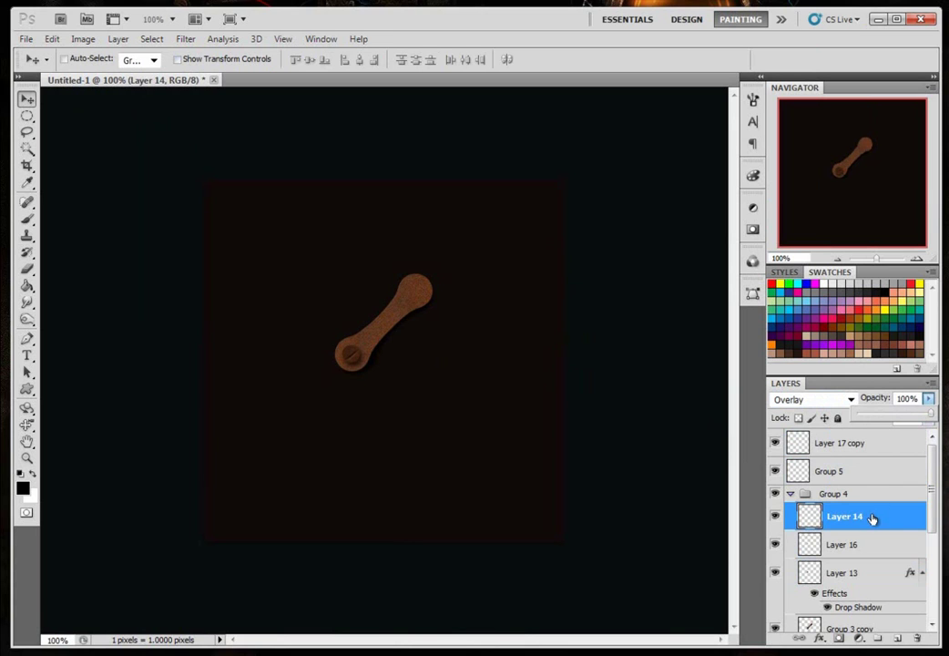
# - Duplicate Layer 14, drop the copy to 41% opacity, and add a new layer above Layer 17 copy
pyautogui.press('ctrl')
pyautogui.hotkey('ctrl', 'j')
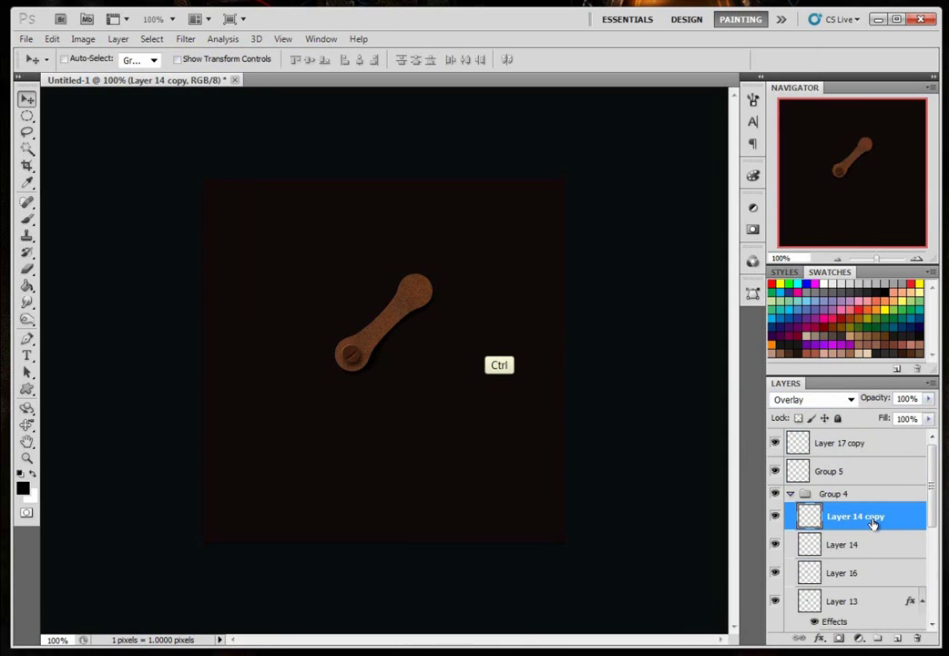
pyautogui.click(929, 399)
pyautogui.moveTo(929, 417); pyautogui.dragTo(897, 418)
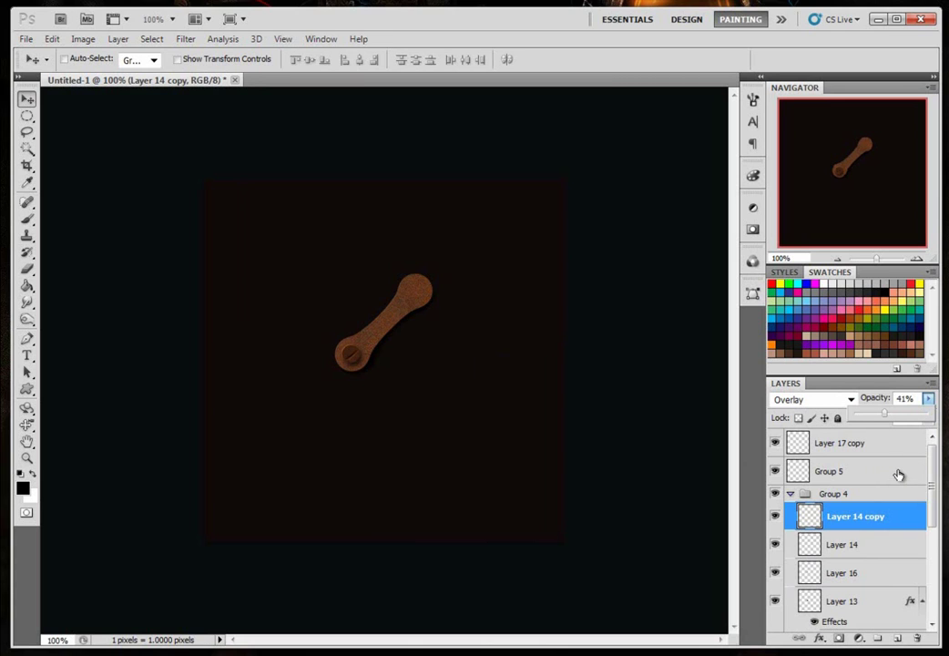
pyautogui.click(851, 446)
pyautogui.click(897, 638)
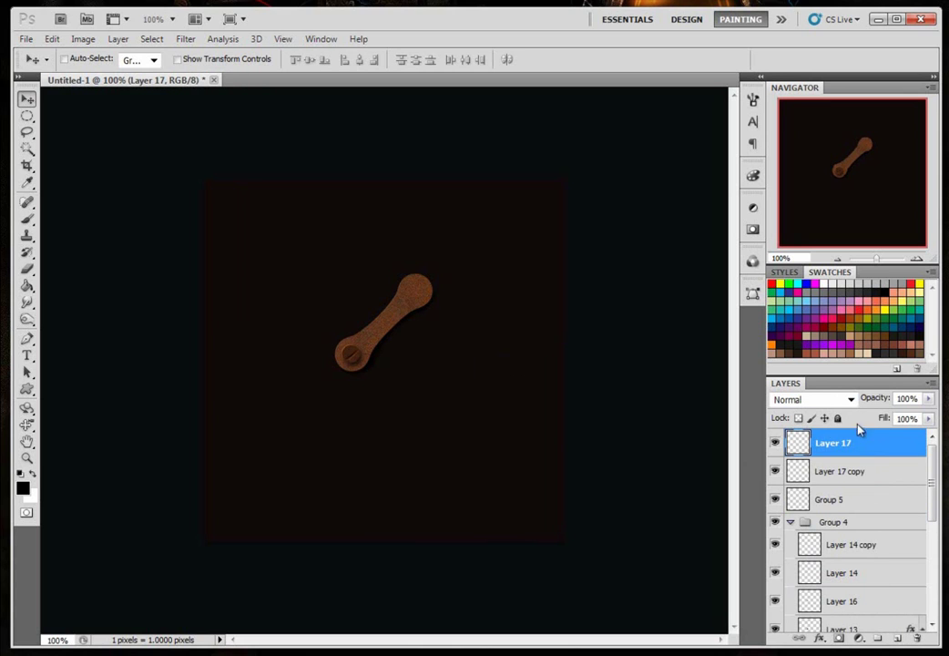
# - Paint two dark dabs around the link with the 242 px speckled brush
pyautogui.click(27, 219)
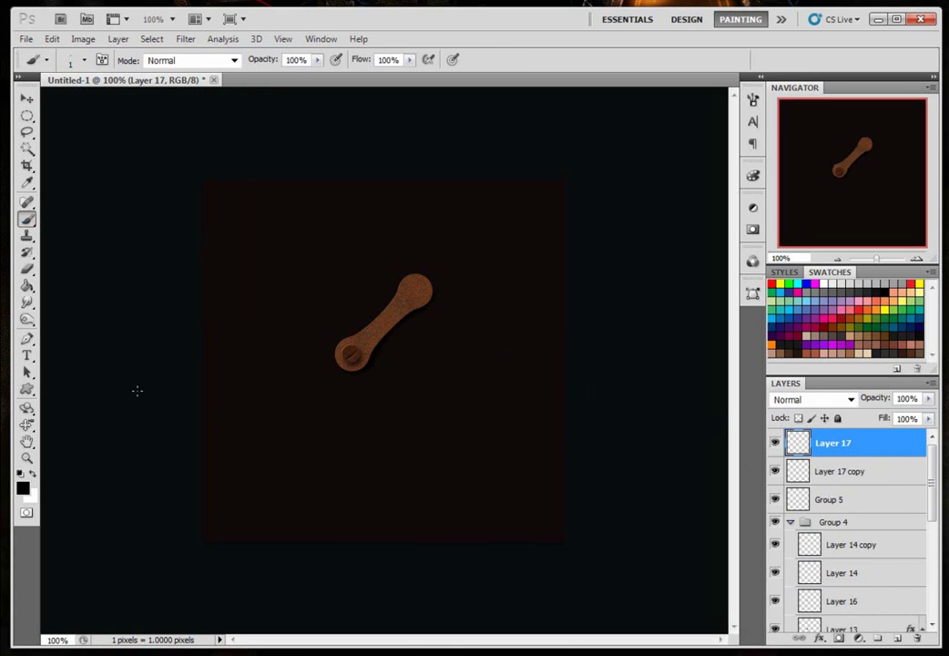
pyautogui.rightClick(291, 314)
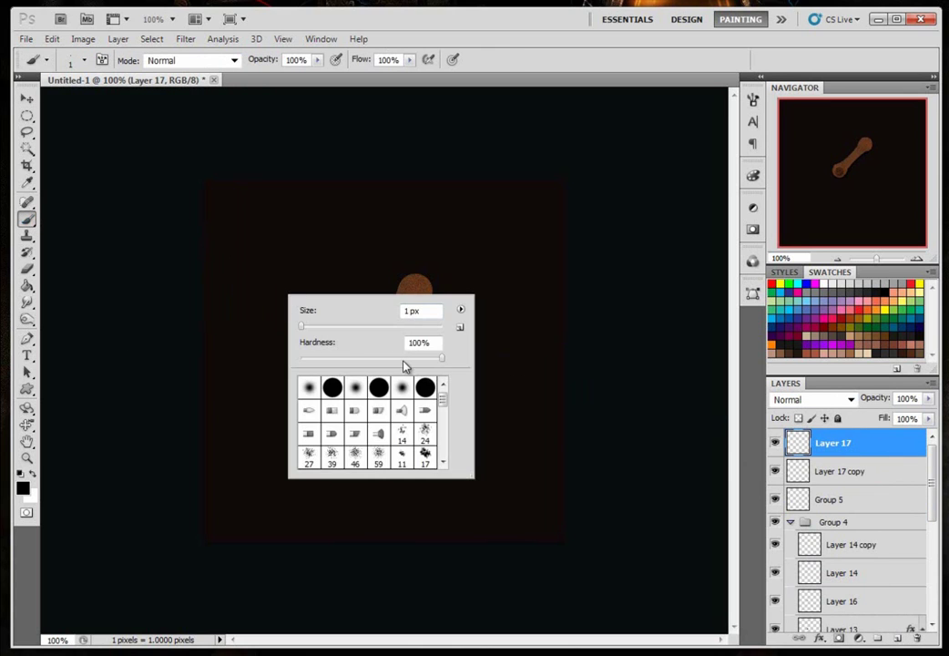
pyautogui.moveTo(444, 407); pyautogui.dragTo(446, 441)
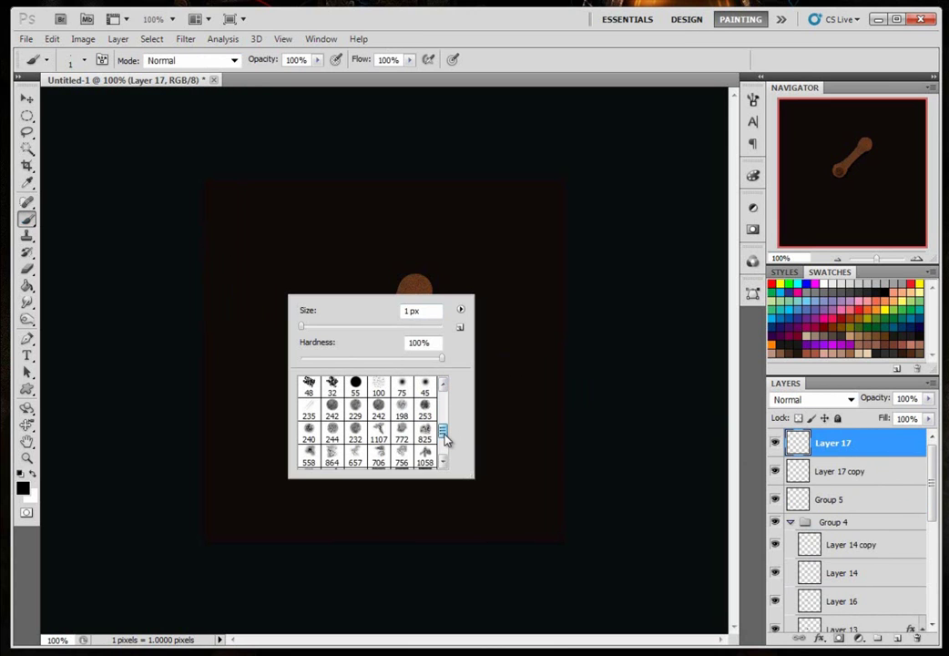
pyautogui.click(378, 407)
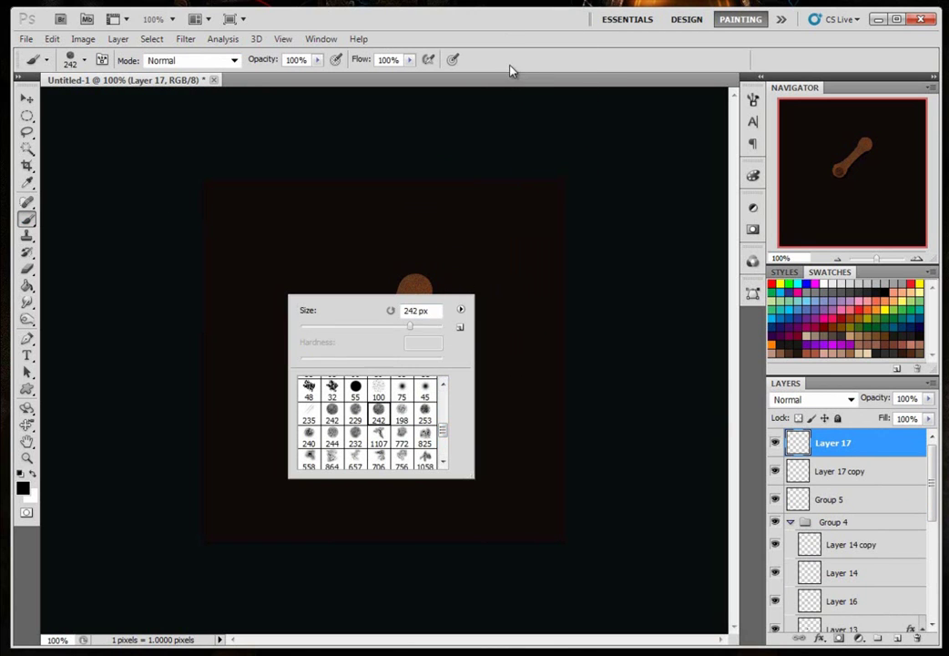
pyautogui.click(510, 71)
pyautogui.click(424, 284)
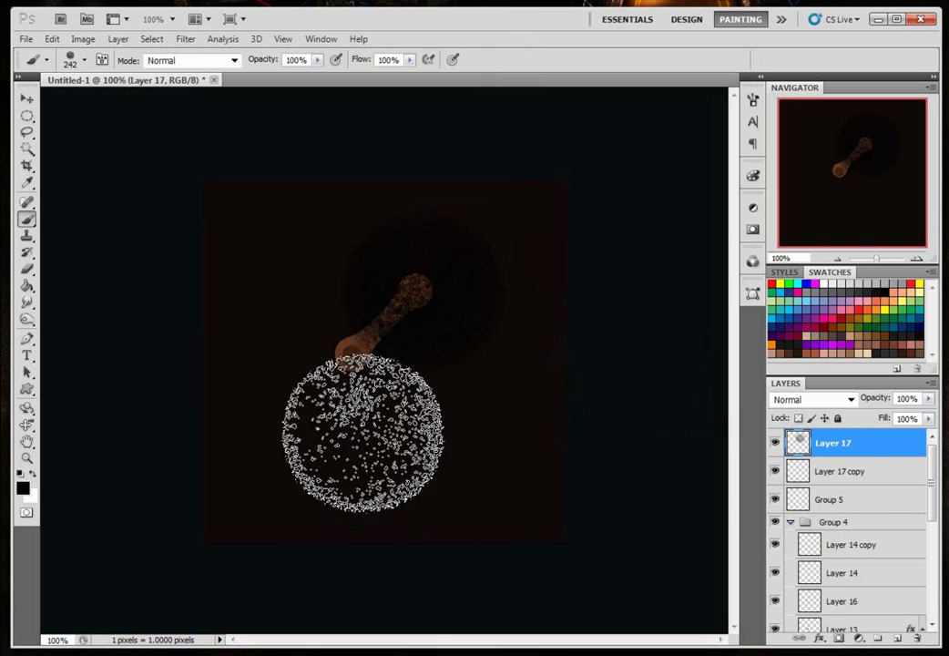
pyautogui.click(357, 410)
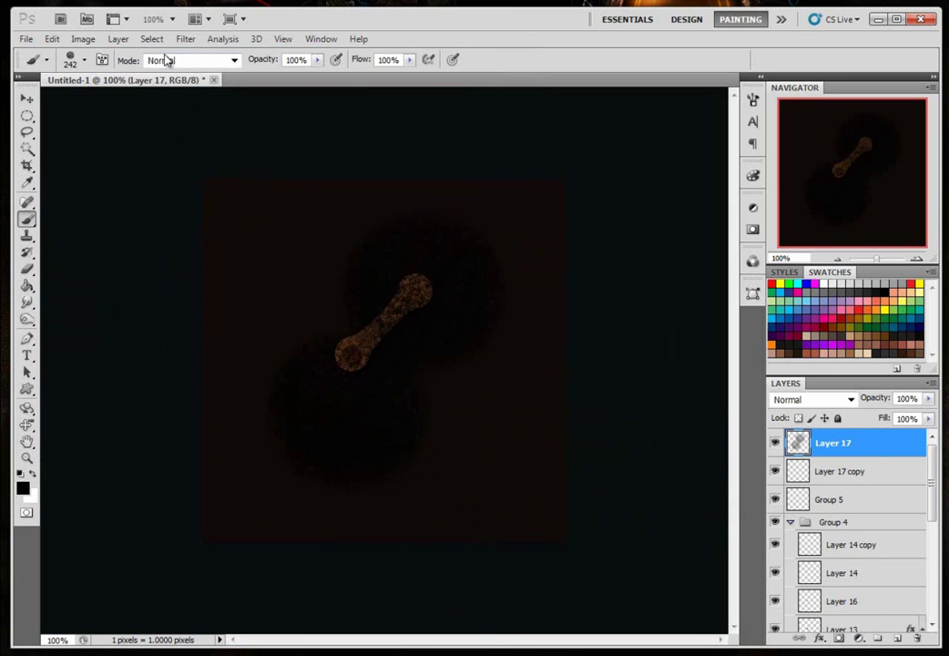
# - Sharpen the dabbed layer repeatedly and lower Layer 17's opacity to 52%
pyautogui.click(185, 39)
pyautogui.click(206, 58)
pyautogui.click(186, 39)
pyautogui.click(207, 57)
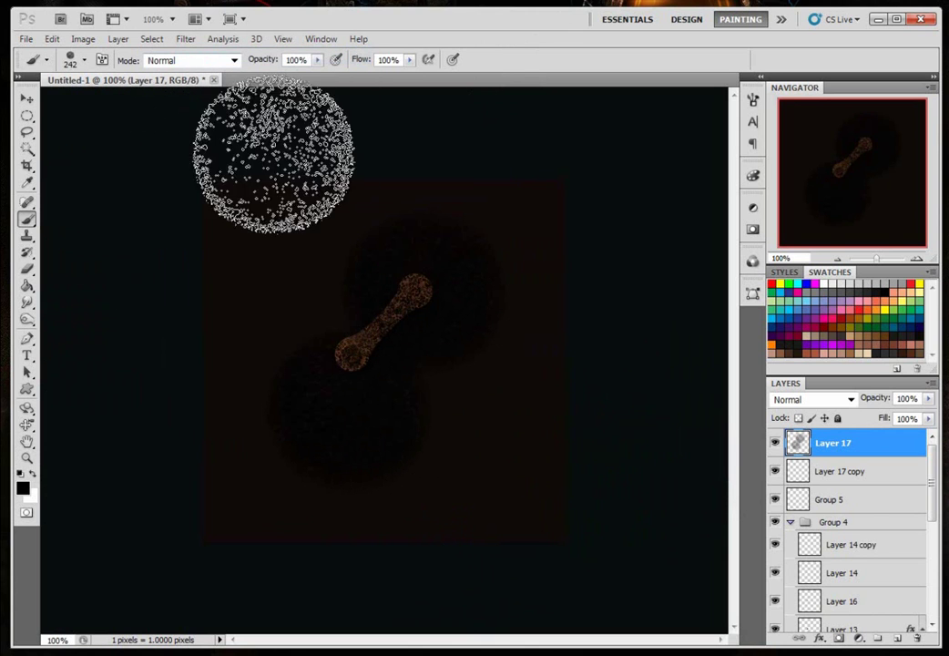
pyautogui.moveTo(929, 399); pyautogui.dragTo(894, 418)
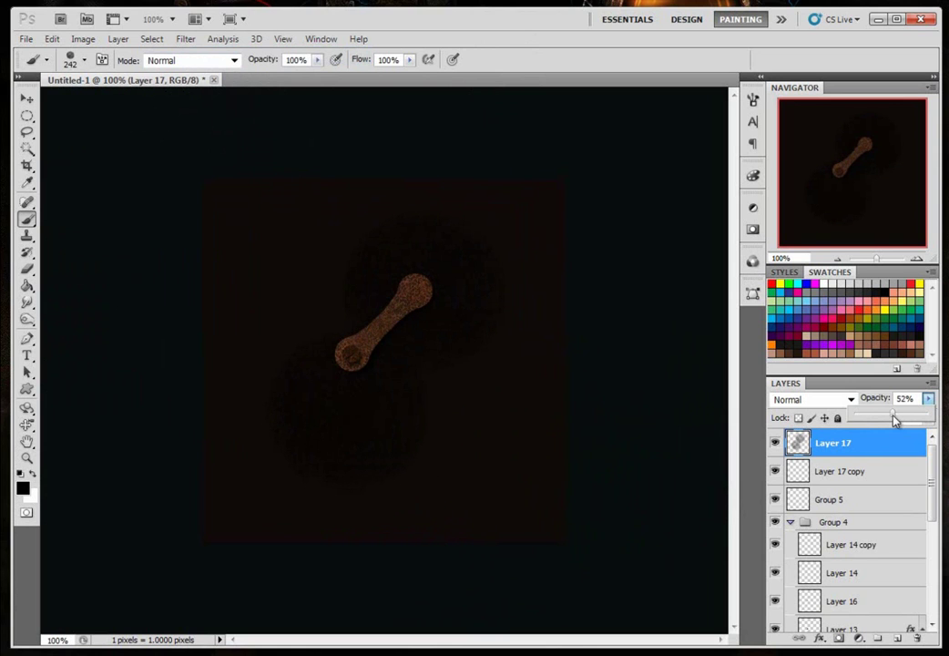
# - Load the Group 3 copy wrench shape and canvas square as a selection, then deselect
pyautogui.moveTo(931, 492); pyautogui.dragTo(938, 560)
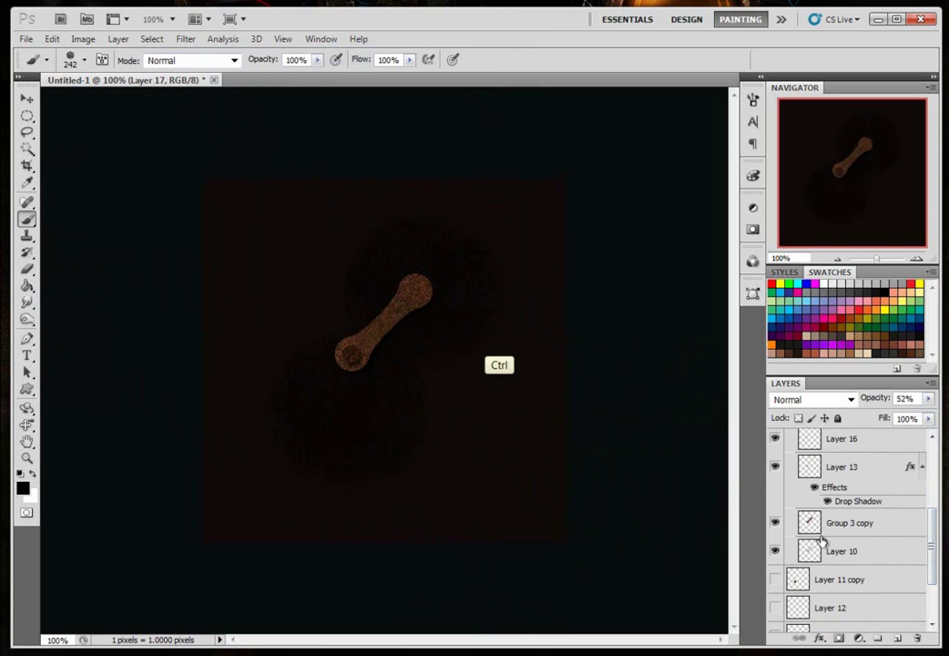
pyautogui.keyDown('ctrl'); pyautogui.click(811, 524); pyautogui.keyUp('ctrl')
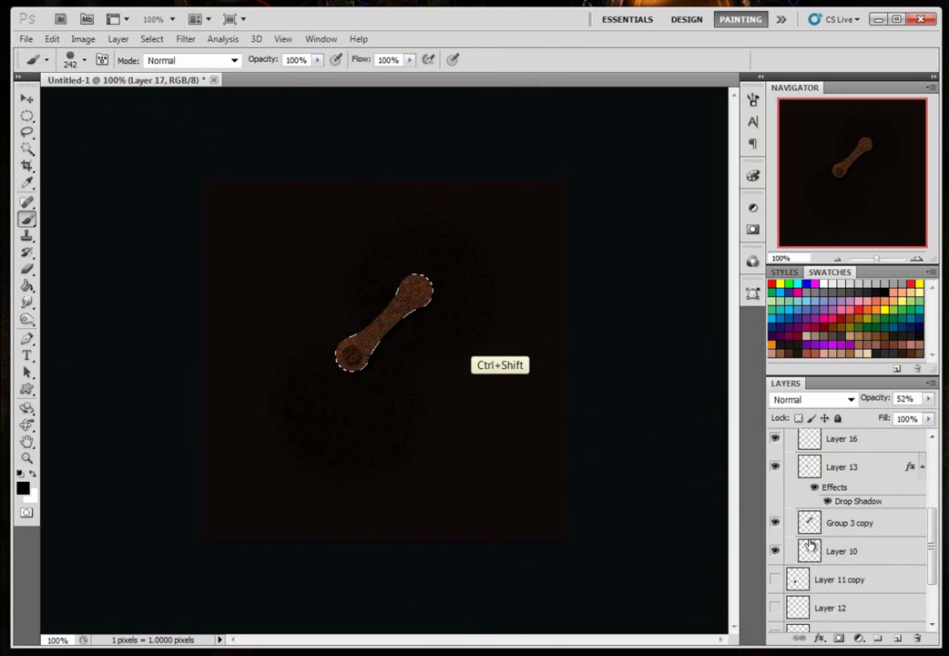
pyautogui.keyDown('ctrl'); pyautogui.keyDown('shift'); pyautogui.click(810, 544); pyautogui.keyUp('shift'); pyautogui.keyUp('ctrl')
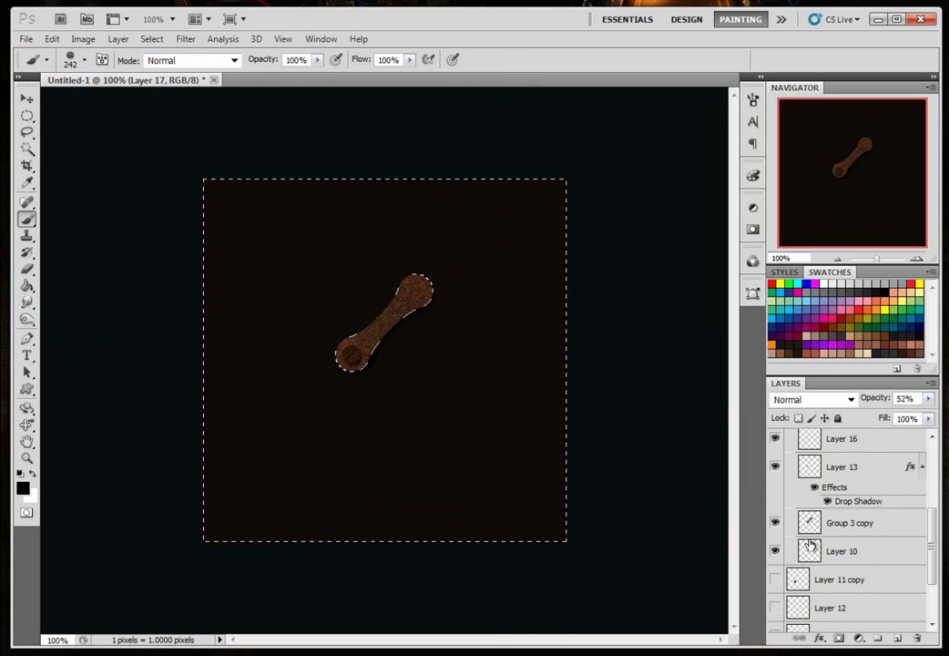
pyautogui.hotkey('ctrl', 'd')
pyautogui.moveTo(932, 525); pyautogui.dragTo(938, 451)
# - Add a new Layer 18 and set the foreground colour to brown 904b0e
pyautogui.click(897, 637)
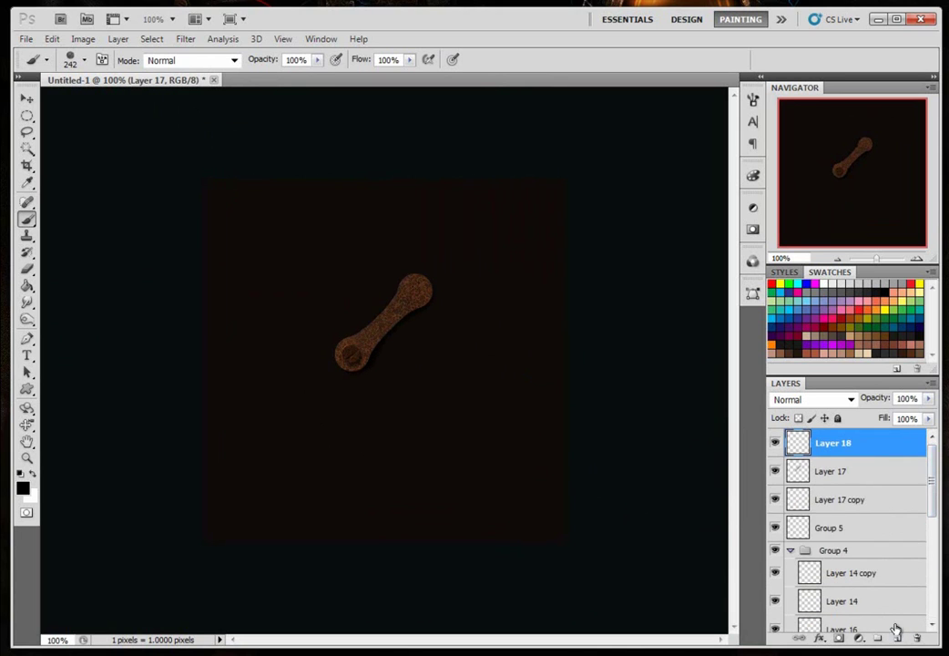
pyautogui.press('i')
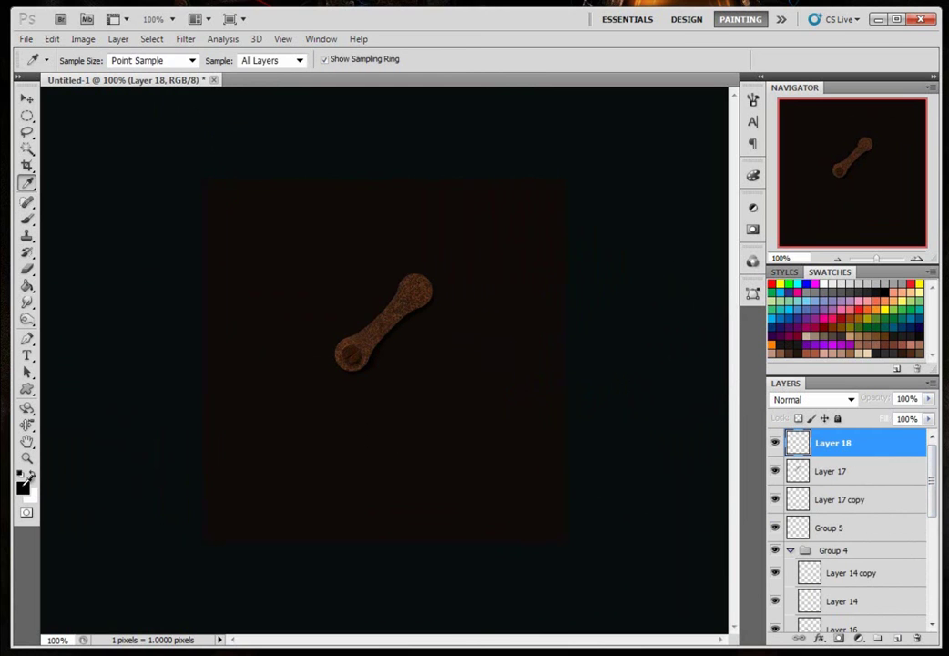
pyautogui.click(24, 483)
pyautogui.moveTo(314, 400); pyautogui.dragTo(367, 386)
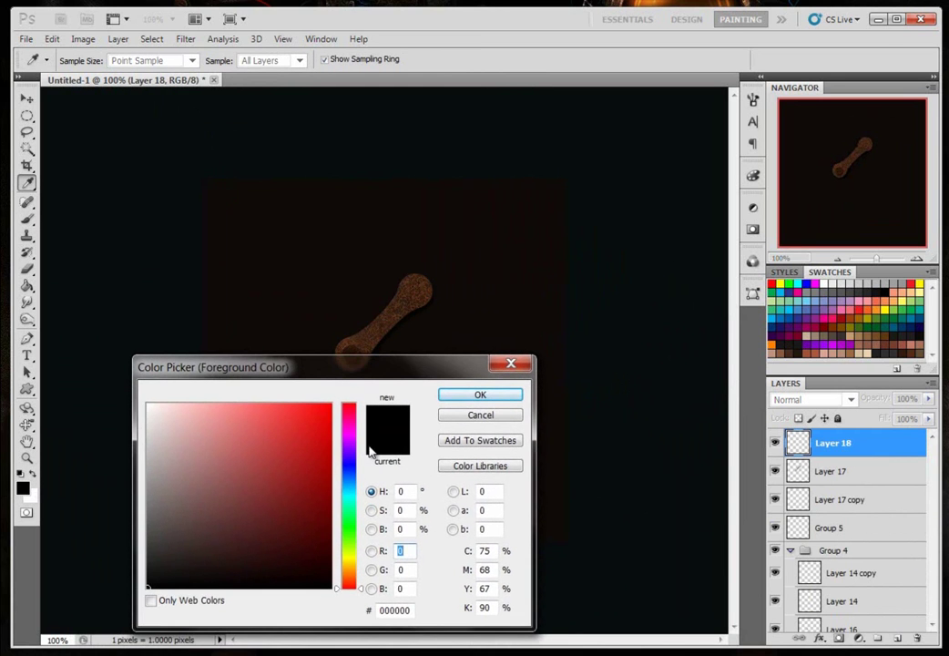
pyautogui.moveTo(350, 564); pyautogui.dragTo(351, 575)
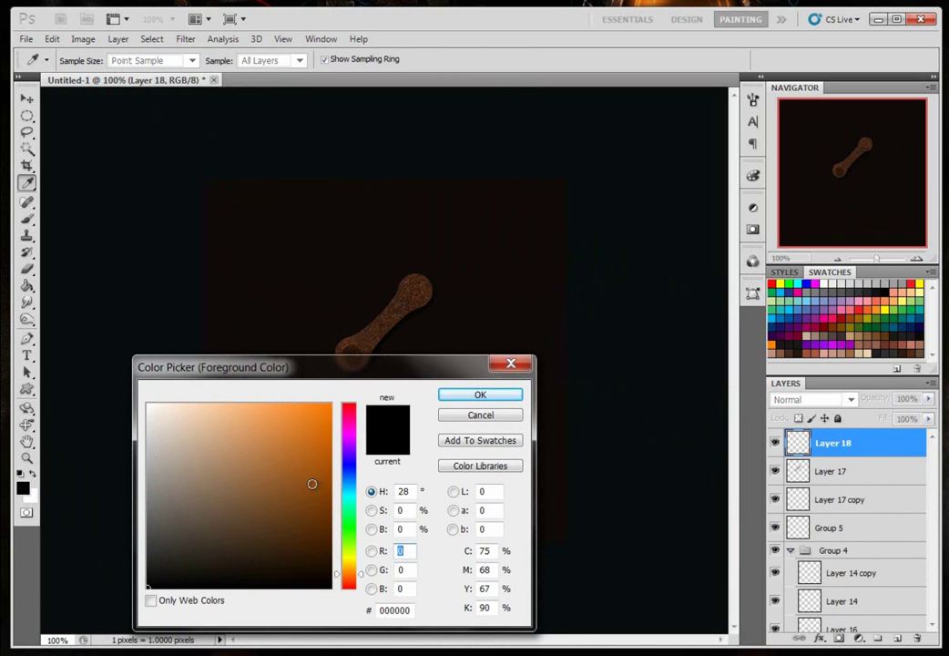
pyautogui.click(313, 483)
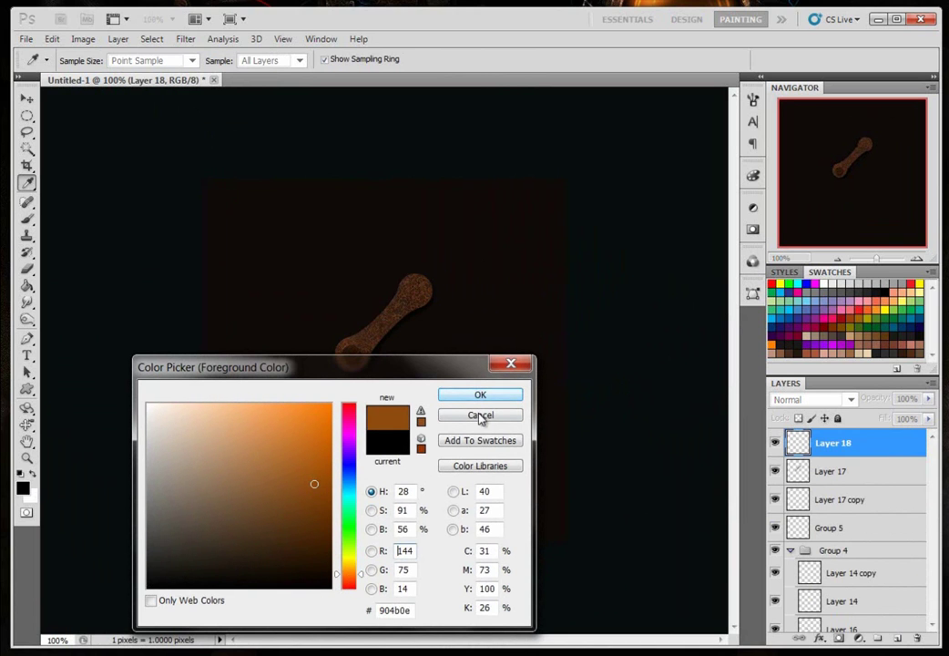
pyautogui.click(477, 397)
# - Paint two large orange dabs over the link's lower end and up-right of it
pyautogui.press('b')
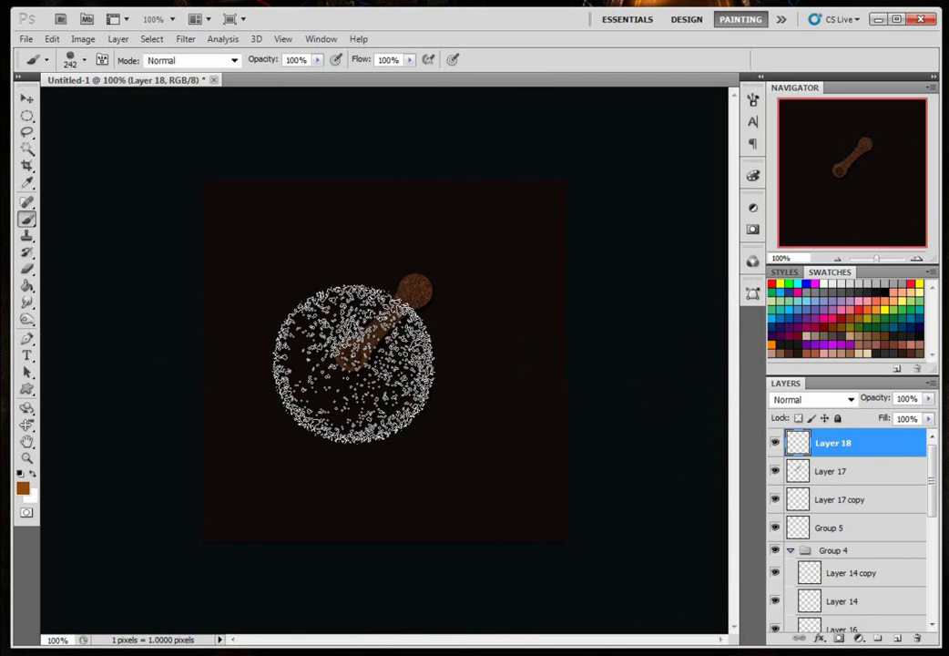
pyautogui.click(351, 368)
pyautogui.click(444, 273)
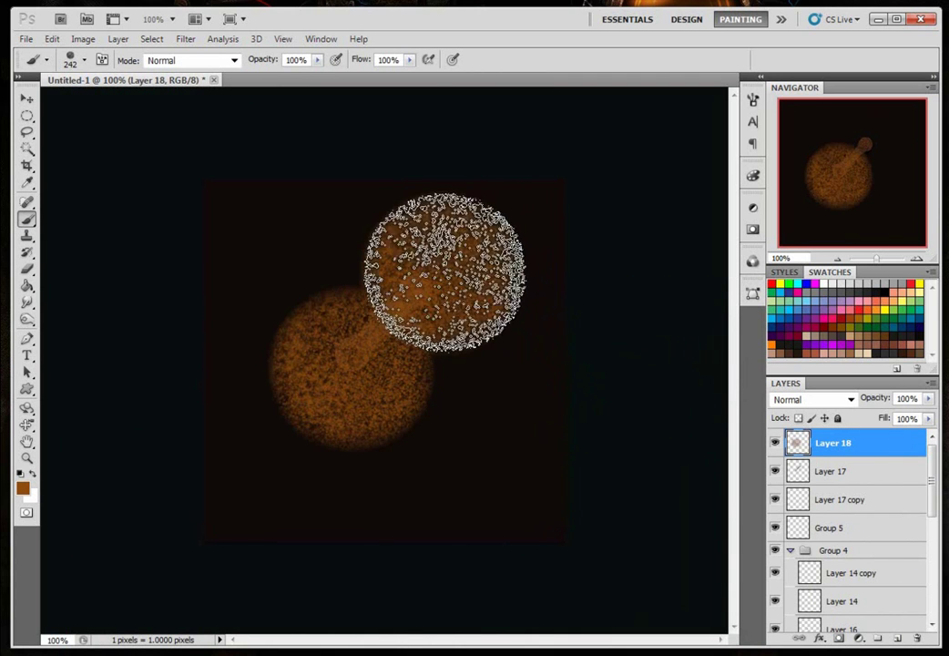
# - Cycle through Layer 18's blend modes until it settles on Soft Light
pyautogui.click(813, 399)
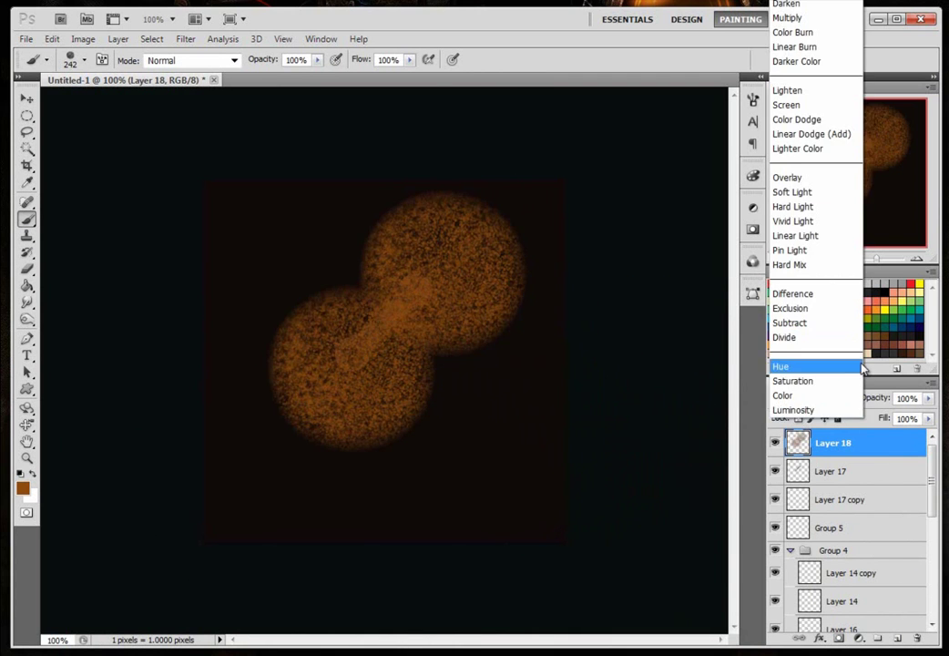
pyautogui.press('Escape')
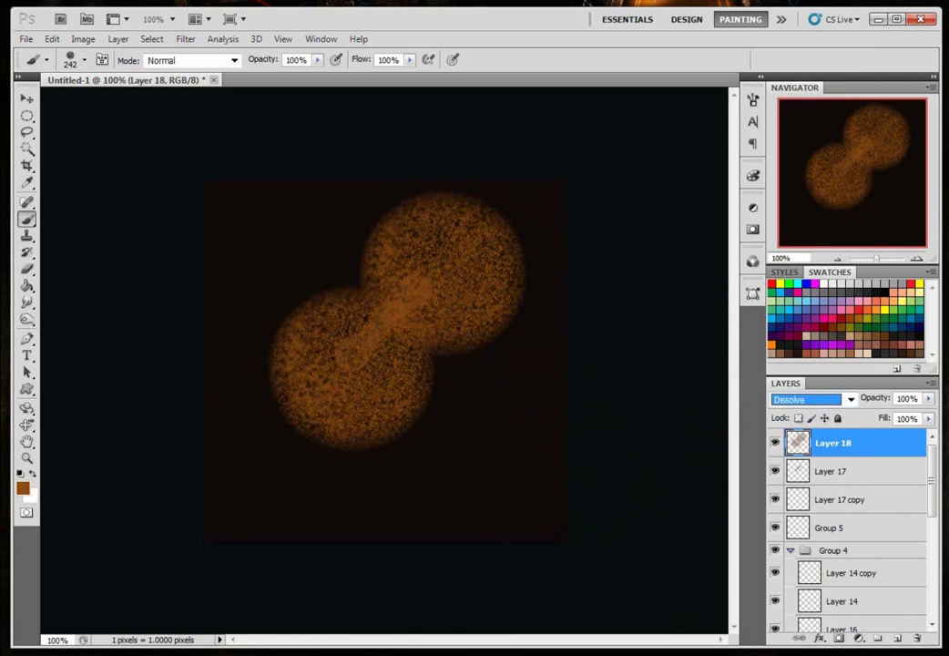
pyautogui.press('Down')
pyautogui.press('Down')
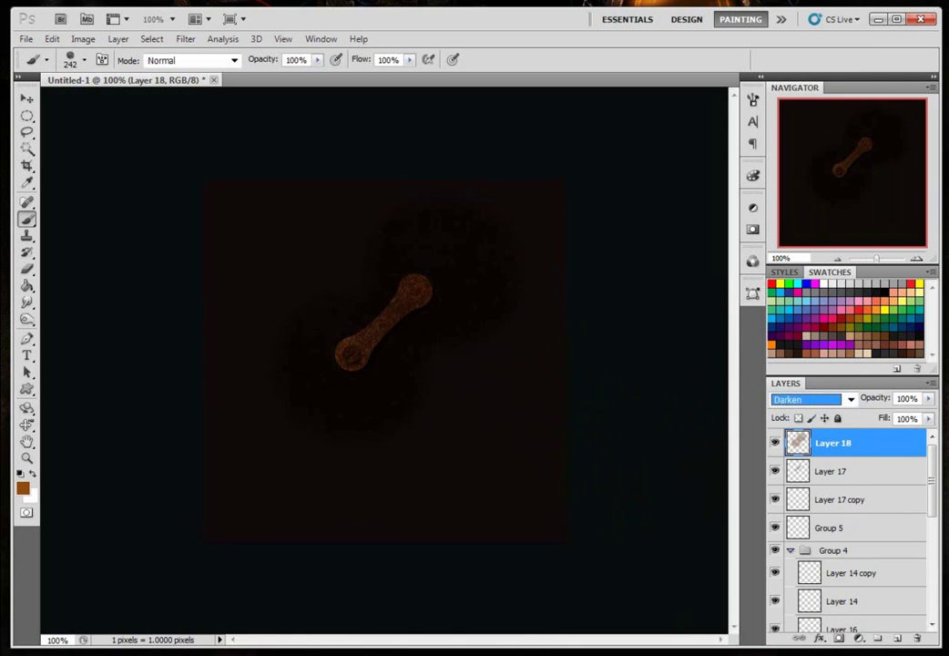
pyautogui.press('Down')
pyautogui.press('Down')
pyautogui.press('Down')
pyautogui.press('Down')
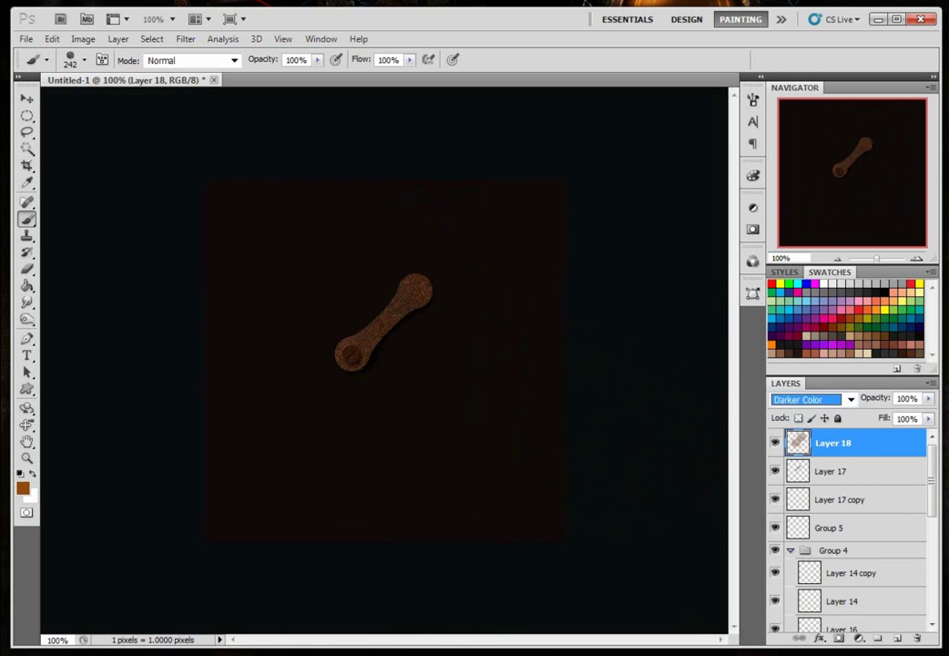
pyautogui.press('Down')
pyautogui.press('Down')
pyautogui.press('Up')
pyautogui.press('Down')
pyautogui.press('Down')
pyautogui.press('Down')
pyautogui.scroll(-5, 931, 489)
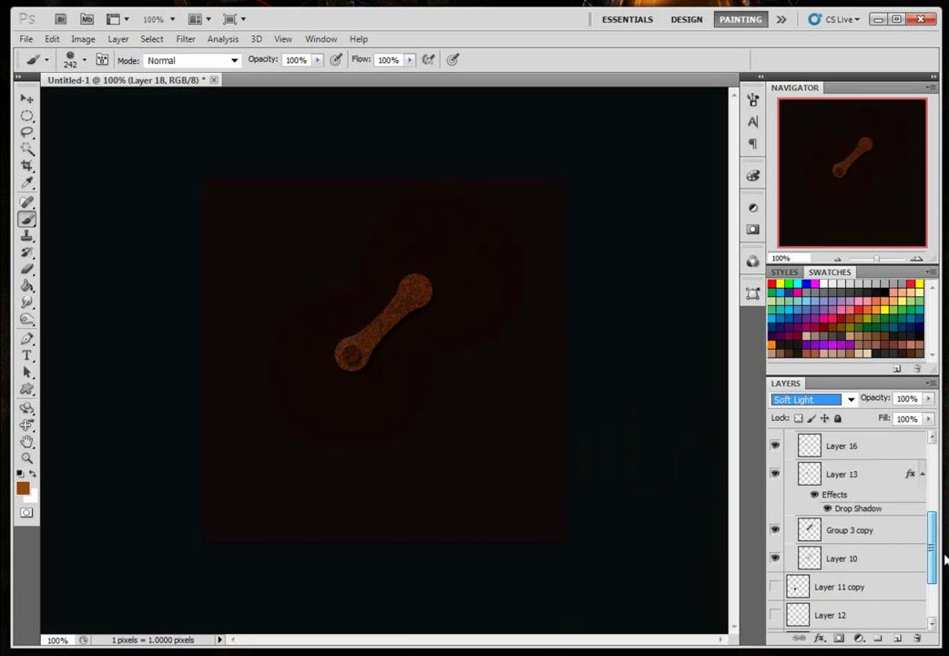
# - Load and clear the link selections, set Layer 18 to 65% opacity, and add Layer 19
pyautogui.keyDown('ctrl'); pyautogui.click(817, 537); pyautogui.keyUp('ctrl')
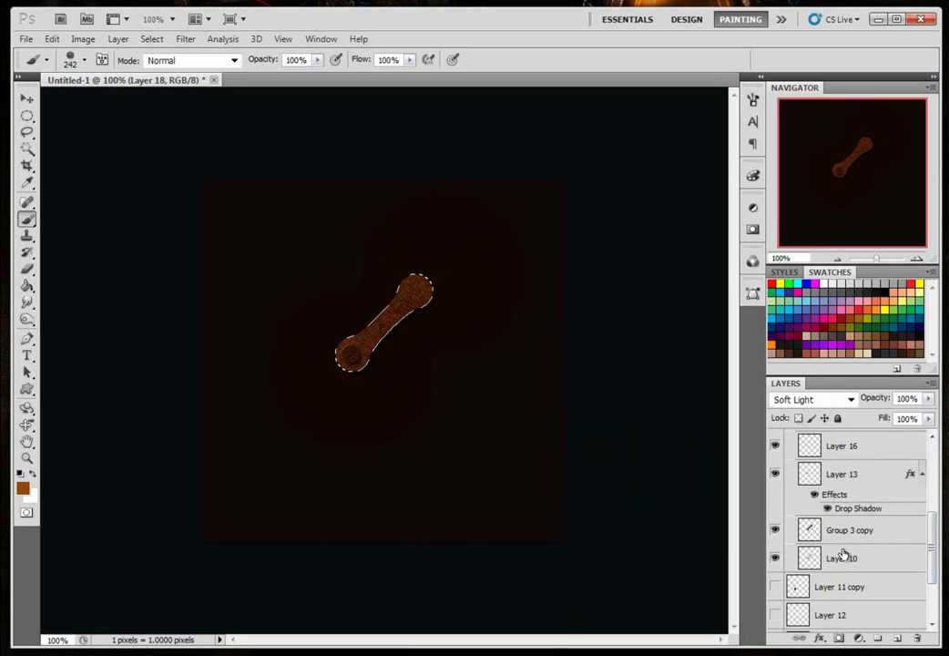
pyautogui.keyDown('ctrl'); pyautogui.keyDown('shift'); pyautogui.click(842, 552); pyautogui.keyUp('shift'); pyautogui.keyUp('ctrl')
pyautogui.hotkey('ctrl', 'h')
pyautogui.moveTo(931, 535); pyautogui.dragTo(910, 420)
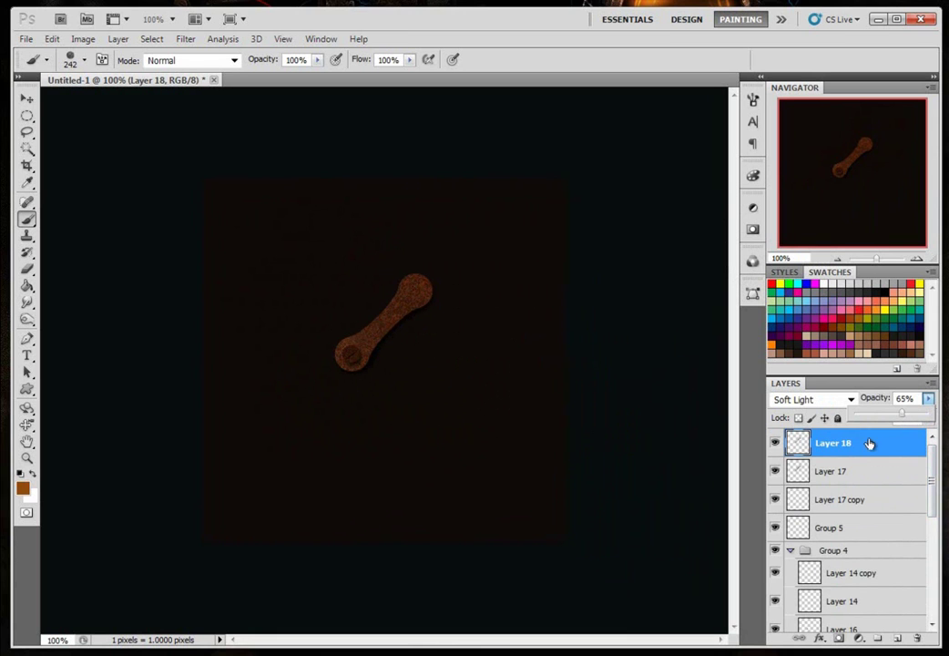
pyautogui.click(897, 639)
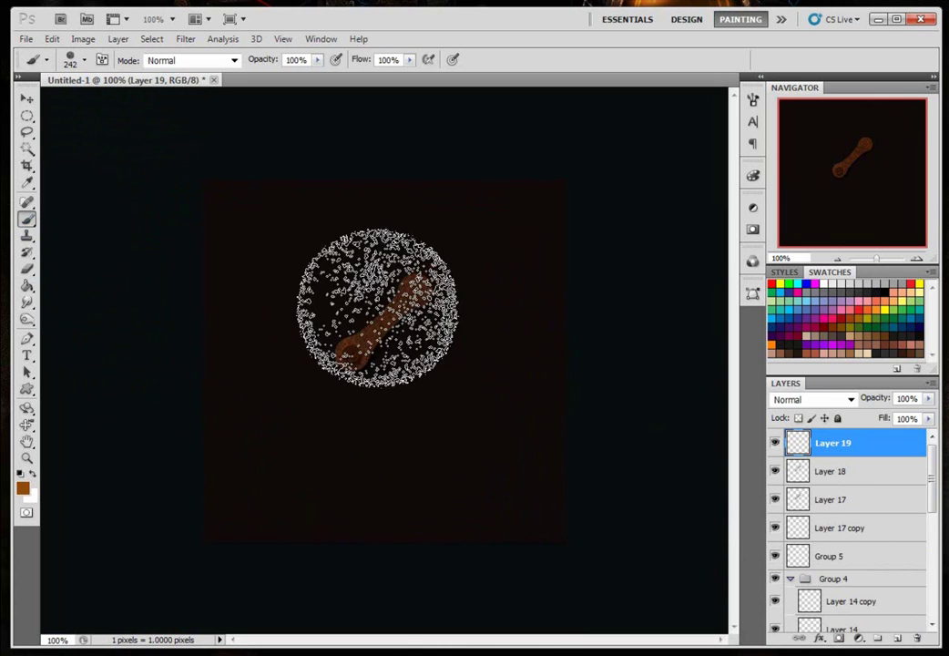
# - Set up a black 5 px soft round brush at 40% hardness, zoom to 200%, and add Layer 20
pyautogui.rightClick(378, 306)
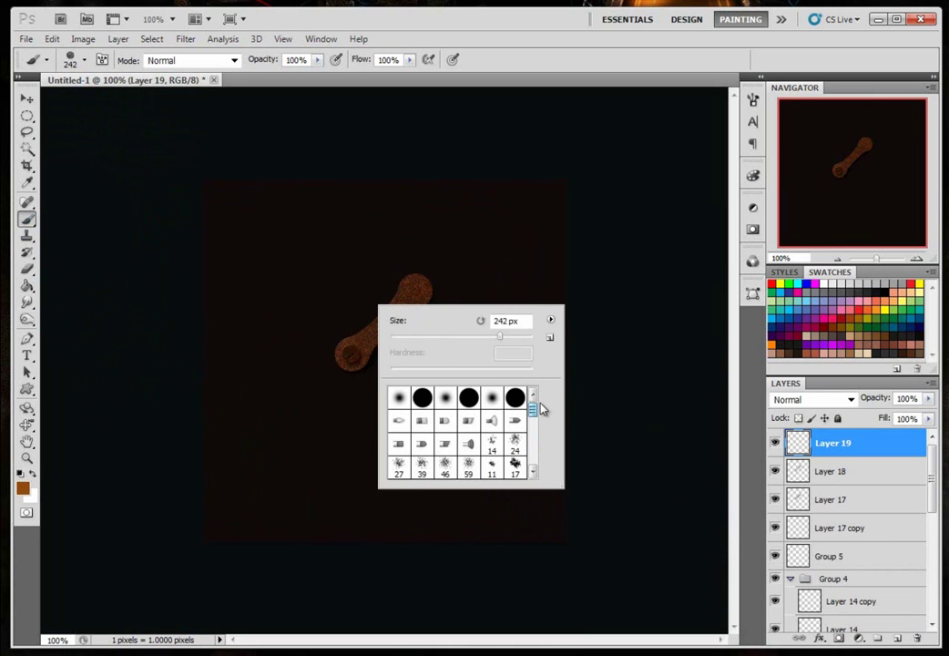
pyautogui.click(444, 397)
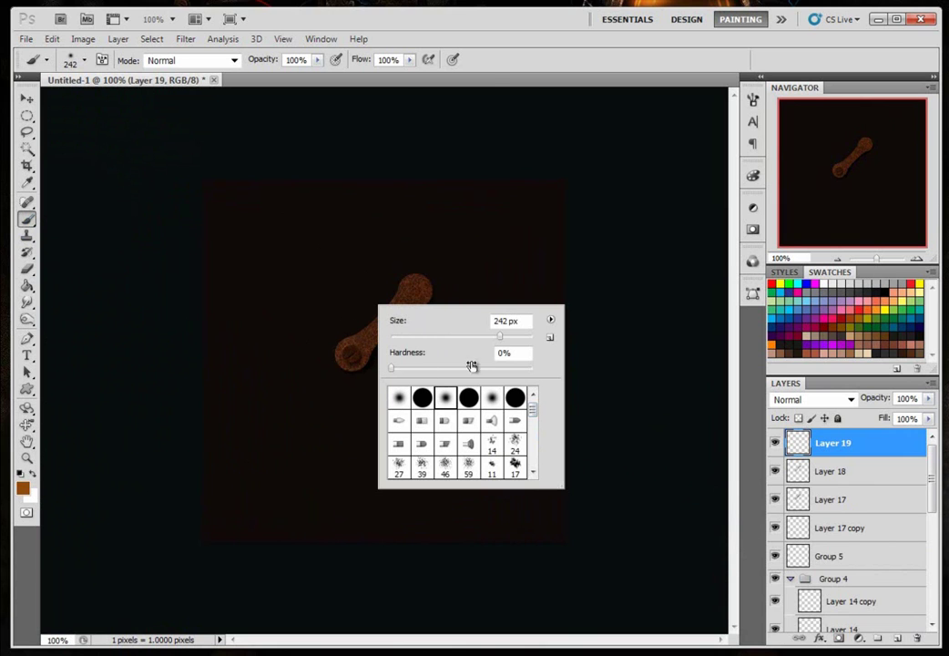
pyautogui.press('Escape')
pyautogui.press('d')
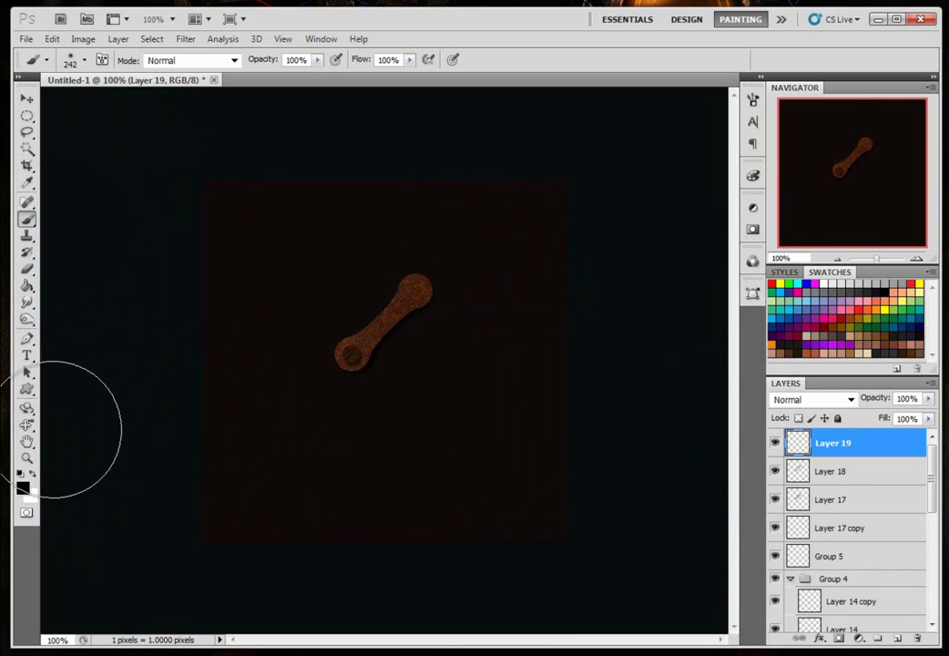
pyautogui.rightClick(408, 289)
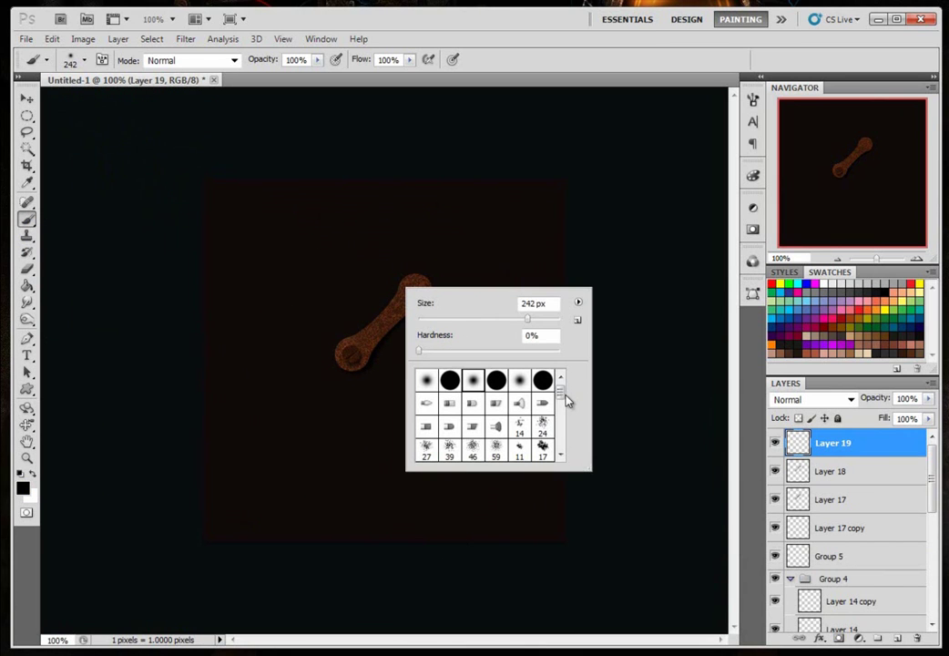
pyautogui.moveTo(527, 319)
pyautogui.mouseDown()
pyautogui.moveTo(422, 321)
pyautogui.moveTo(431, 355)
pyautogui.moveTo(476, 356)
pyautogui.mouseUp()
pyautogui.moveTo(432, 324); pyautogui.dragTo(422, 324)
pyautogui.click(916, 259)
pyautogui.click(916, 258)
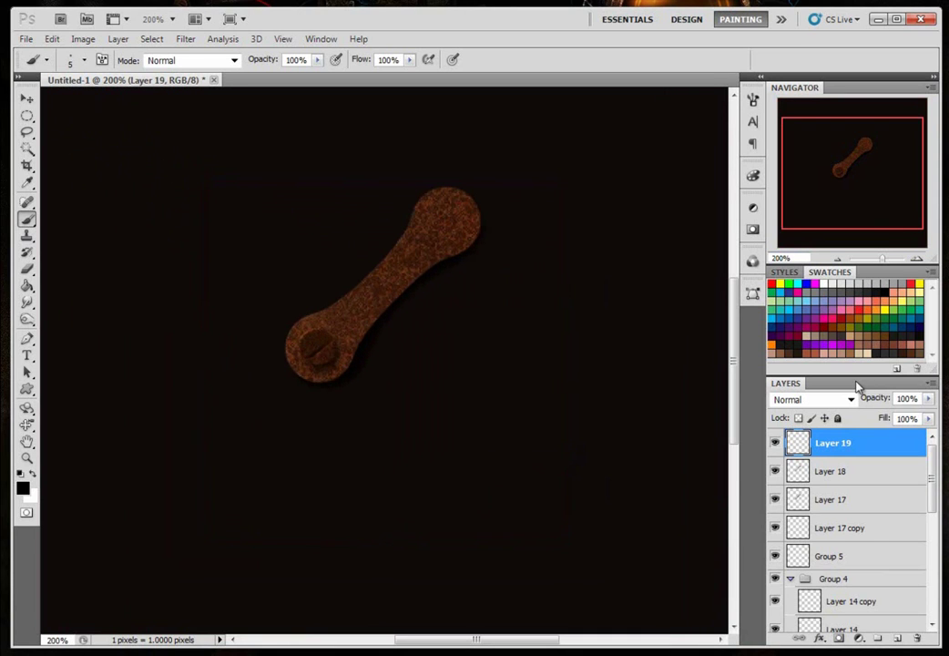
pyautogui.click(897, 637)
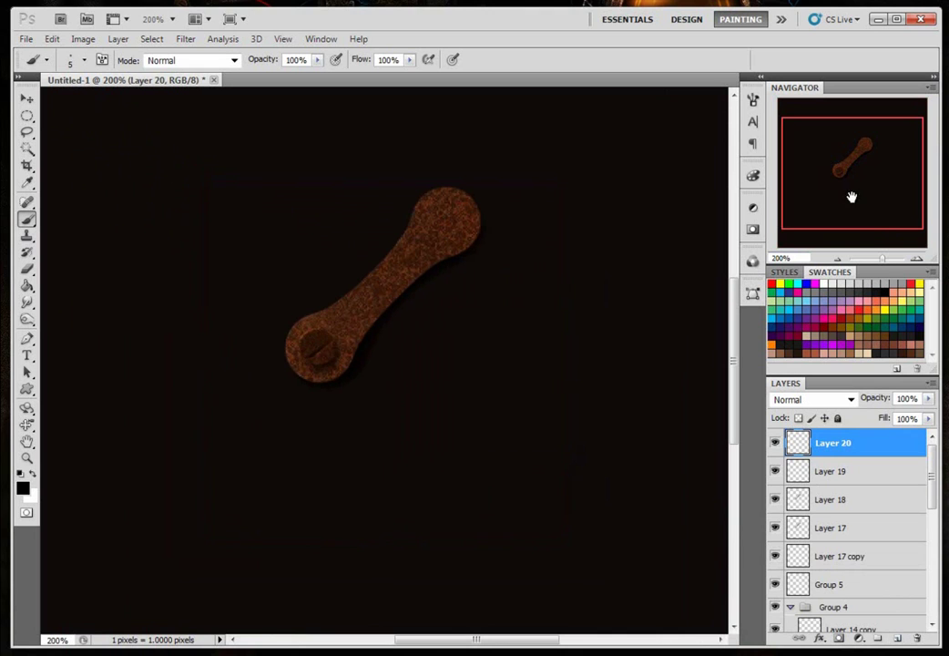
# - At 300% zoom, paint black nicks on the link's upper edge and screw recess, then add Layer 21 with white foreground
pyautogui.hotkey('ctrl', '+')
pyautogui.moveTo(850, 165); pyautogui.dragTo(845, 152)
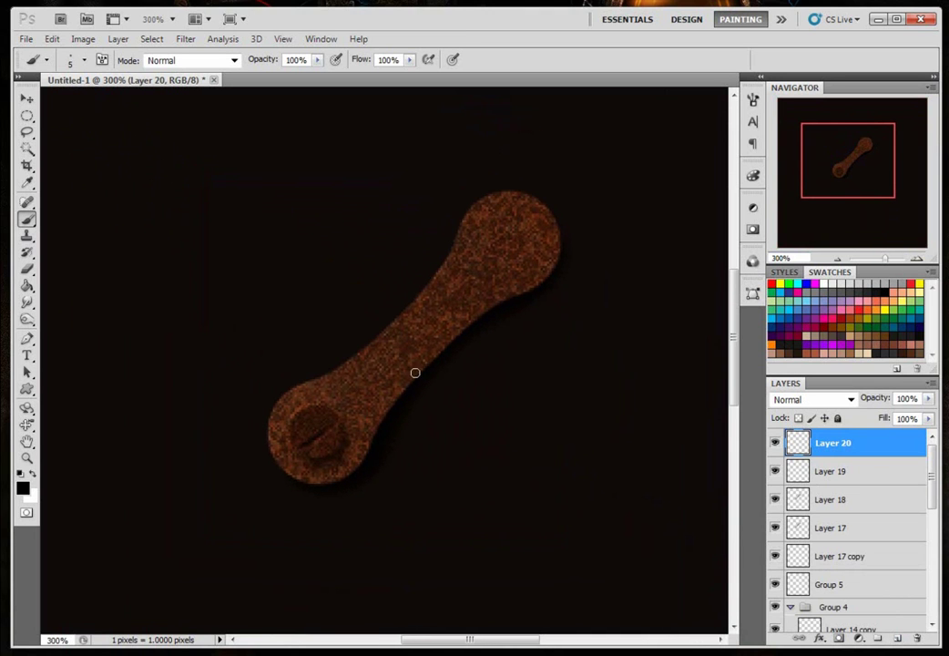
pyautogui.click(752, 98)
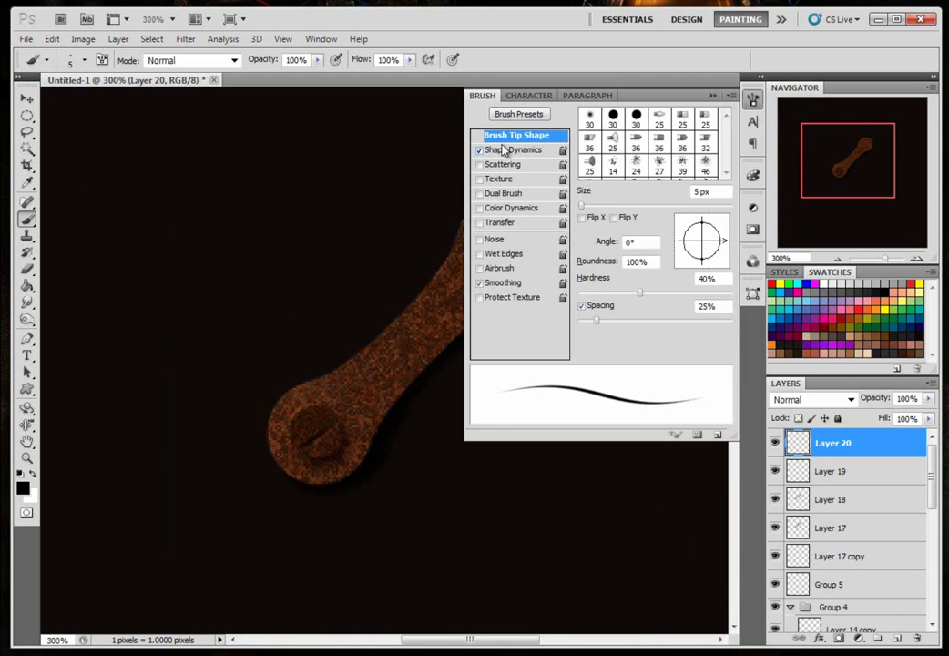
pyautogui.click(712, 95)
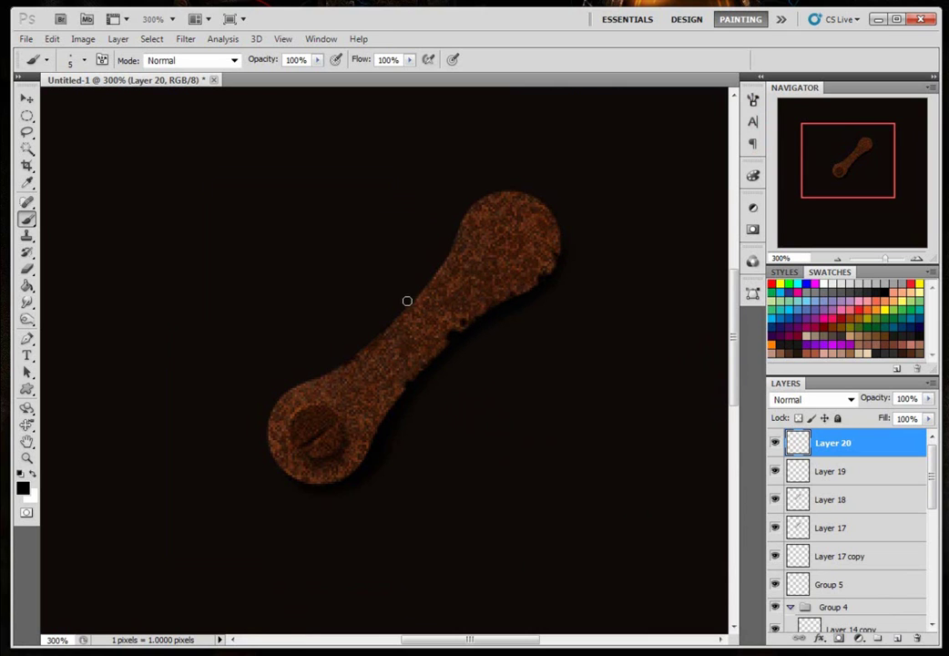
pyautogui.click(466, 219)
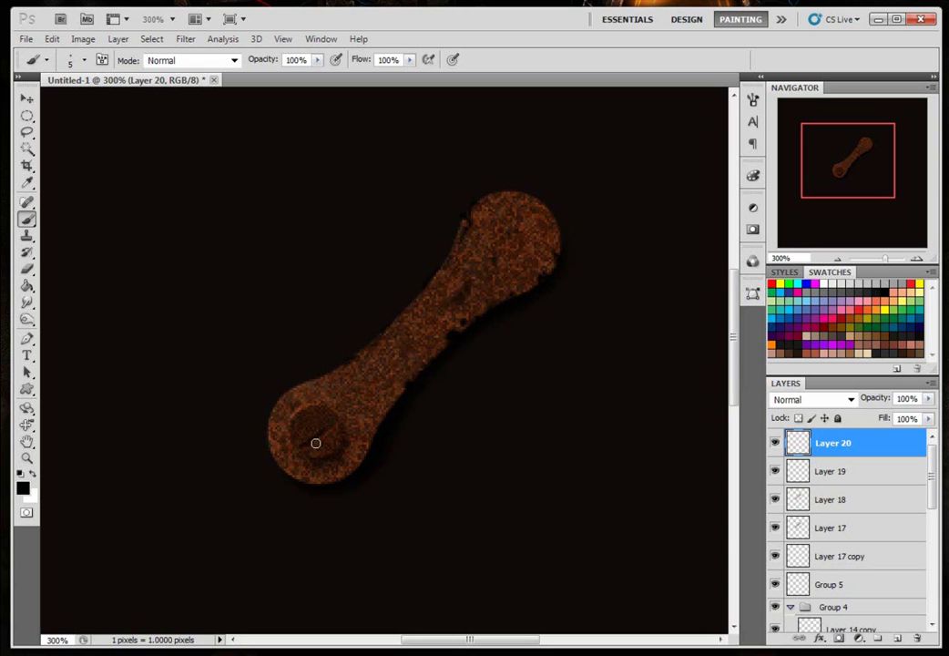
pyautogui.moveTo(311, 438); pyautogui.dragTo(347, 443)
pyautogui.click(897, 638)
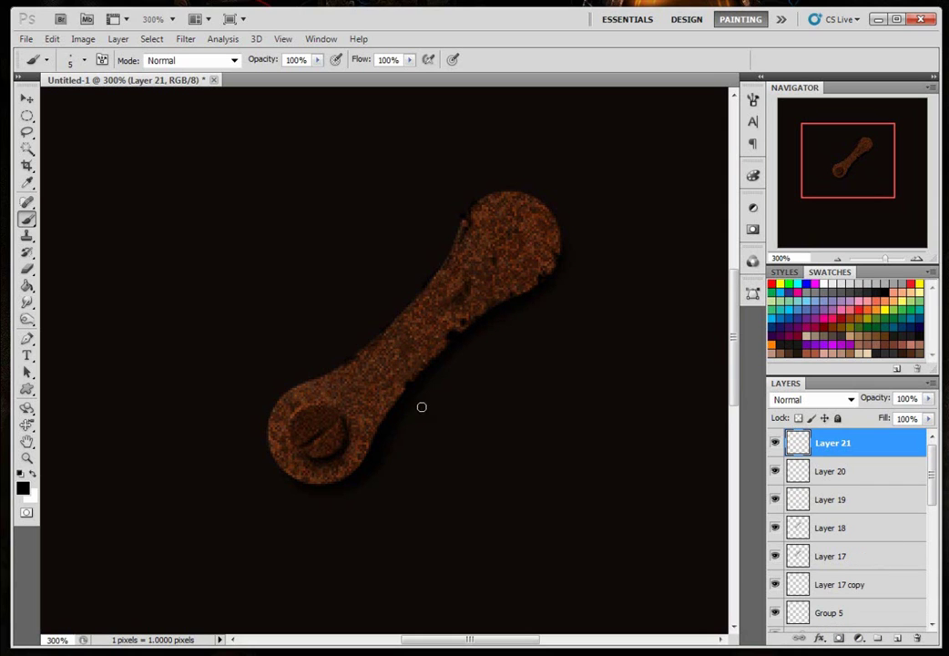
pyautogui.click(33, 474)
# - Set the brush to 1 px size, 74% hardness and 100% opacity
pyautogui.rightClick(452, 376)
pyautogui.moveTo(463, 402); pyautogui.dragTo(459, 400)
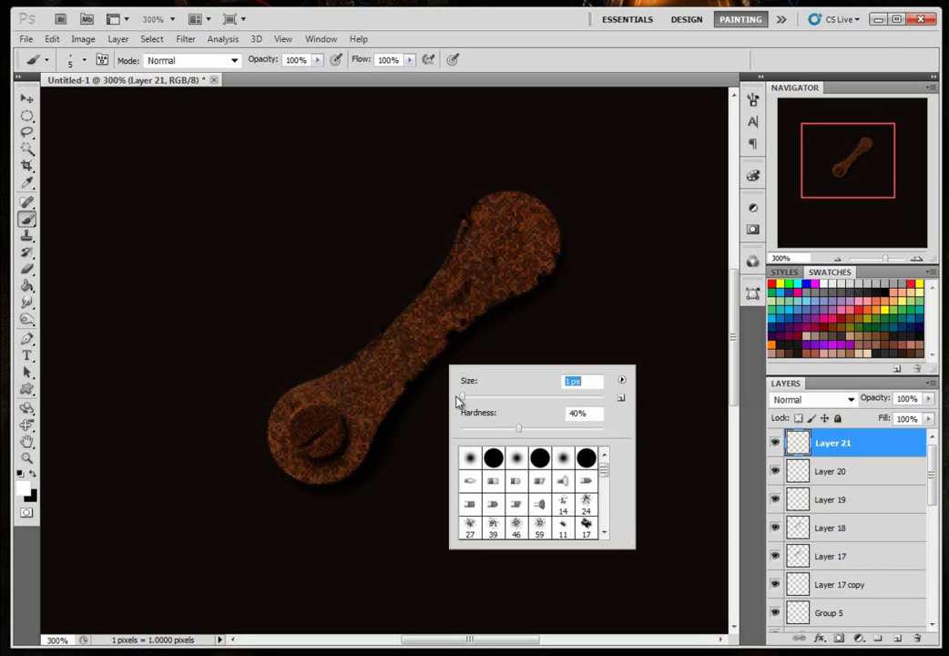
pyautogui.moveTo(568, 432); pyautogui.dragTo(566, 429)
pyautogui.click(316, 60)
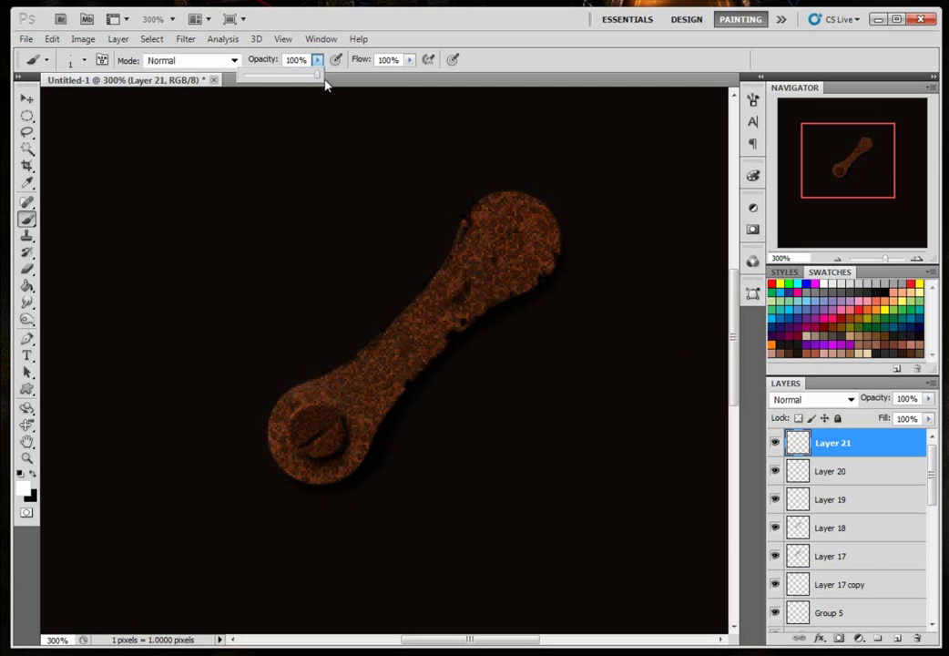
pyautogui.click(483, 69)
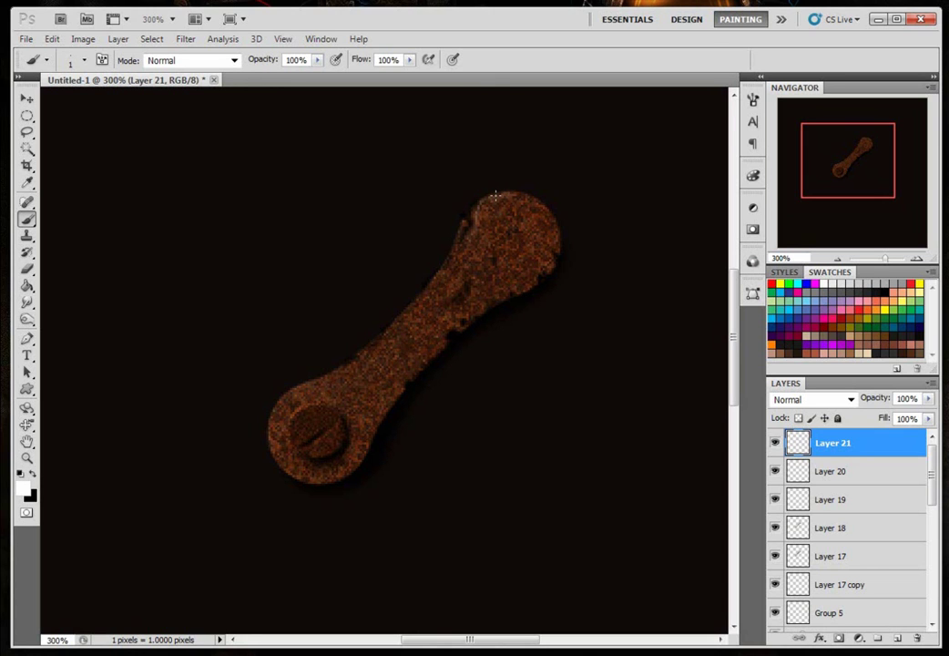
# - Paint thin white highlights along the link's upper-left edge and over the screw head, then return to 100% zoom
pyautogui.moveTo(474, 213); pyautogui.dragTo(461, 224)
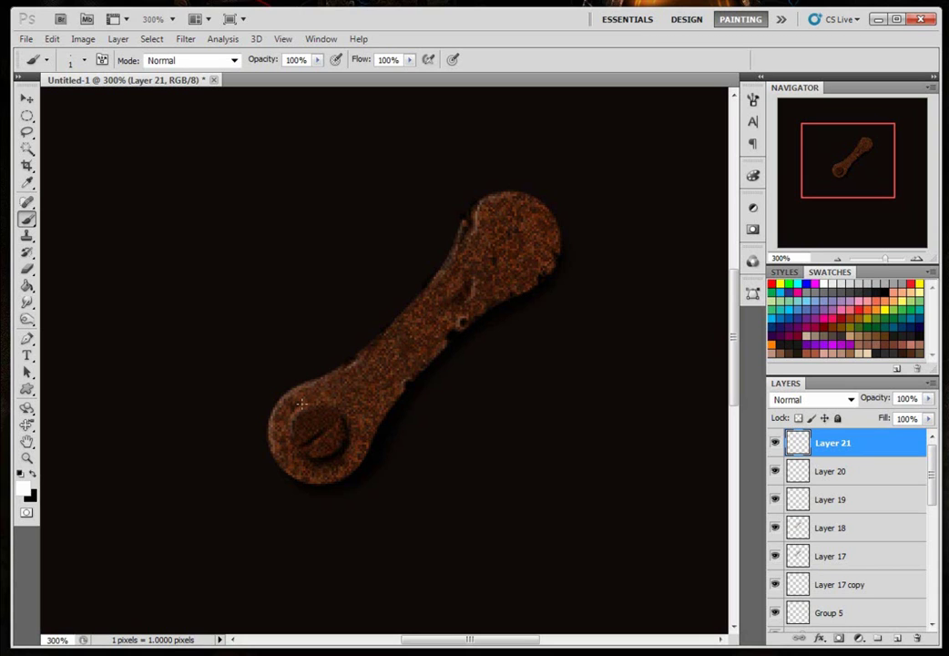
pyautogui.moveTo(321, 403)
pyautogui.mouseDown()
pyautogui.moveTo(322, 443)
pyautogui.moveTo(348, 419)
pyautogui.mouseUp()
pyautogui.hotkey('ctrl', '-')
pyautogui.hotkey('ctrl', '-')
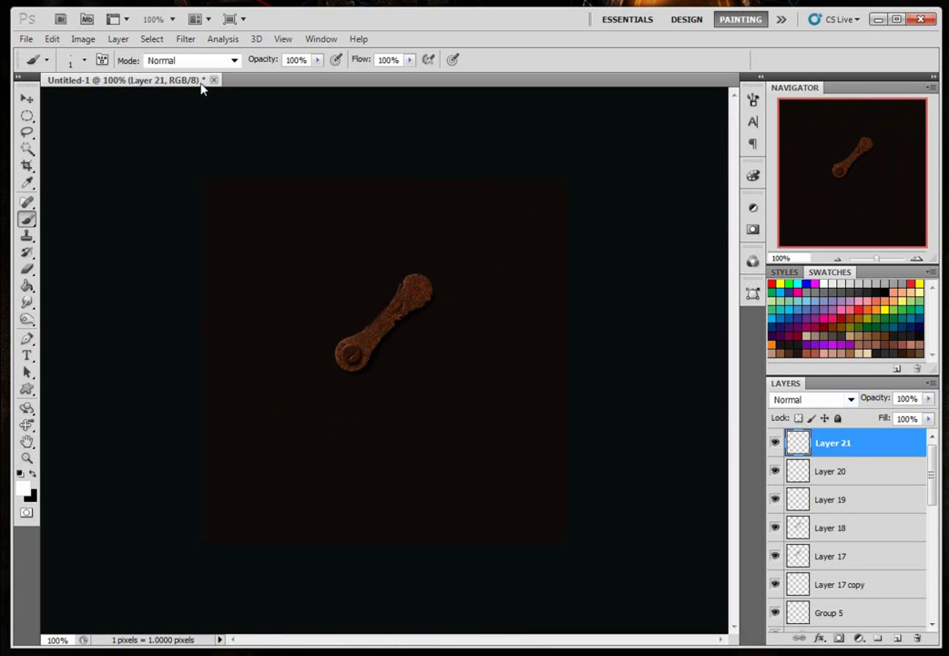
# - Apply the Sharpen filter to Layer 21
pyautogui.click(184, 39)
pyautogui.click(187, 41)
pyautogui.click(188, 39)
pyautogui.click(195, 57)
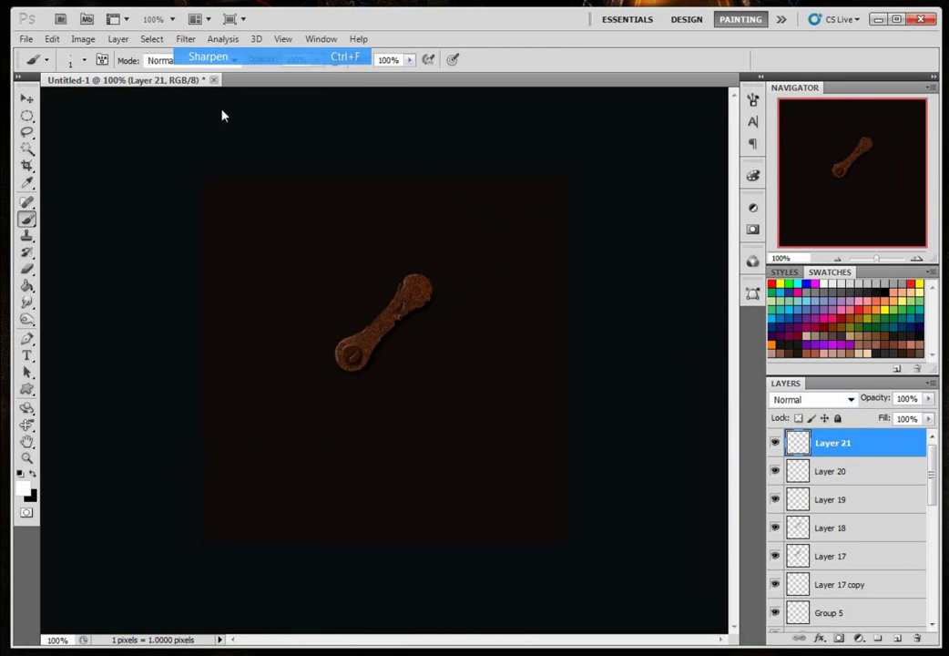
# - Set Layer 21's blend mode to Overlay
pyautogui.click(928, 398)
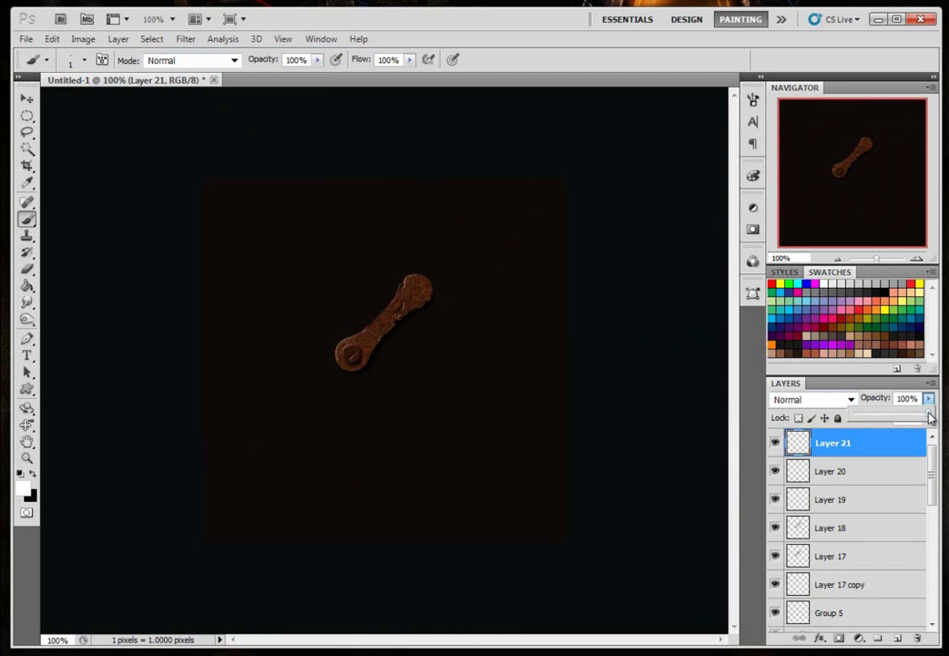
pyautogui.click(851, 399)
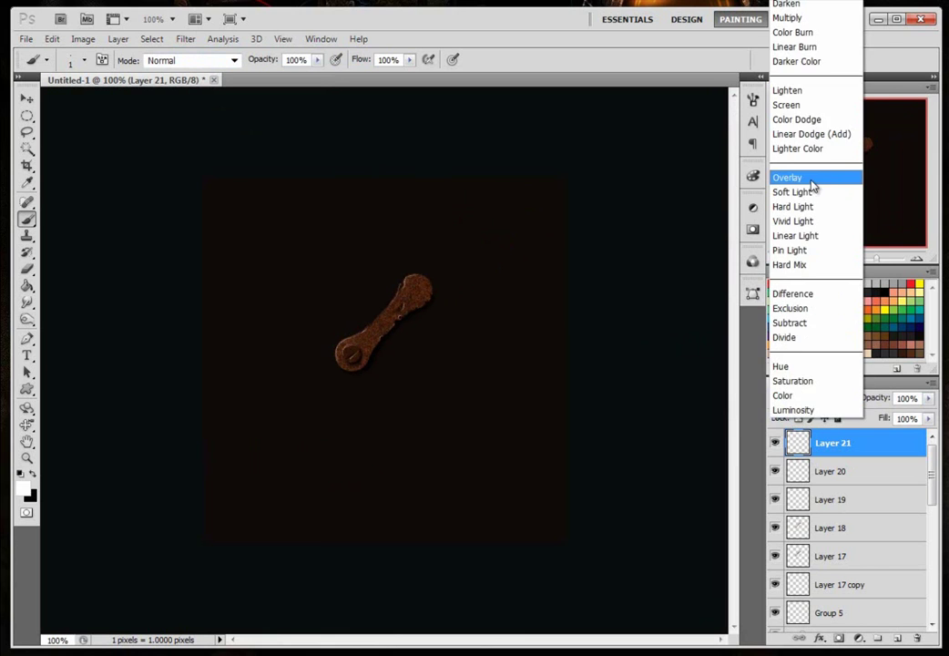
pyautogui.click(811, 180)
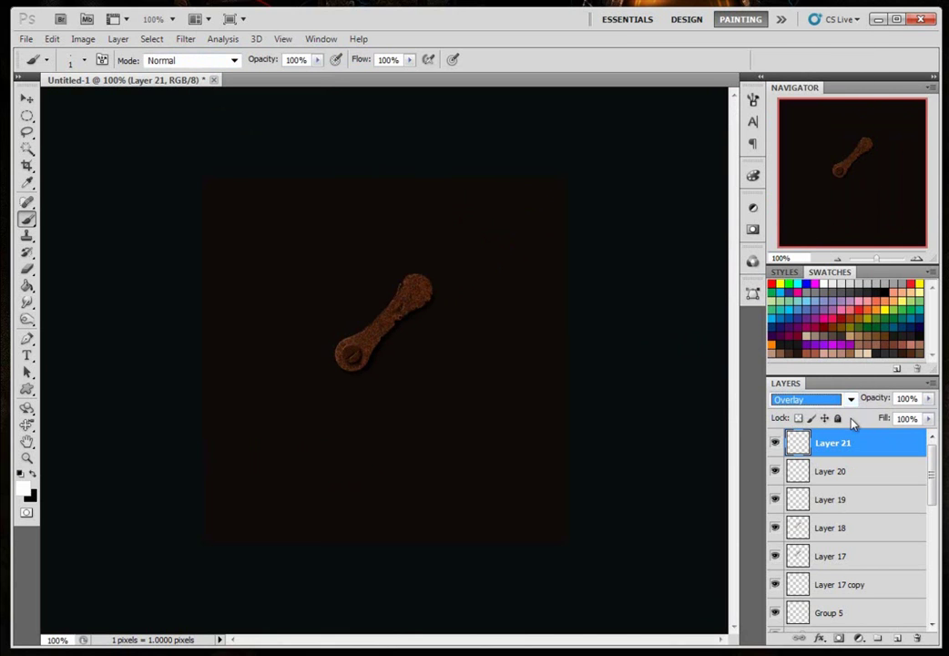
# - Duplicate Layer 21 and lower the copy's opacity to 71%
pyautogui.hotkey('ctrl', 'j')
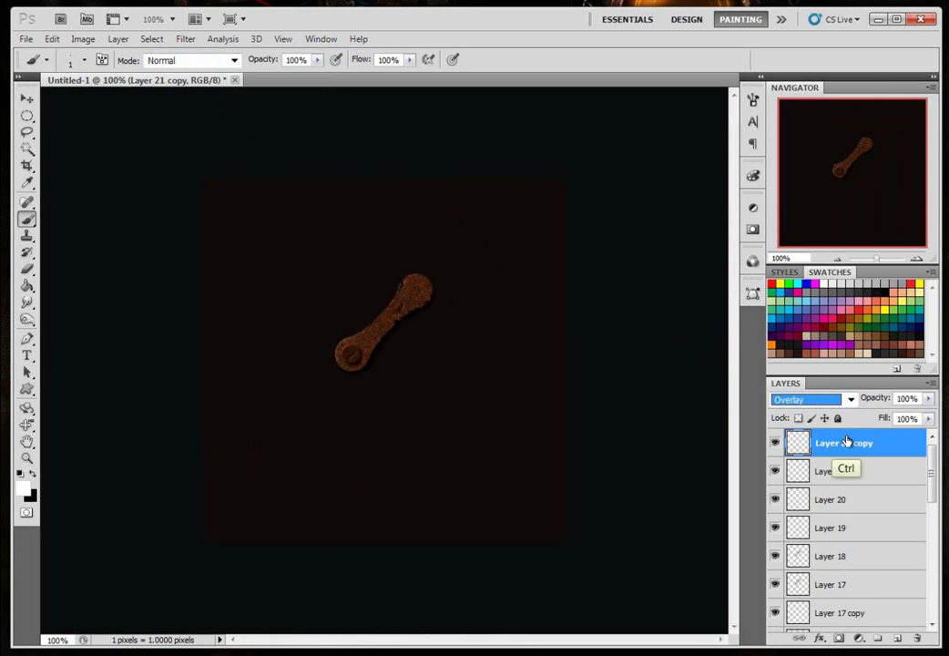
pyautogui.click(927, 398)
pyautogui.moveTo(927, 416); pyautogui.dragTo(919, 419)
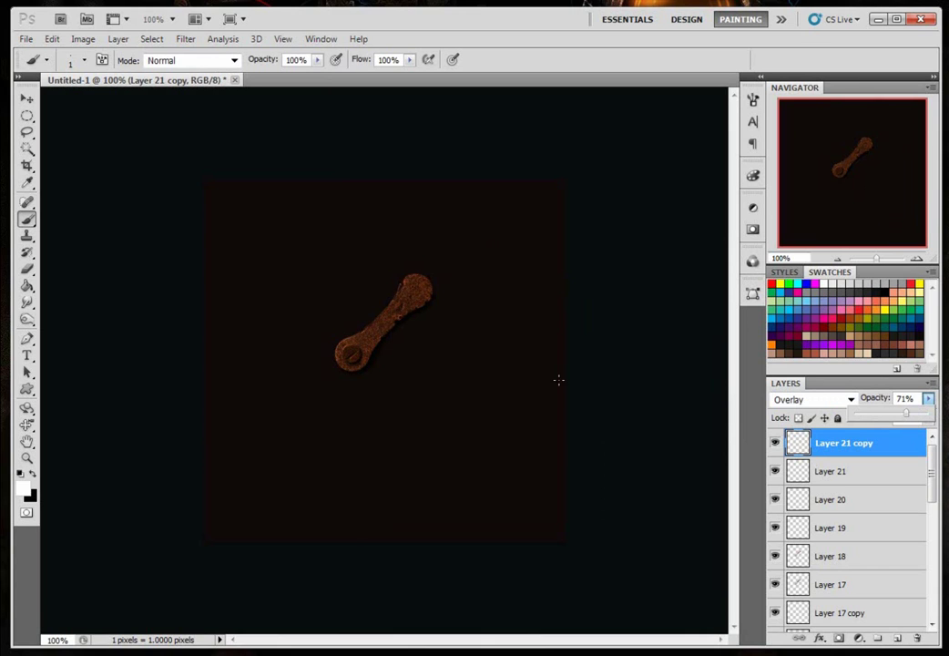
pyautogui.moveTo(931, 470); pyautogui.dragTo(938, 592)
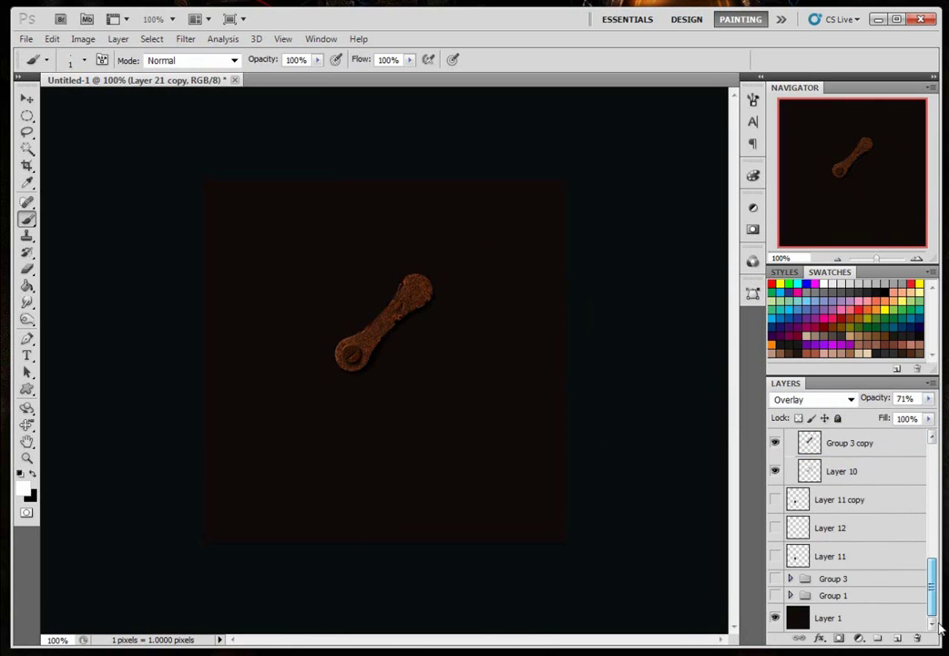
# - Group the link's layers into Group 6 and nudge the link slightly up-left
pyautogui.keyDown('shift'); pyautogui.click(857, 597); pyautogui.keyUp('shift')
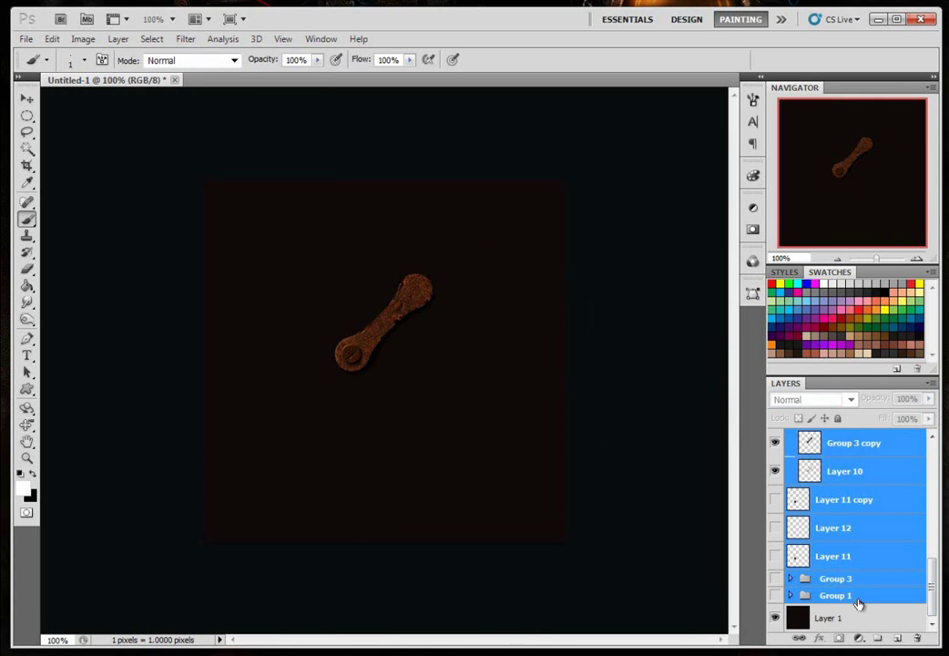
pyautogui.hotkey('ctrl', 'g')
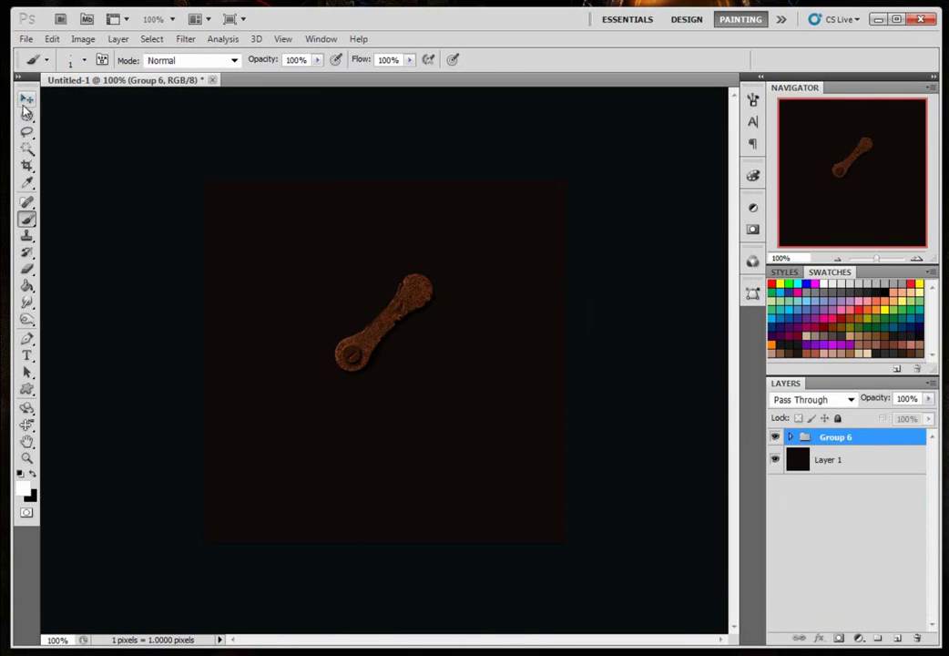
pyautogui.click(26, 97)
pyautogui.moveTo(391, 328)
pyautogui.mouseDown()
pyautogui.moveTo(356, 273)
pyautogui.moveTo(383, 319)
pyautogui.mouseUp()
# - Duplicate Group 6, merge the copy, rotate it to hang from the pivot, and place it below Group 6
pyautogui.moveTo(857, 441); pyautogui.dragTo(895, 637)
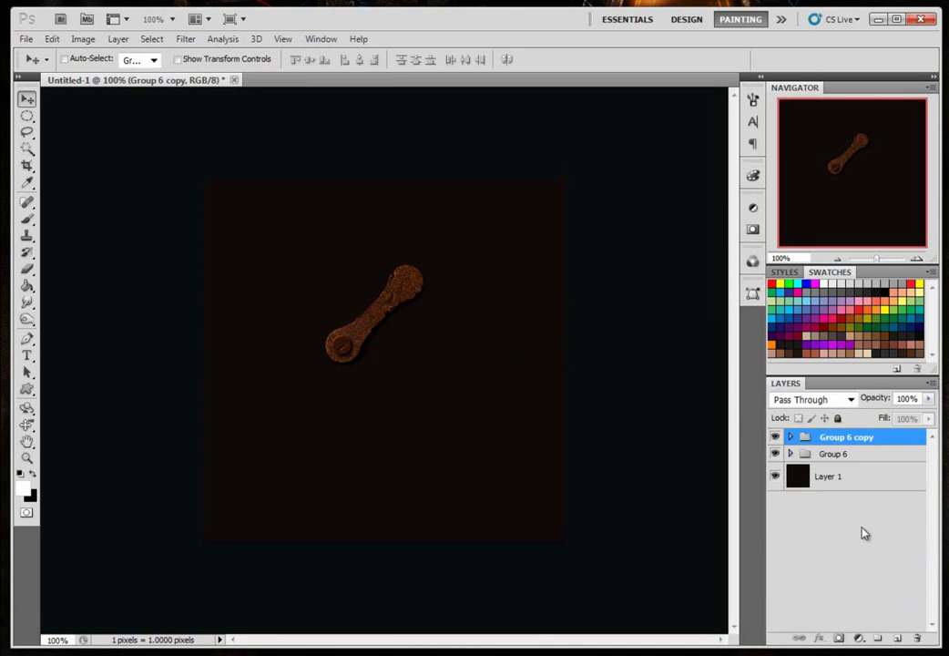
pyautogui.hotkey('ctrl', 'e')
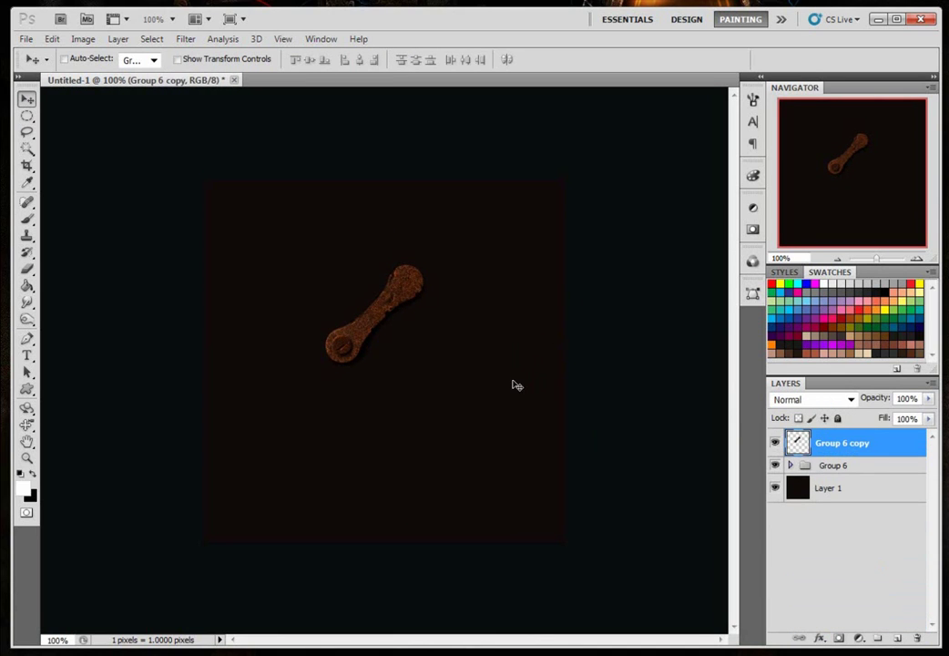
pyautogui.click(194, 64)
pyautogui.moveTo(443, 256); pyautogui.dragTo(348, 347)
pyautogui.press('Return')
pyautogui.moveTo(840, 464); pyautogui.dragTo(839, 474)
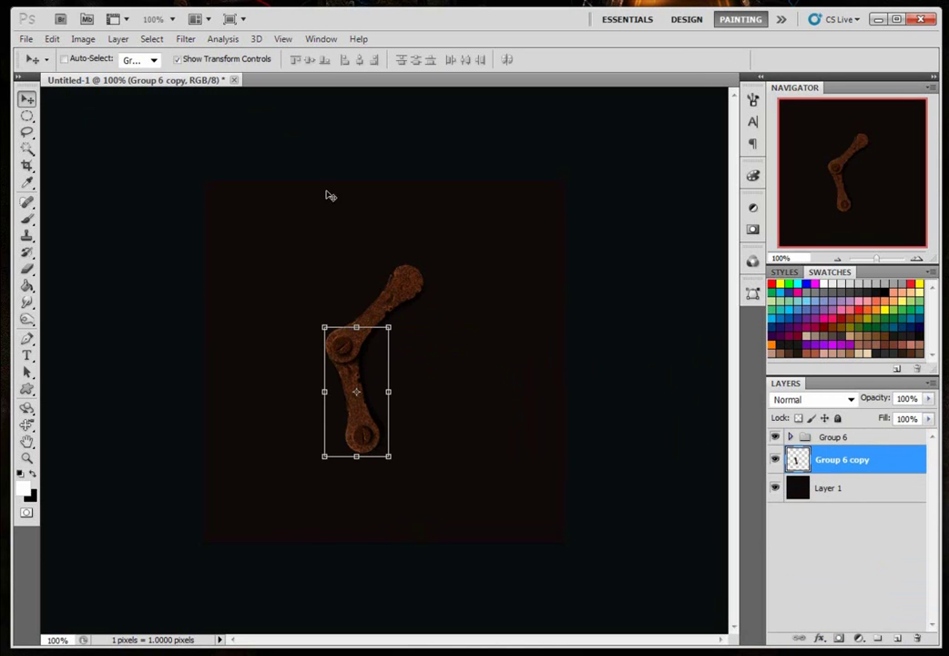
pyautogui.click(177, 60)
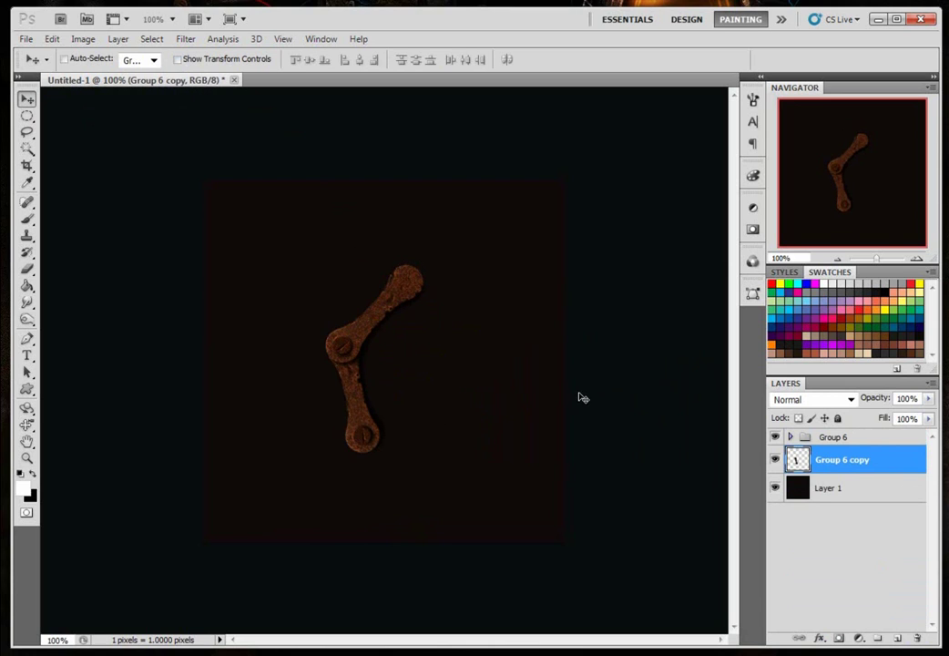
# - Duplicate the rotated link as Group 6 copy 2, rotate it toward lower-left, and move it below Group 6 copy
pyautogui.hotkey('ctrl', 'j')
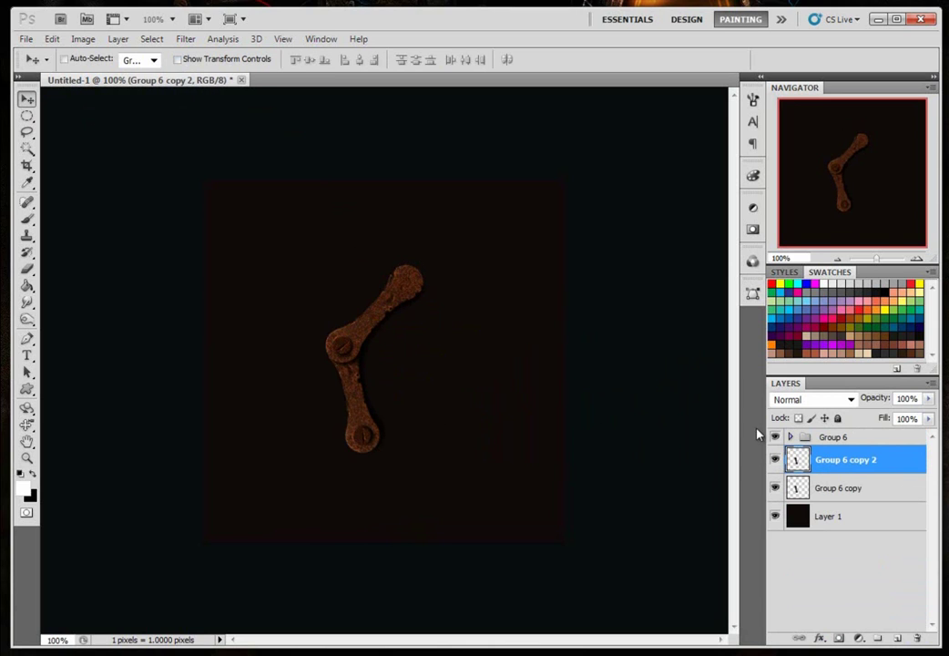
pyautogui.click(215, 61)
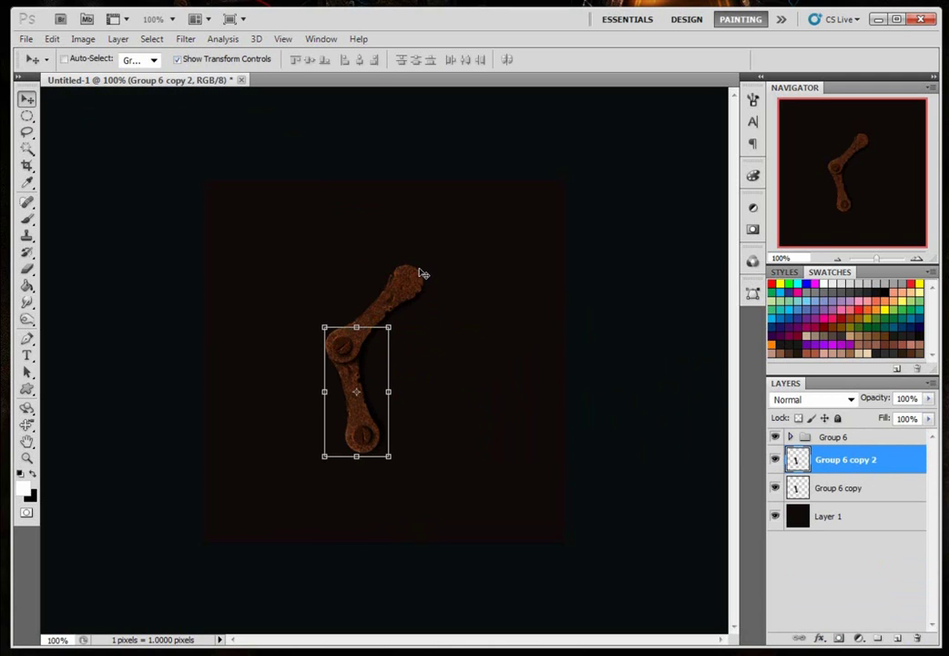
pyautogui.moveTo(403, 313); pyautogui.dragTo(372, 443)
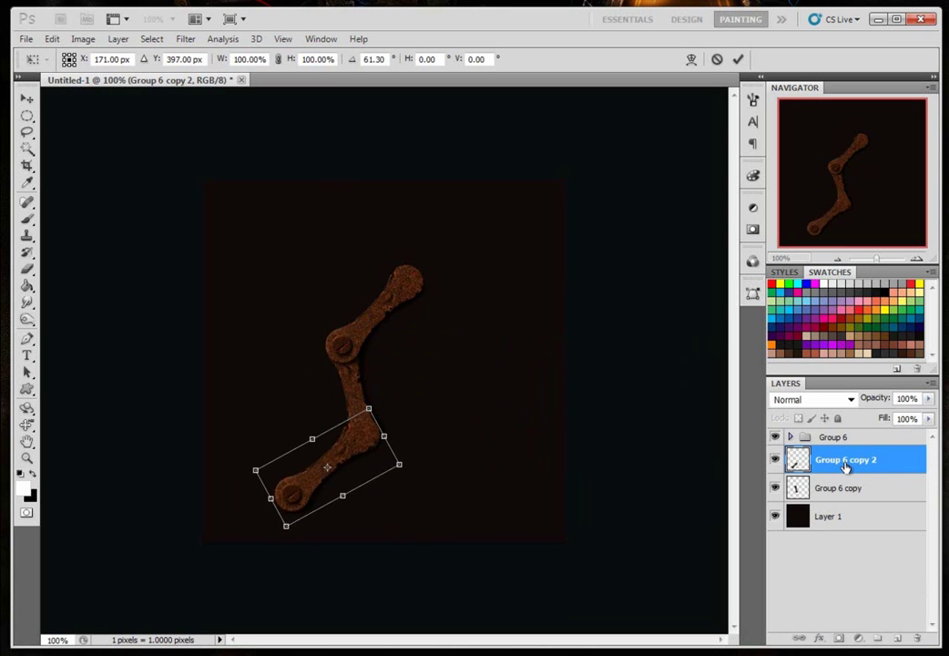
pyautogui.press('Return')
pyautogui.moveTo(842, 471); pyautogui.dragTo(844, 496)
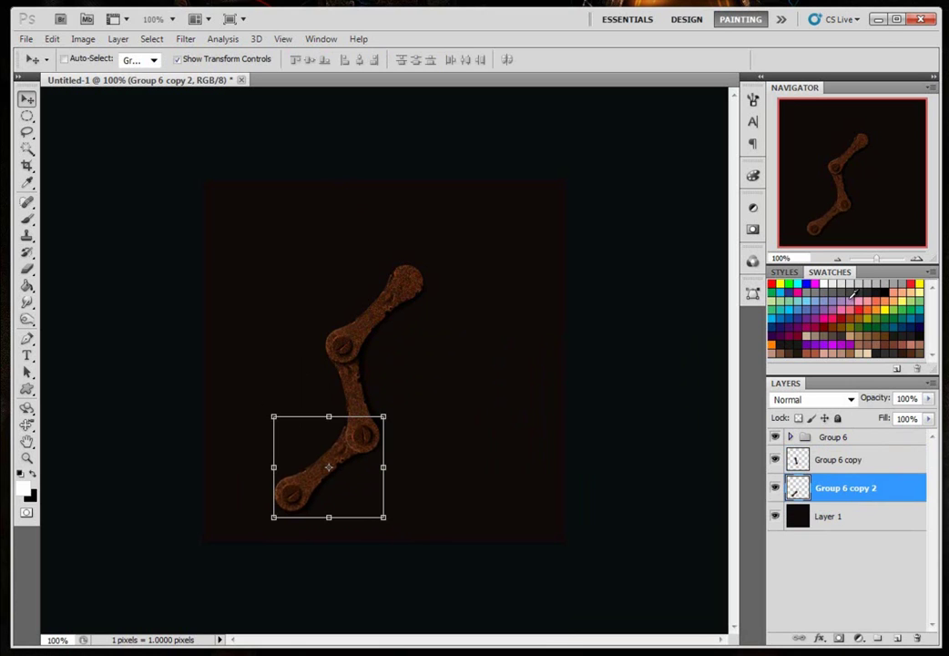
pyautogui.click(179, 59)
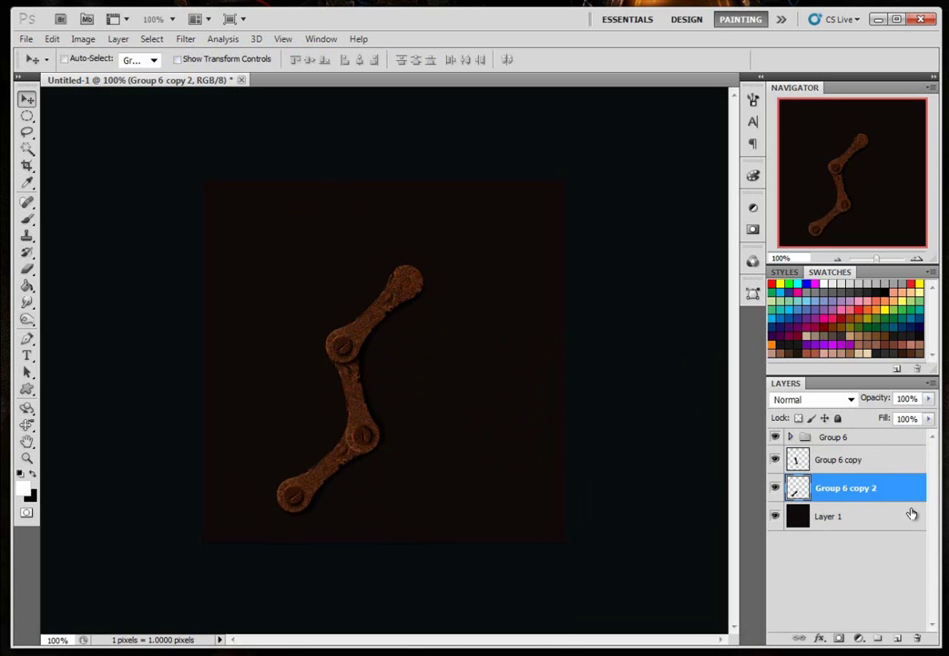
# - Add an empty Layer 22 and pick the Brush tool with black as the colour
pyautogui.click(897, 637)
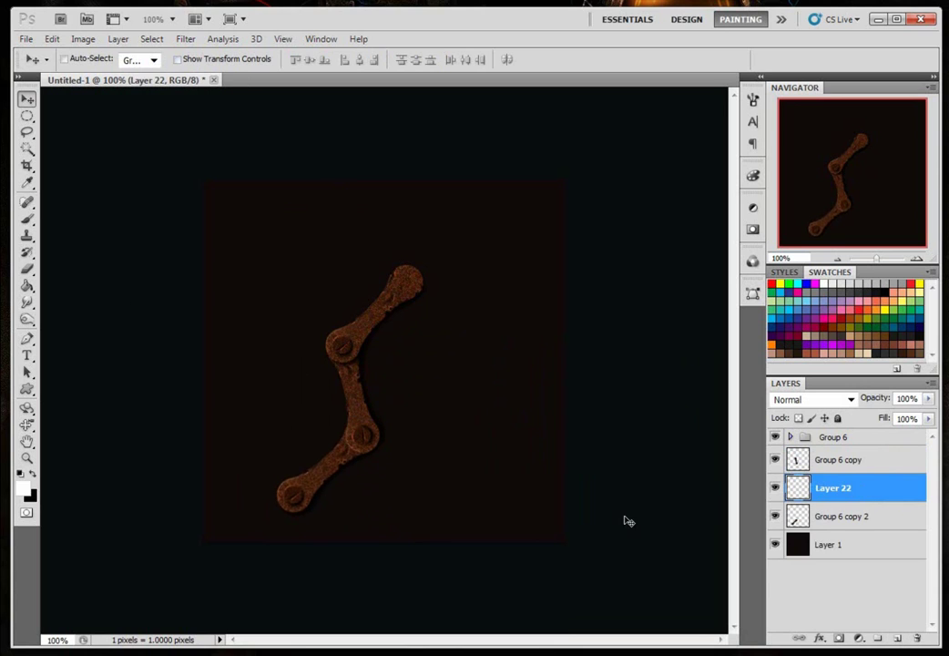
pyautogui.click(26, 219)
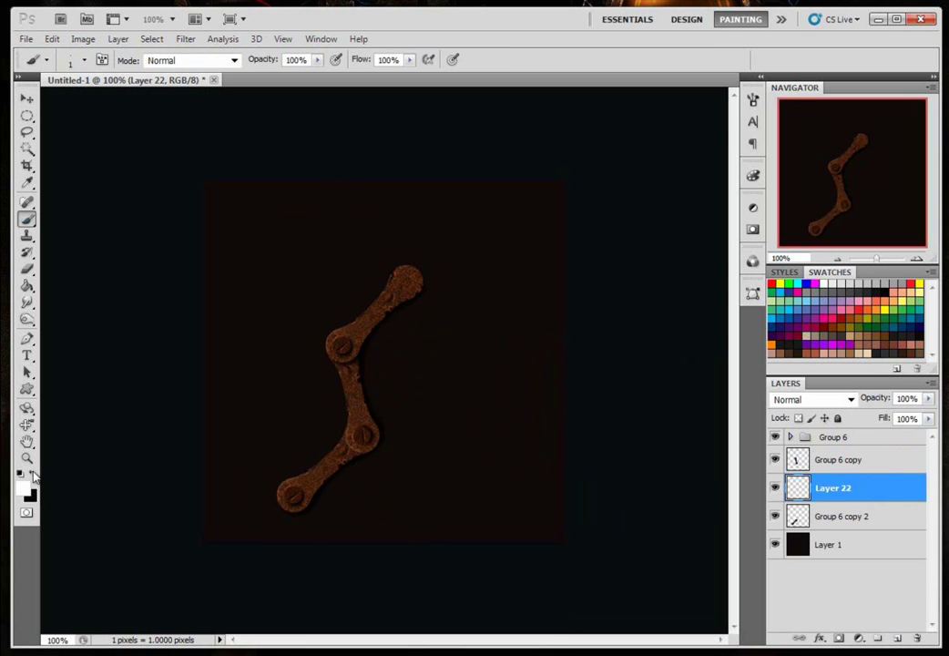
pyautogui.click(32, 474)
# - Zoom to 300% on the lower link and set the brush to 7 px at 43% opacity
pyautogui.click(917, 258)
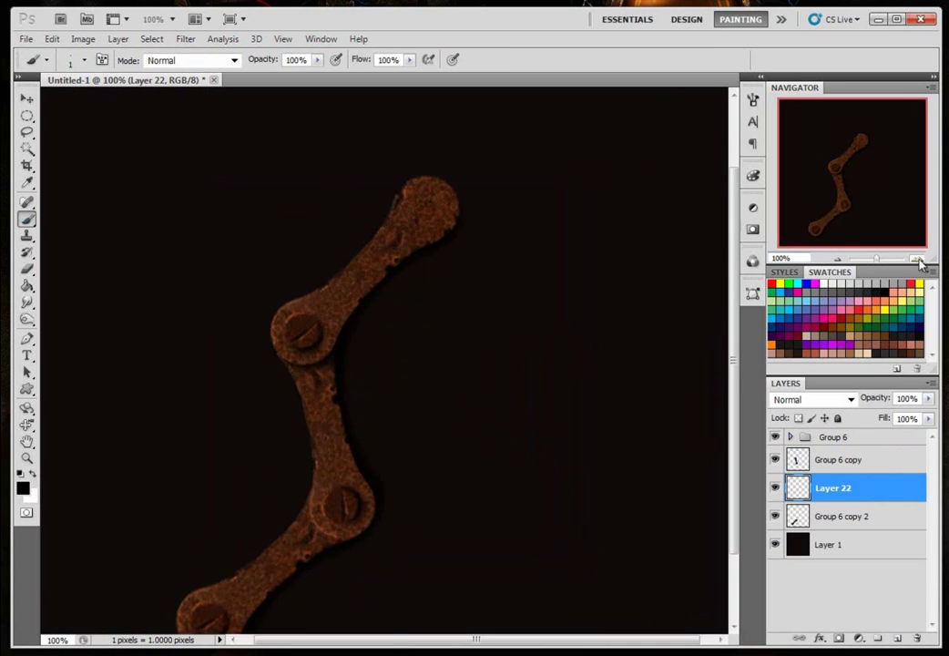
pyautogui.click(917, 258)
pyautogui.moveTo(845, 197); pyautogui.dragTo(824, 219)
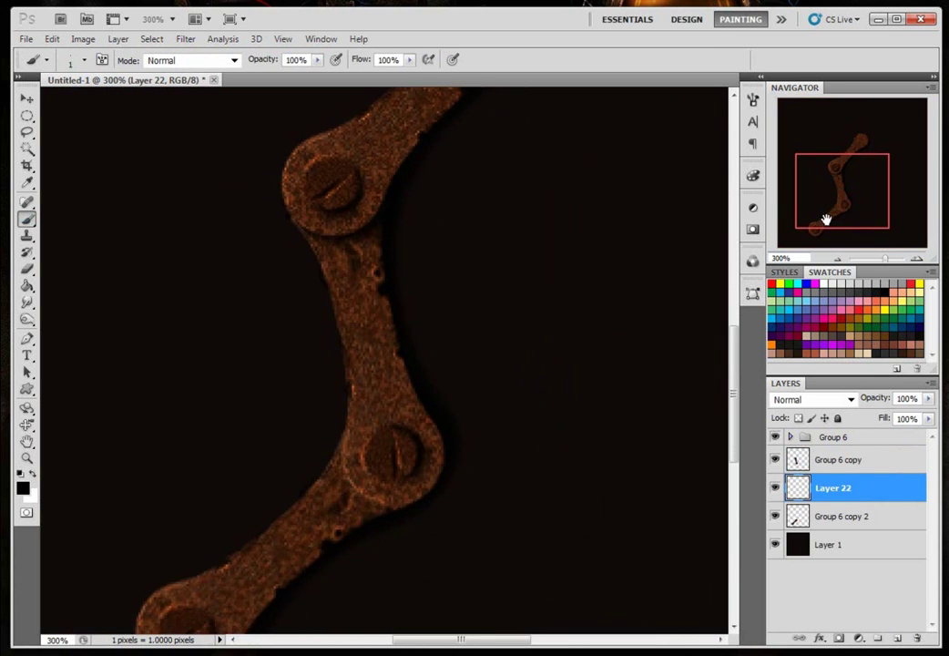
pyautogui.rightClick(332, 249)
pyautogui.moveTo(346, 283); pyautogui.dragTo(351, 281)
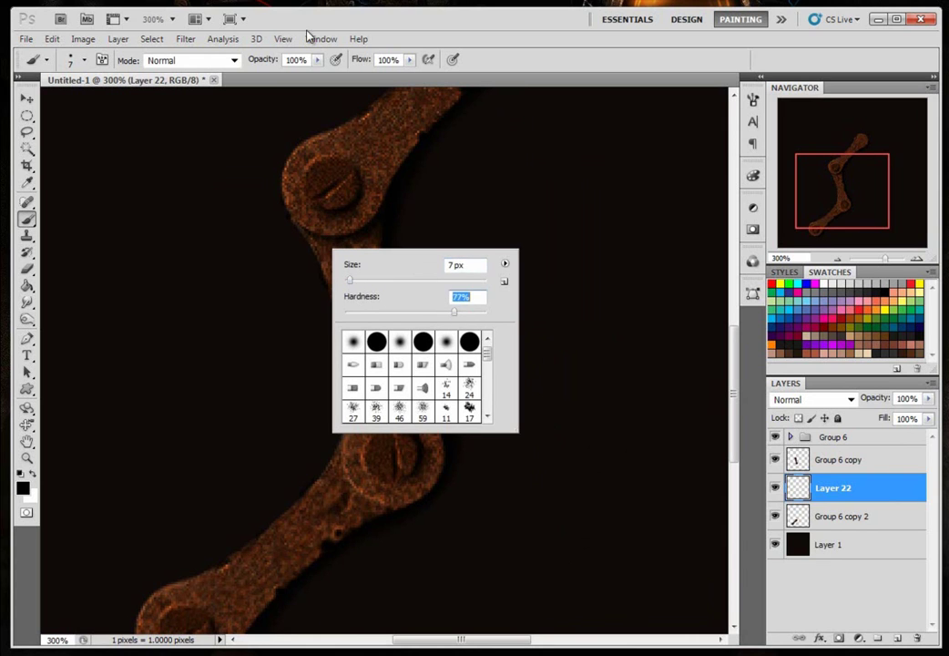
pyautogui.click(317, 59)
pyautogui.moveTo(317, 76); pyautogui.dragTo(276, 78)
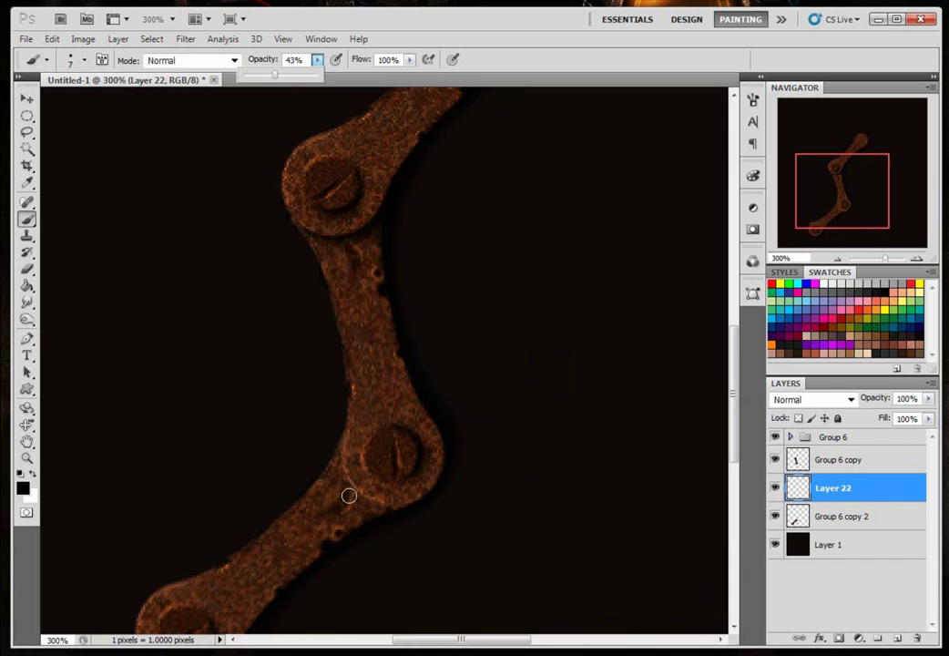
pyautogui.click(340, 449)
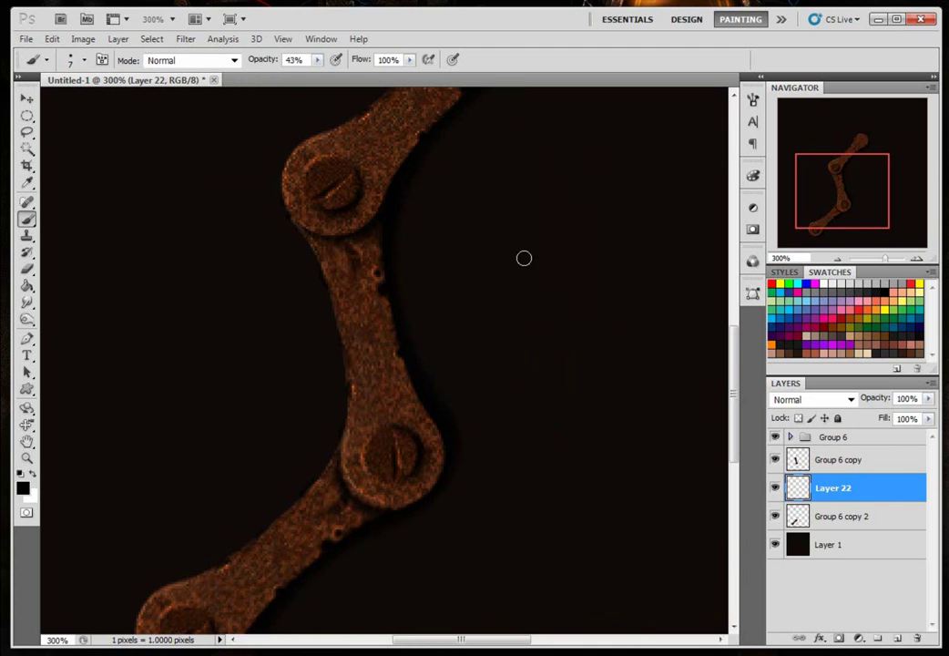
# - Zoom back out to 100%, minimize Photoshop and stop the recording
pyautogui.moveTo(850, 201)
pyautogui.mouseDown()
pyautogui.moveTo(850, 221)
pyautogui.moveTo(849, 184)
pyautogui.moveTo(839, 200)
pyautogui.mouseUp()
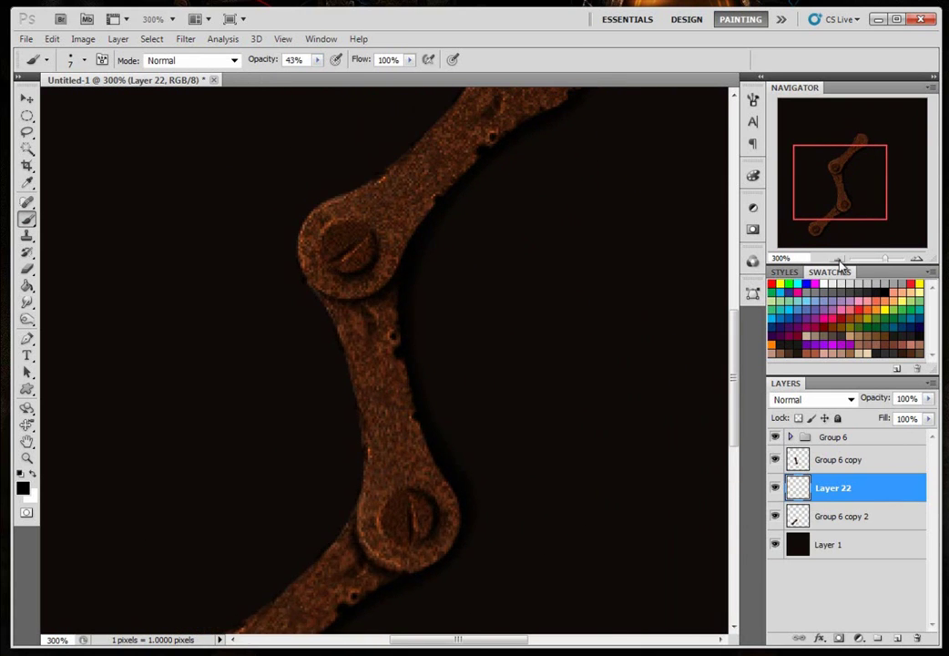
pyautogui.click(836, 259)
pyautogui.click(837, 259)
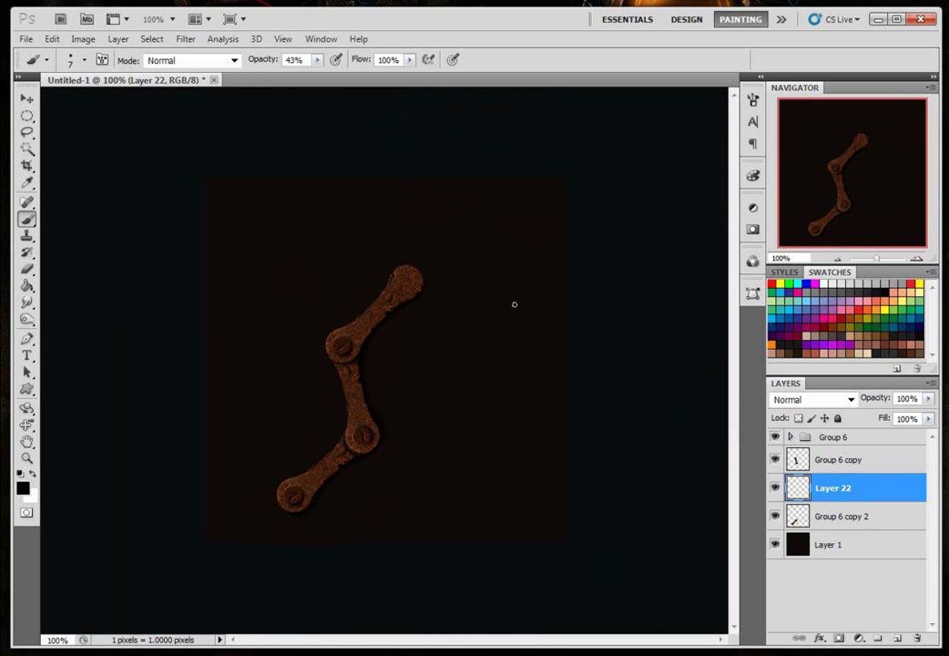
pyautogui.click(879, 19)
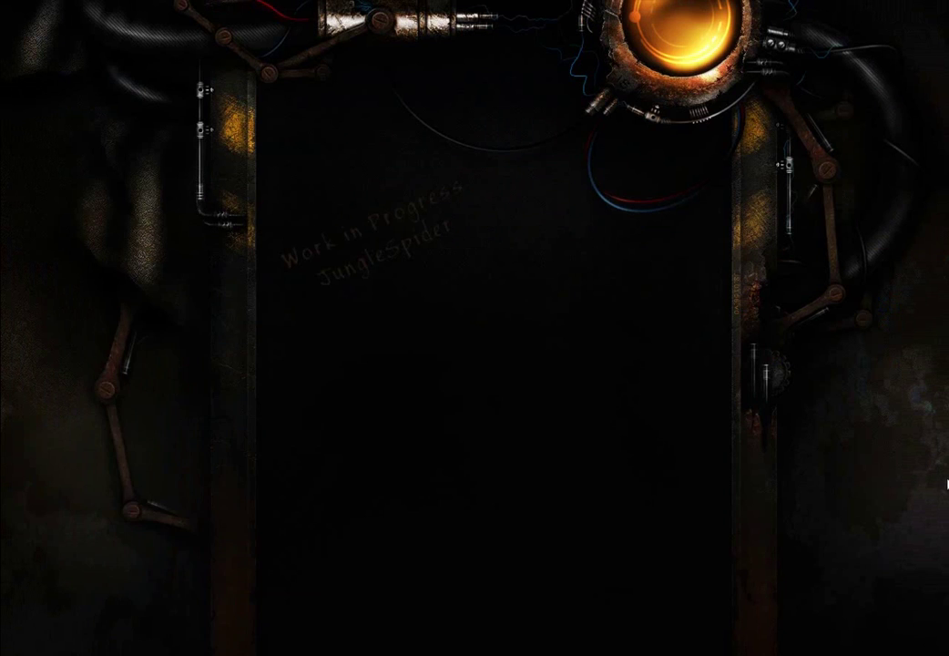
pyautogui.press('F10')
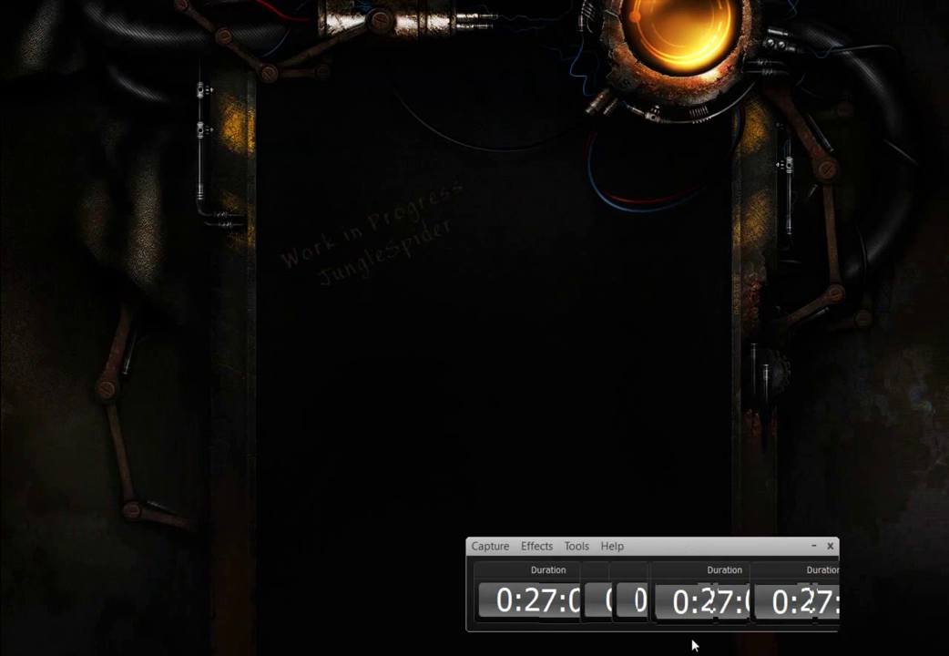